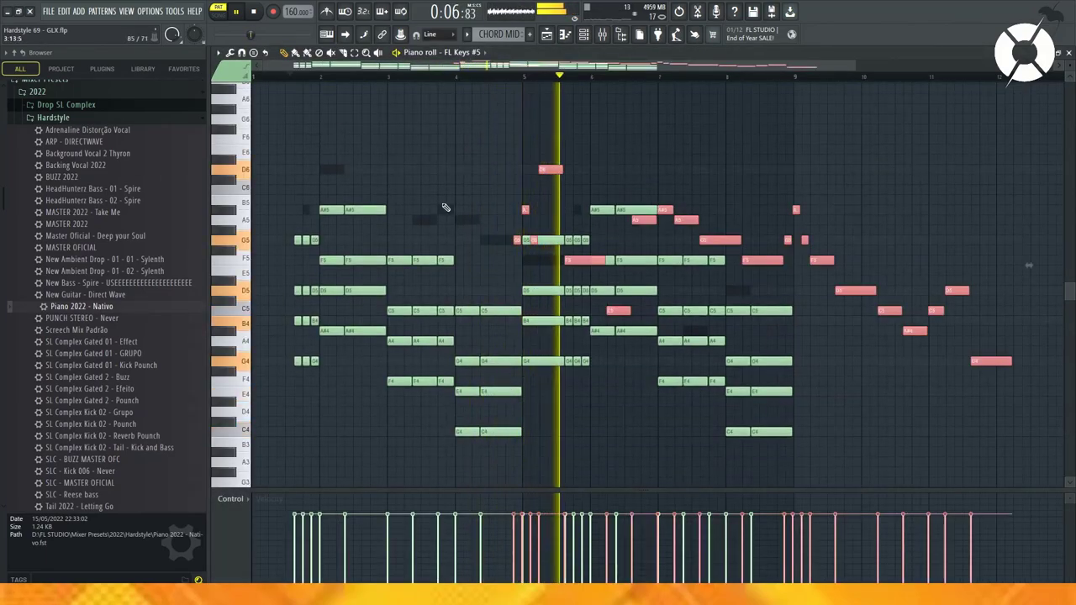
Step: Stop playback and shift the selected melody notes later so they start with the short chords just before bar 2
scroll(446, 208, "up", 2)
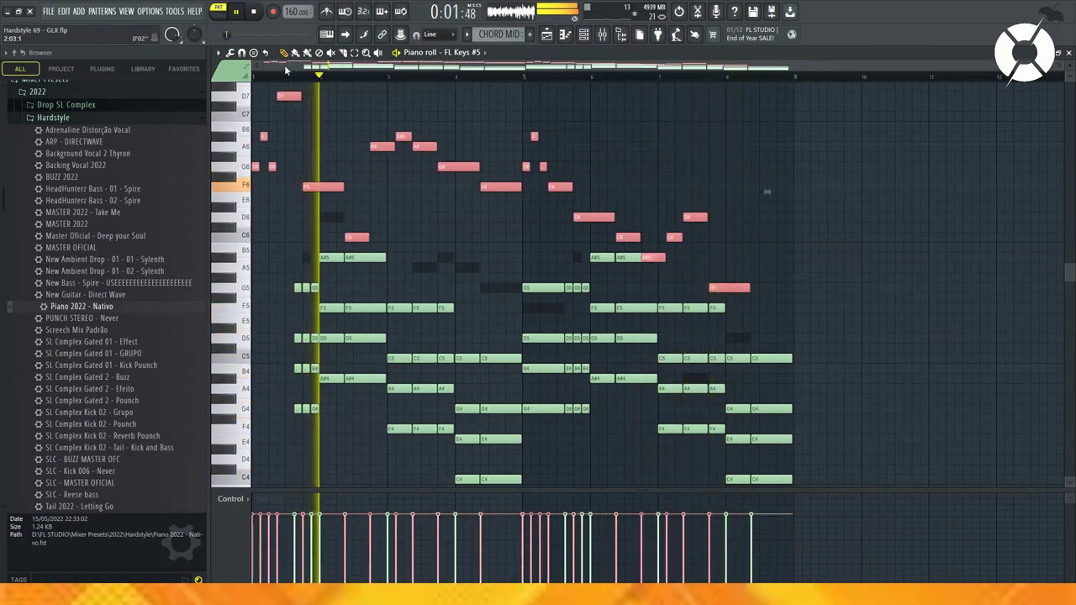
scroll(331, 67, "up", 3)
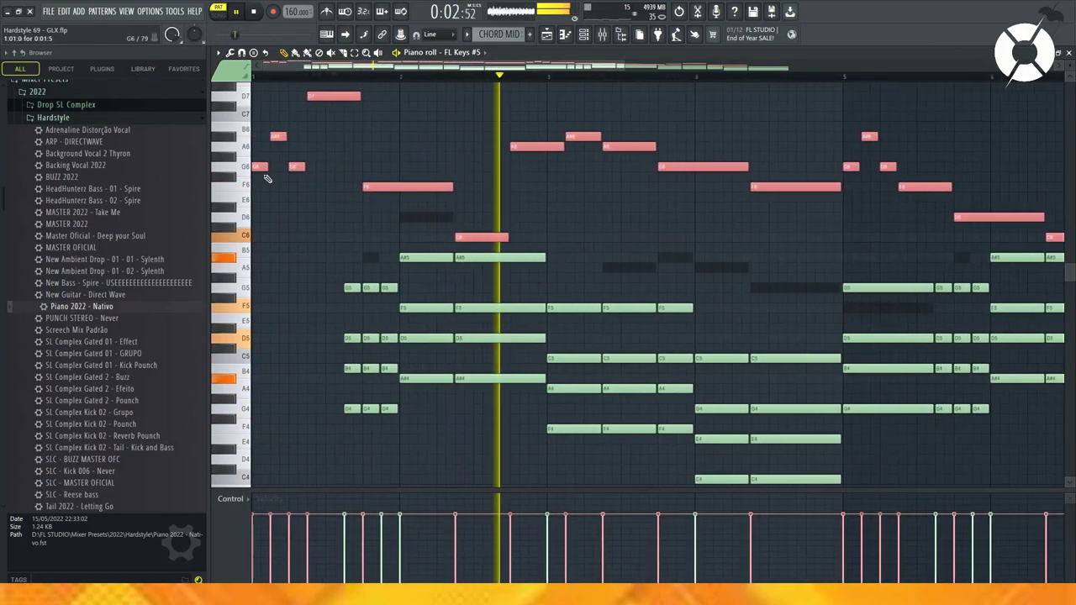
key("space")
mouse_move(304, 167)
left_mouse_down()
mouse_move(406, 169)
mouse_move(353, 167)
left_mouse_up()
scroll(370, 126, "up", 3)
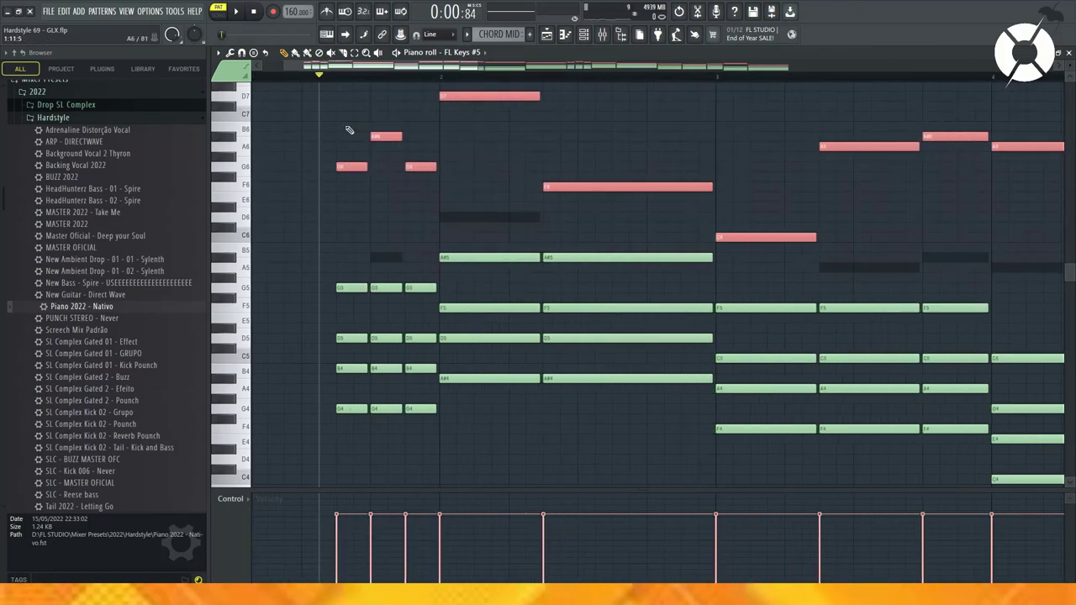
Step: Play back the melody together with the chords through bar 8 to check their alignment
key("space")
scroll(370, 76, "down", 4)
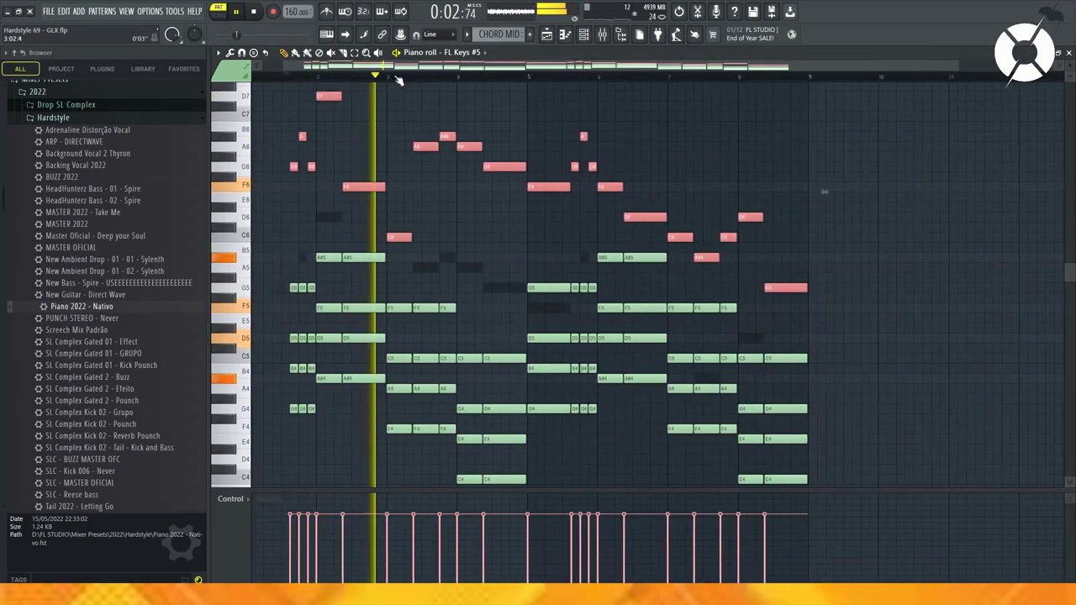
scroll(407, 80, "down", 1)
scroll(477, 82, "up", 3)
scroll(477, 83, "down", 3)
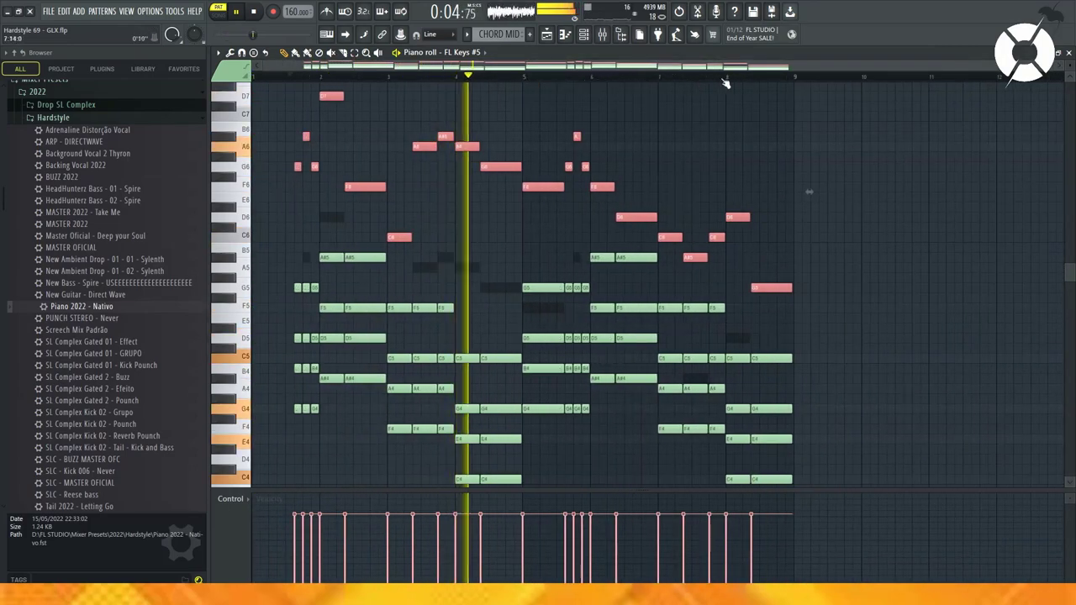
scroll(705, 85, "up", 4)
scroll(710, 85, "down", 3)
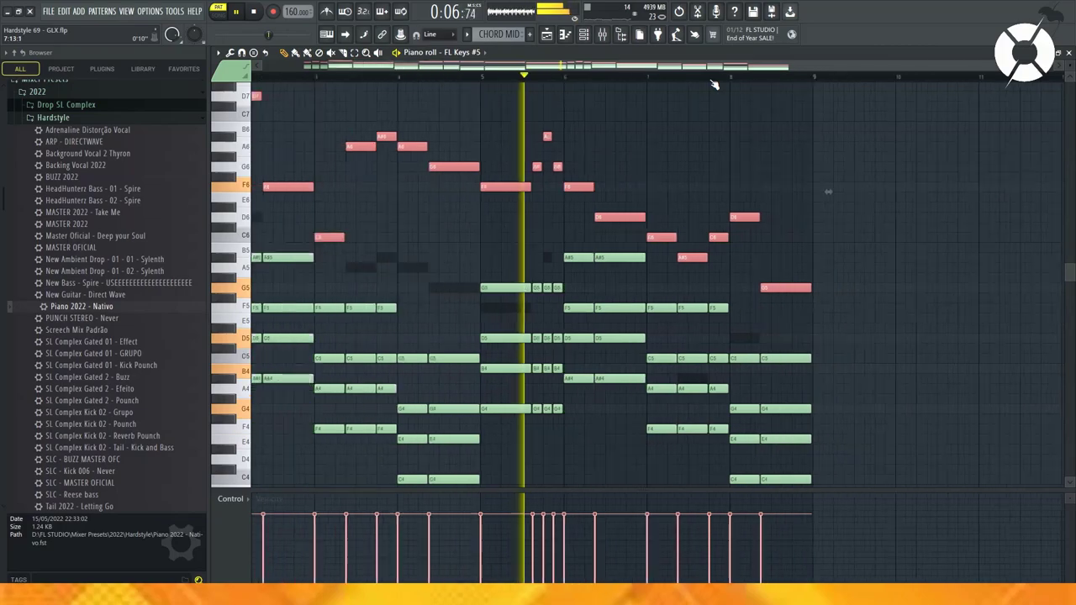
scroll(713, 85, "down", 2)
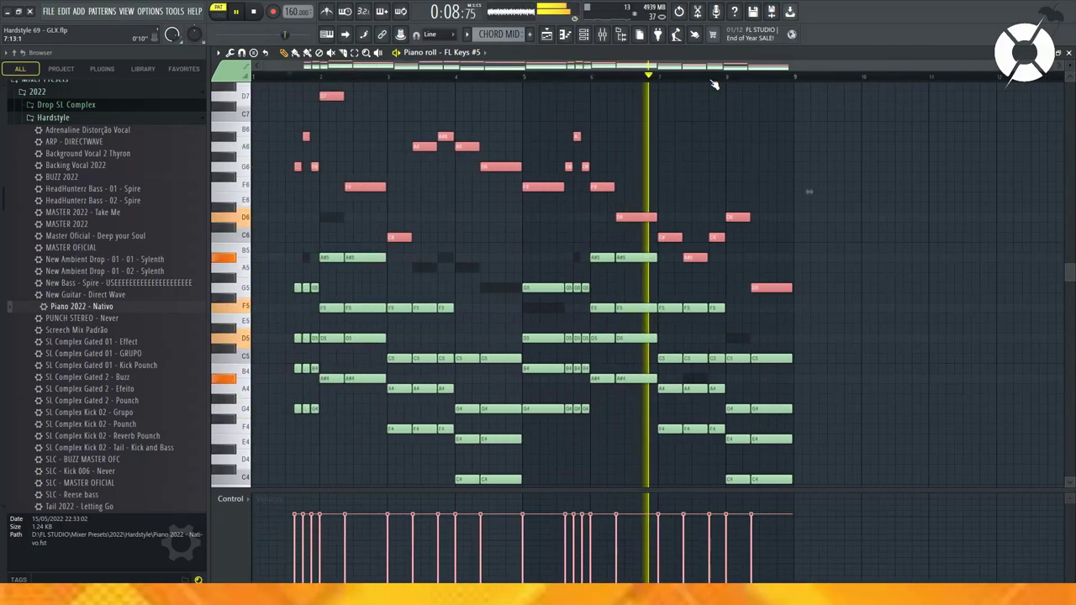
scroll(455, 98, "up", 3)
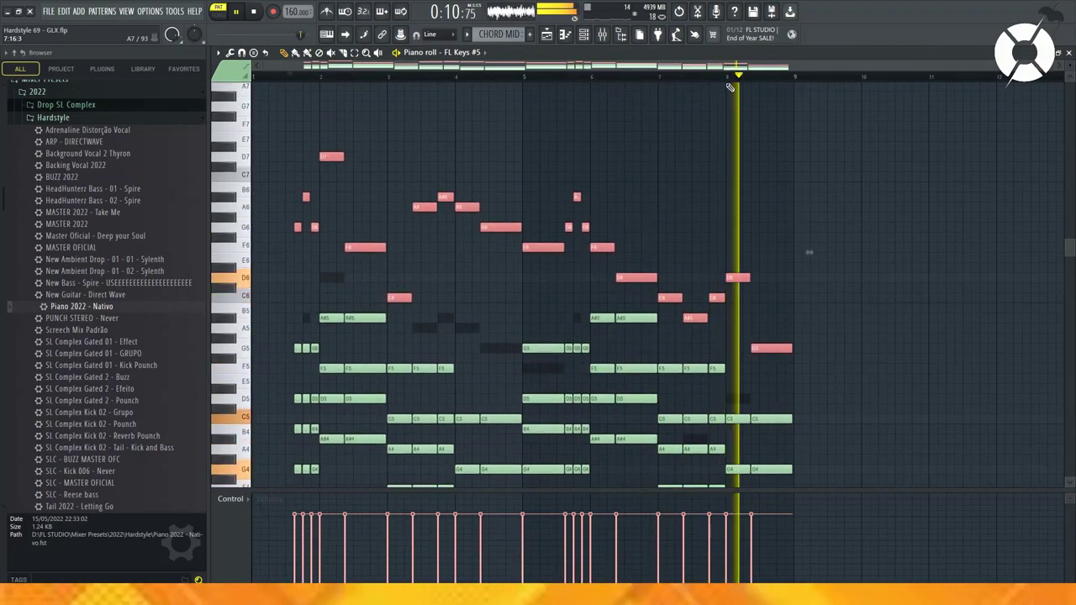
scroll(326, 358, "down", 6)
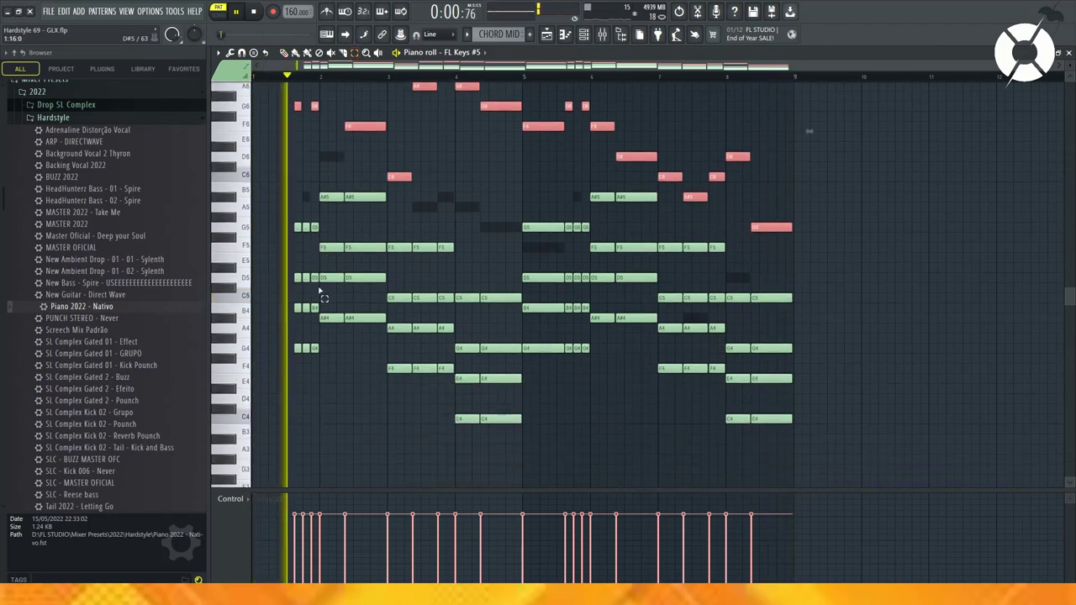
Step: Select the lowest note of every chord across all eight bars and copy those notes one octave down
left_click_drag(278, 343, 325, 363)
left_click_drag(331, 322, 365, 324)
left_click_drag(390, 368, 445, 377)
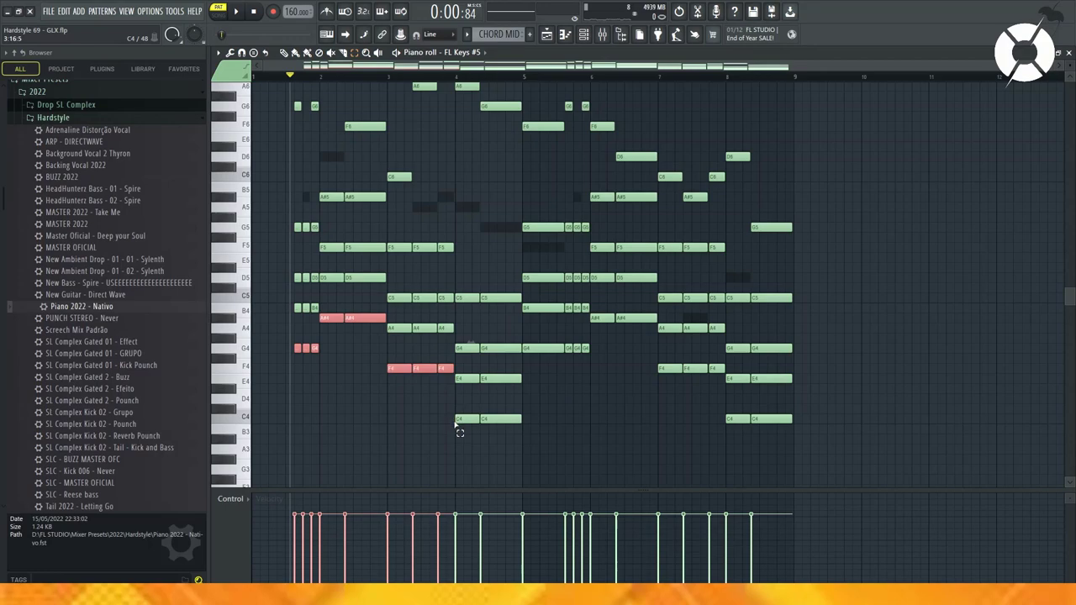
left_click_drag(457, 423, 543, 417)
left_click_drag(552, 351, 658, 337)
left_click_drag(658, 363, 823, 431)
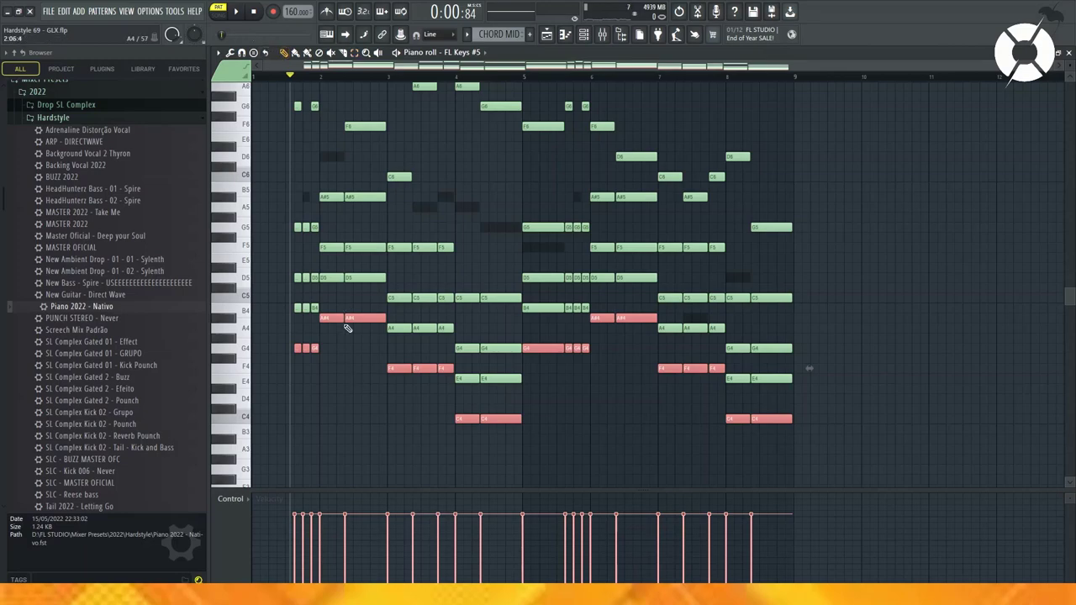
left_click_drag(331, 318, 332, 319)
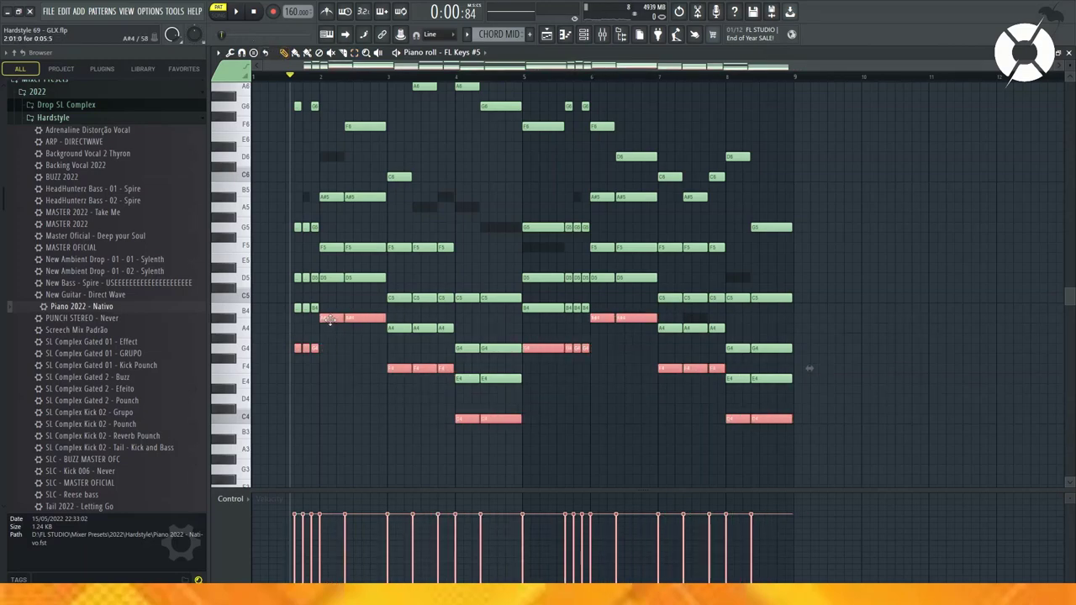
key("ctrl+Down")
Step: Play back the CHORD MID pattern with its added bass notes, stop it and save the project
key("space")
scroll(461, 78, "up", 1)
scroll(460, 76, "down", 2)
scroll(426, 238, "up", 5)
scroll(436, 232, "down", 3)
key("F7")
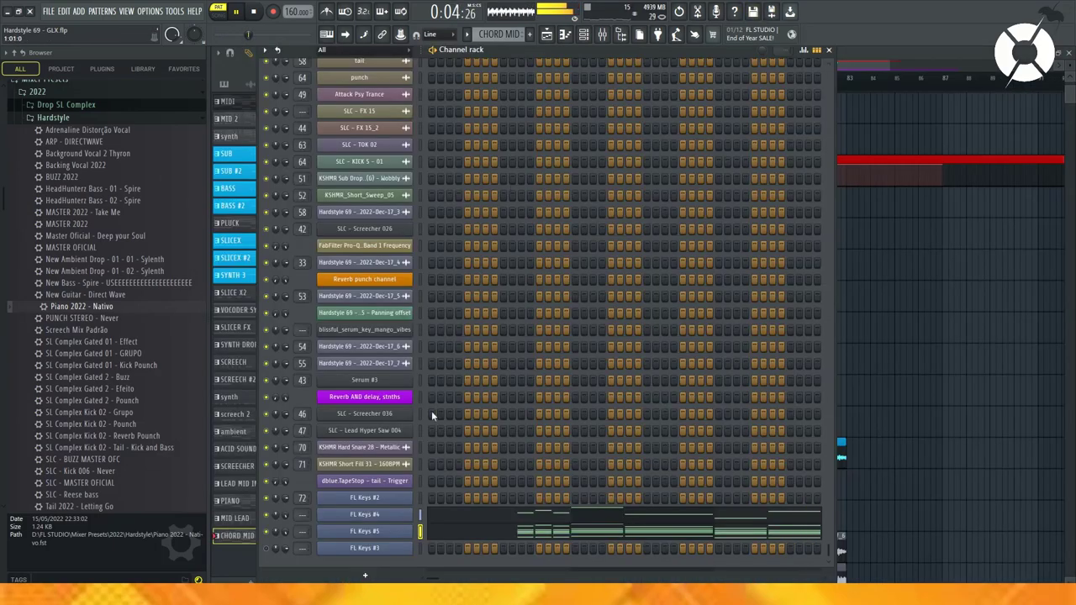
left_click(568, 524)
scroll(593, 80, "down", 2)
scroll(607, 198, "up", 3)
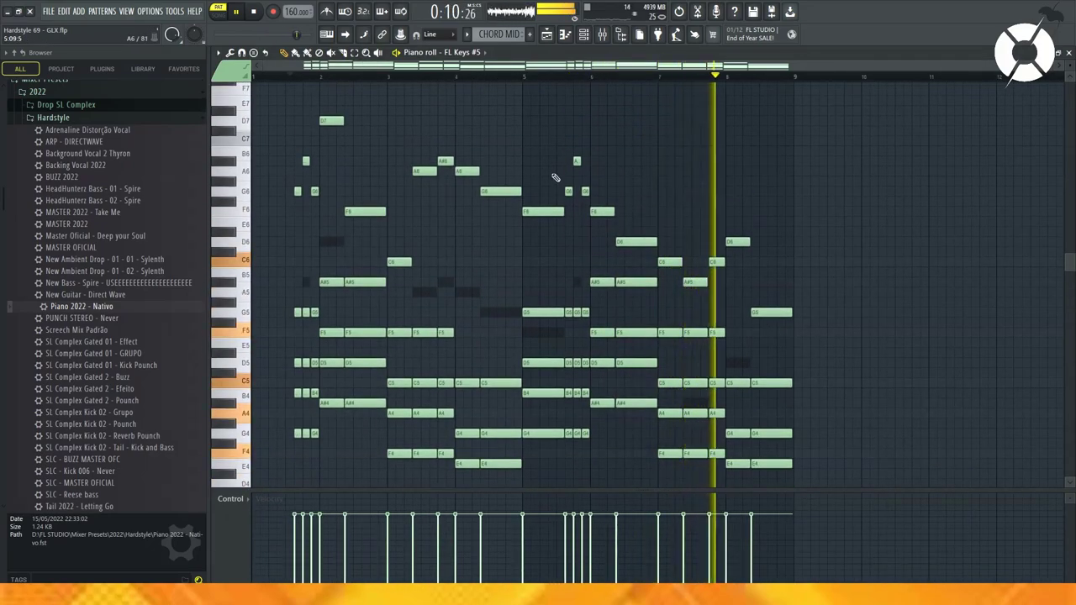
key("space")
key("ctrl+s")
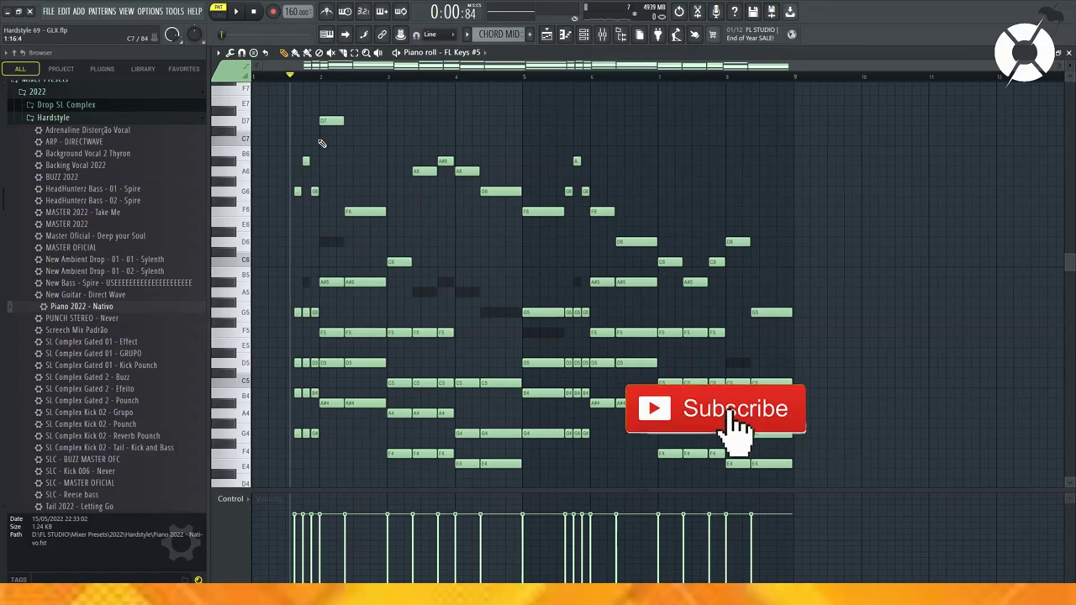
Step: Switch to the MIDI pattern and examine its FL Keys chords in the piano roll
scroll(297, 127, "up", 2)
left_click(467, 34)
left_click(487, 315)
left_click(603, 34)
left_click(584, 33)
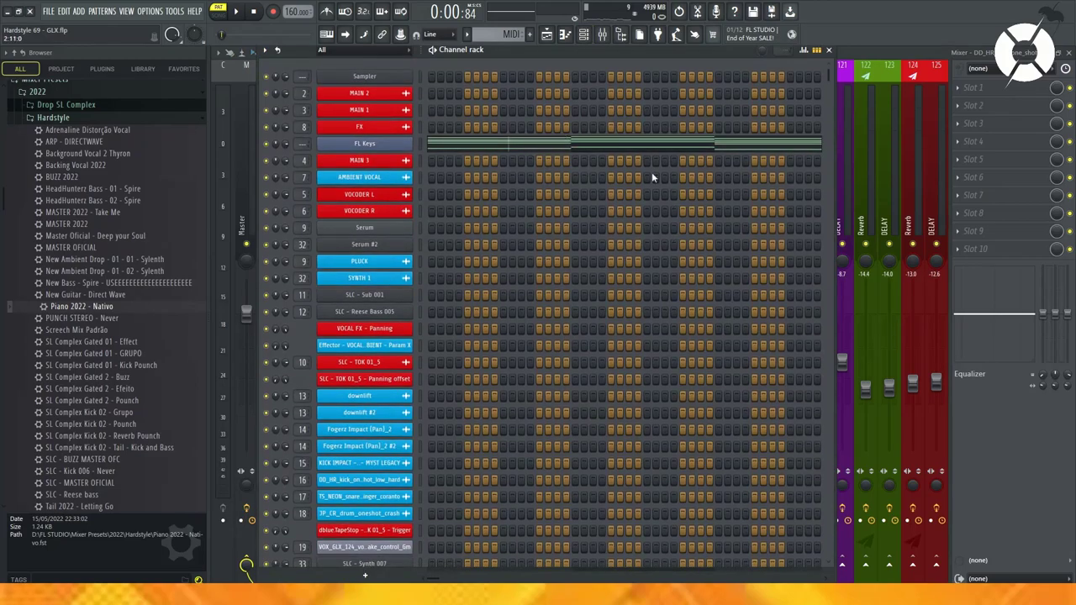
left_click(619, 150)
scroll(445, 219, "down", 5)
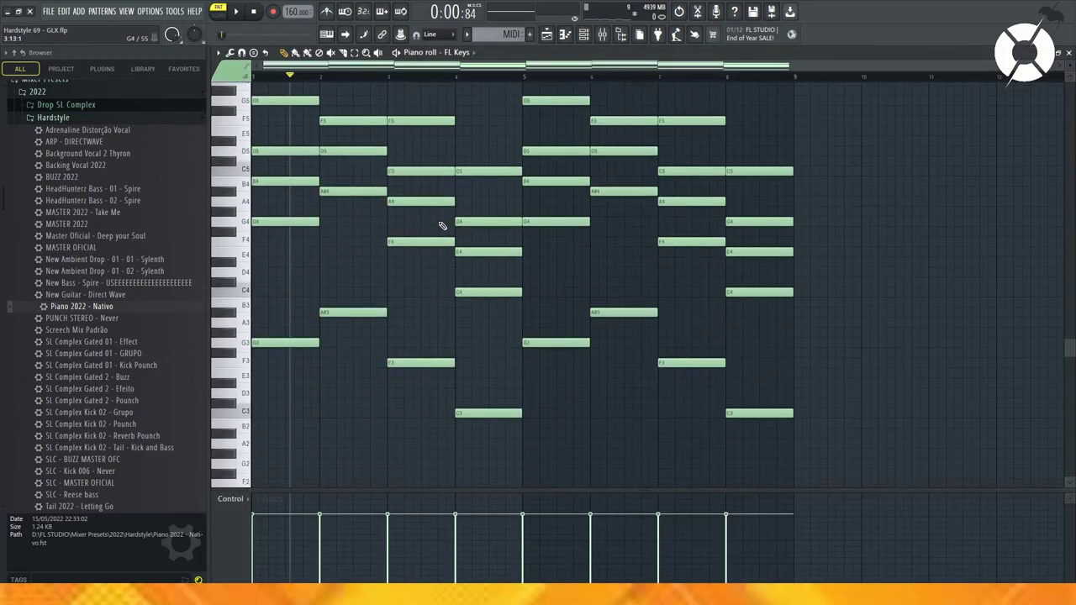
scroll(442, 223, "up", 3)
scroll(439, 223, "down", 2)
key("F7")
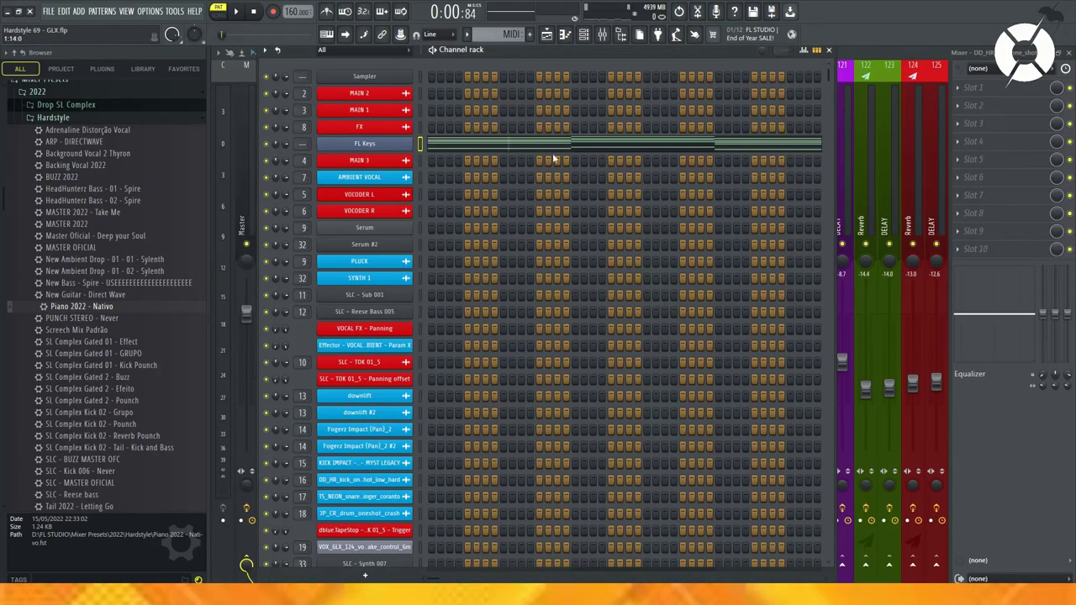
Step: Switch to the MID LEAD pattern and look at its FL Keys channels in the channel rack
scroll(650, 286, "down", 10)
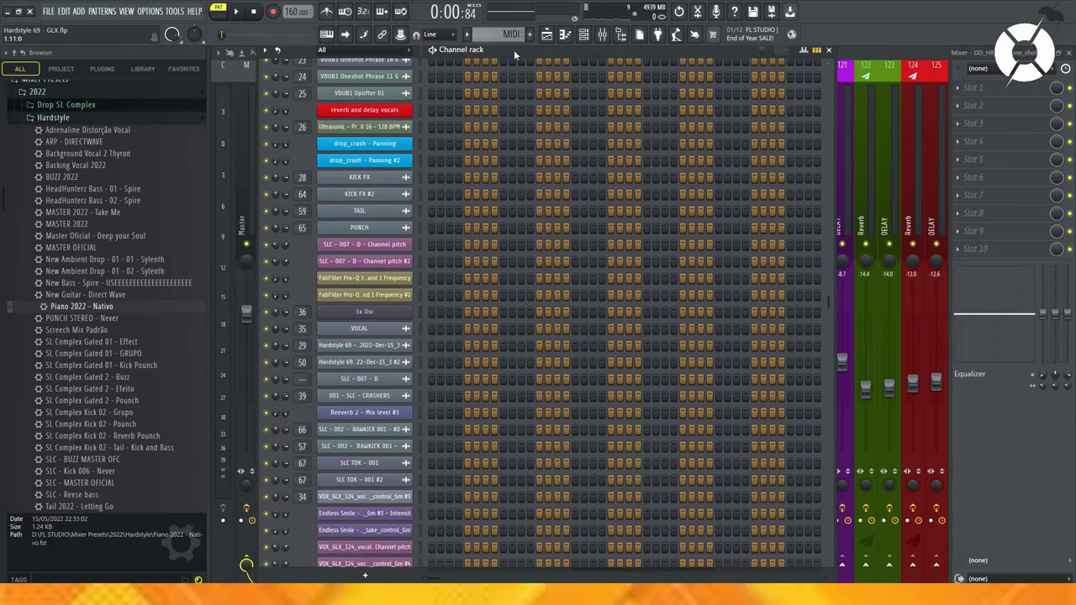
left_click(468, 34)
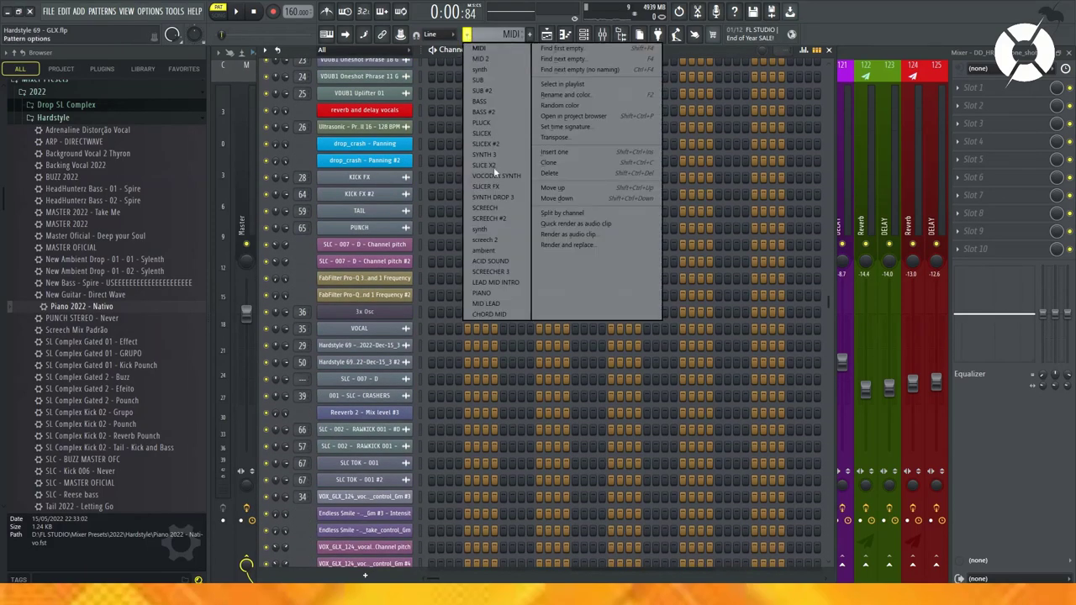
left_click(489, 305)
scroll(571, 291, "down", 5)
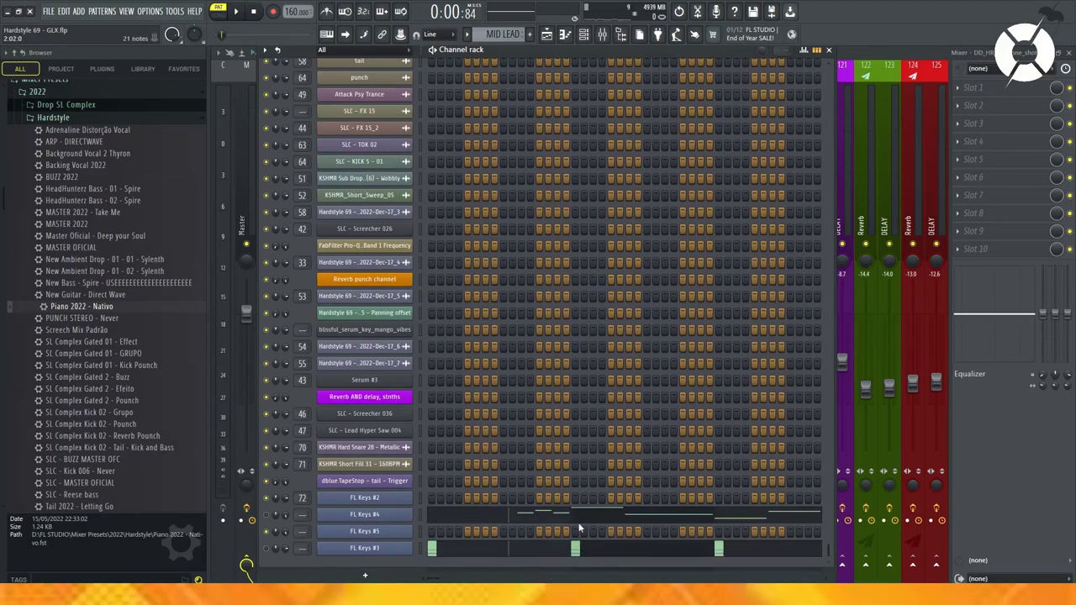
Step: Review the BREAK and LEAD sections in the playlist and pick the PIANO clip on Track 10
left_click(584, 34)
left_click(548, 35)
scroll(652, 87, "down", 3)
scroll(683, 219, "down", 3)
scroll(683, 221, "up", 5)
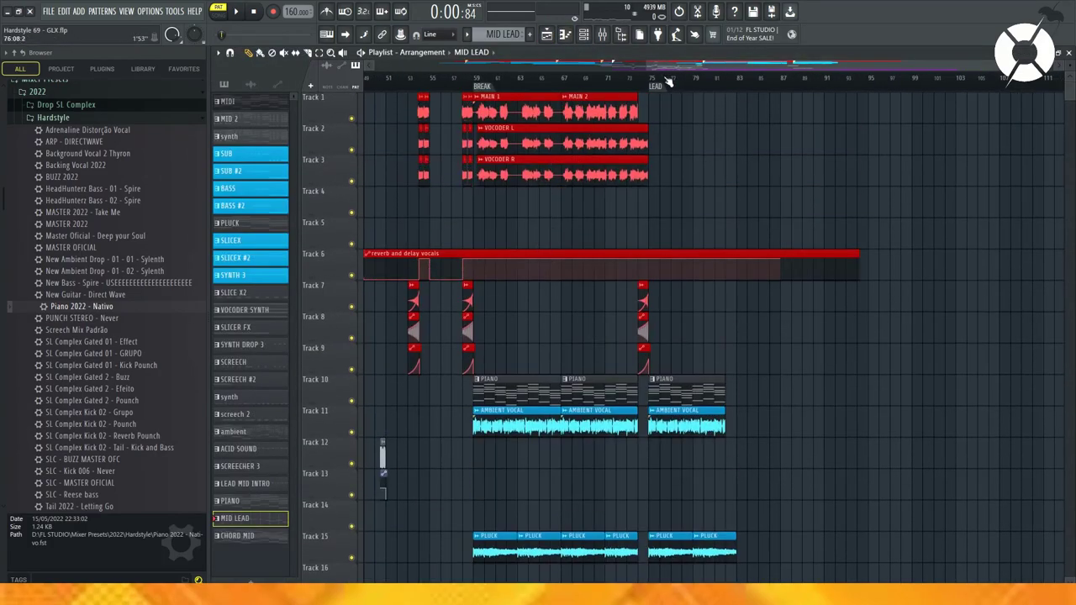
scroll(655, 84, "up", 3)
scroll(652, 88, "down", 3)
scroll(545, 89, "up", 3)
scroll(545, 89, "down", 3)
left_click(521, 385)
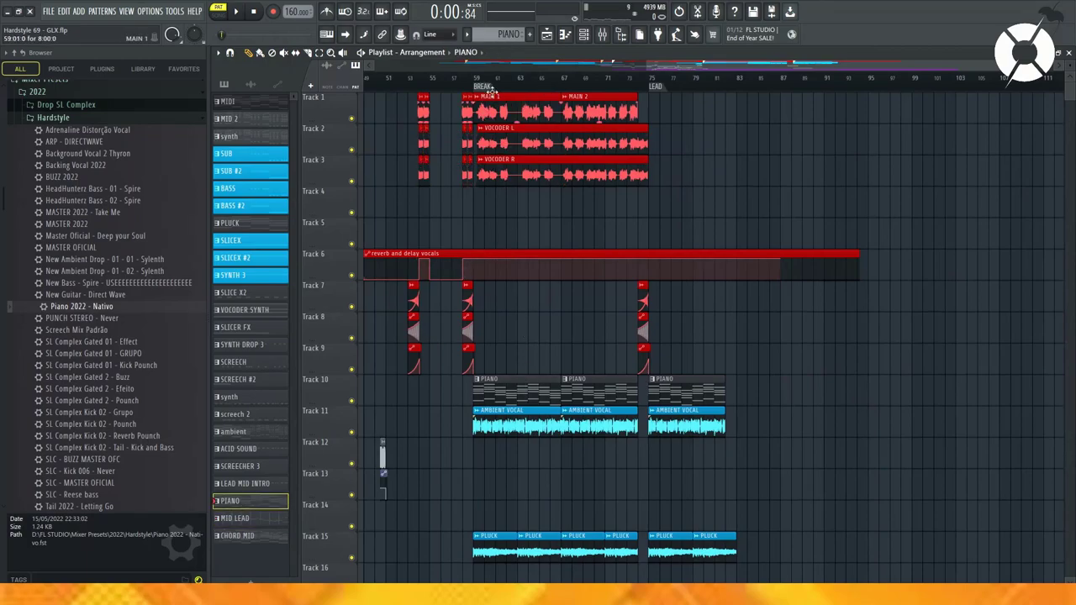
scroll(501, 82, "up", 2)
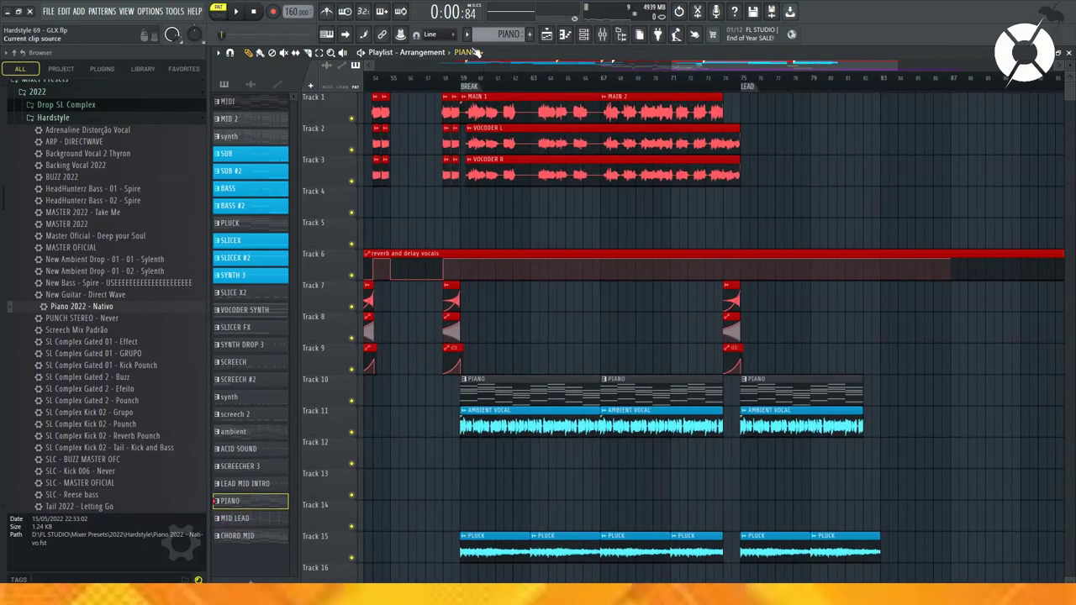
Step: Create a new pattern named ARP
left_click(530, 34)
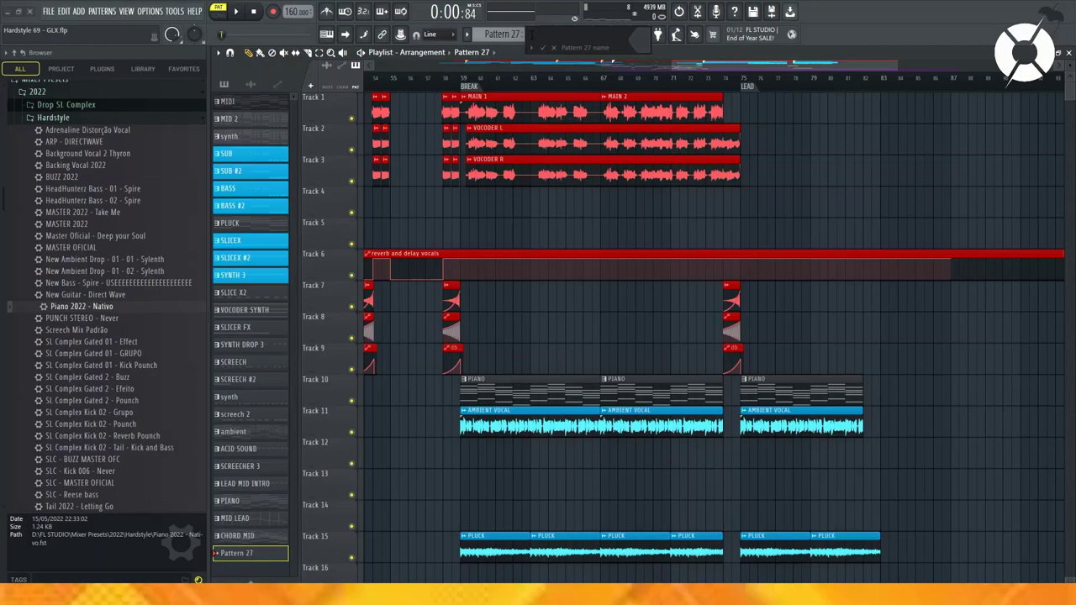
type("ARP")
key("Return")
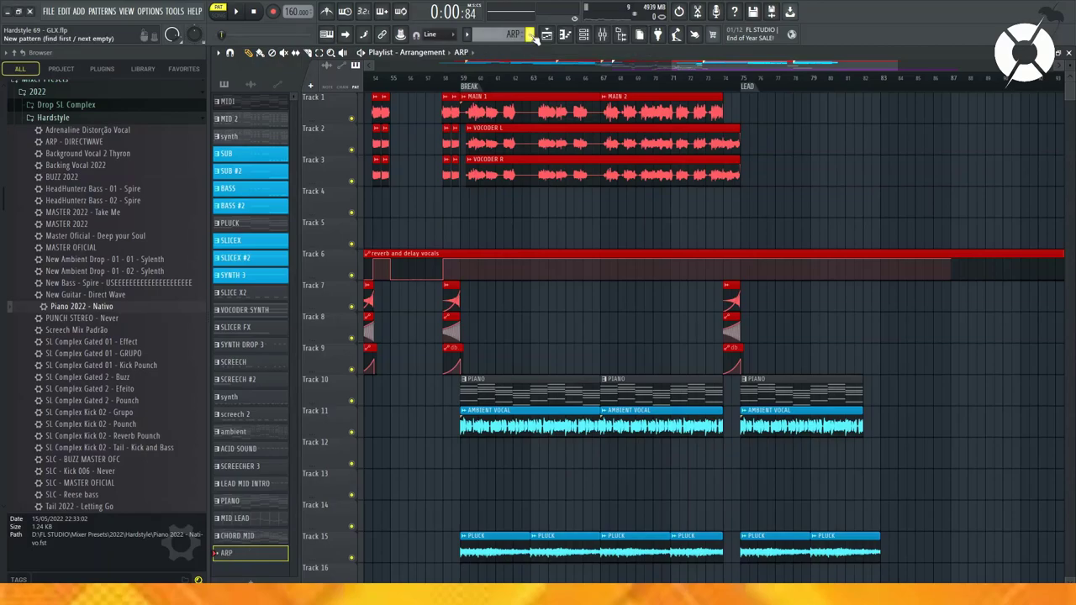
Step: Add a new FL Keys instrument channel for the ARP pattern and return to the playlist
left_click(576, 42)
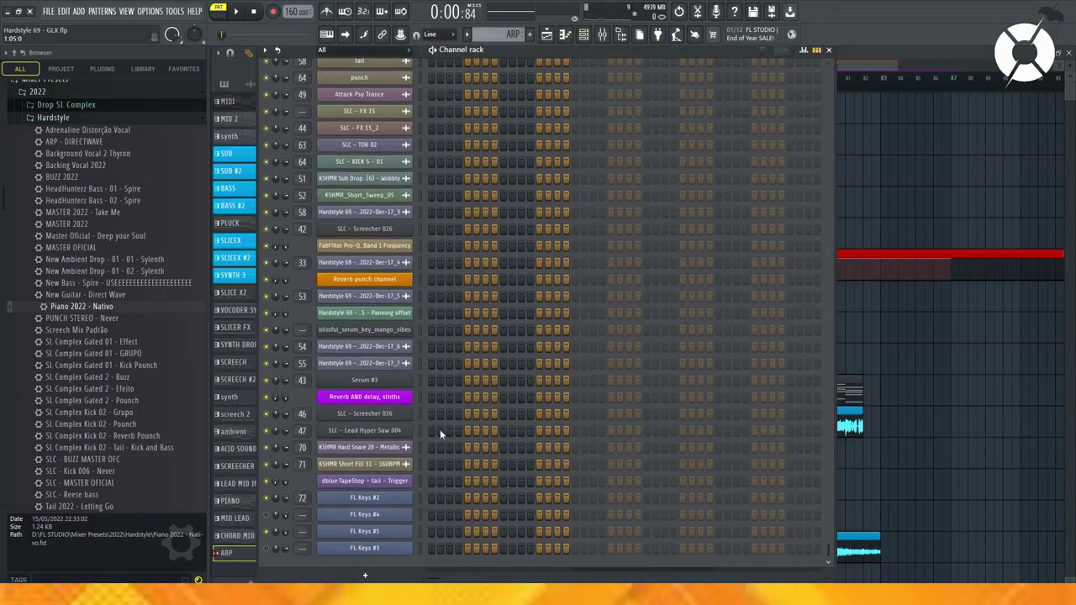
left_click(367, 577)
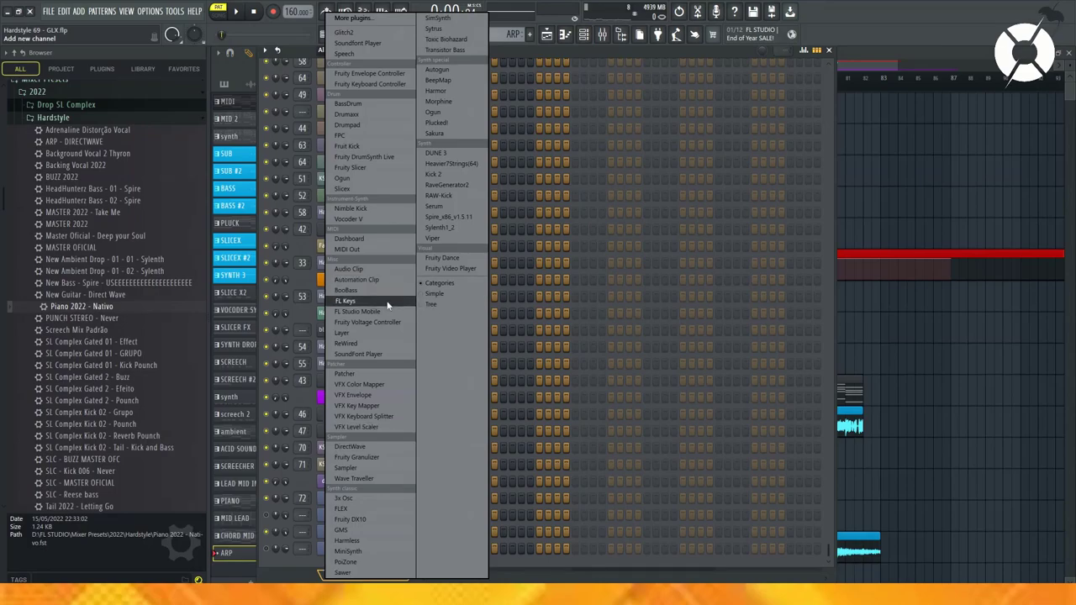
left_click(346, 301)
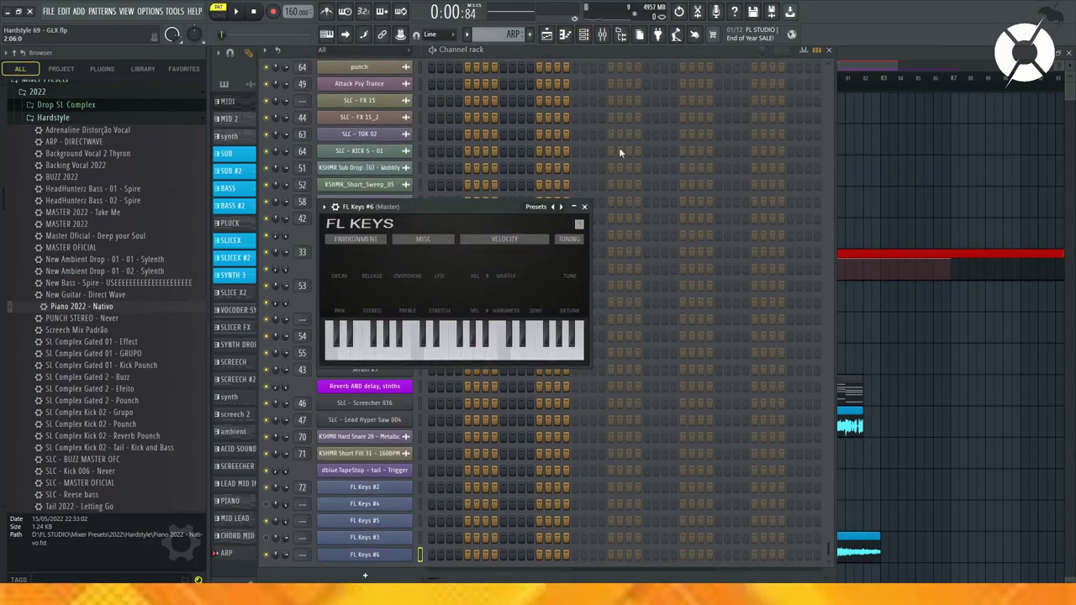
left_click(871, 48)
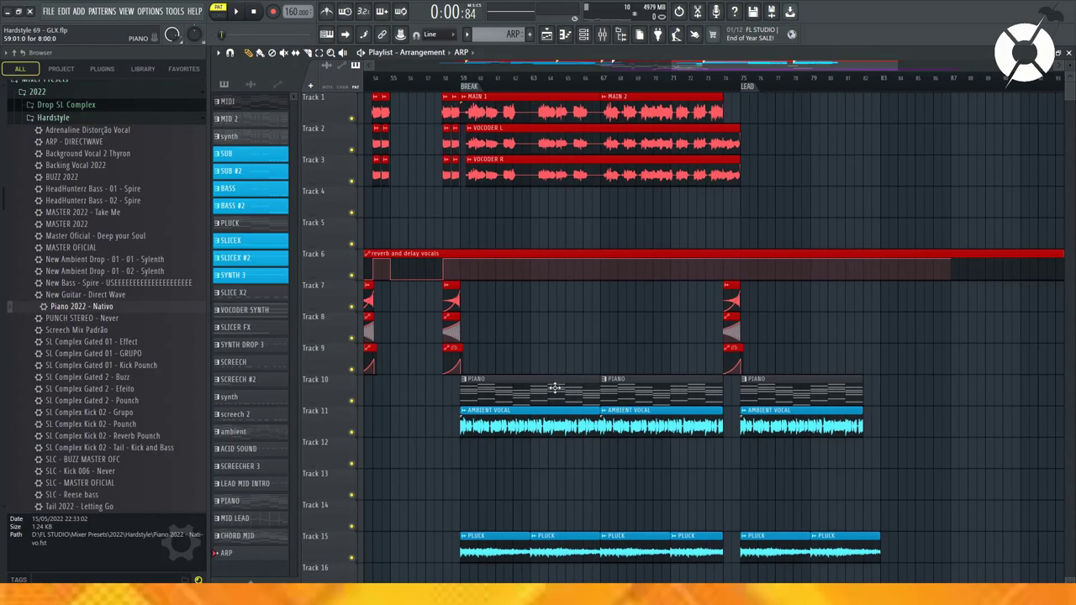
Step: Open the PIANO clip's notes, select and copy all of them, and return to the playlist
double_click(555, 388)
scroll(566, 83, "up", 3)
key("ctrl+a")
key("Escape")
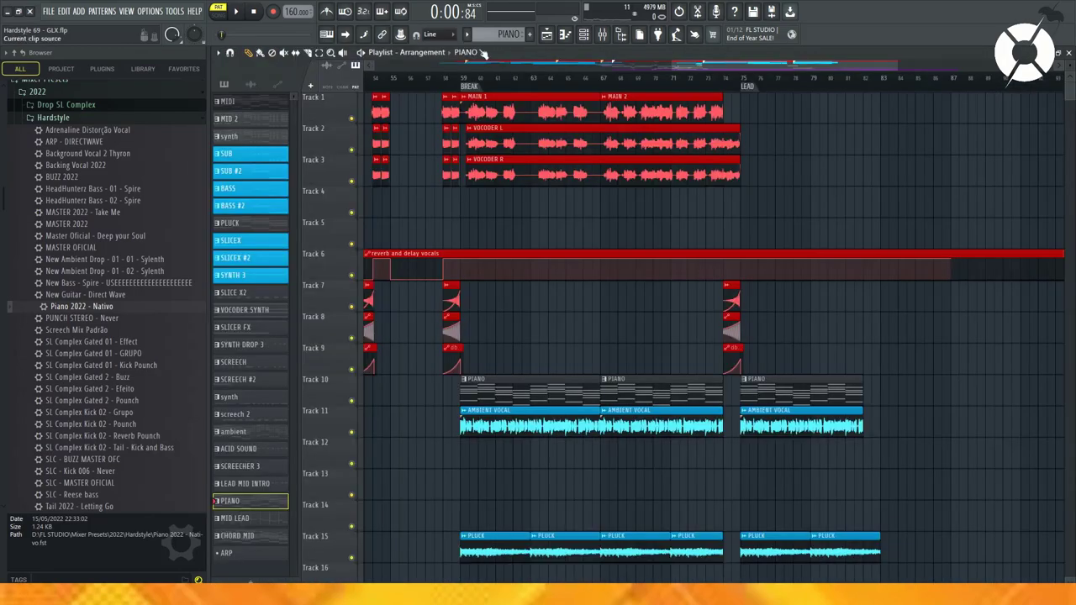
Step: Paste the copied piano chords into the new FL Keys channel of the ARP pattern and shift them to start at bar 1
left_click(509, 33)
left_click(496, 326)
scroll(546, 403, "down", 3)
key("F6")
scroll(522, 279, "down", 4)
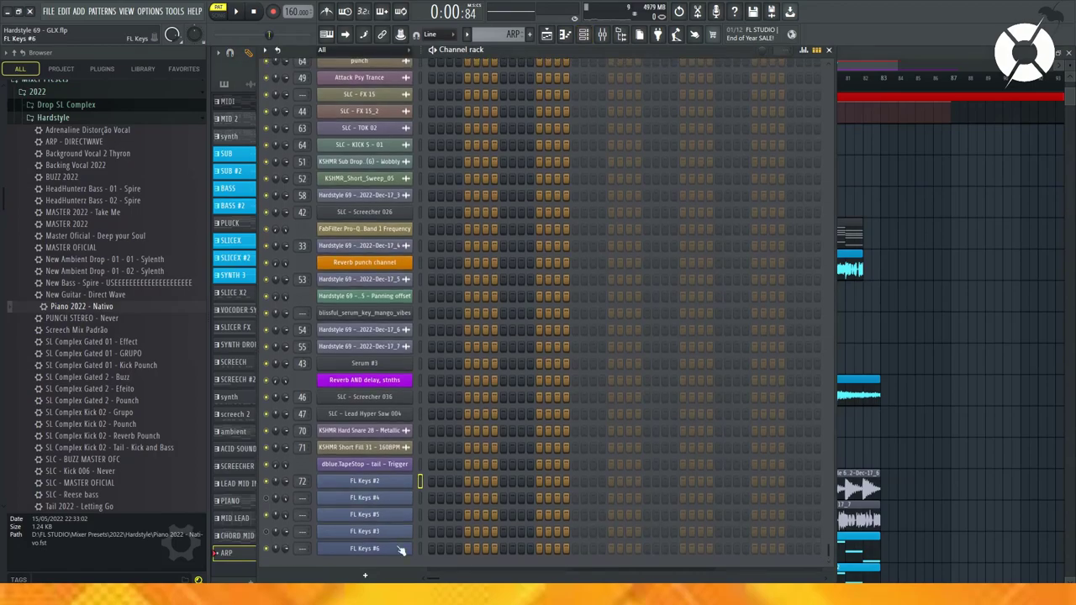
right_click(402, 551)
left_click(454, 431)
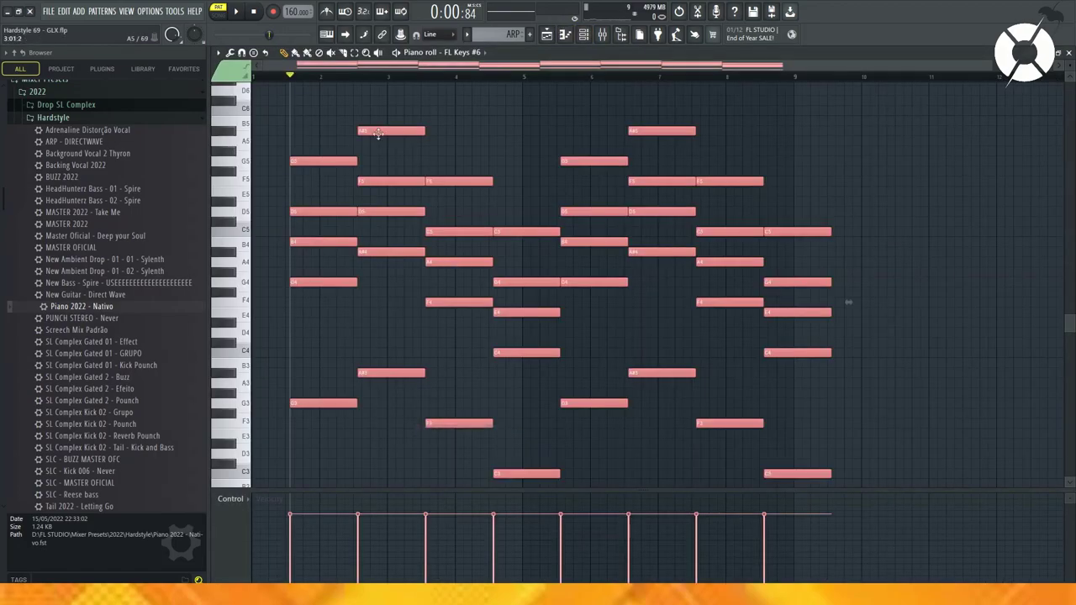
left_click_drag(292, 158, 253, 158)
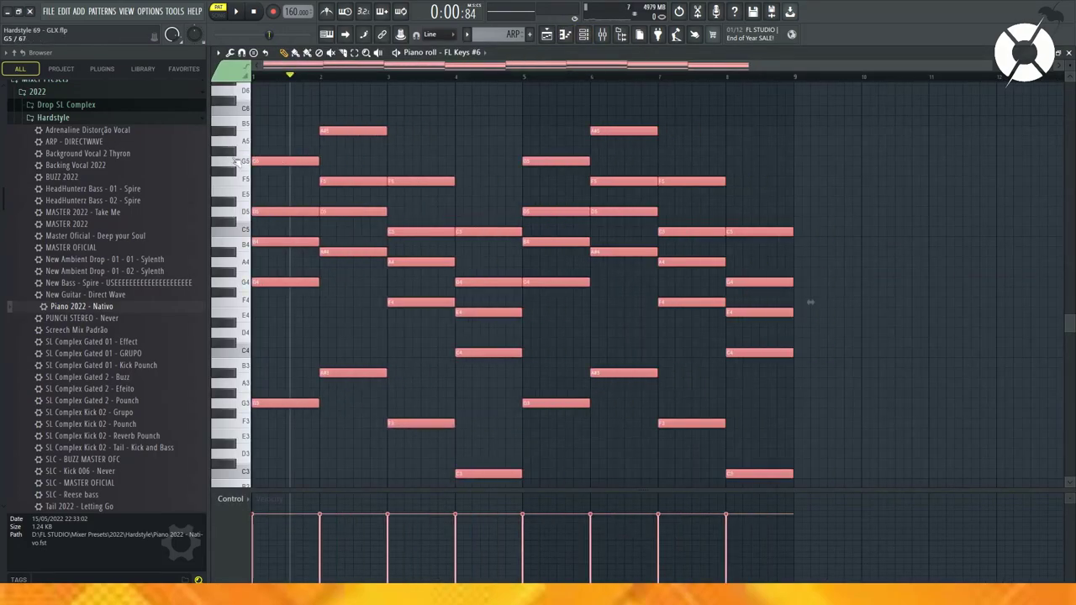
left_click(566, 34)
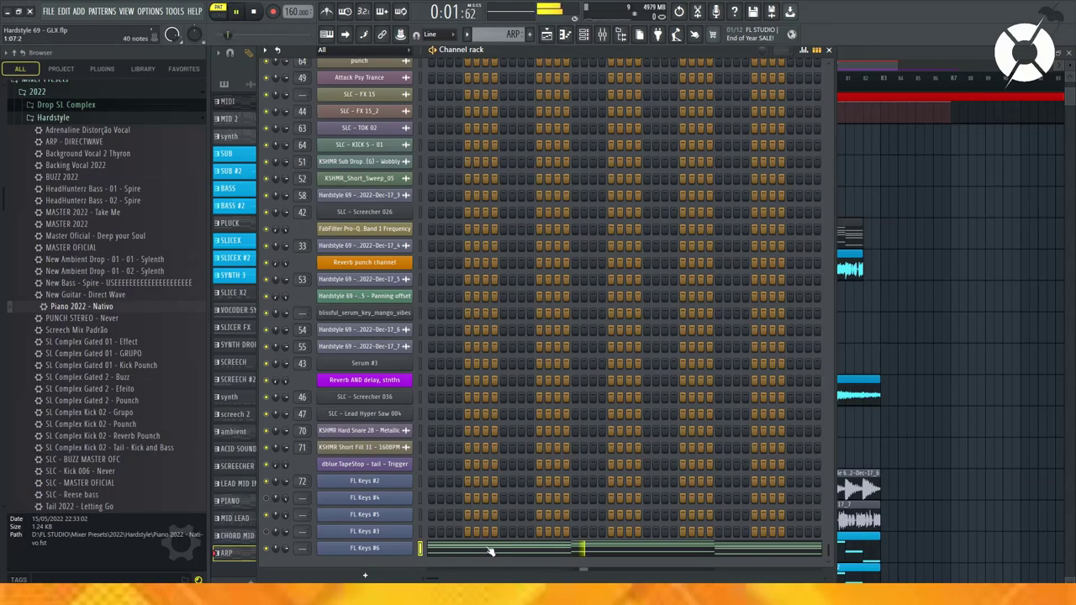
Step: Open the miscellaneous functions page in the FL Keys #6 channel's detailed settings
left_click(364, 548)
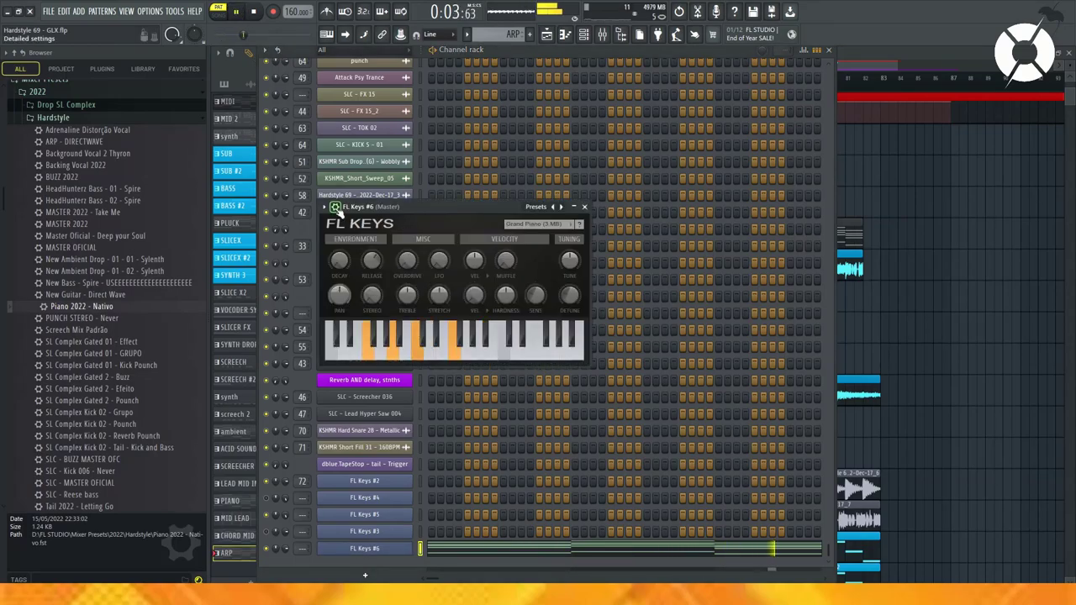
left_click(335, 208)
left_click(357, 227)
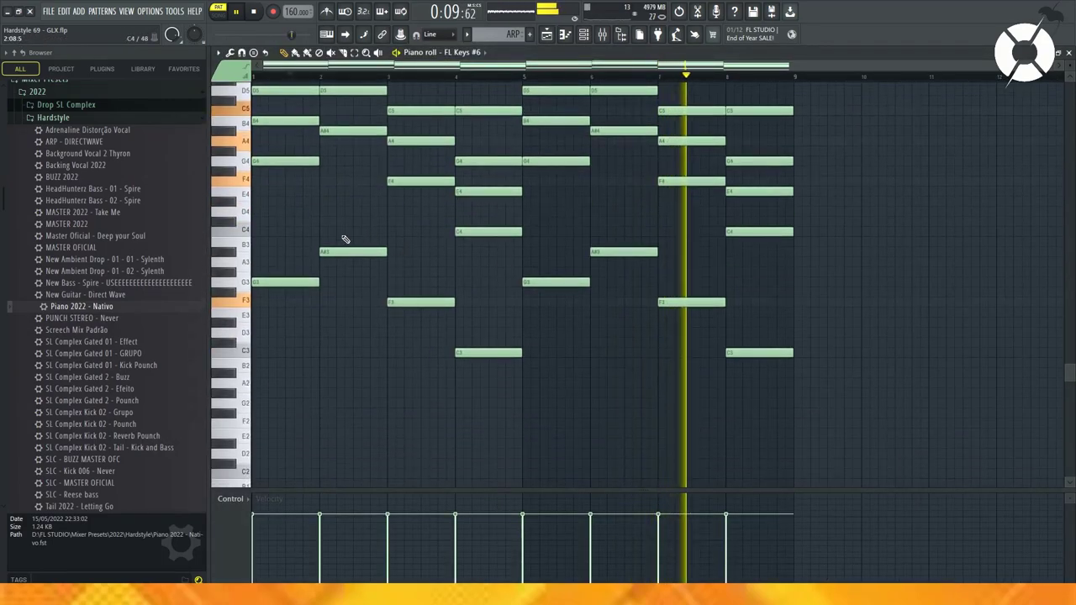
Step: Delete the low bass notes (G3, A#3, F3 and C3) beneath the chords in the FL Keys #6 piano roll
right_click(421, 301)
key("space")
right_click(471, 353)
key("space")
right_click(556, 282)
right_click(620, 252)
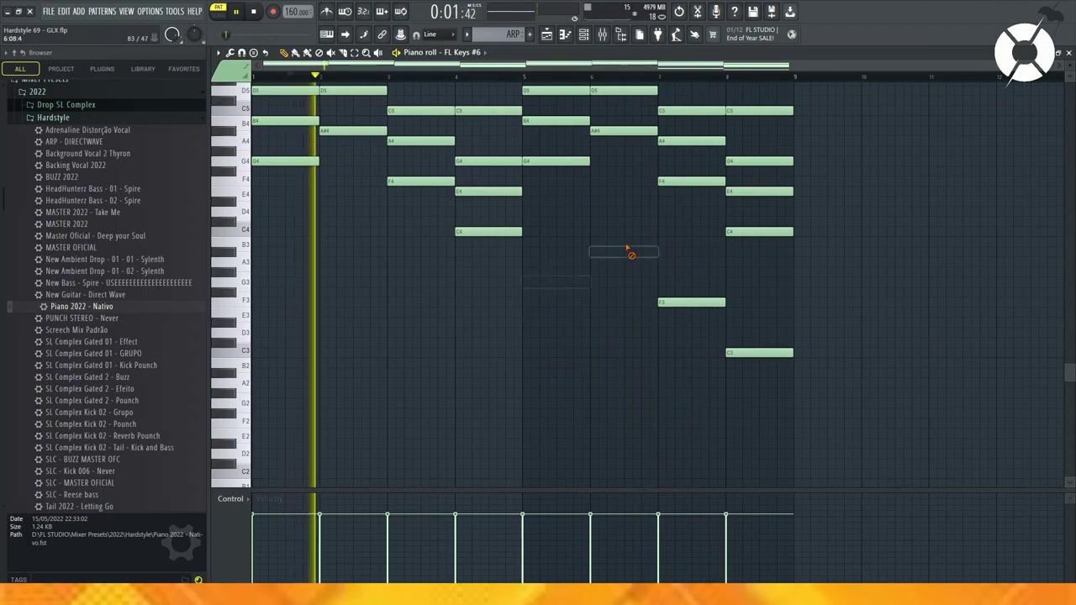
right_click(692, 302)
right_click(759, 353)
scroll(775, 399, "up", 3)
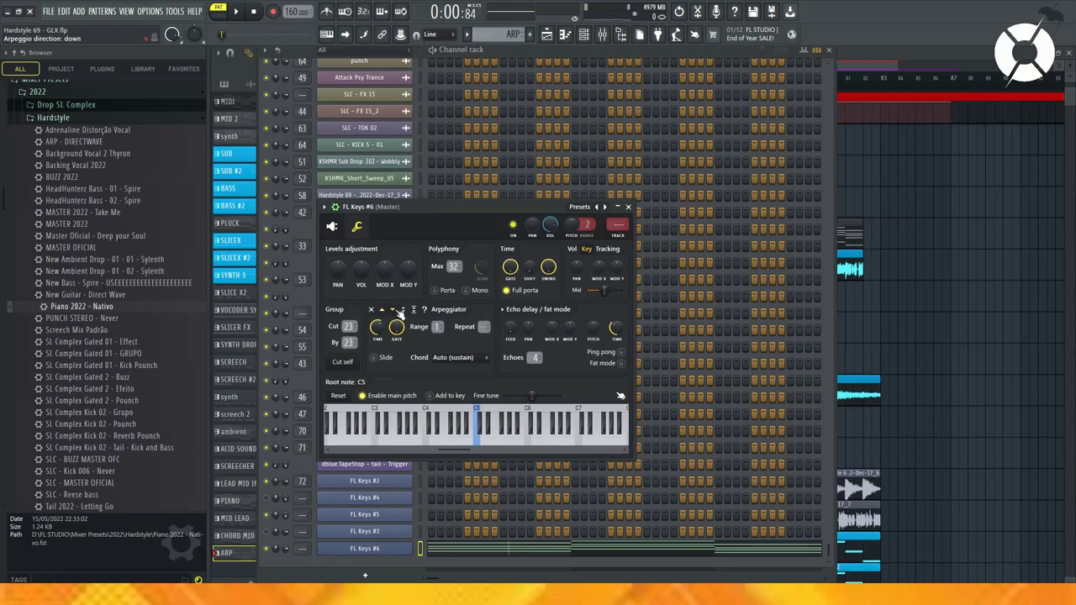
Step: Set the FL Keys #6 arpeggiator direction to up-down (bounce) while auditioning the ARP pattern
left_click_drag(384, 208, 390, 212)
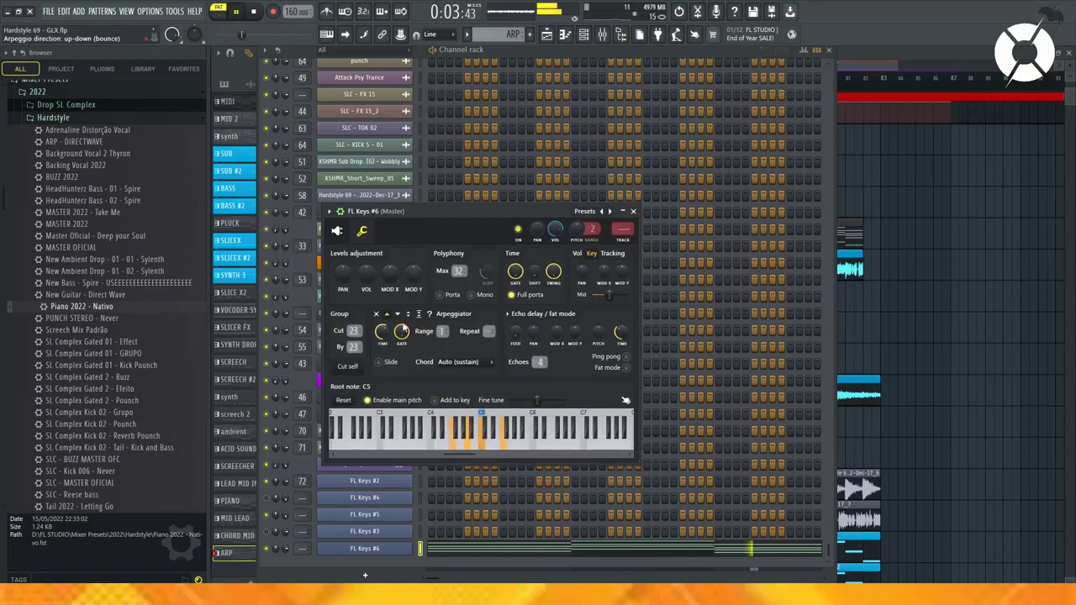
key("space")
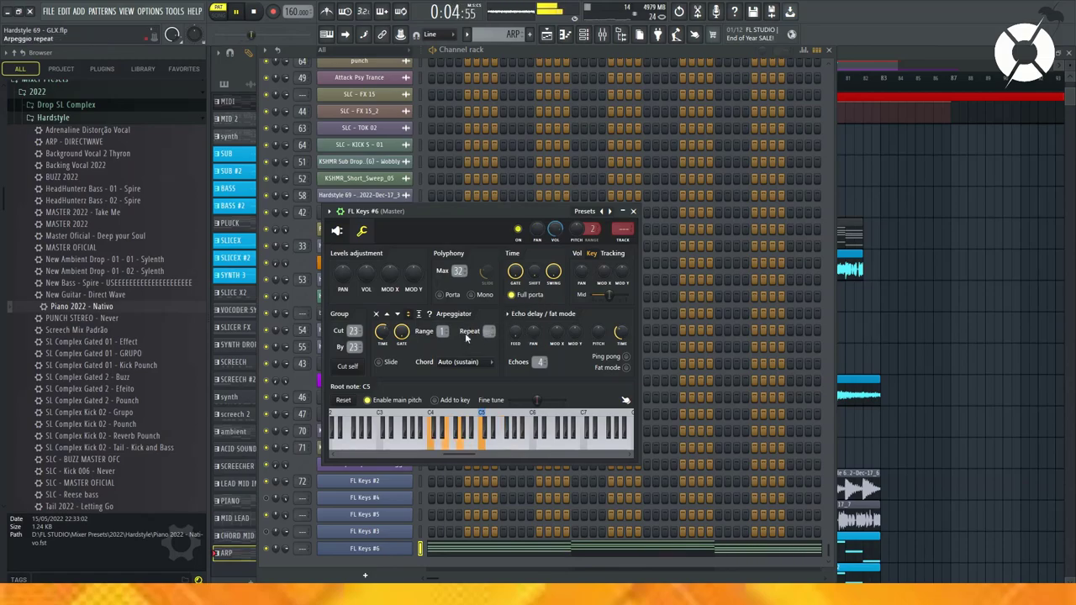
left_click_drag(470, 219, 487, 222)
key("space")
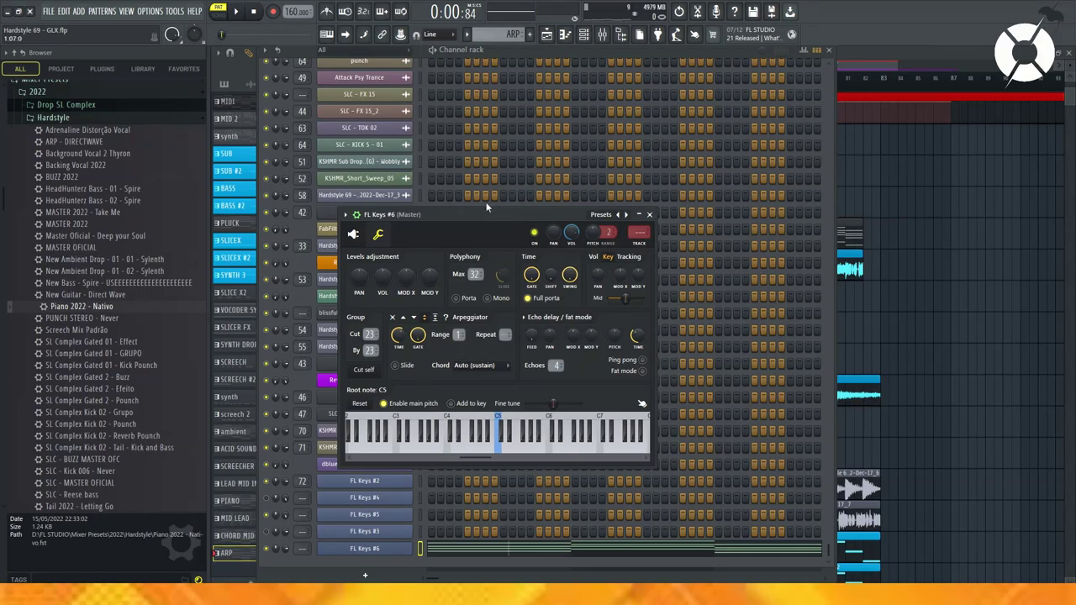
Step: Route the FL Keys #6 channel to its own mixer track 73
left_click(642, 238)
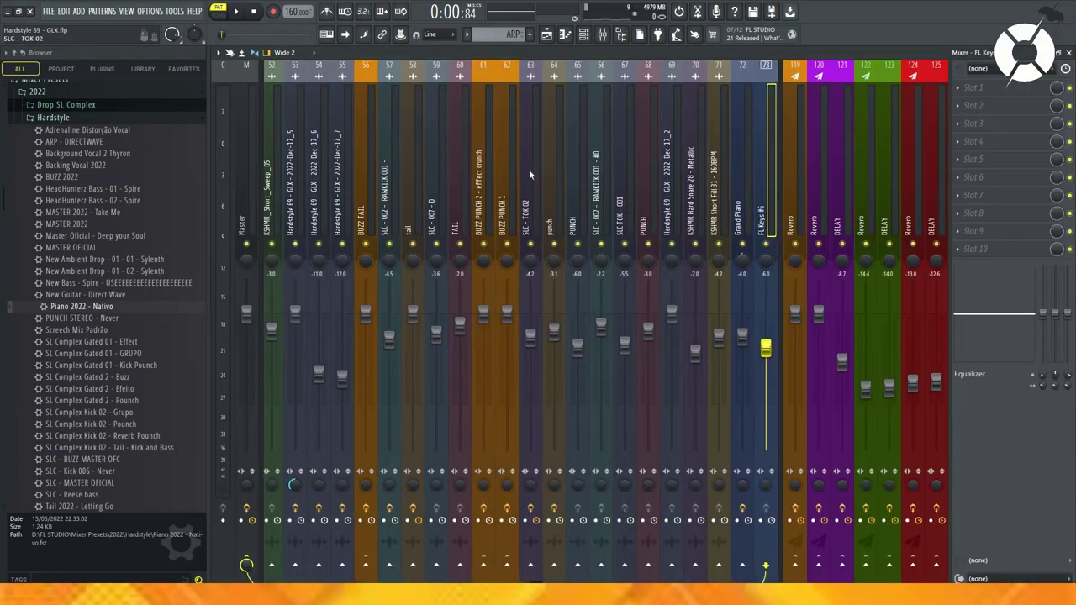
scroll(542, 156, "down", 10)
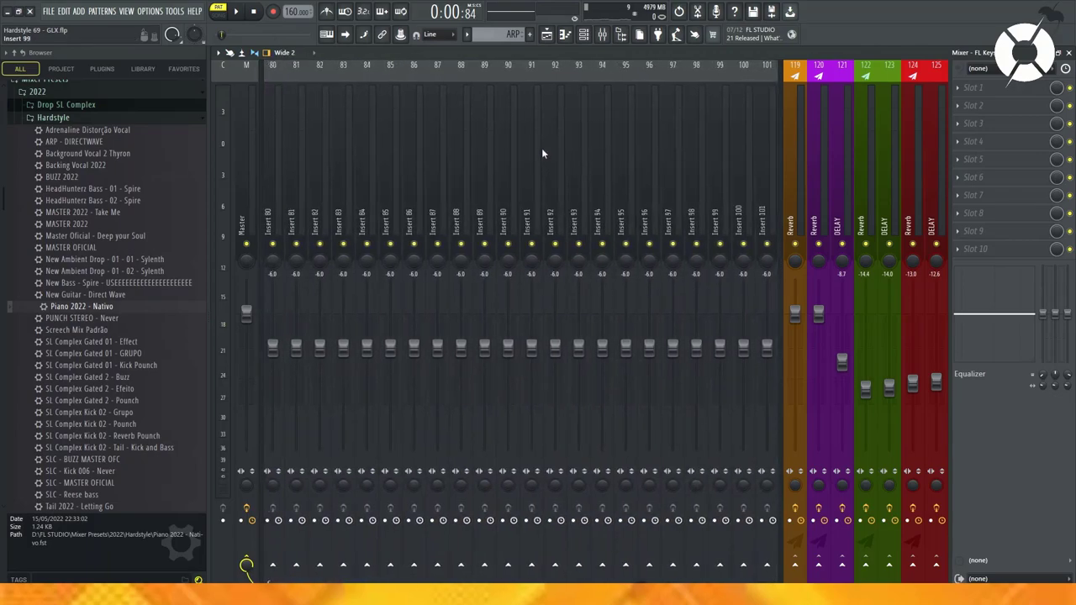
scroll(541, 148, "up", 8)
Step: Add FabFilter Pro-Q 3 in slot 1 of the FL Keys #6 track and shape its low end and raise the highs
left_click(999, 89)
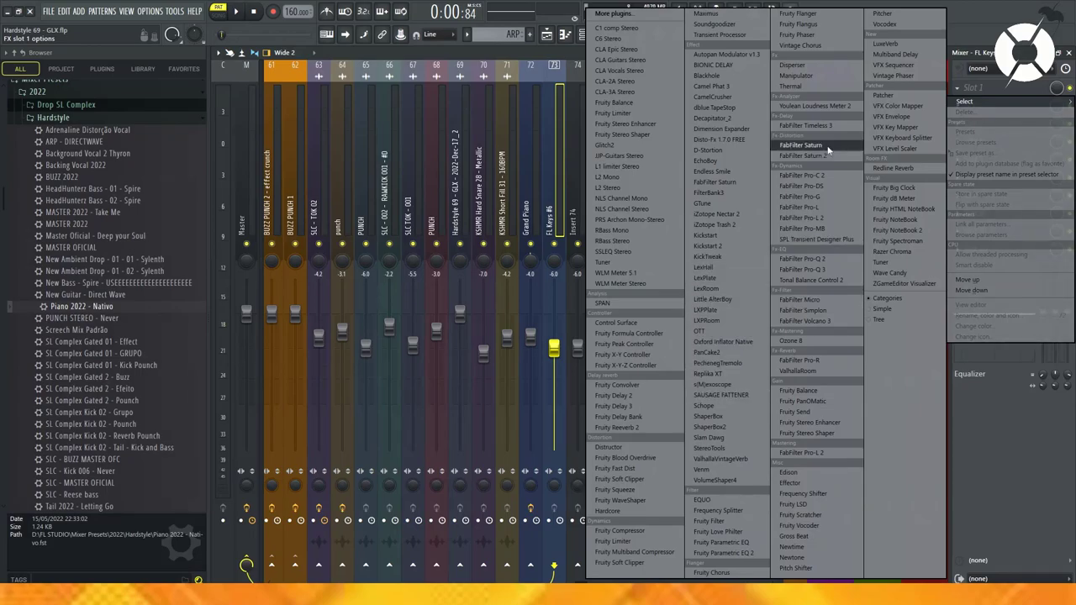
left_click(820, 270)
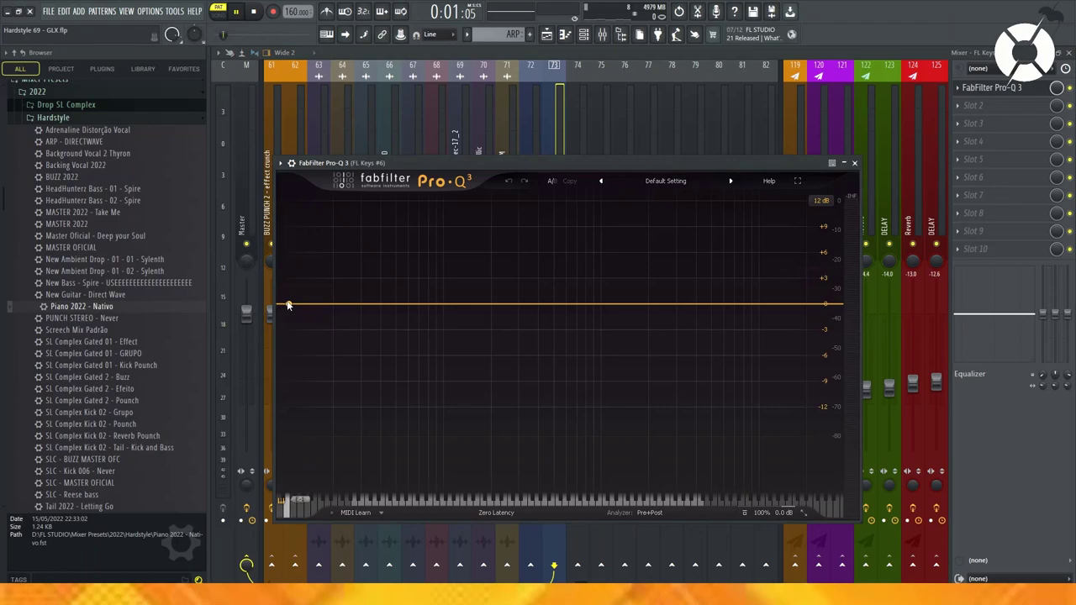
left_click(323, 304)
left_click_drag(365, 303, 502, 309)
left_click_drag(685, 308, 721, 250)
key("Escape")
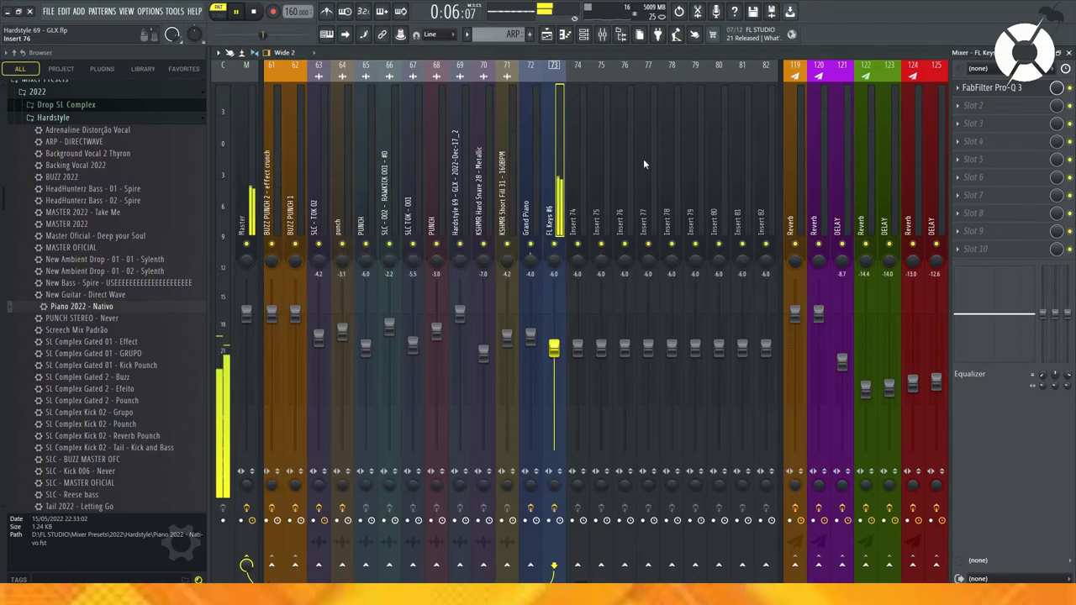
Step: Add Fruity Reeverb 2 in slot 2 of the FL Keys #6 track with the Adrenalize reverb preset
left_click(973, 105)
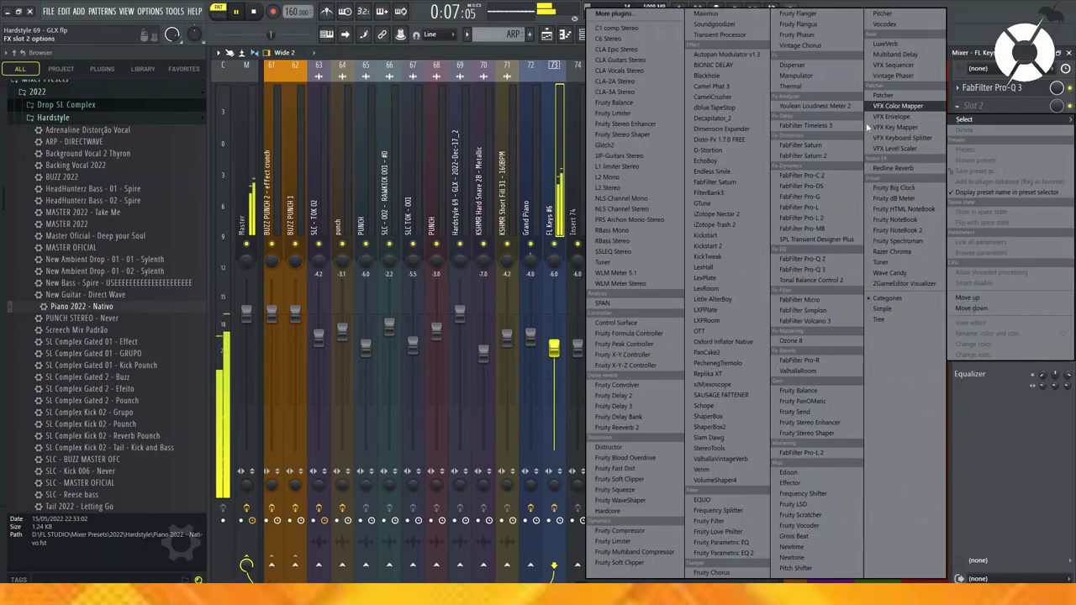
left_click(639, 427)
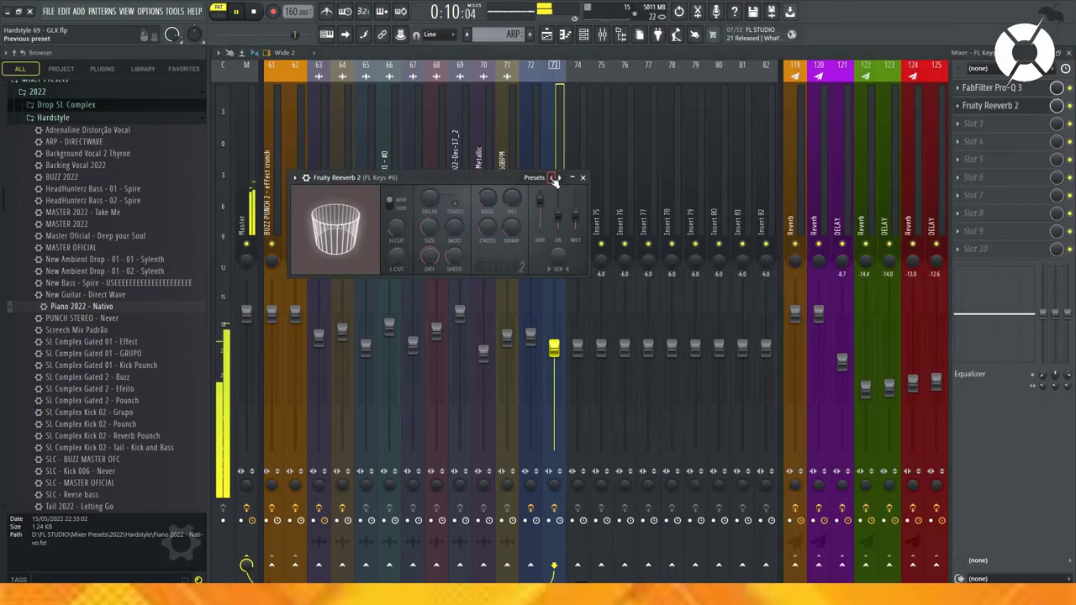
left_click(560, 178)
right_click(559, 179)
left_click(526, 179)
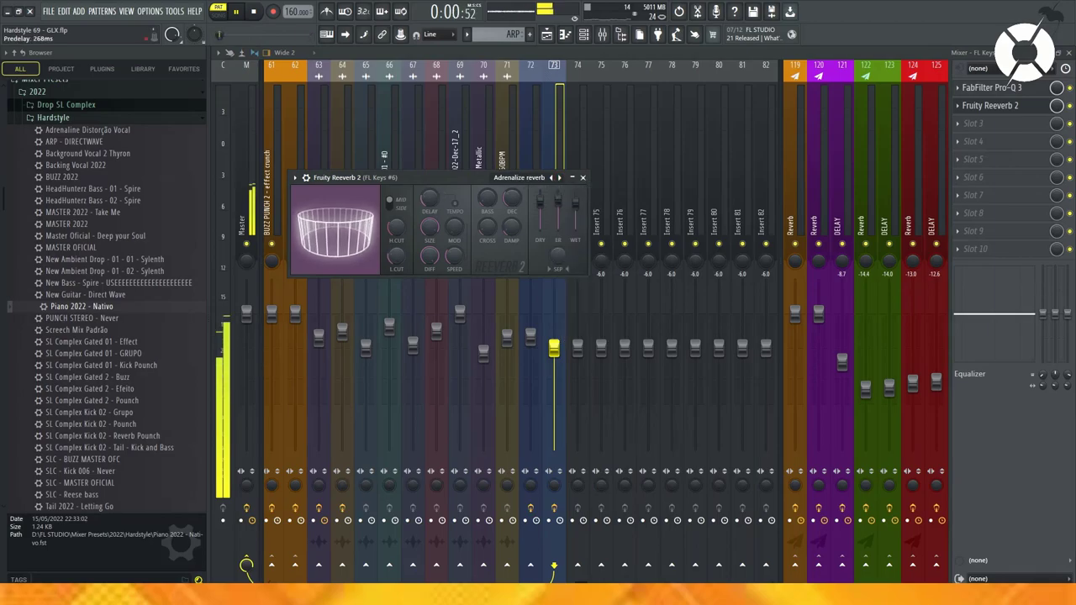
left_click(583, 179)
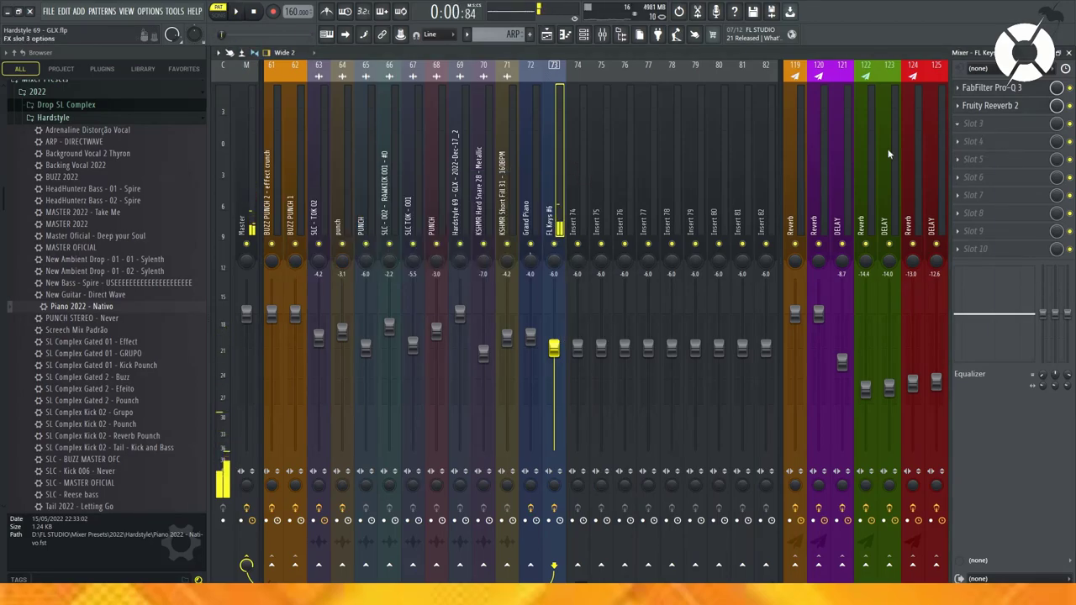
Step: Move Fruity Reeverb 2 down to effect slot 7 on the FL Keys #6 track
left_click(973, 124)
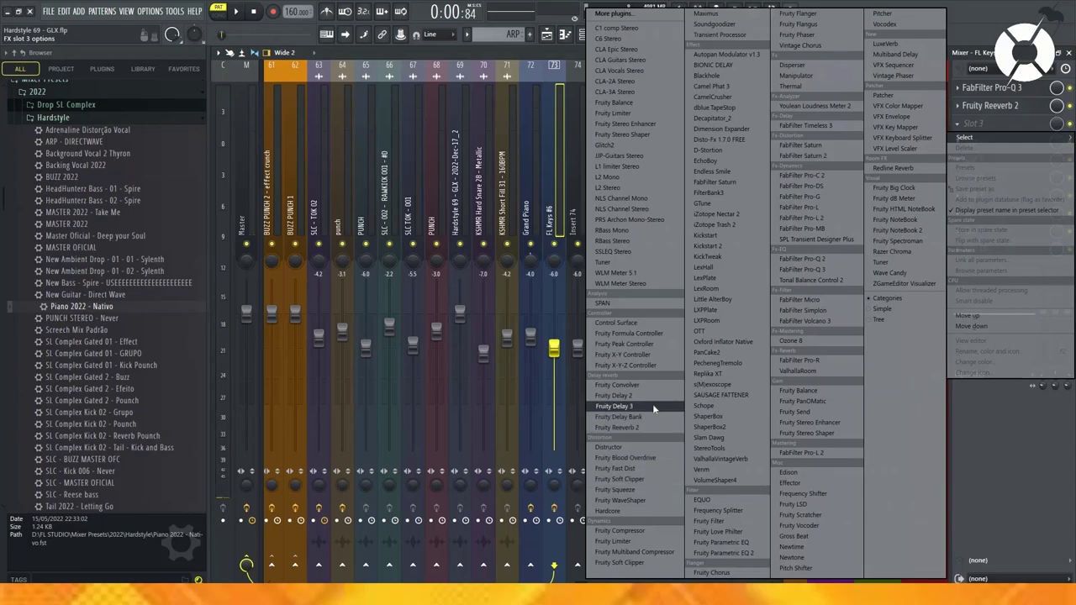
left_click(980, 89)
left_click_drag(984, 106, 989, 145)
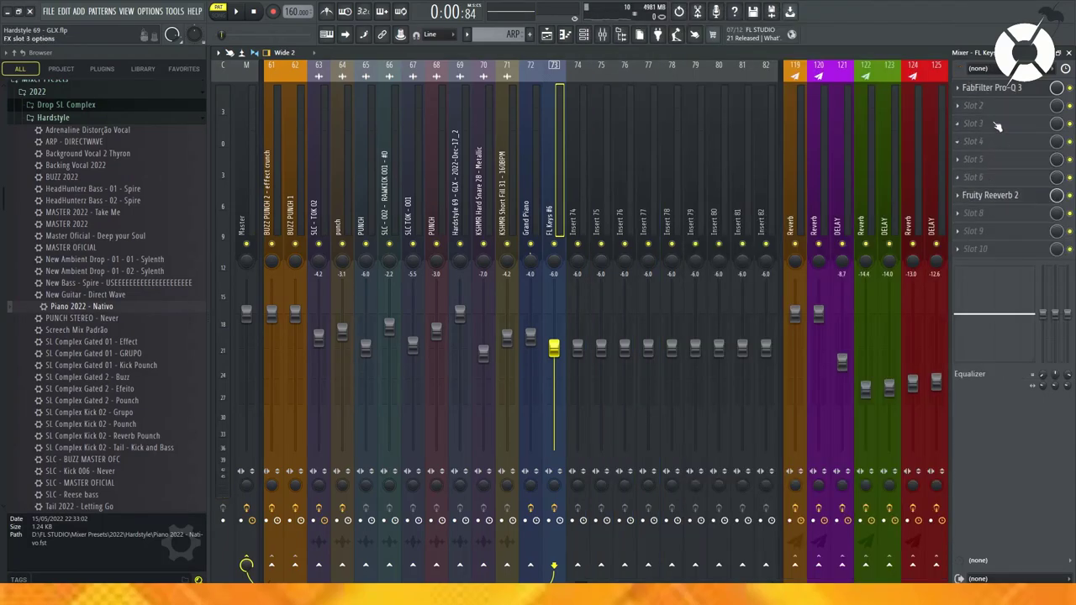
Step: Add Vintage Chorus in slot 2 of the FL Keys #6 track and try its custom and I modes during playback
left_click(975, 106)
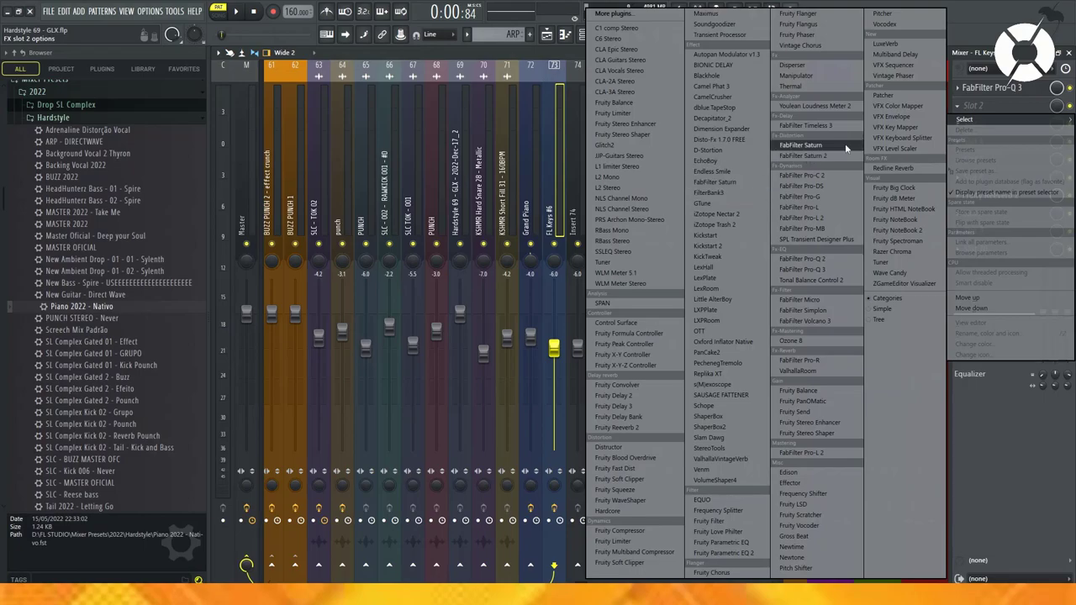
left_click(821, 42)
left_click_drag(441, 189, 457, 240)
key("space")
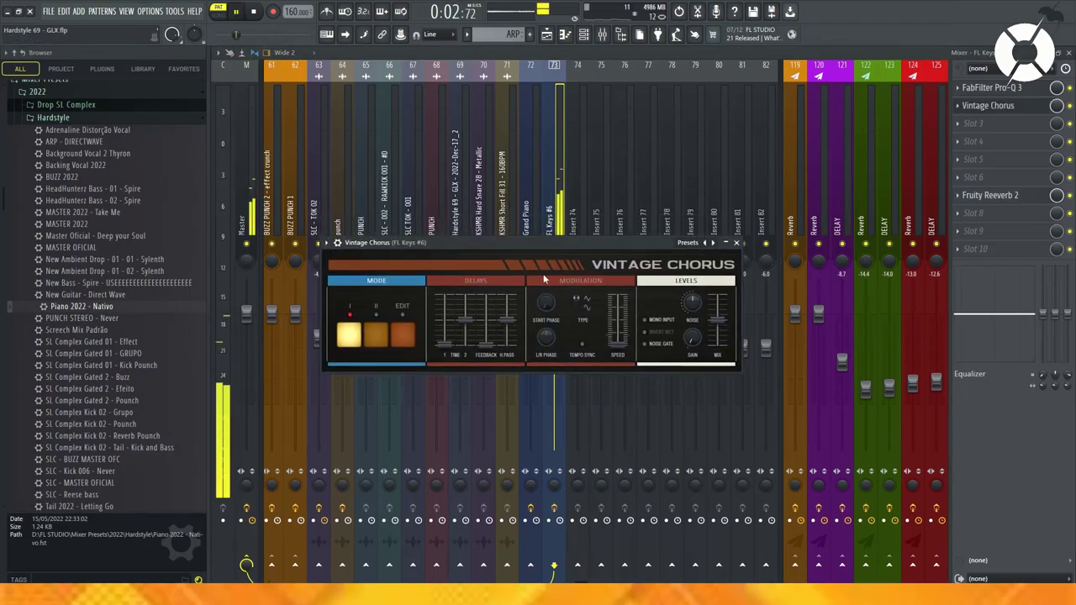
left_click(403, 335)
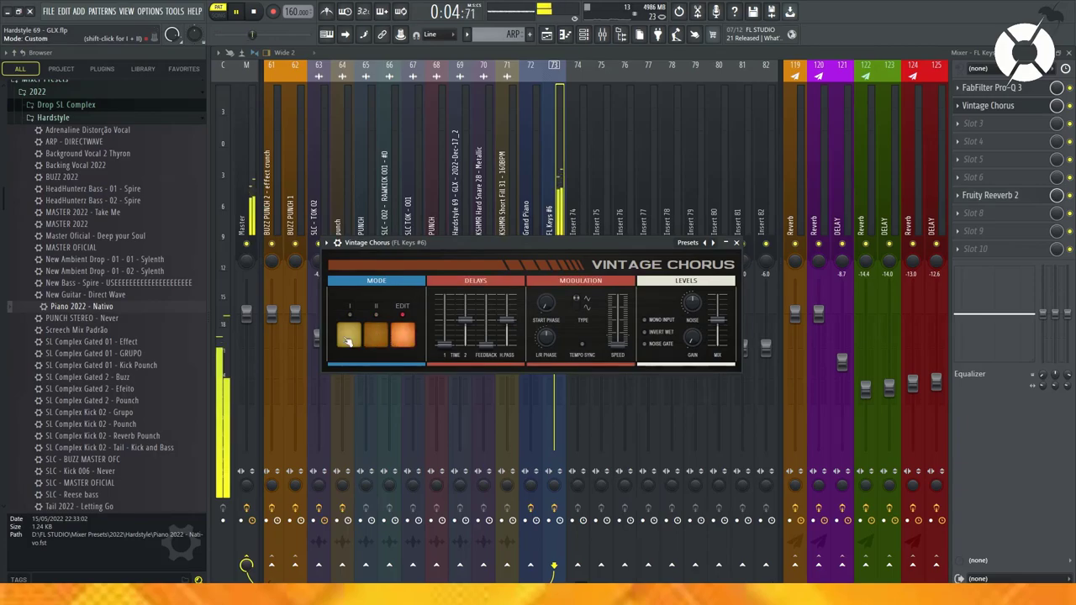
left_click(350, 337)
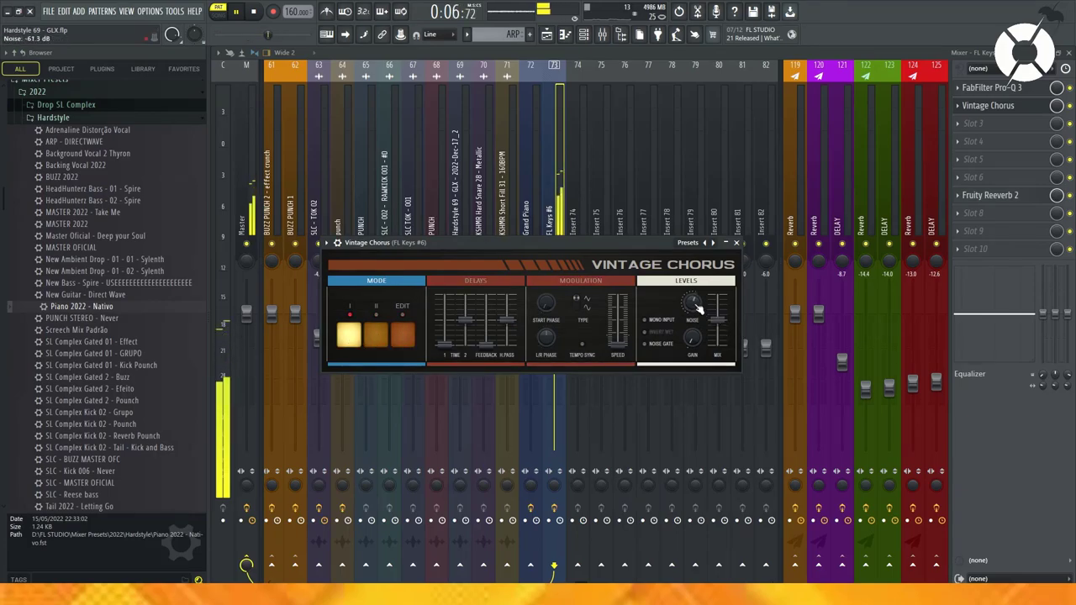
Step: Step through the Vintage Chorus presets and load Feedback Shaper
left_click(714, 244)
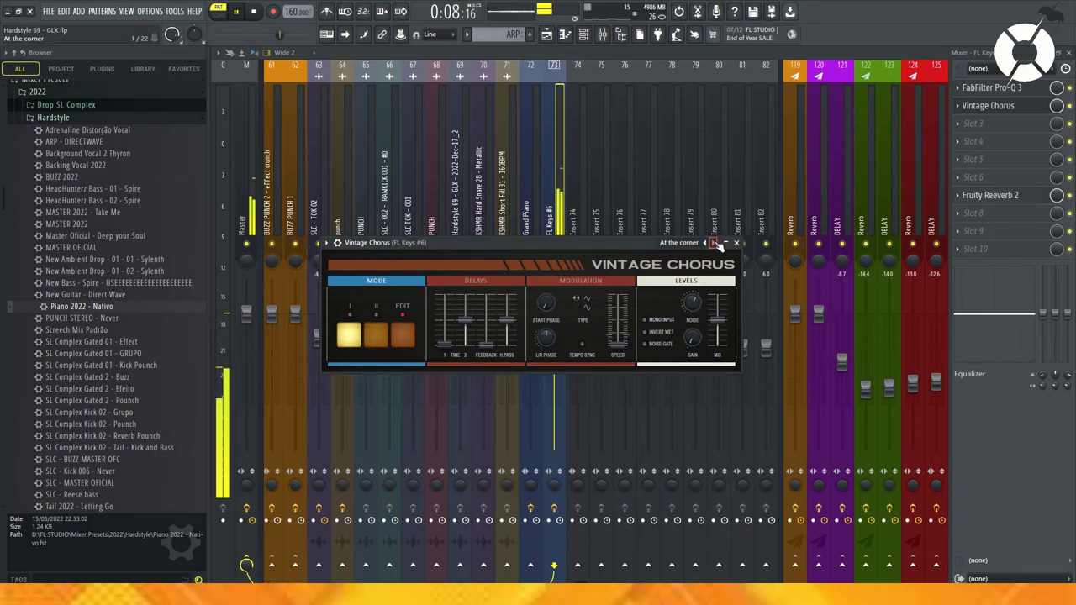
left_click(714, 244)
left_click(714, 244)
left_click(714, 244)
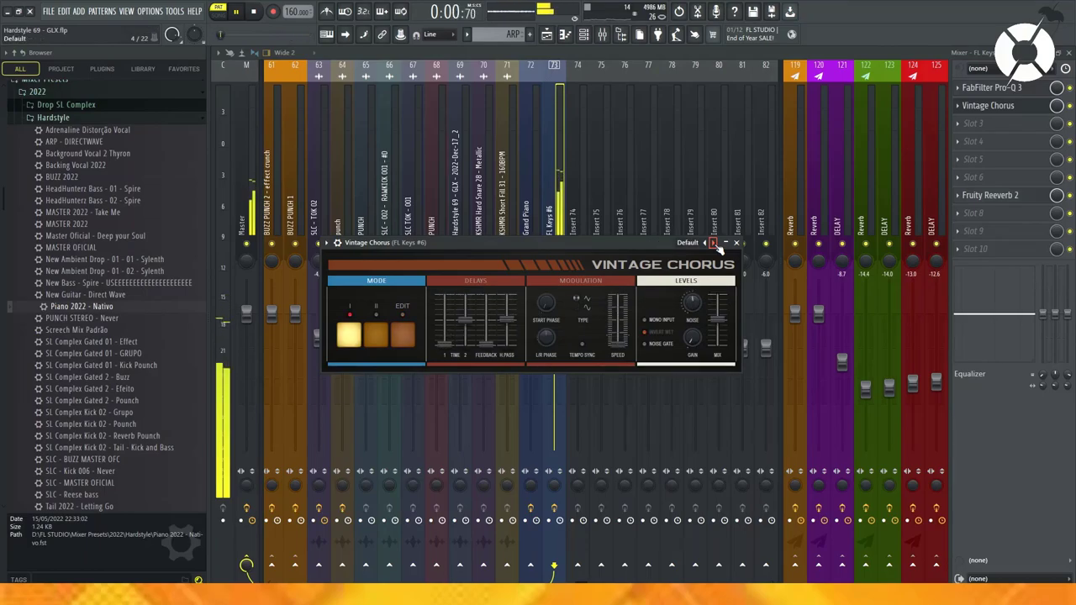
left_click(714, 244)
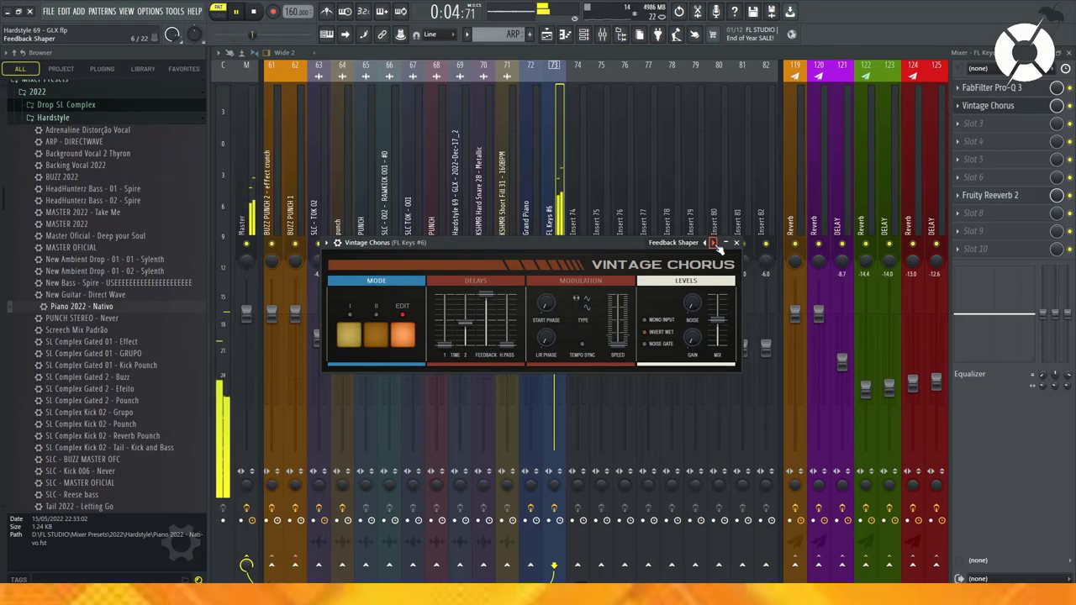
left_click_drag(558, 242, 561, 258)
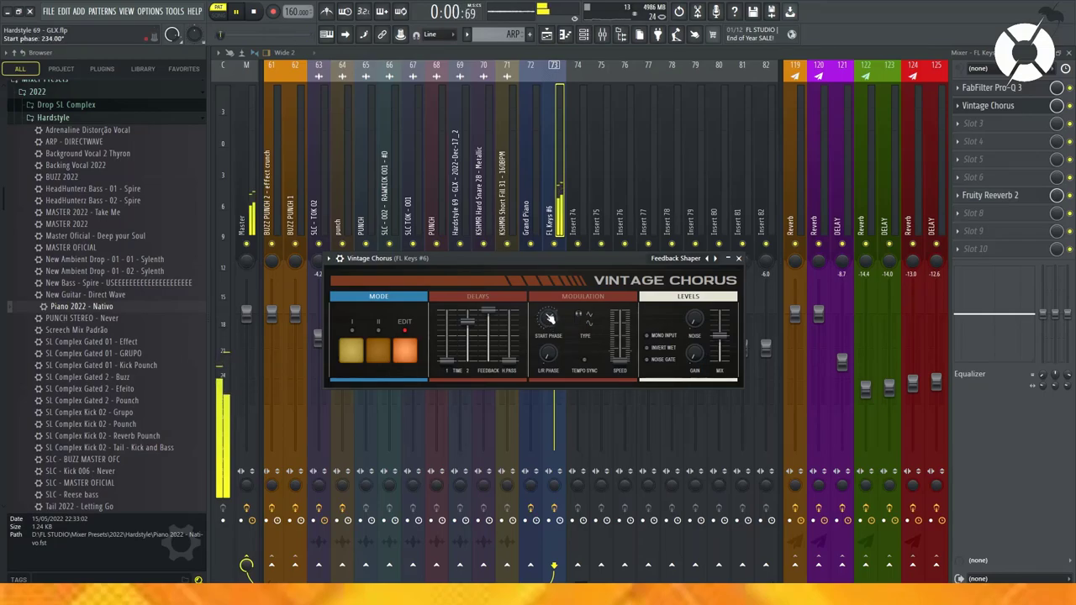
left_click(739, 259)
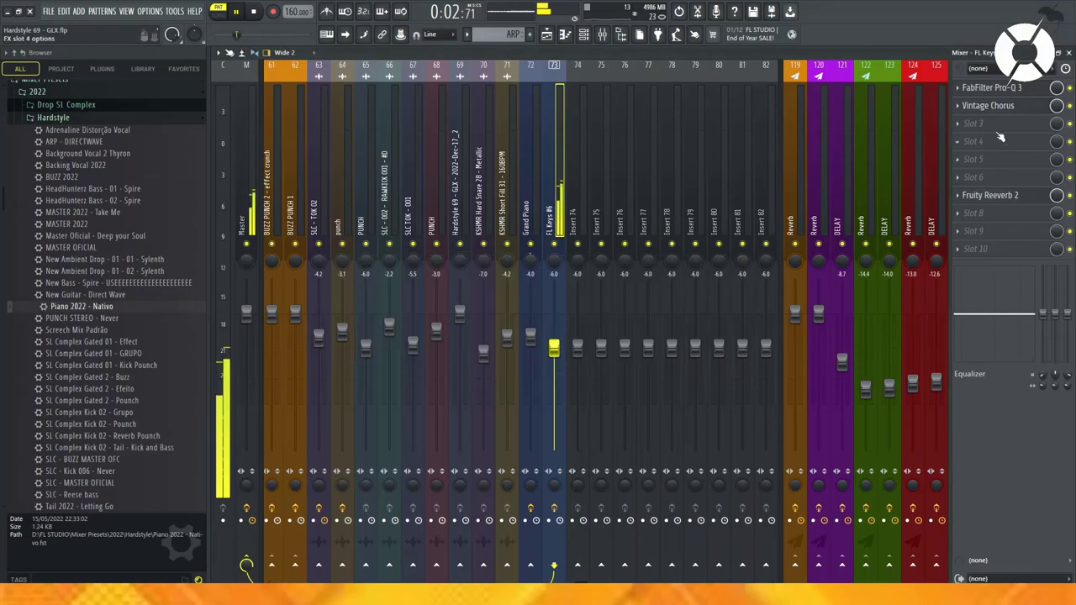
Step: Move Vintage Chorus above FabFilter Pro-Q 3 in the FL Keys #6 effect chain
left_click(980, 124)
left_click(1007, 90)
scroll(1005, 90, "down", 1)
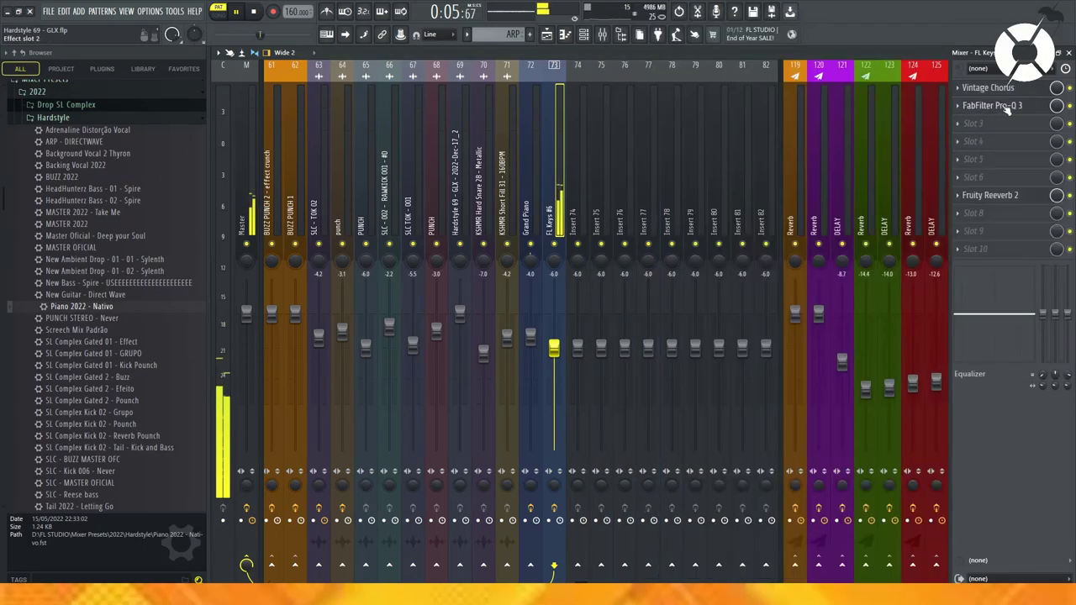
Step: Reset the FL Keys #6 mixer track's volume to 0.0 dB
left_click(989, 216)
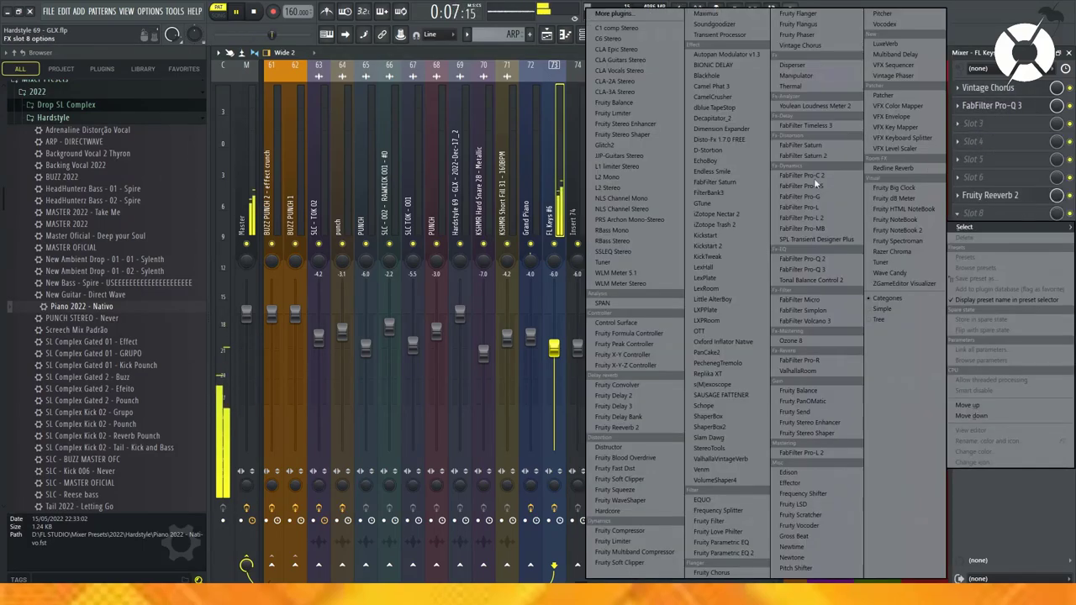
left_click(530, 189)
right_click(556, 351)
left_click(572, 358)
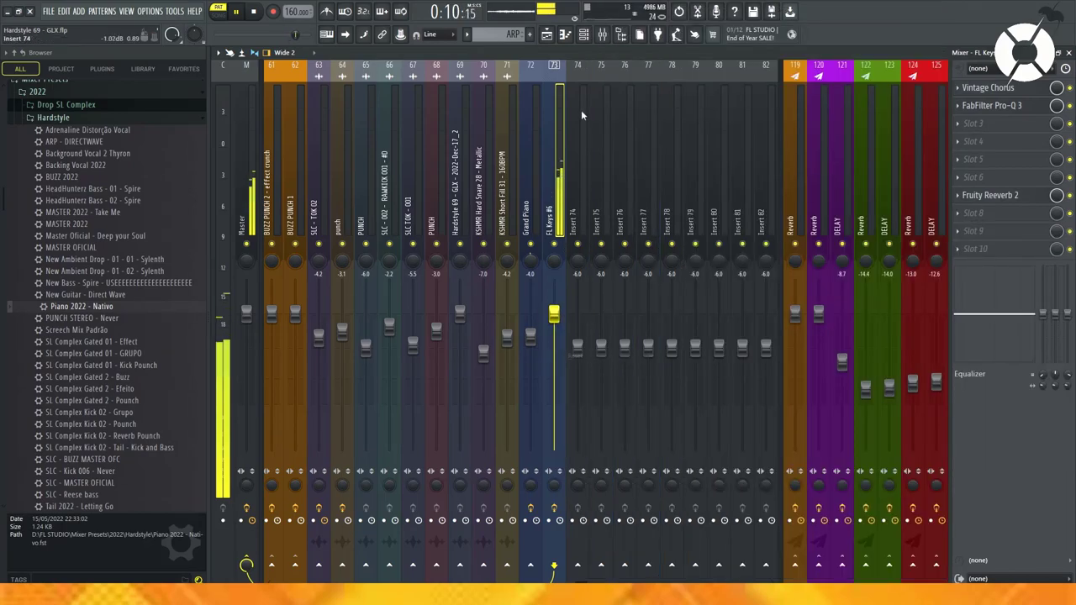
Step: Place the ARP pattern in the playlist on Track 84 at bar 75, directly under the MID LEAD clip
left_click(547, 34)
scroll(673, 312, "down", 10)
scroll(521, 403, "down", 18)
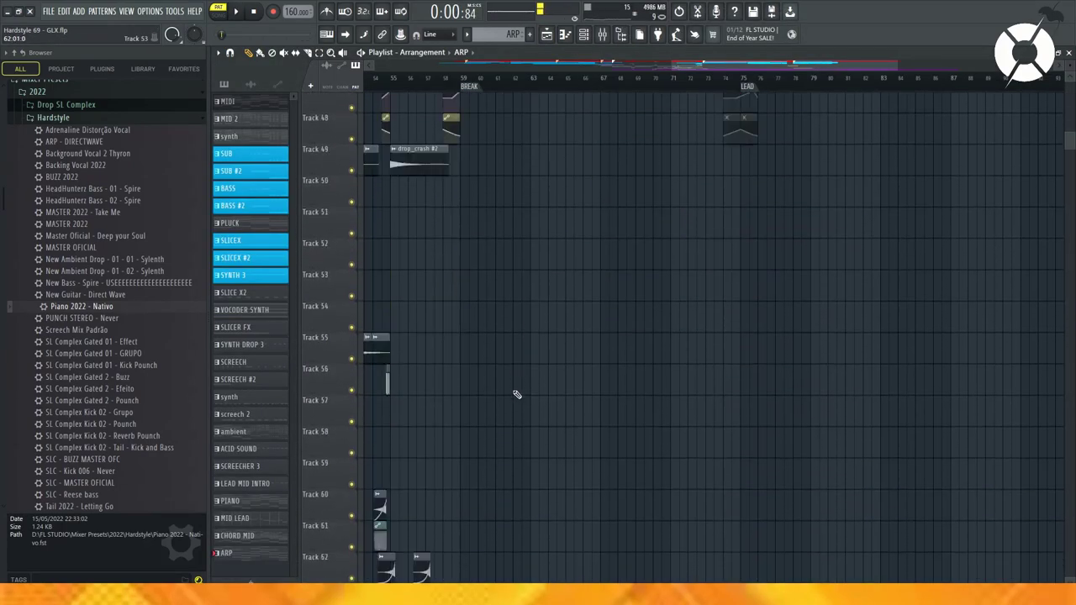
scroll(748, 302, "up", 2)
left_click(743, 302)
Step: Play the song from the LEAD marker to hear the ARP together with the MID LEAD
left_click(742, 78)
key("space")
scroll(746, 82, "up", 1)
scroll(767, 83, "down", 1)
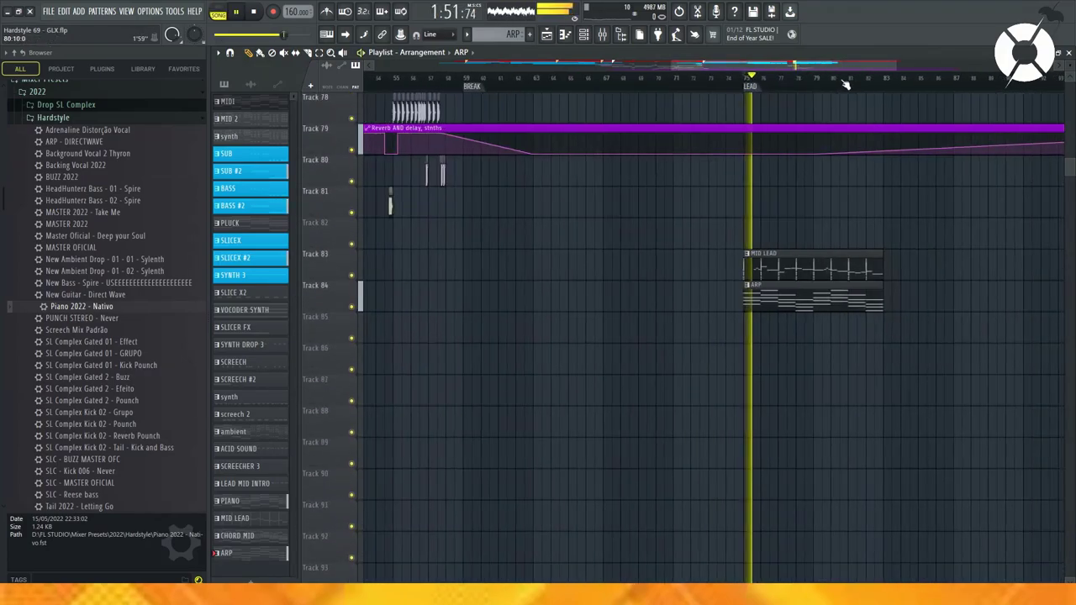
scroll(847, 84, "up", 2)
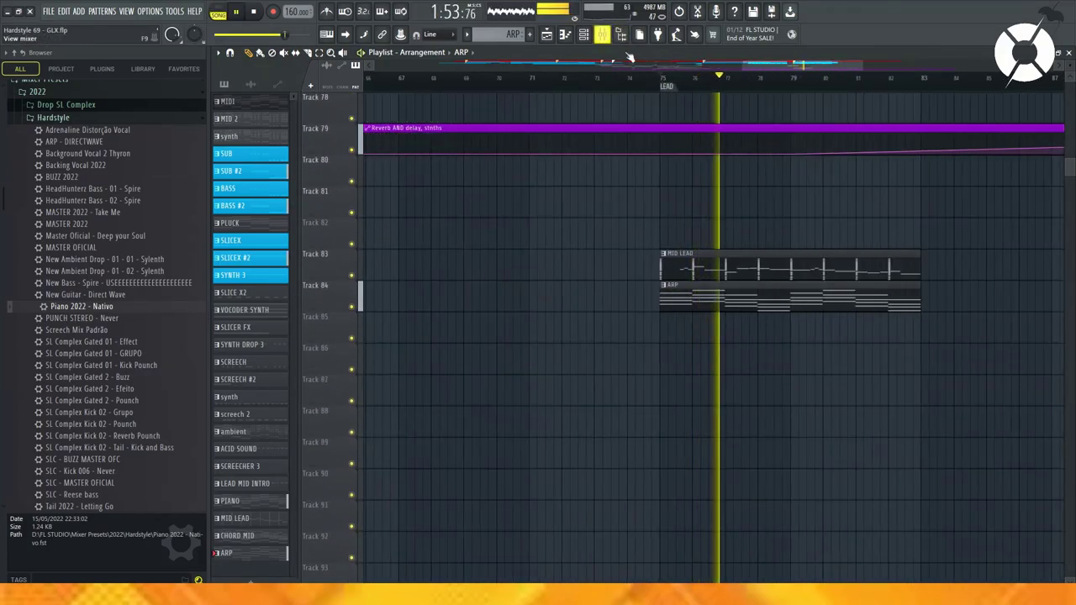
Step: Solo the FL Keys #6 track in the mixer and select the Master track
left_click(609, 37)
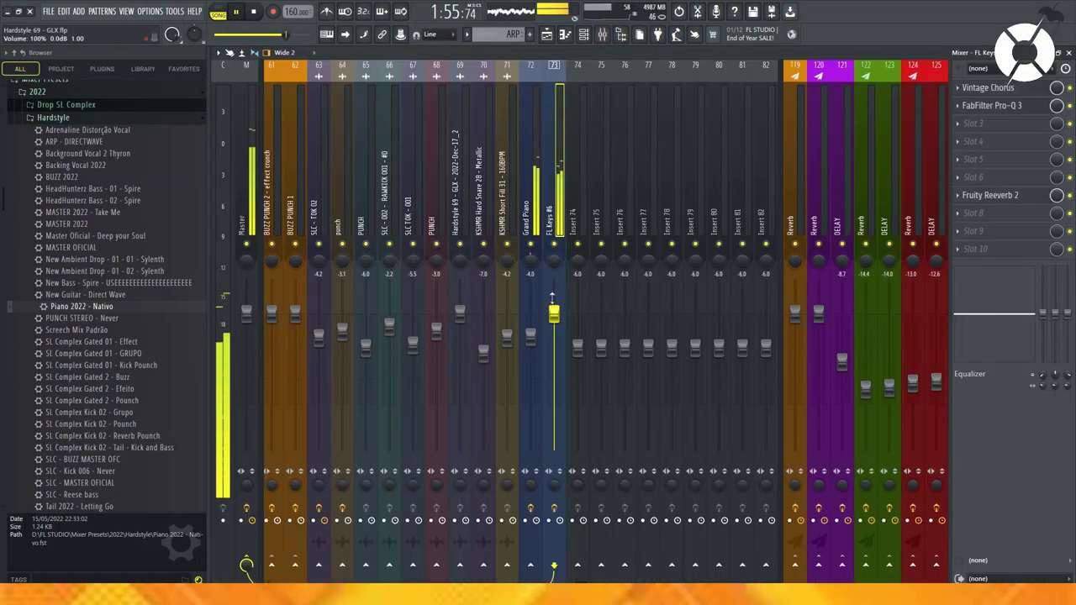
right_click(555, 246)
right_click(246, 244)
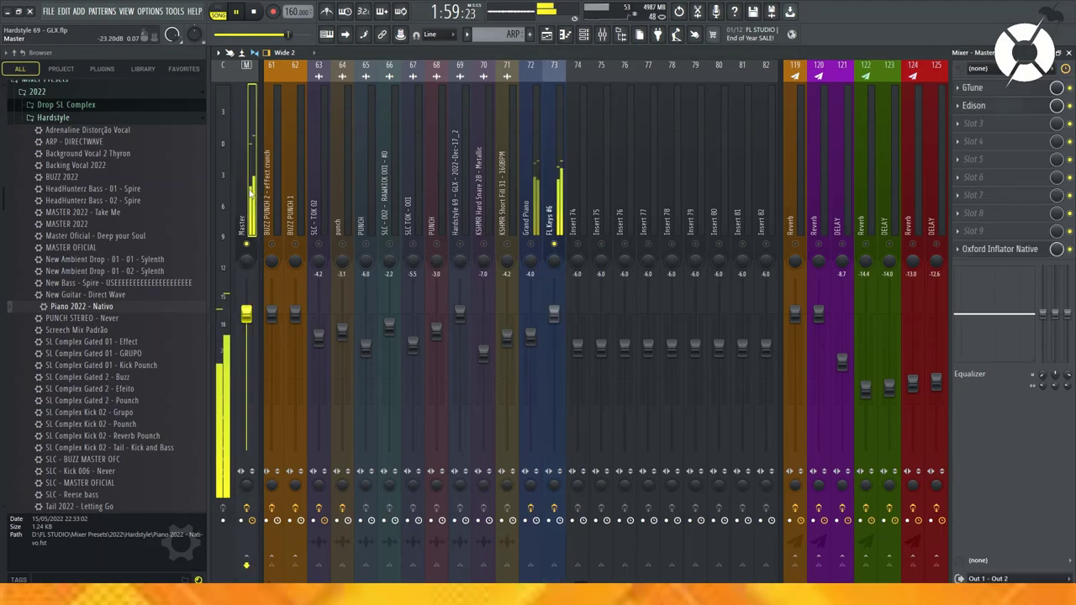
Step: Transpose all notes of the ARP pattern up one octave in the piano roll and play the pattern
left_click(558, 185)
key("F9")
key("space")
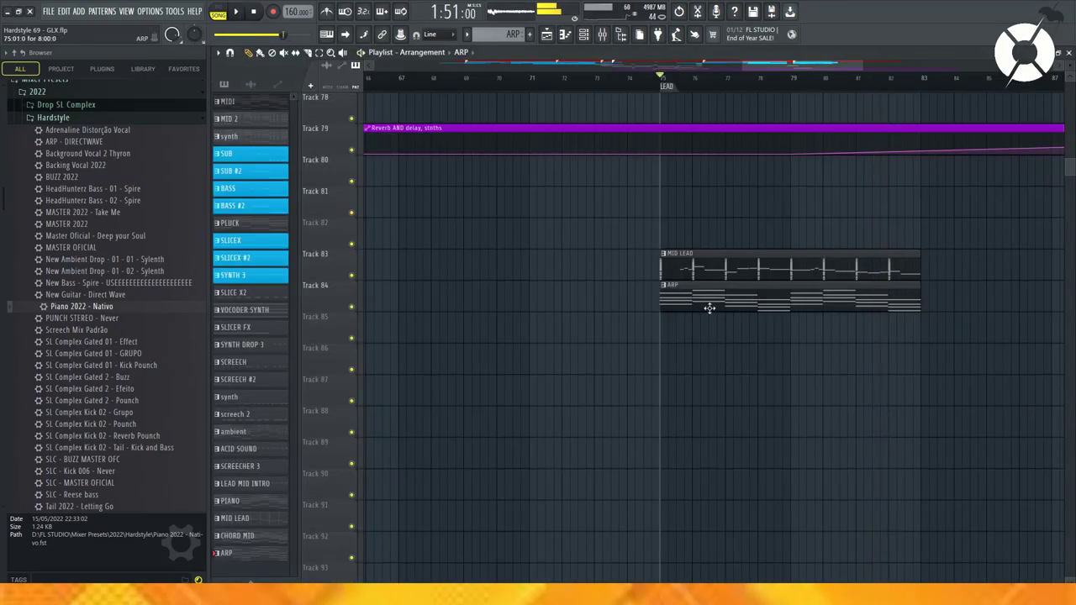
double_click(713, 307)
key("l")
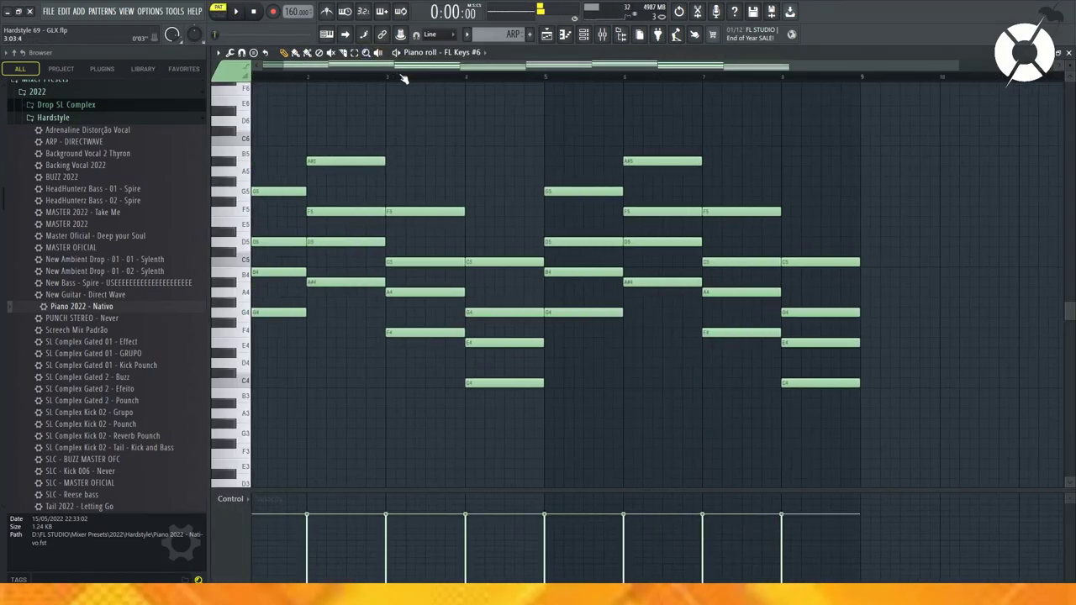
double_click(403, 77)
key("space")
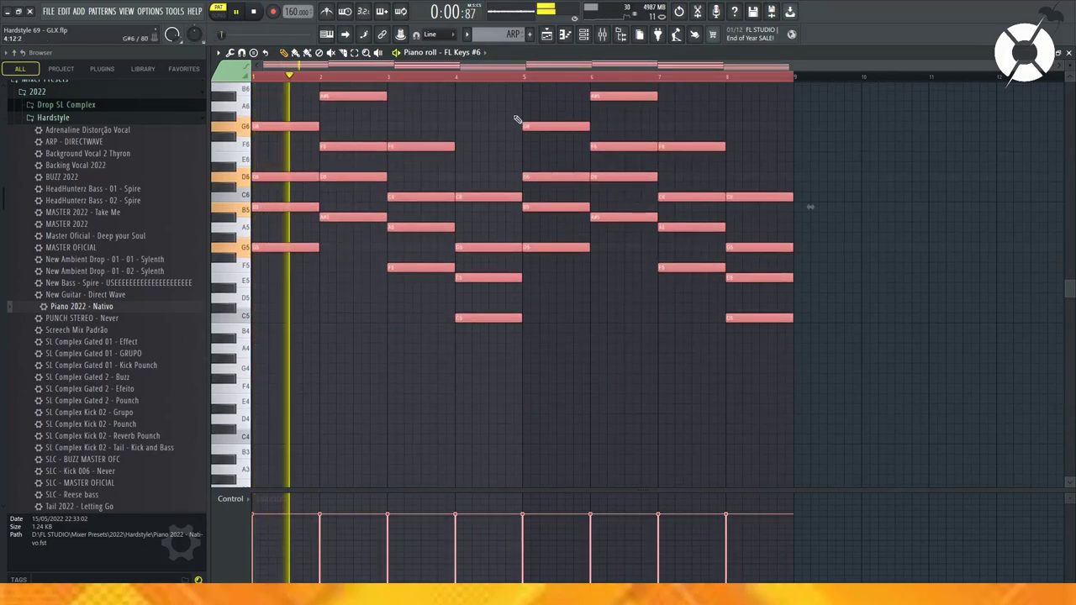
Step: Bring up the mixer track assigned to the FL Keys #6 channel and replay the ARP pattern
key("F5")
left_click(588, 38)
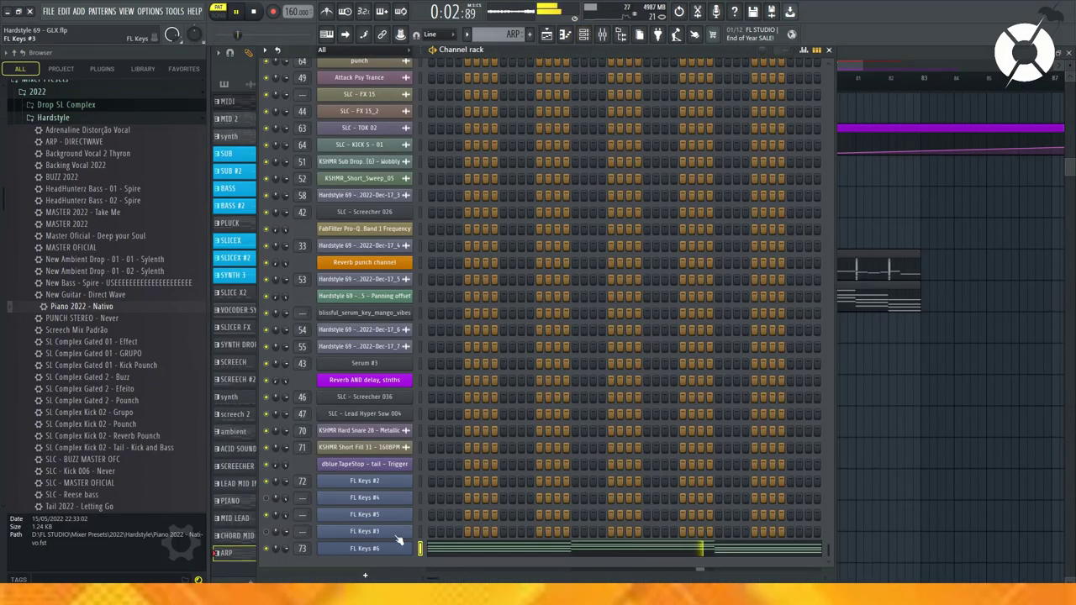
double_click(302, 548)
key("space")
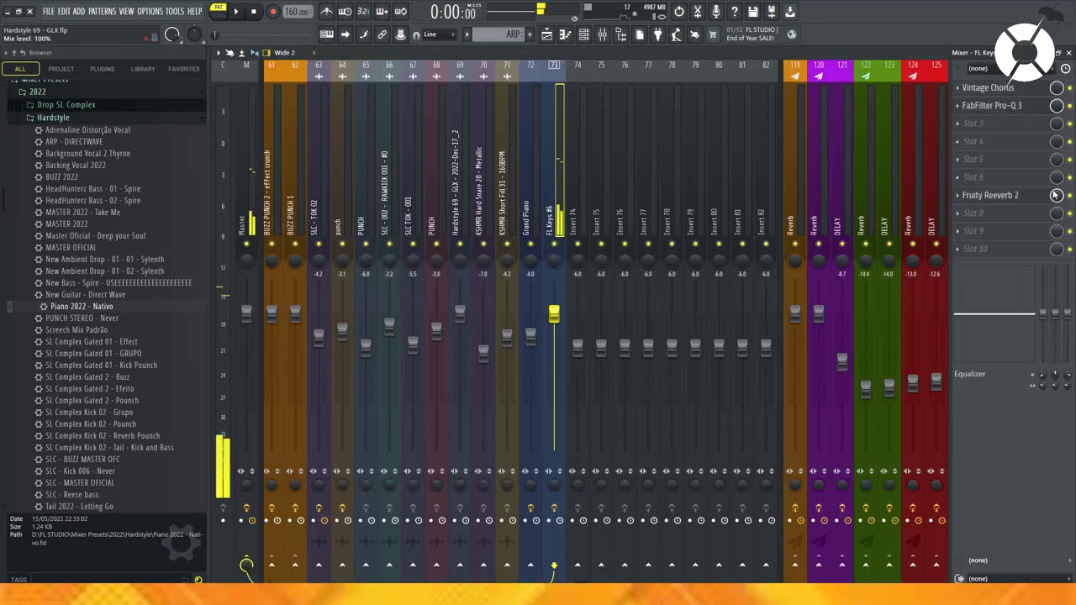
key("space")
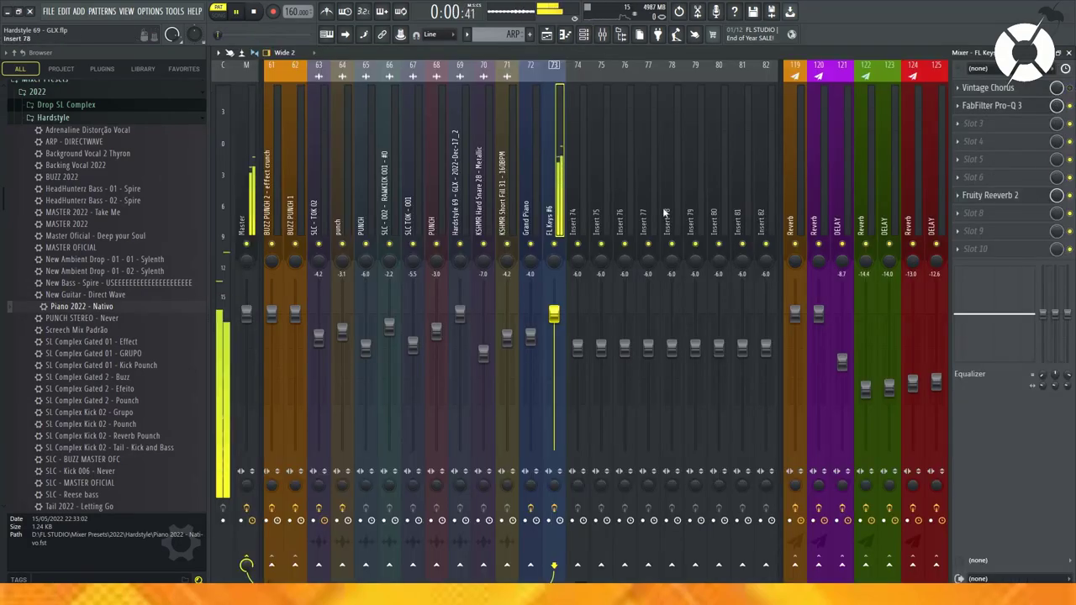
Step: Add Fruity Delay 2 to effect slot 8 of the FL Keys #6 mixer track and set its mix level to 32%
left_click(1000, 214)
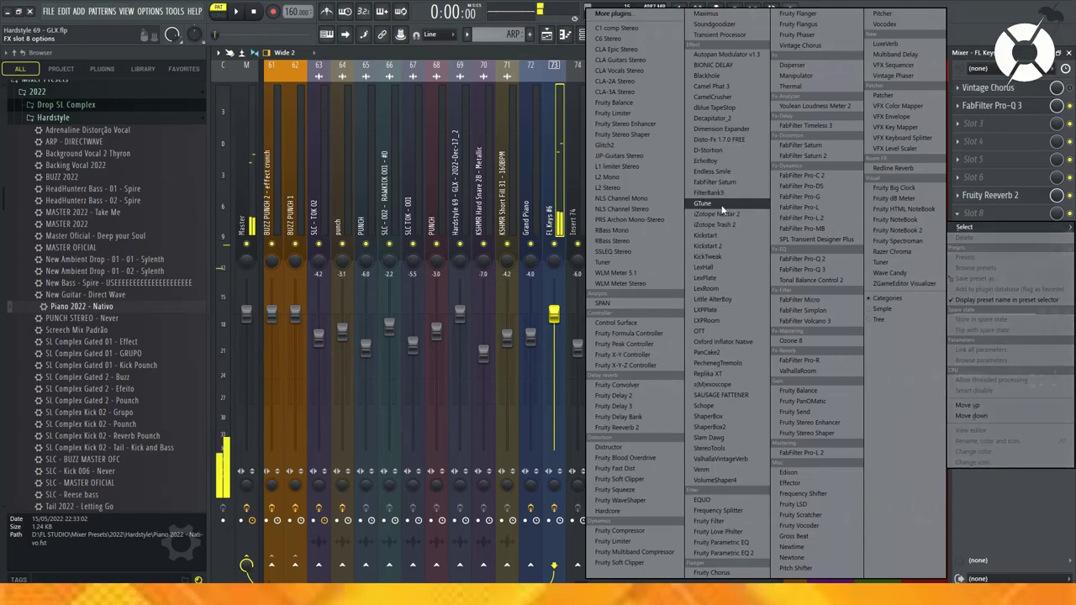
left_click(636, 396)
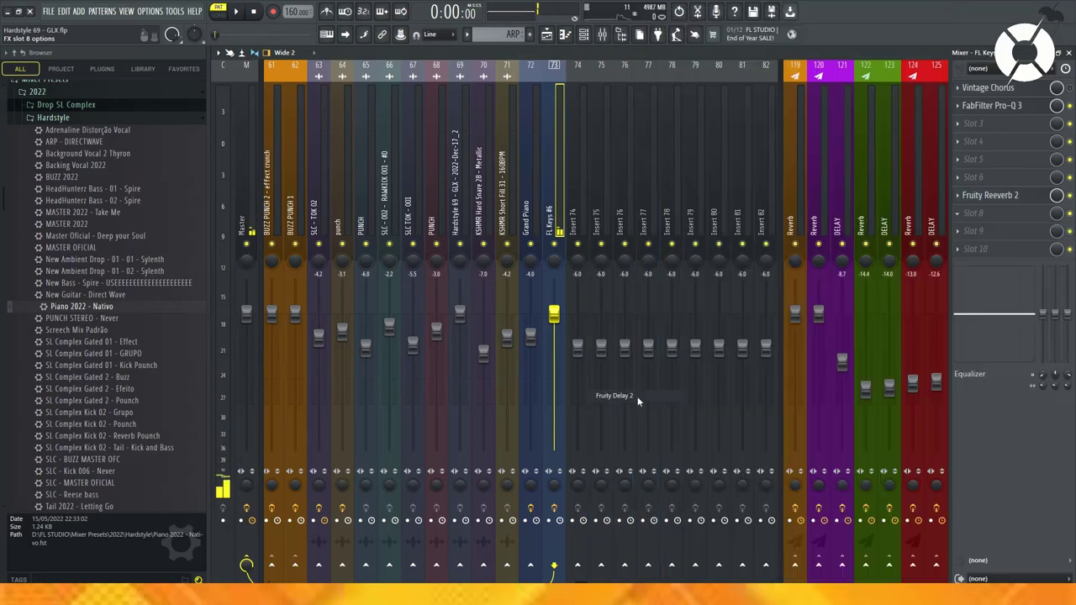
left_click_drag(396, 183, 416, 195)
key("space")
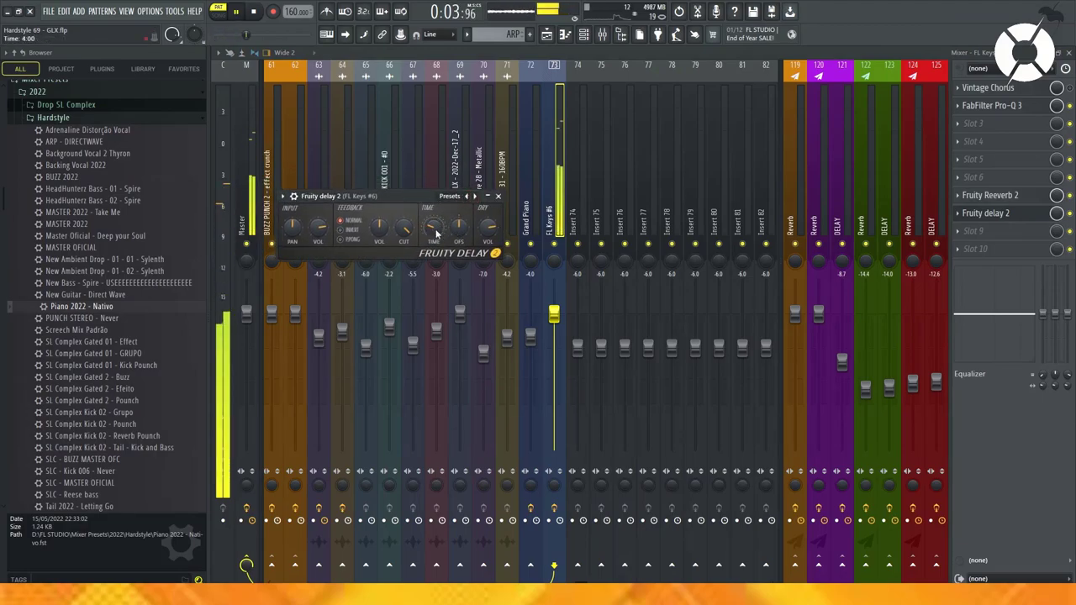
left_click_drag(403, 198, 414, 212)
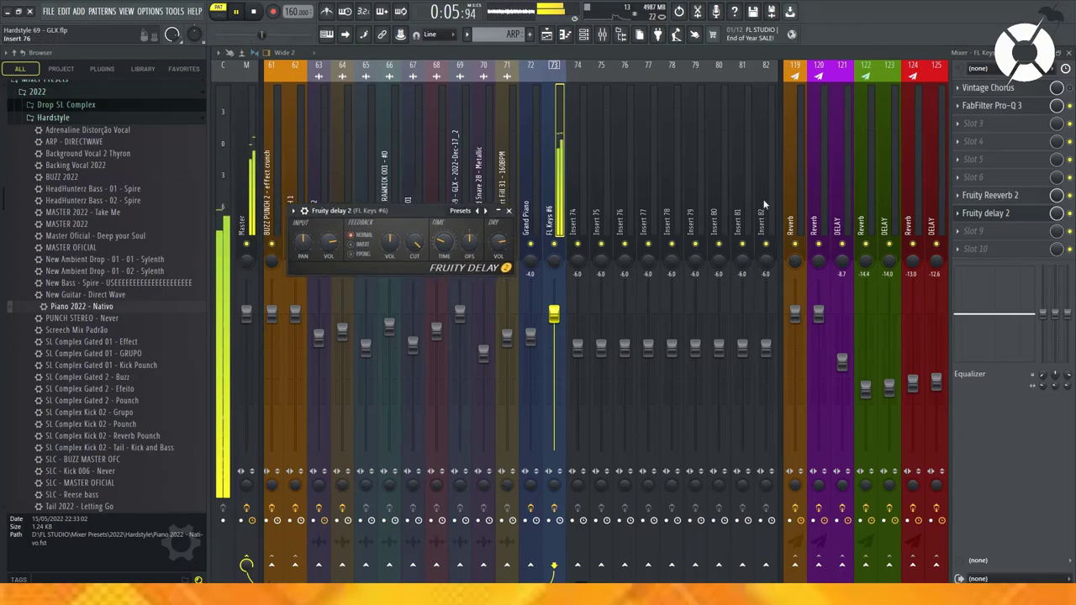
left_click_drag(1056, 215, 1057, 250)
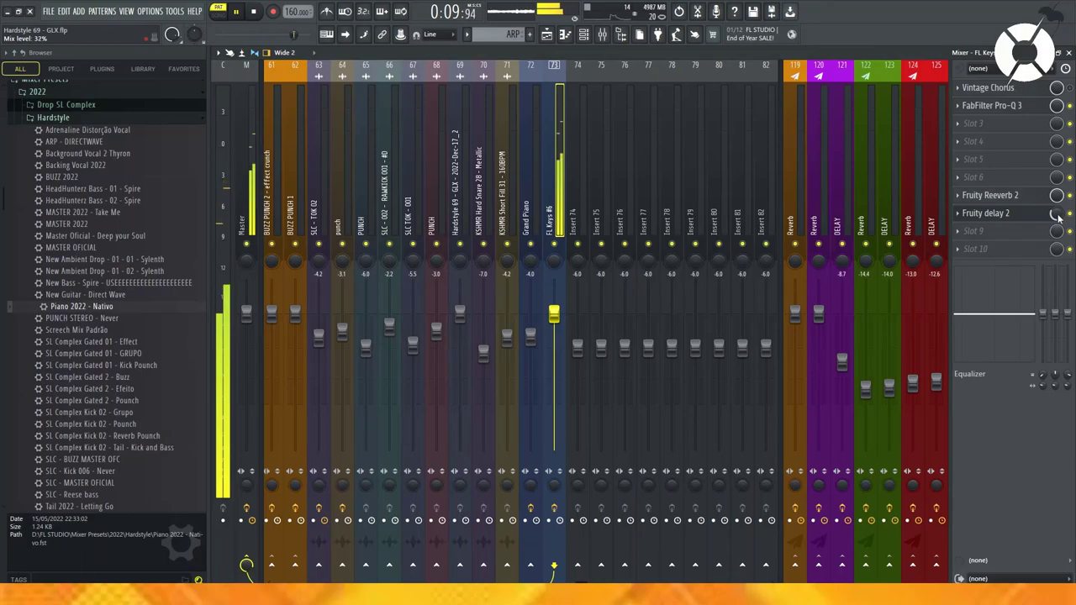
key("F9")
left_click(508, 211)
Step: Set the arpeggiator direction of the FL Keys #6 channel to Down while the ARP pattern plays
key("space")
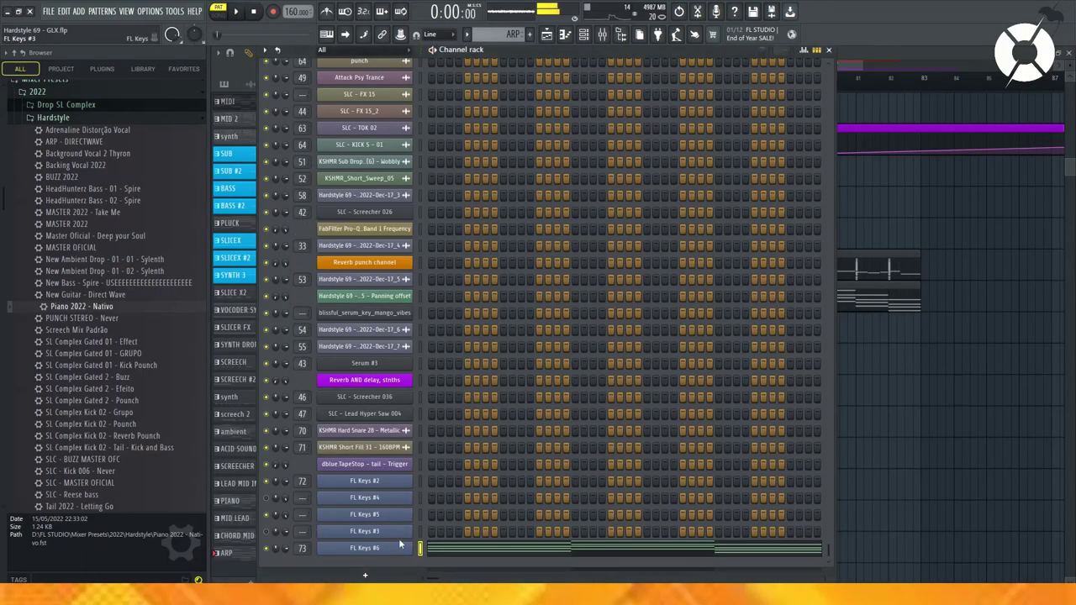
left_click(384, 550)
key("space")
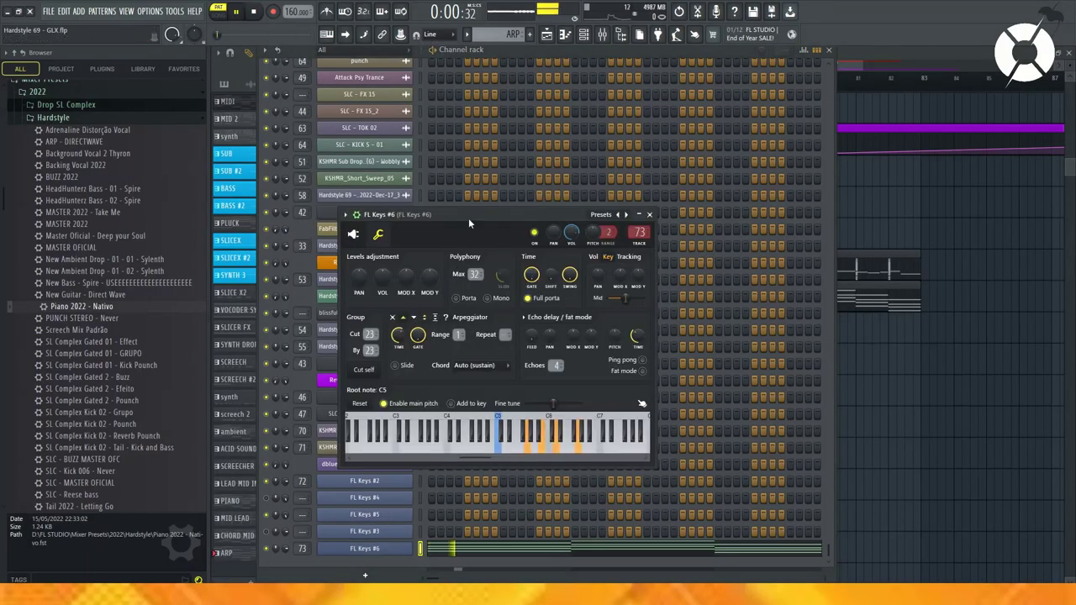
left_click(414, 318)
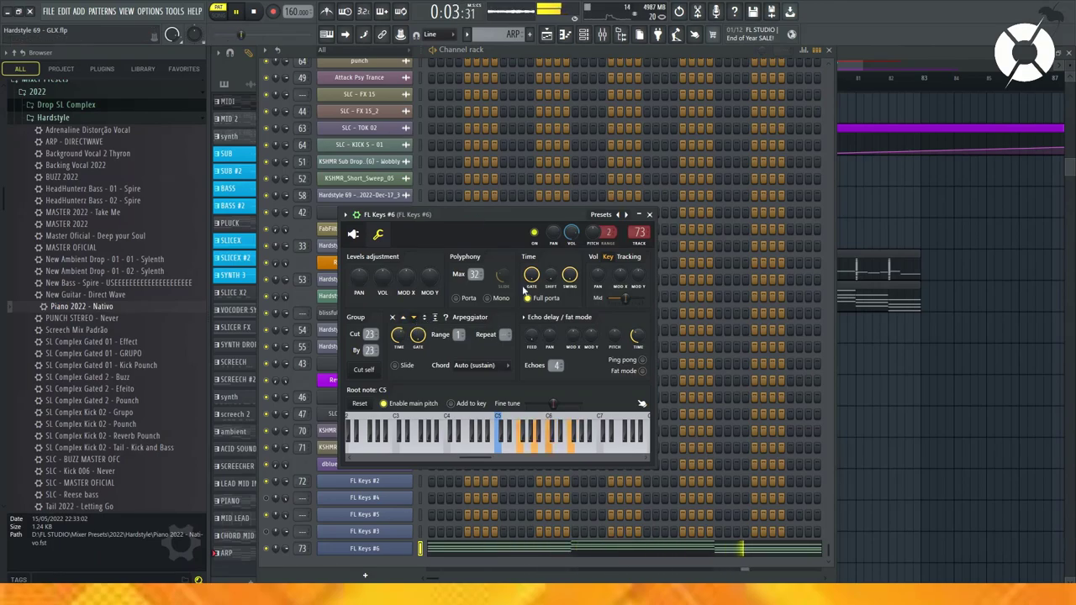
left_click(659, 216)
key("F6")
Step: Play the song from the LEAD marker and lower the FL Keys #6 mixer track to -3.5 dB
left_click(661, 81)
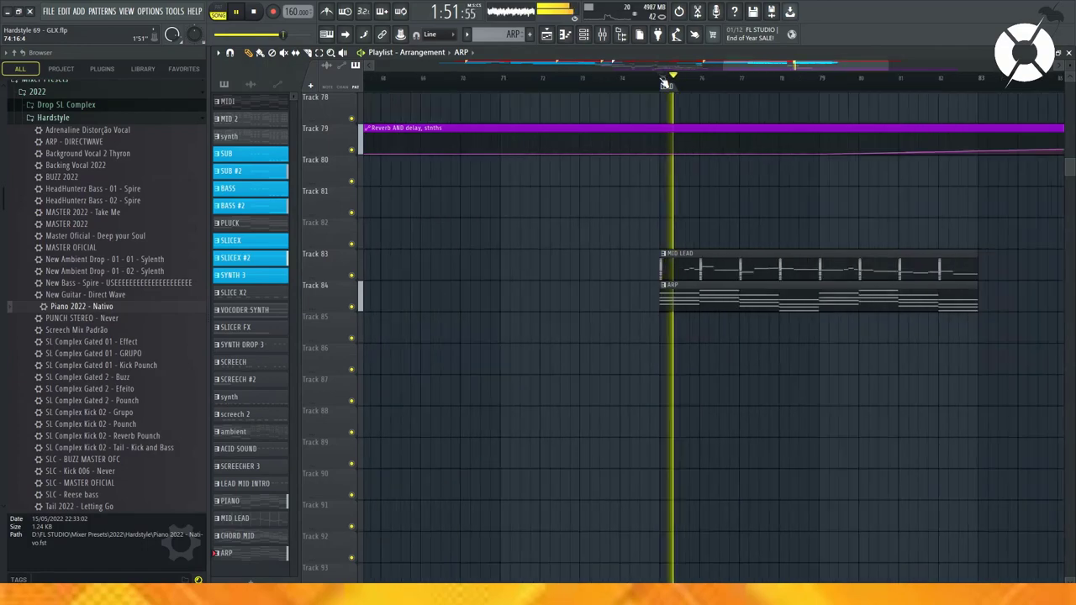
left_click(602, 34)
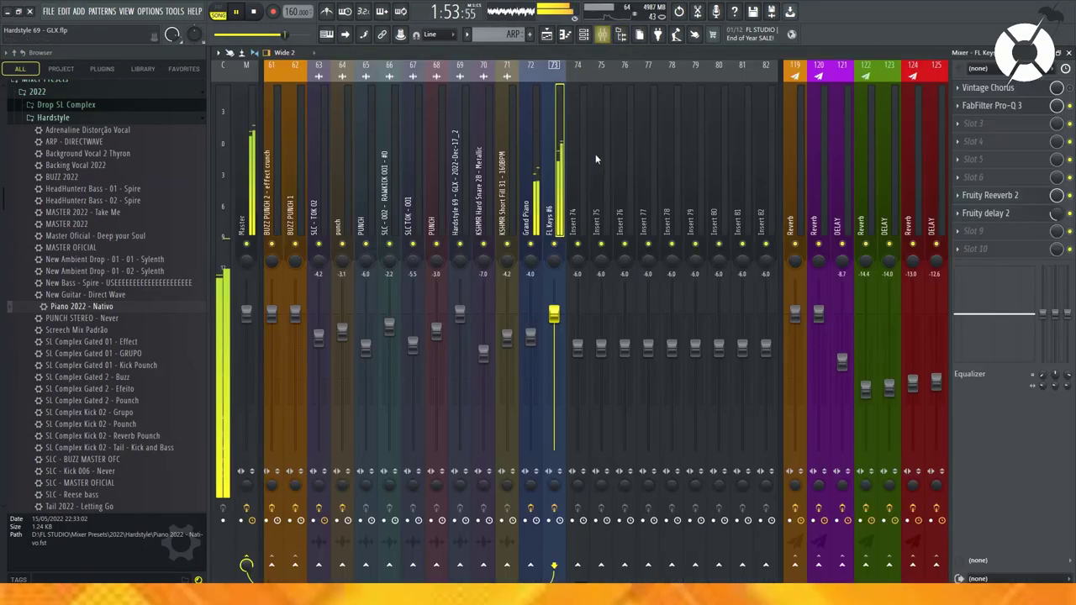
left_click_drag(555, 315, 554, 334)
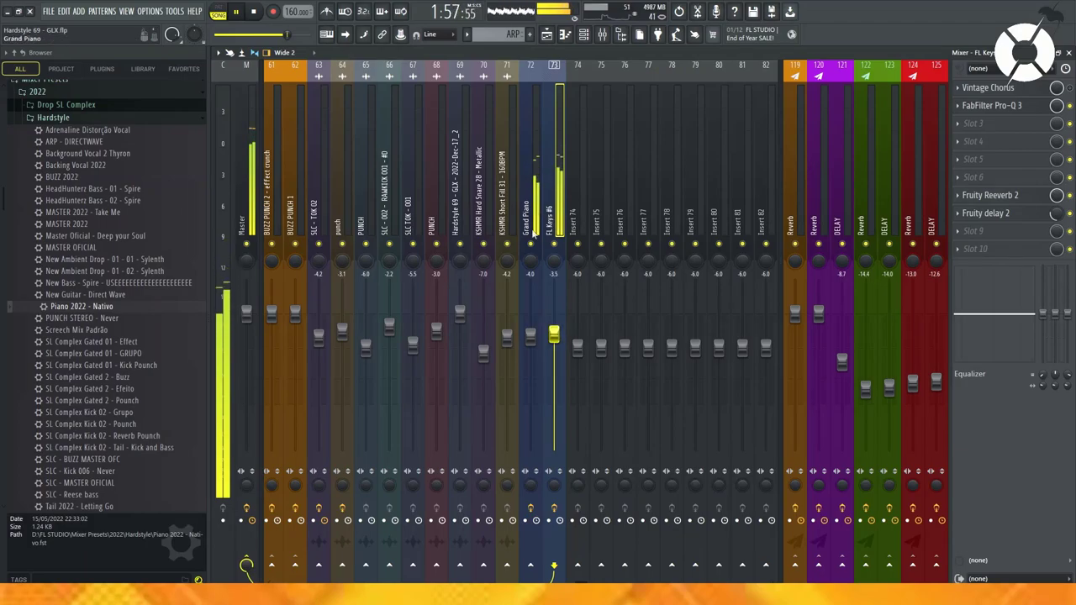
Step: Check the Grand Piano track soloed against the full mix and lower the FL Keys #6 volume slightly further
right_click(530, 244)
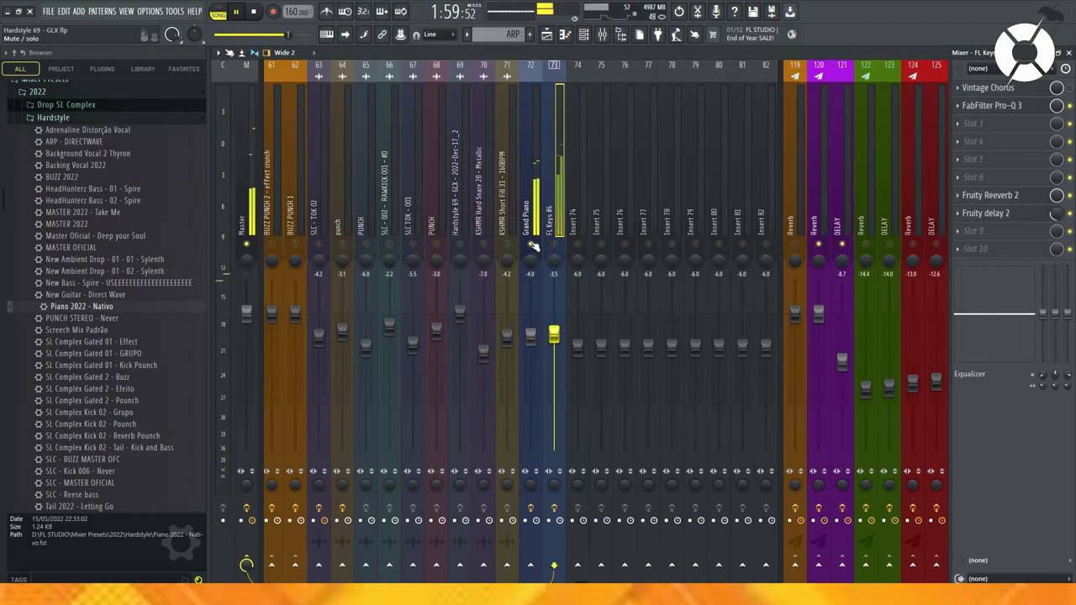
left_click(244, 198)
right_click(246, 244)
left_click_drag(555, 332, 555, 340)
Step: Listen to MID LEAD and ARP together from the LEAD marker and check which channels the MID LEAD pattern uses
key("F5")
scroll(714, 80, "down", 2)
left_click(669, 79)
scroll(721, 85, "up", 5)
scroll(733, 87, "down", 3)
scroll(786, 89, "up", 3)
left_click(685, 262)
left_click(583, 35)
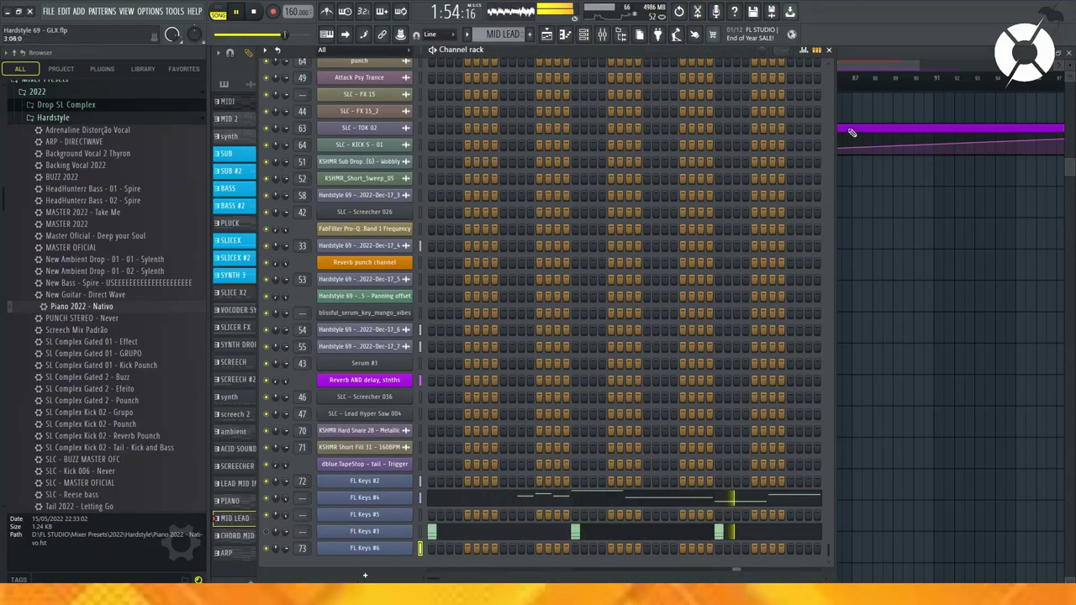
left_click(879, 85)
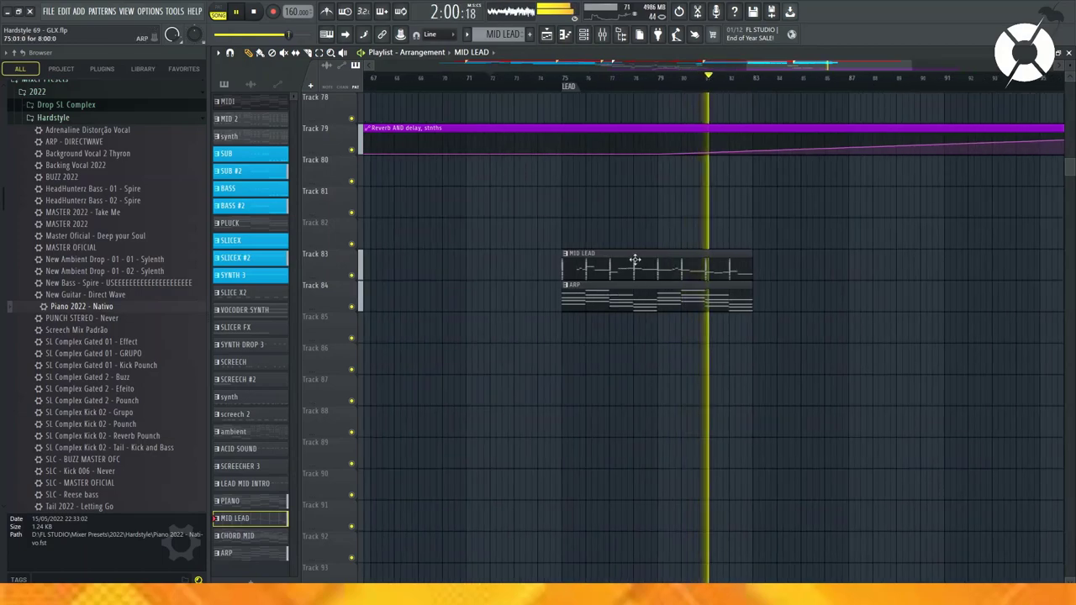
scroll(708, 89, "down", 3)
scroll(708, 89, "up", 2)
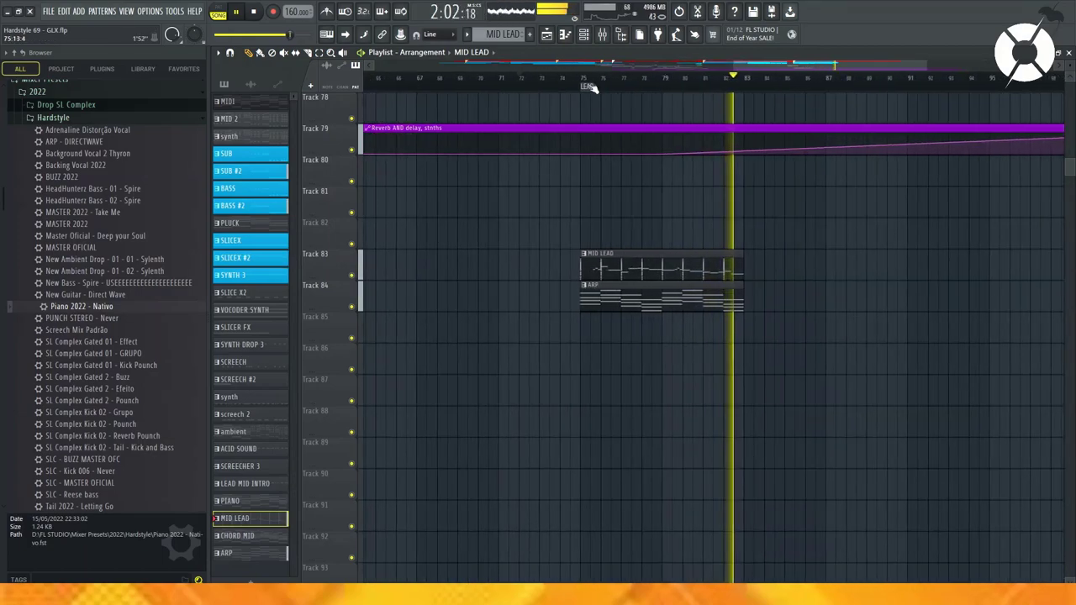
key("space")
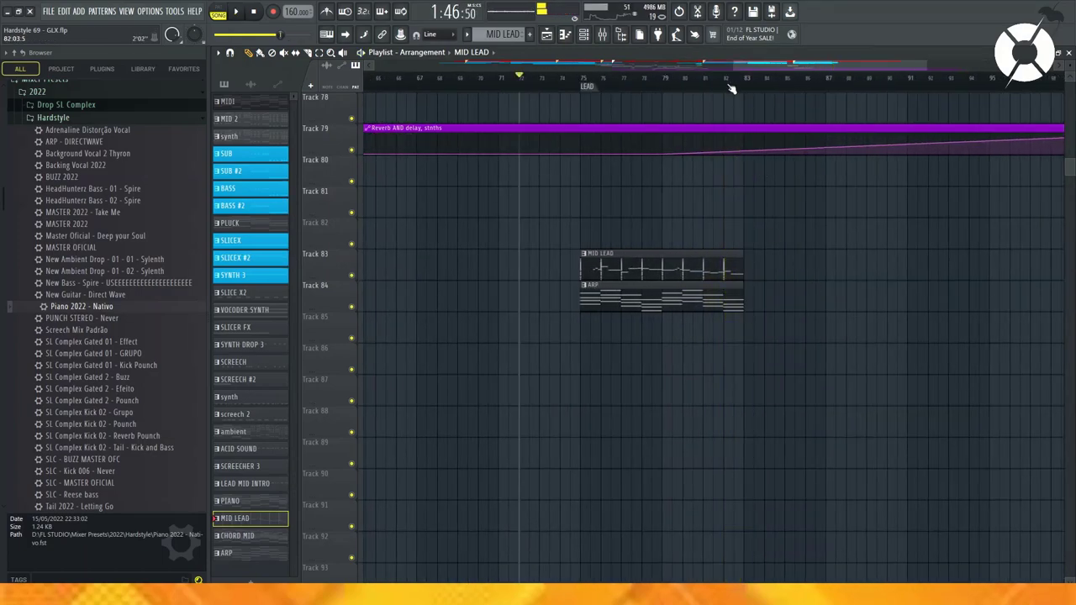
Step: Create a new empty pattern named LEAD
scroll(731, 88, "down", 3)
scroll(730, 105, "up", 3)
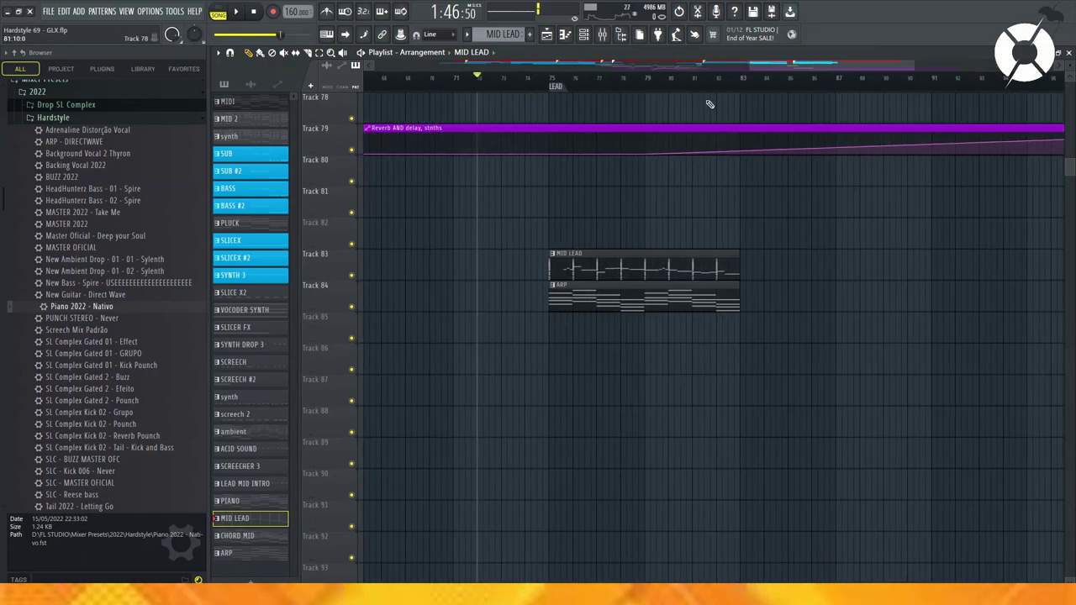
left_click(599, 34)
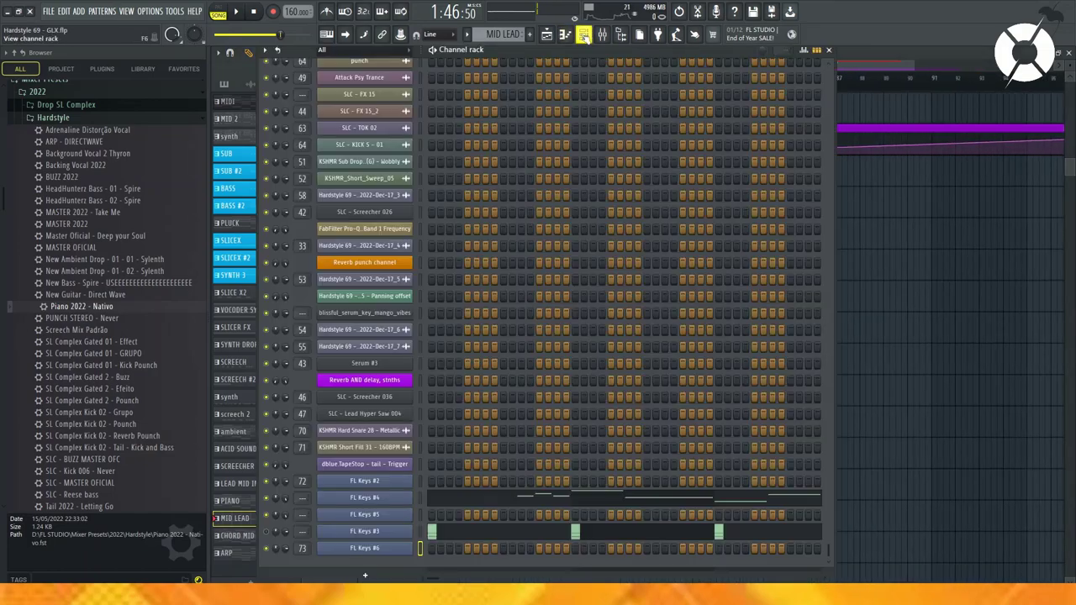
left_click(530, 35)
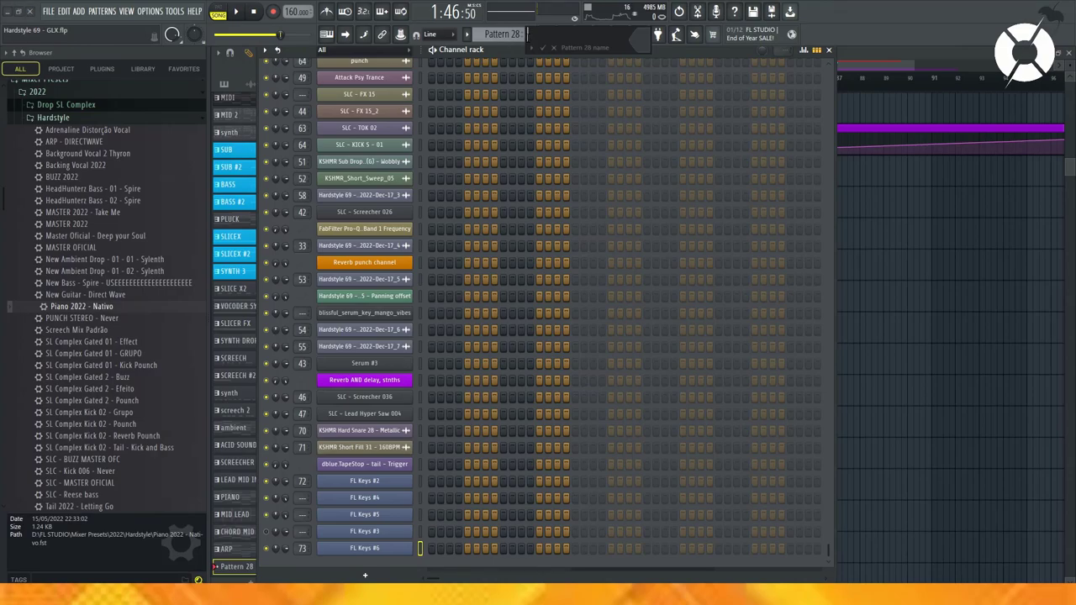
key("Return")
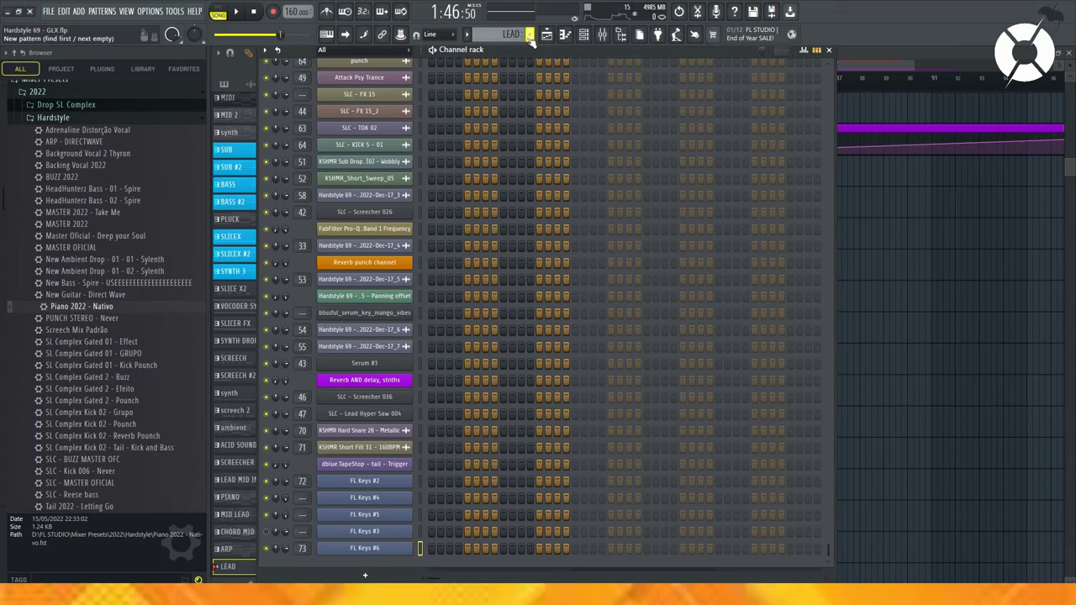
key("F6")
Step: Pick the ARP pattern and place a clip of it on Track 13 at bar 79 of the playlist
left_click(629, 301)
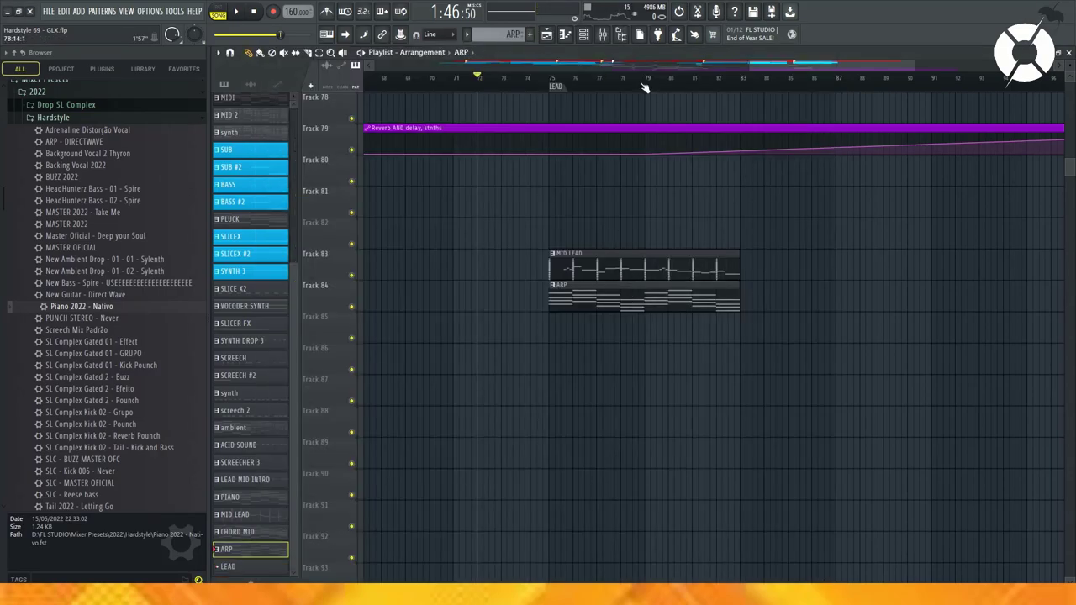
scroll(646, 84, "down", 3)
scroll(672, 300, "up", 10)
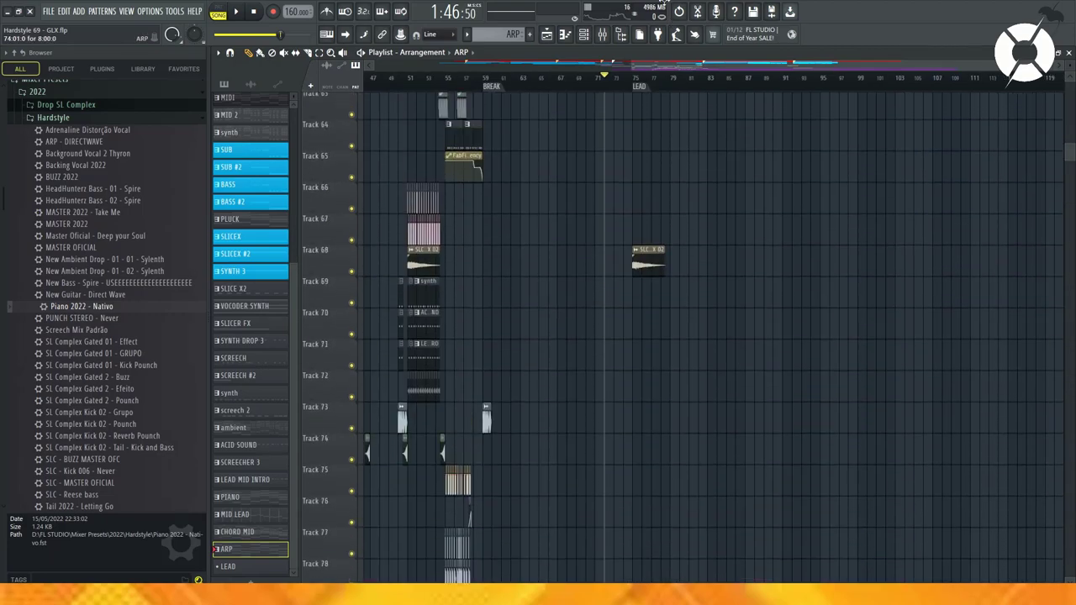
scroll(673, 336, "up", 10)
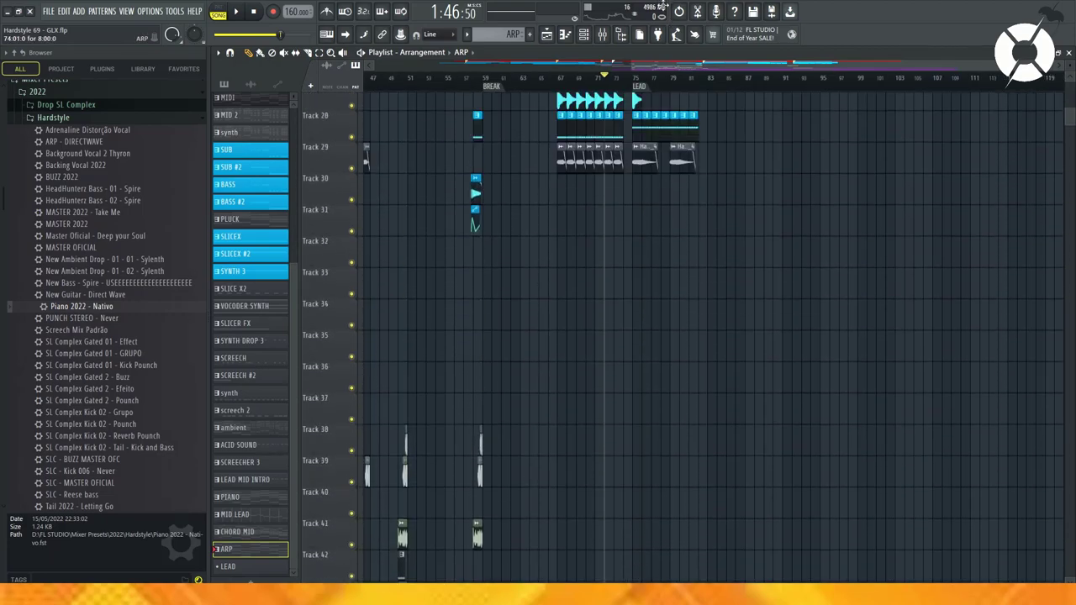
scroll(699, 257, "up", 4)
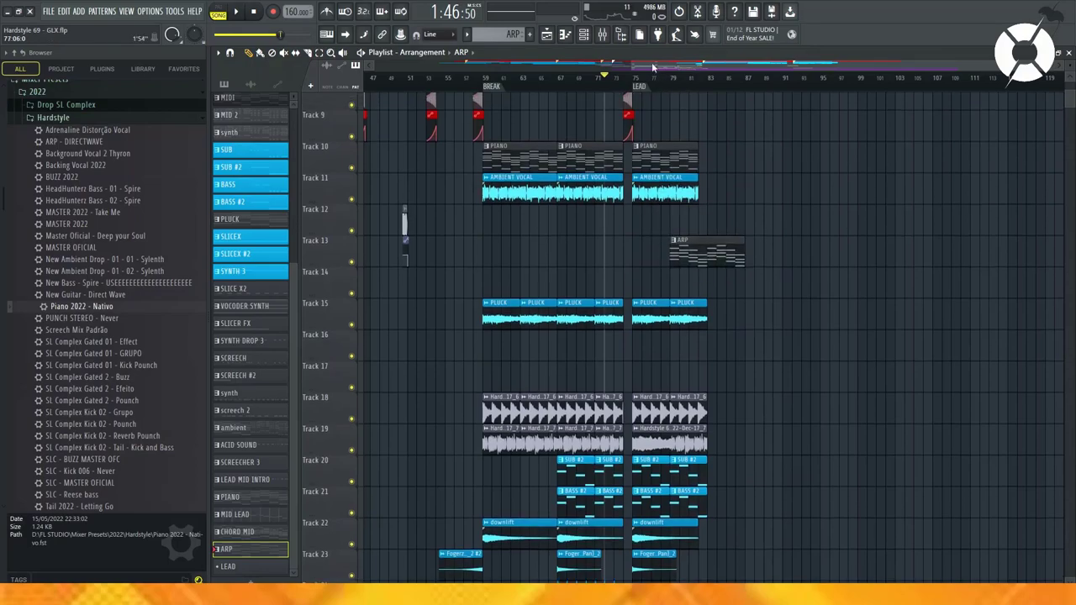
scroll(681, 254, "down", 3)
scroll(680, 254, "up", 2)
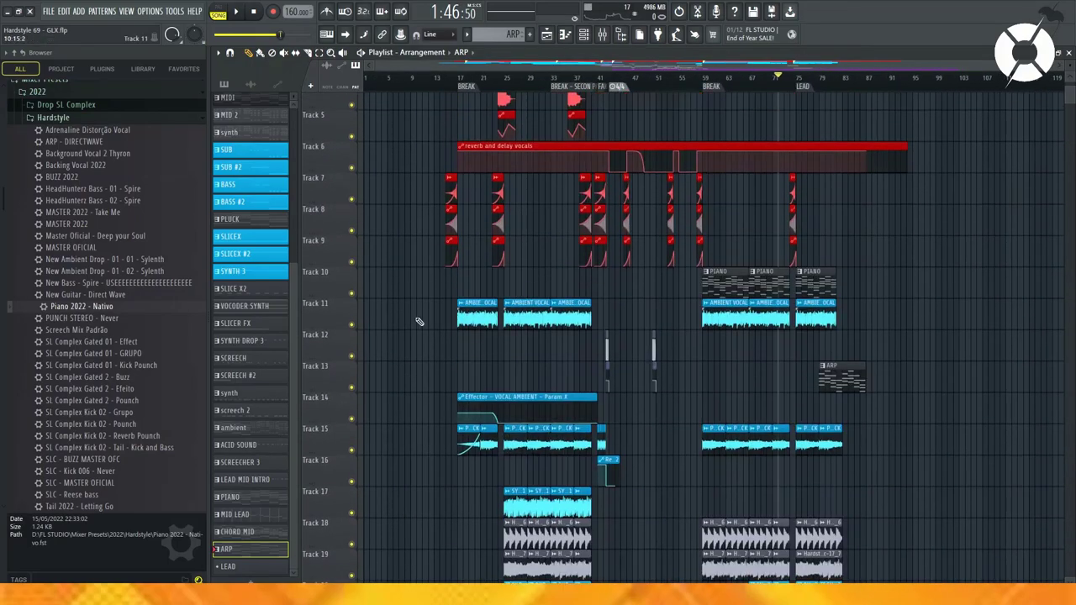
Step: Insert an empty playlist track at Track 11, above AMBIENT VOCAL, and move the ARP clip onto it at the LEAD marker
right_click(341, 300)
left_click(395, 525)
left_click_drag(831, 409, 753, 312)
scroll(811, 313, "up", 2)
scroll(779, 290, "down", 3)
Step: Try copies of the ARP clip on Track 11 at bars 25 and 33 and play that break section
mouse_move(505, 336)
left_mouse_down()
mouse_move(569, 288)
mouse_move(645, 289)
mouse_move(682, 349)
left_mouse_up()
right_click(682, 356)
left_click_drag(894, 307, 615, 306)
left_click(509, 82)
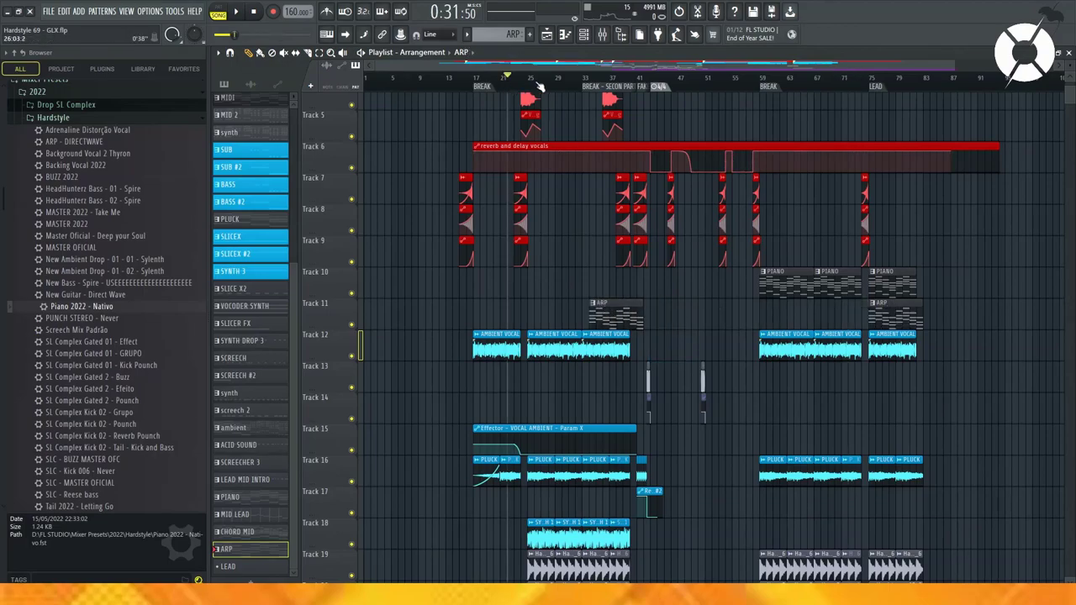
key("space")
scroll(536, 126, "up", 4)
mouse_move(693, 308)
left_mouse_down()
mouse_move(550, 304)
mouse_move(739, 304)
left_mouse_up()
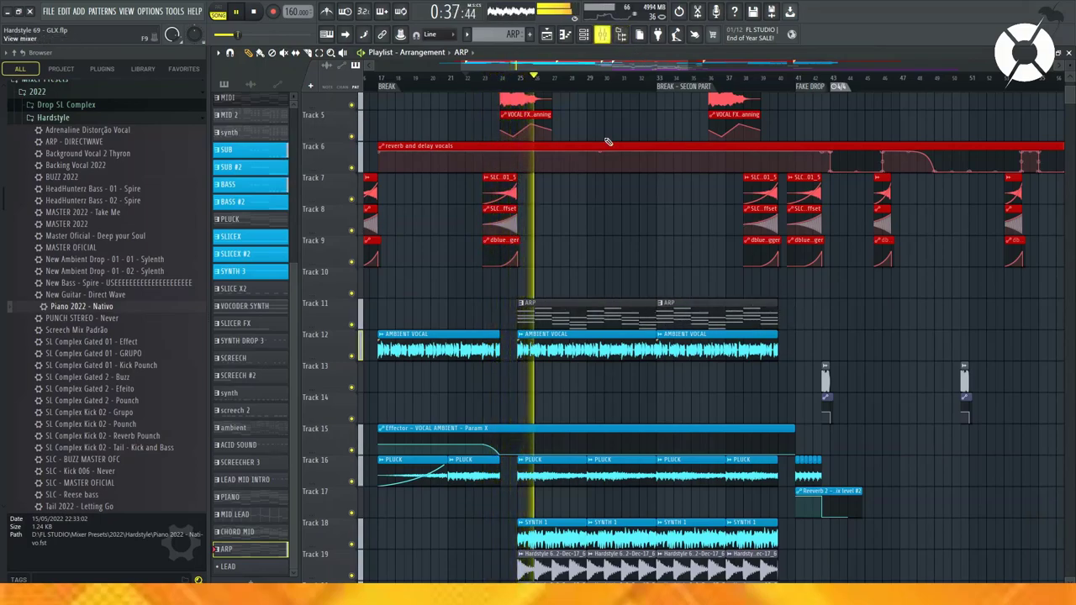
Step: Delete the two ARP clips at bars 25 and 33 from Track 11
right_click(592, 303)
left_click(665, 87)
right_click(746, 318)
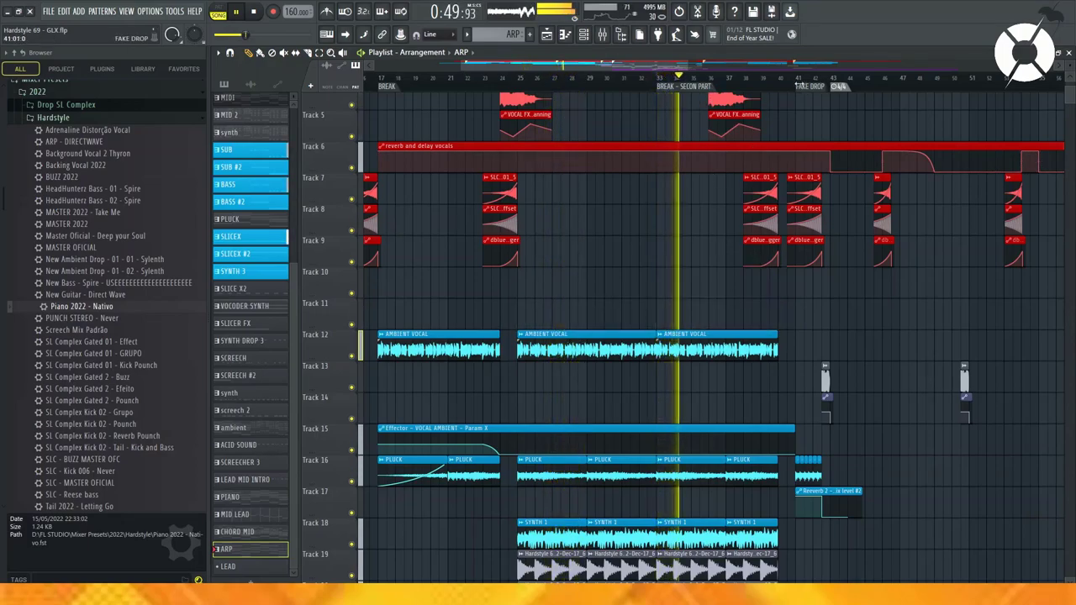
Step: Play the song from just before the BREAK marker at bar 59 and look over the clips on the tracks below
scroll(805, 87, "down", 3)
key("space")
key("space")
left_click(723, 78)
scroll(831, 85, "up", 3)
scroll(639, 294, "down", 3)
scroll(616, 308, "down", 5)
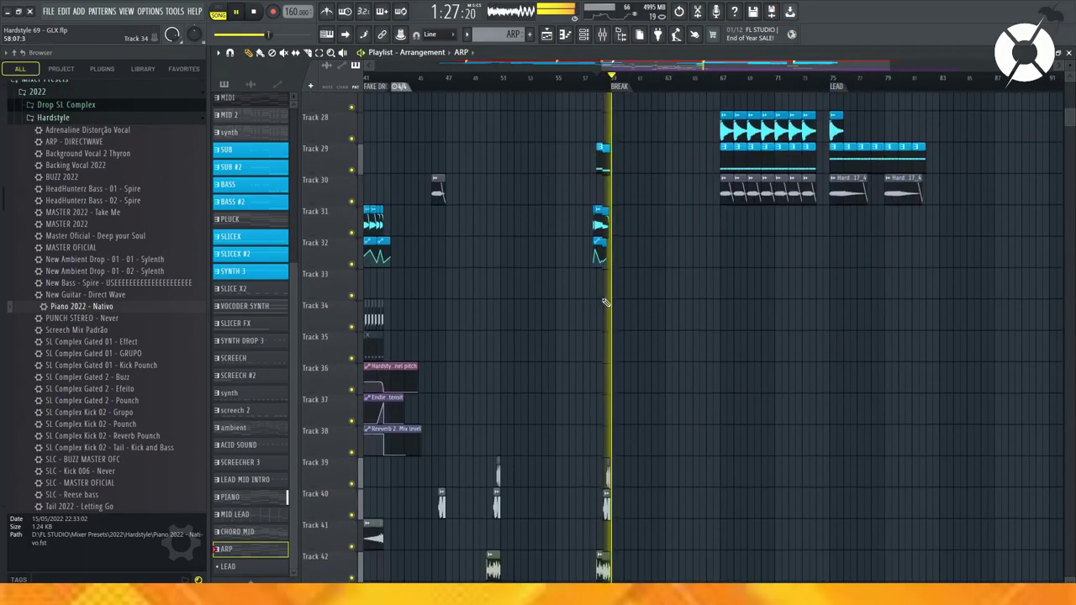
Step: Play the drop section from the FAKE DROP marker to the BREAK marker and examine the clips on Tracks 19 to 82
scroll(672, 92, "down", 3)
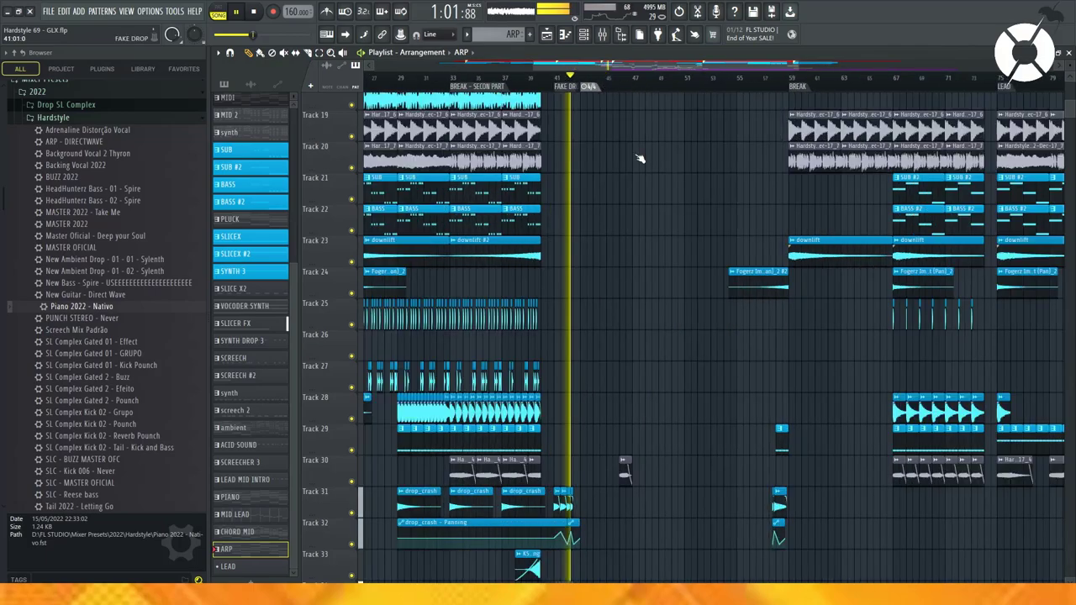
scroll(670, 215, "down", 6)
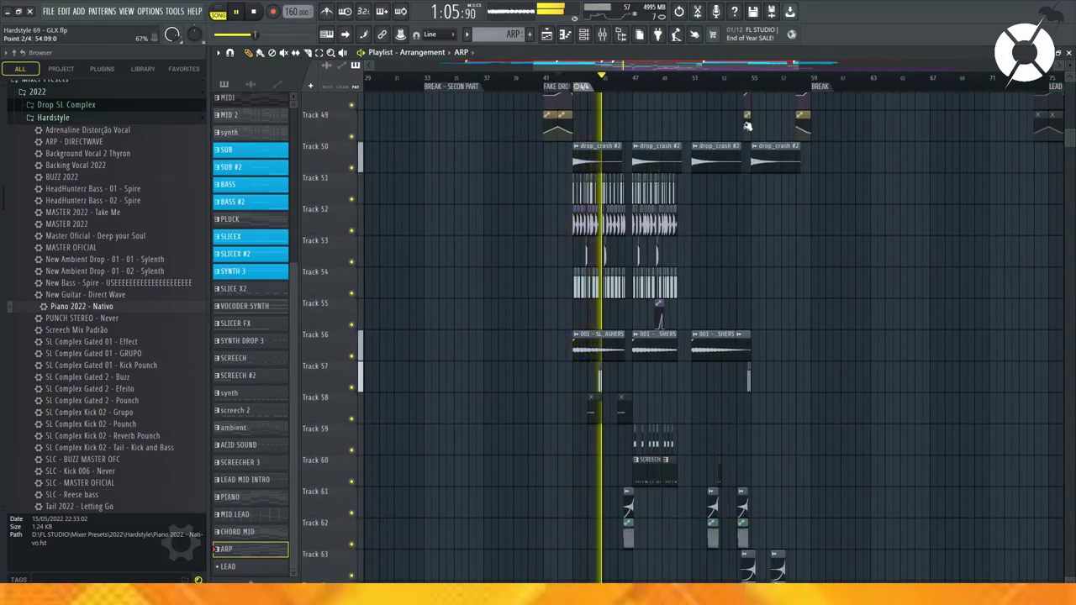
scroll(709, 82, "up", 2)
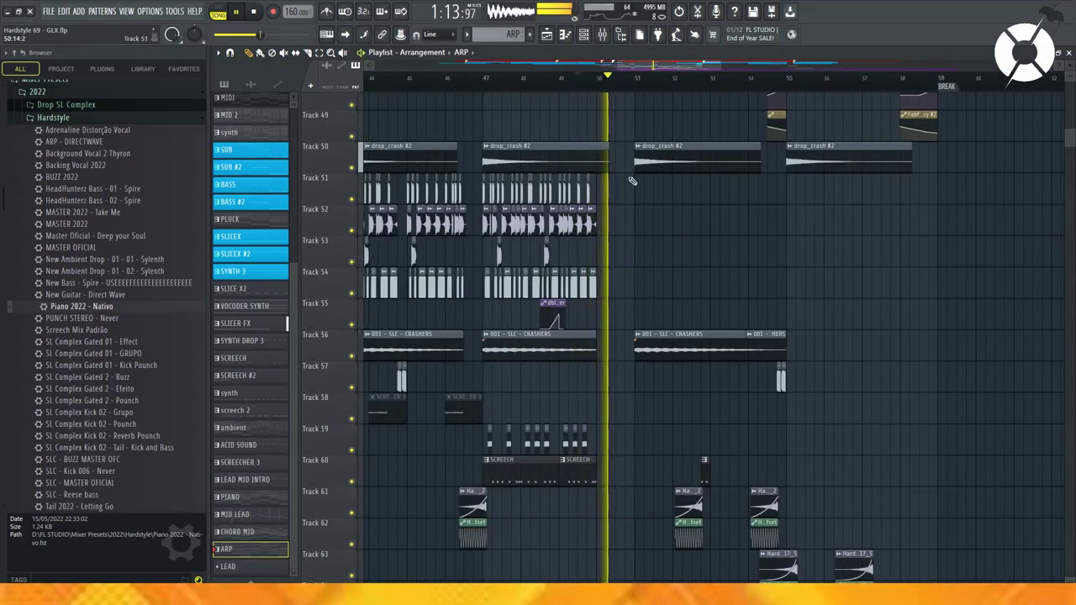
scroll(632, 181, "down", 5)
scroll(799, 80, "down", 2)
scroll(799, 79, "up", 1)
scroll(739, 157, "down", 3)
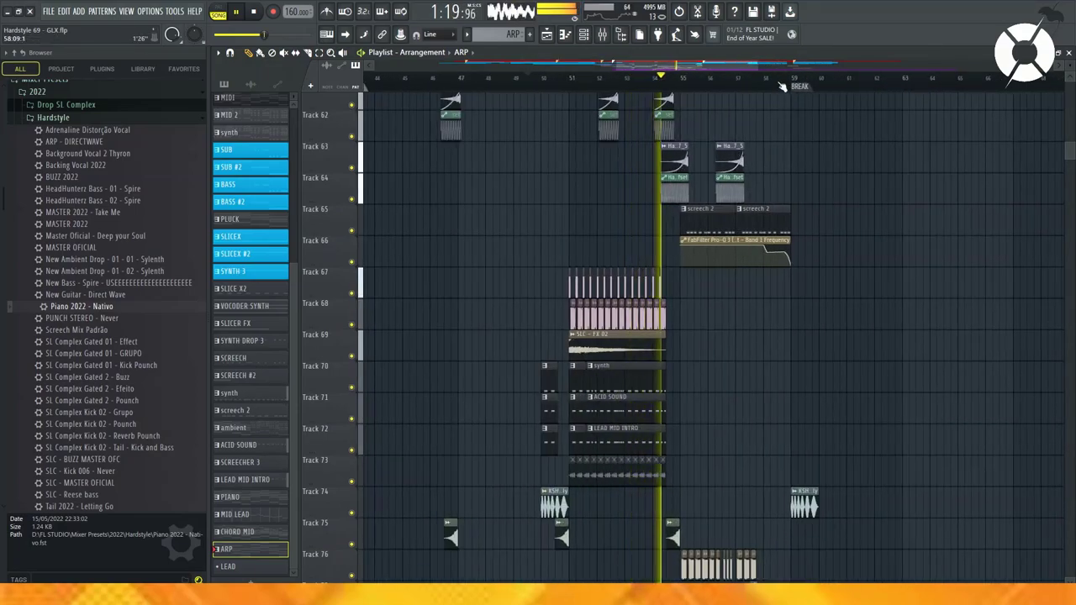
scroll(782, 86, "up", 3)
scroll(731, 250, "down", 4)
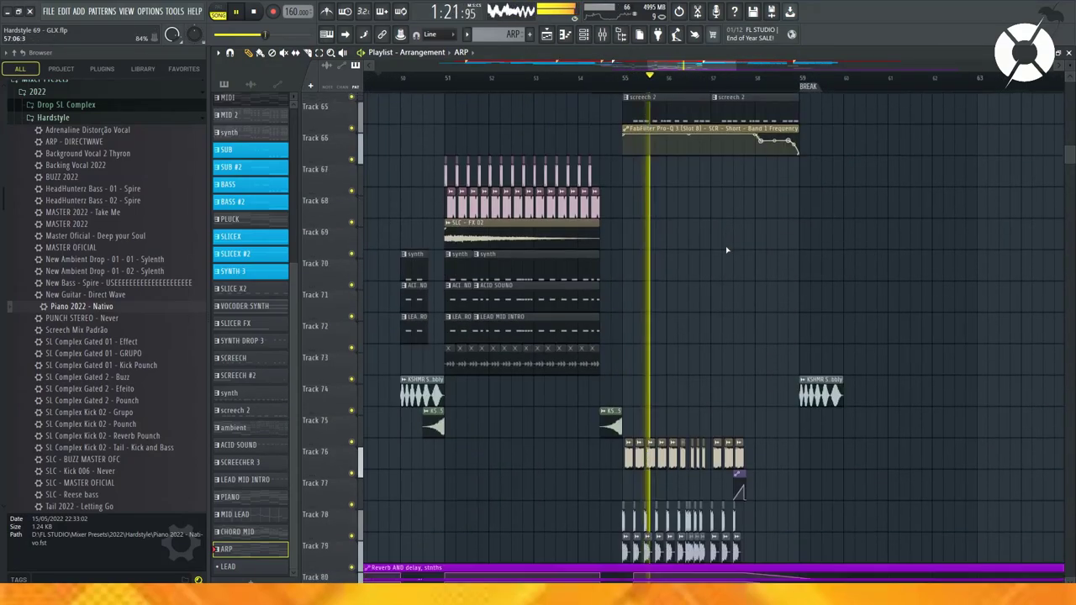
scroll(799, 173, "down", 1)
scroll(782, 86, "up", 2)
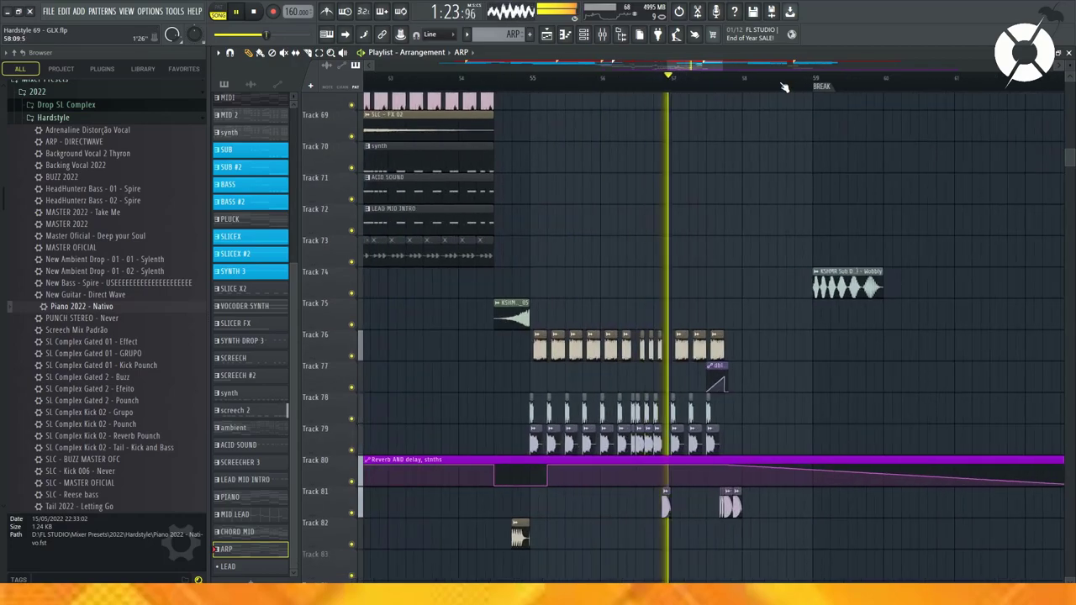
scroll(785, 89, "down", 4)
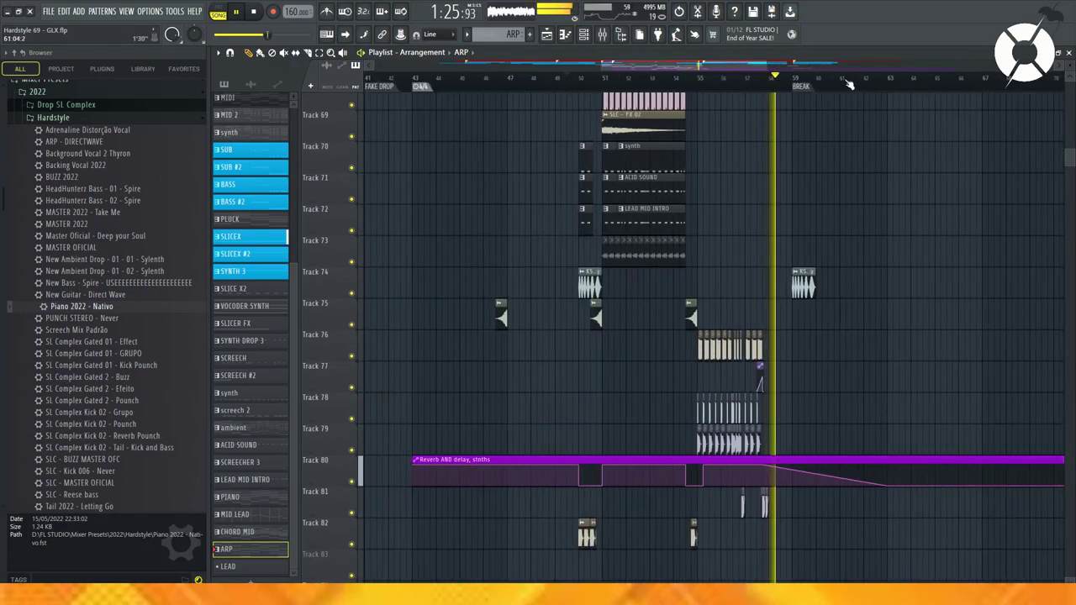
Step: Examine the playlist tracks between the BREAK and LEAD markers down to the MID LEAD clip, and stop playback
scroll(847, 84, "up", 2)
scroll(788, 275, "up", 1)
scroll(788, 276, "up", 7)
scroll(899, 84, "down", 4)
scroll(920, 82, "up", 1)
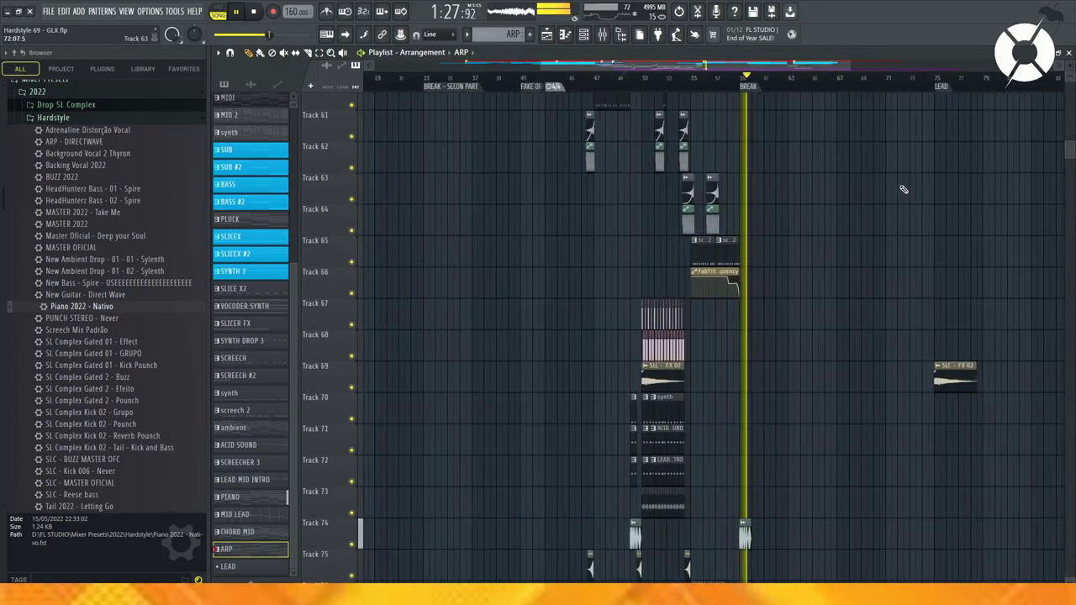
scroll(906, 171, "up", 14)
scroll(861, 78, "down", 3)
scroll(872, 76, "up", 3)
scroll(872, 78, "down", 3)
scroll(740, 238, "up", 20)
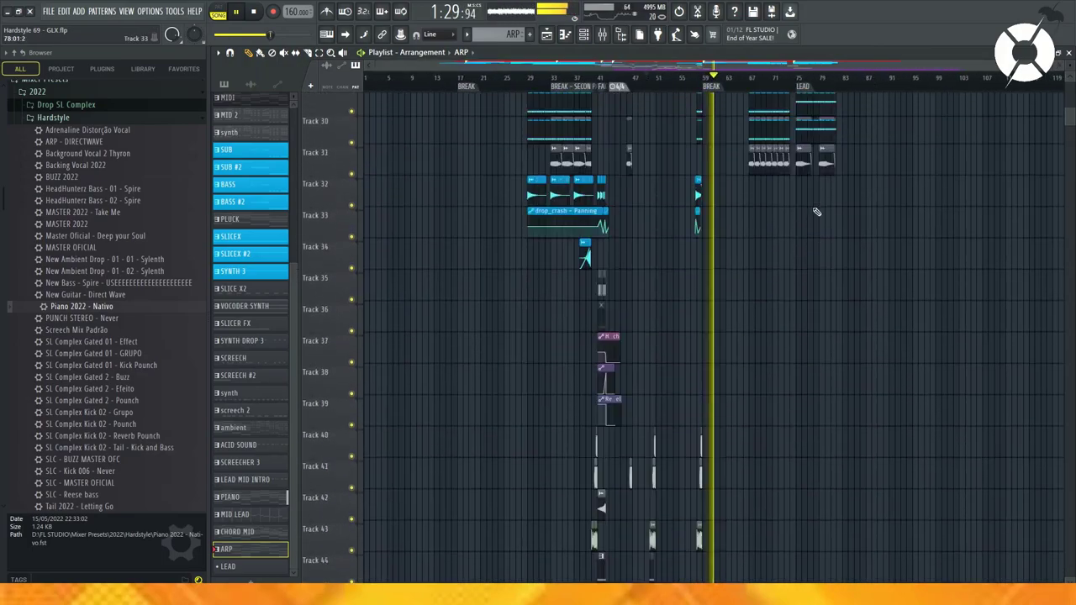
scroll(904, 80, "up", 3)
scroll(757, 210, "down", 20)
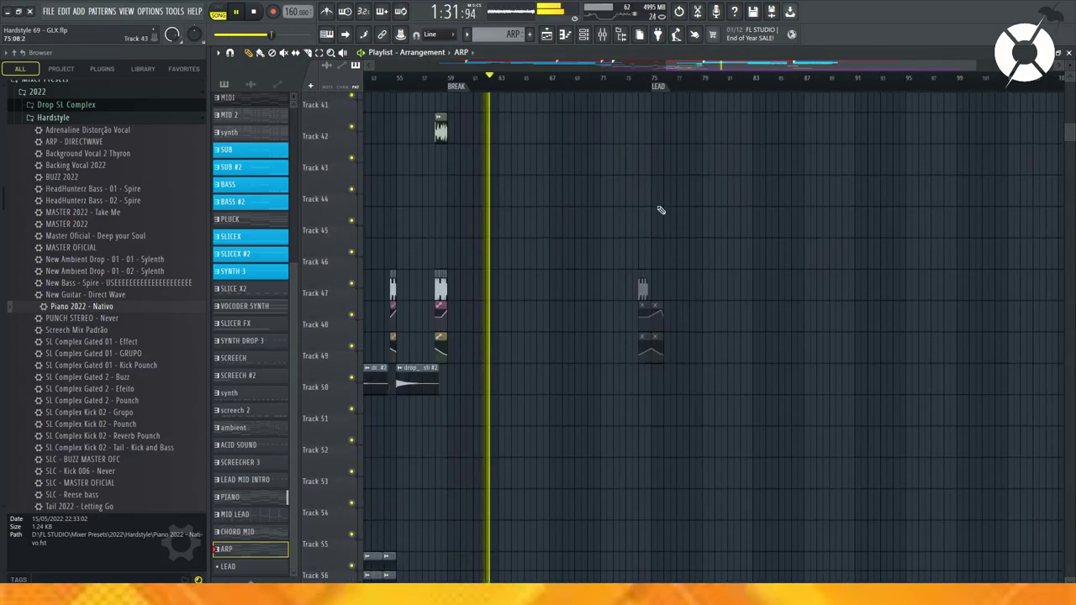
scroll(661, 210, "down", 20)
key("space")
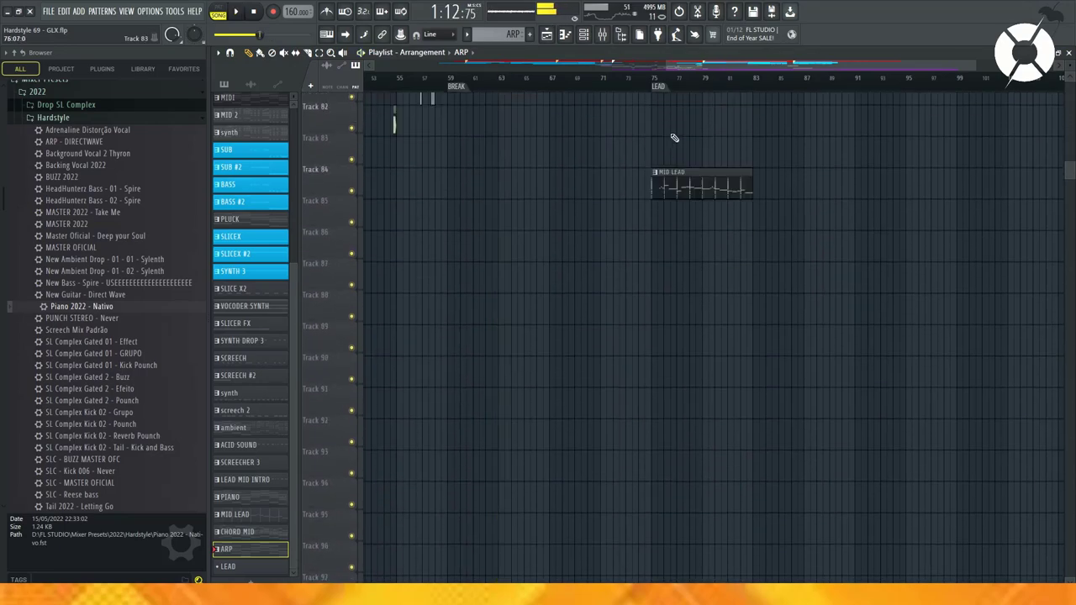
scroll(665, 161, "up", 2)
scroll(722, 82, "down", 3)
scroll(723, 82, "down", 1)
Step: Examine the mixer for unused inserts beyond the FL Keys #6 track, up to Insert 118
left_click(602, 35)
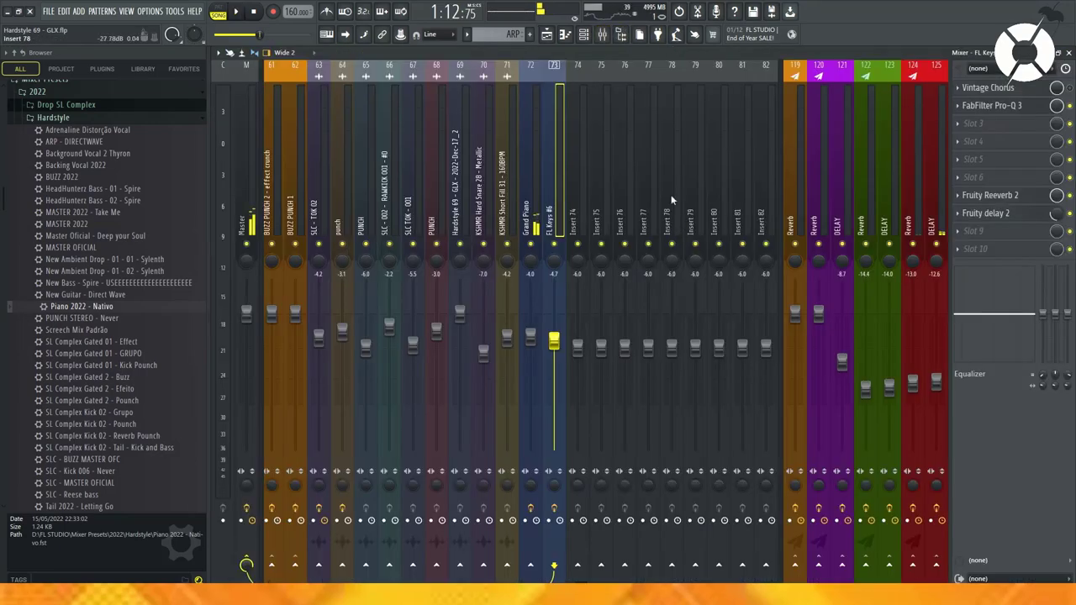
scroll(663, 143, "down", 8)
scroll(589, 160, "up", 9)
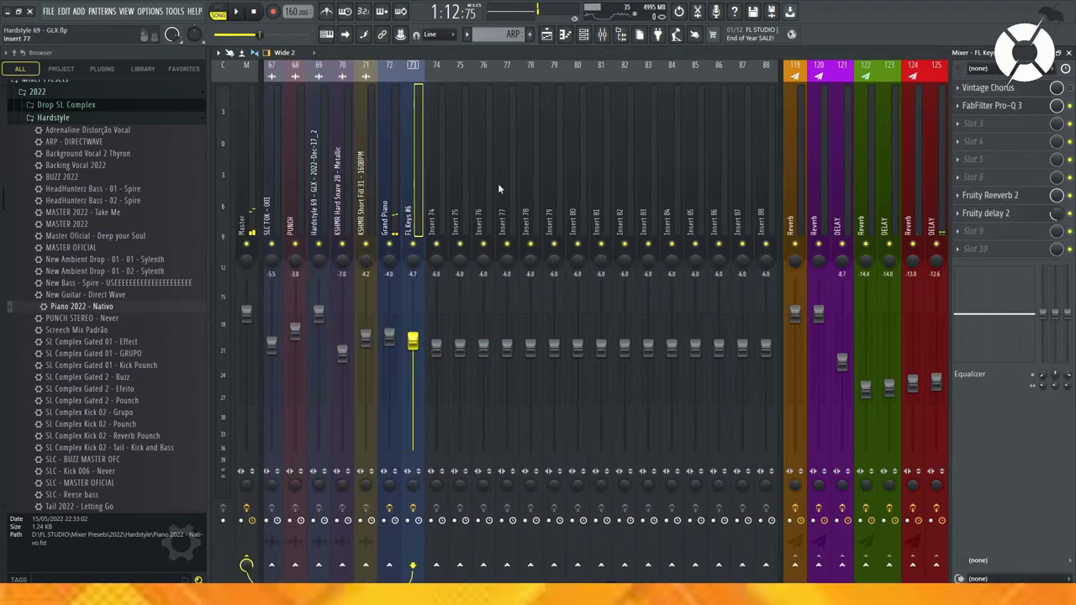
left_click(435, 195)
scroll(515, 178, "up", 20)
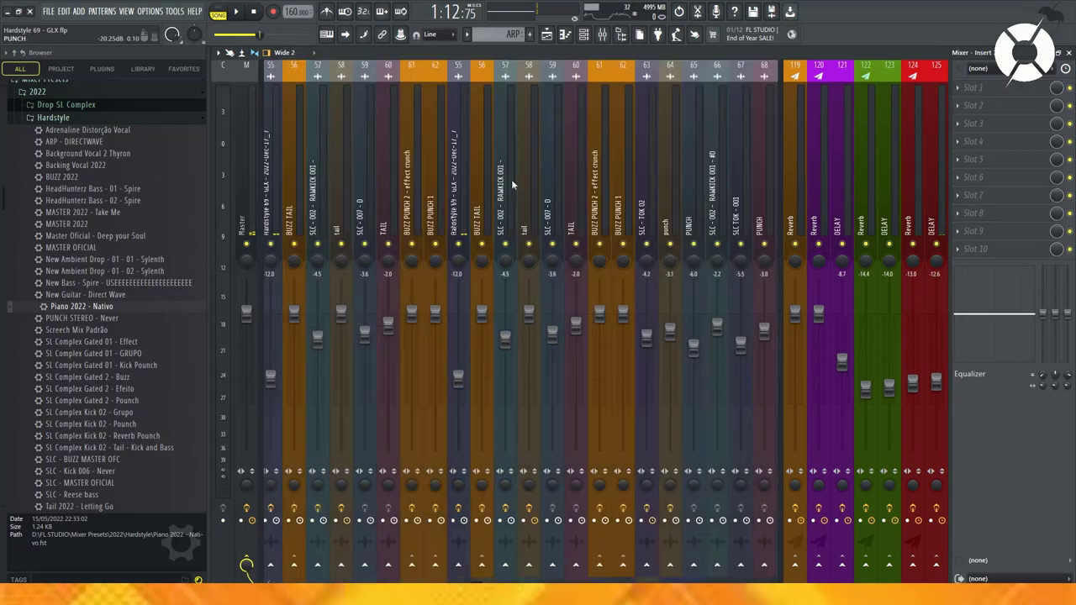
scroll(499, 172, "down", 20)
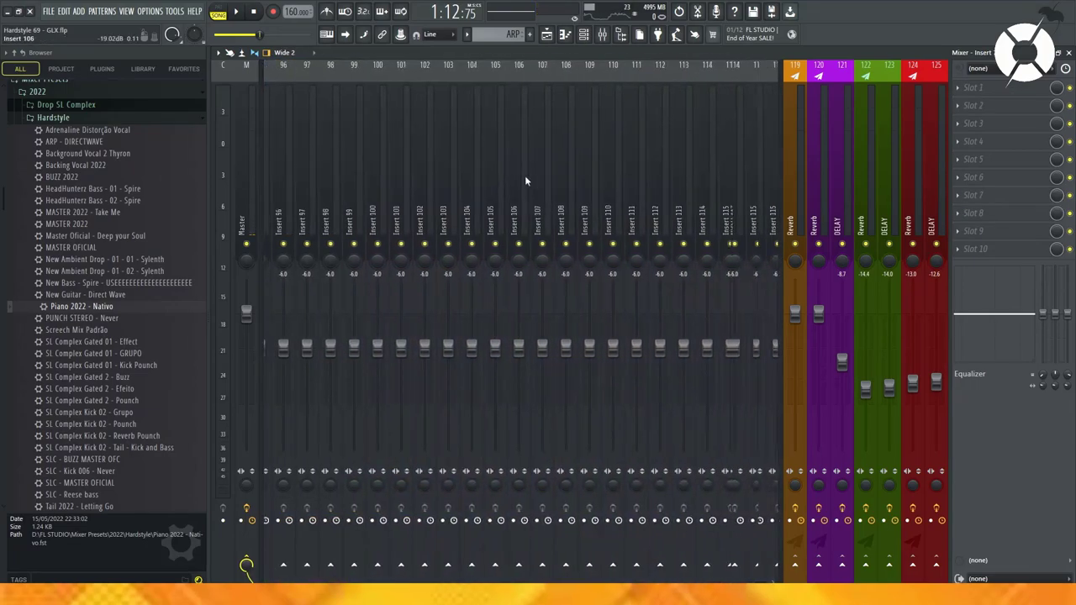
left_click(740, 194)
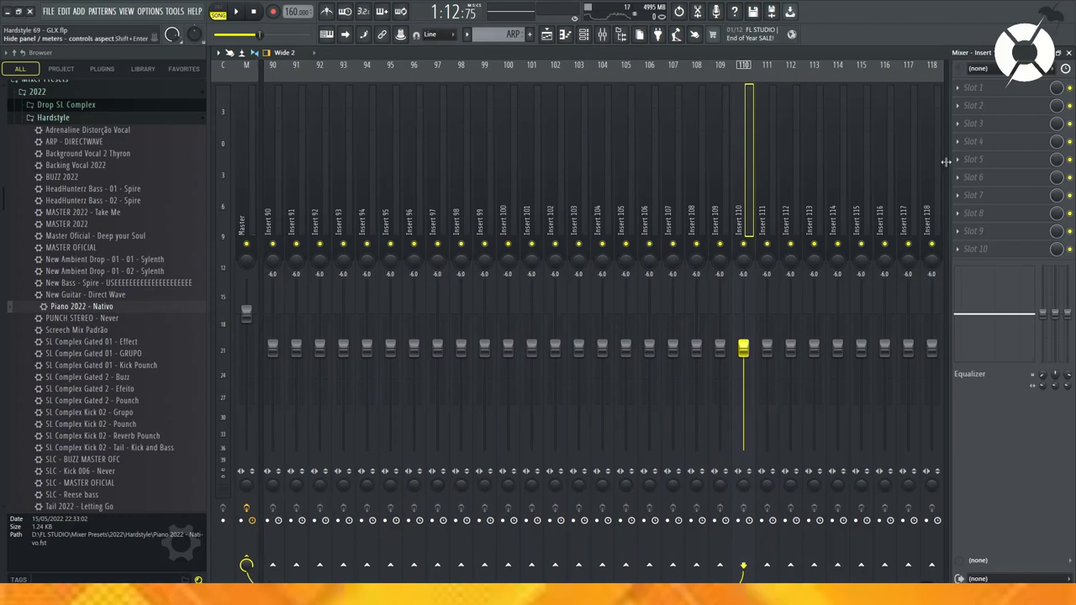
left_click_drag(945, 161, 829, 179)
left_click(795, 181)
left_click(690, 170)
Step: Make LEAD the active pattern in the playlist and show the channel rack
key("F5")
scroll(688, 109, "down", 2)
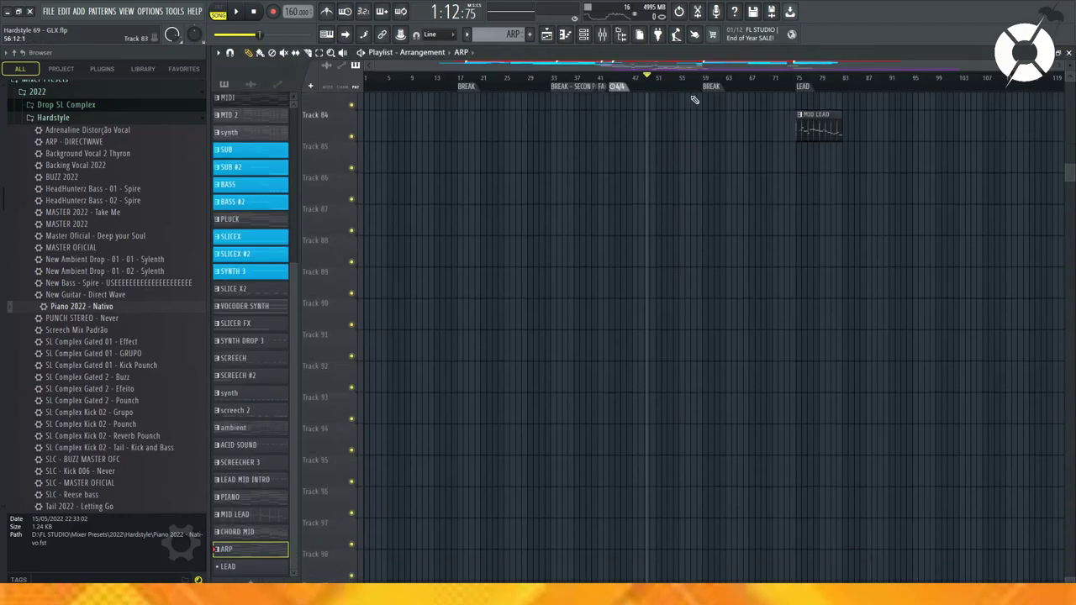
scroll(729, 87, "up", 2)
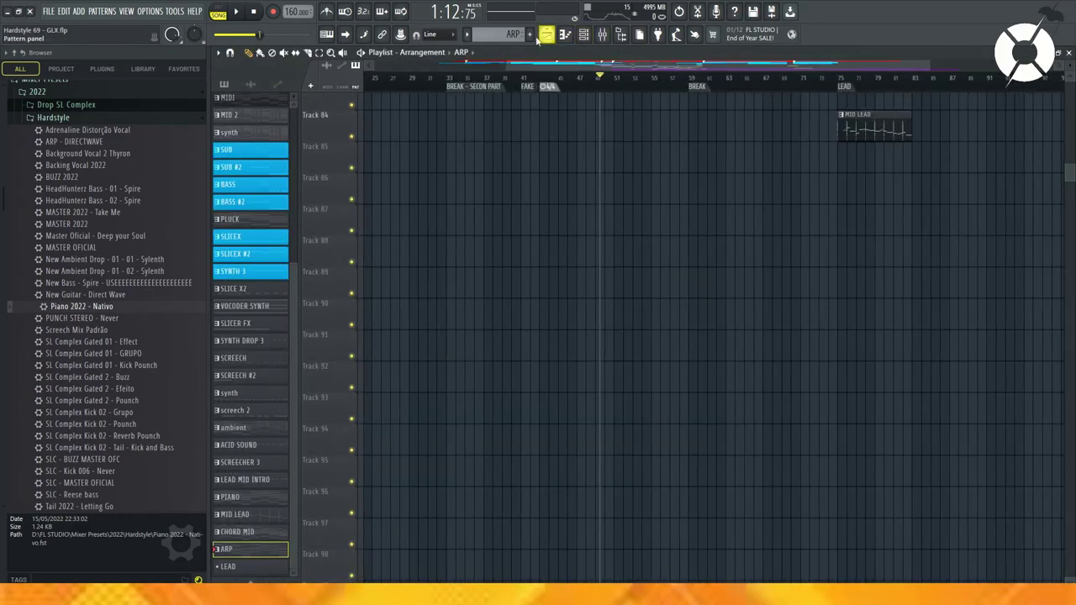
left_click(254, 568)
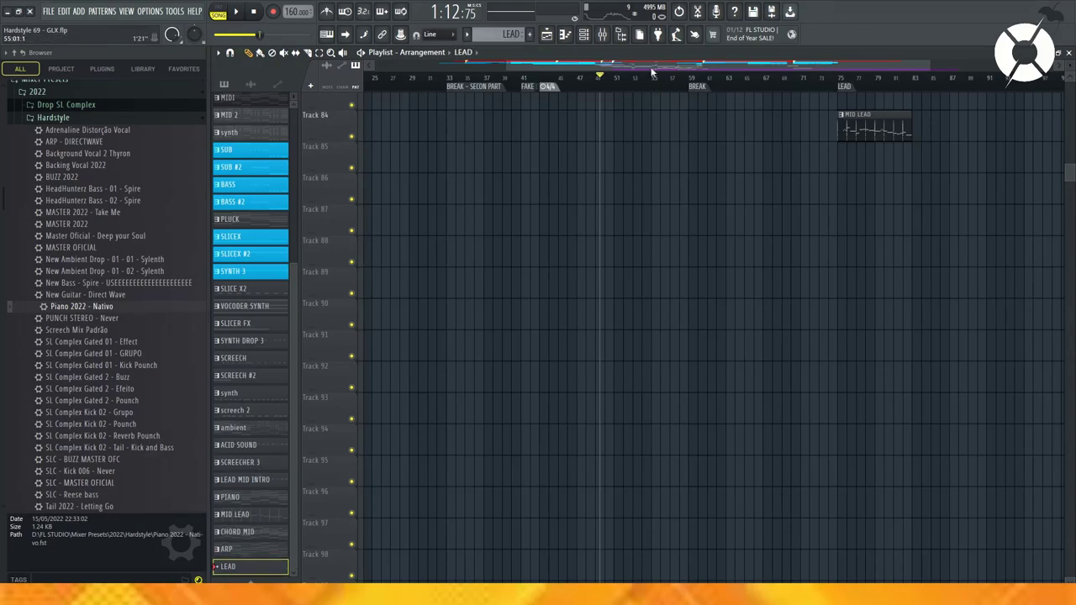
left_click(584, 34)
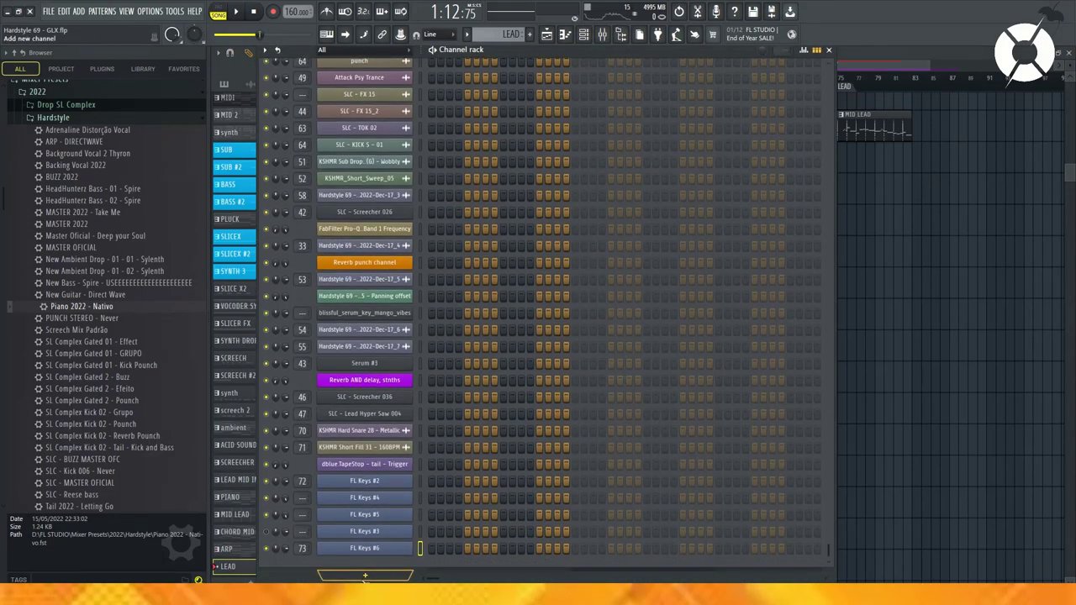
Step: Select mixer Insert 112, collapse the Hardstyle preset folder and expand the SL Complex - Lead 2023 folder
left_click(606, 39)
scroll(689, 159, "down", 5)
left_click_drag(762, 190, 633, 202)
scroll(197, 179, "up", 2)
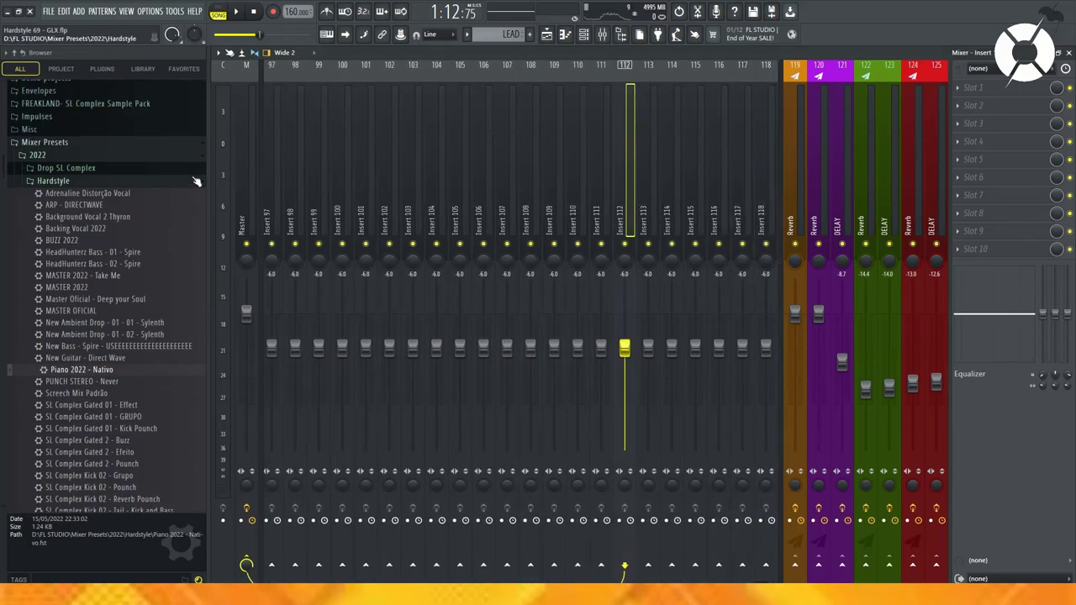
left_click(91, 193)
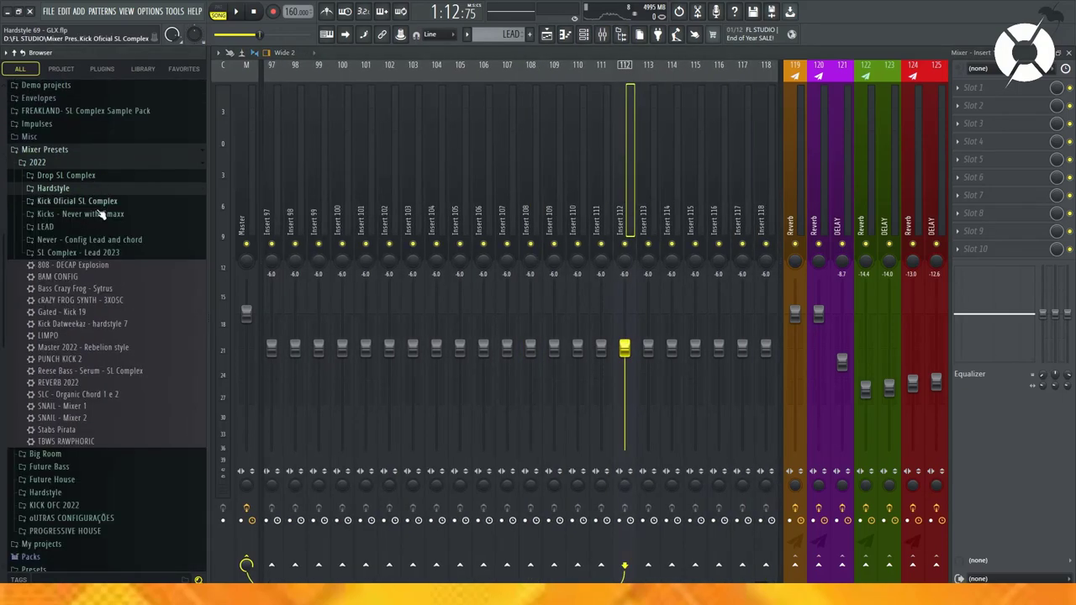
left_click(138, 254)
scroll(164, 305, "down", 2)
Step: Load the presets LEAD 1 - Serum through LEAD 7 - Sylenth onto consecutive mixer inserts, starting with Insert 112
left_click_drag(88, 325, 627, 225)
left_click_drag(76, 348, 654, 225)
left_click_drag(73, 359, 675, 244)
left_click_drag(74, 370, 698, 220)
left_click_drag(105, 383, 719, 235)
left_click_drag(95, 397, 608, 231)
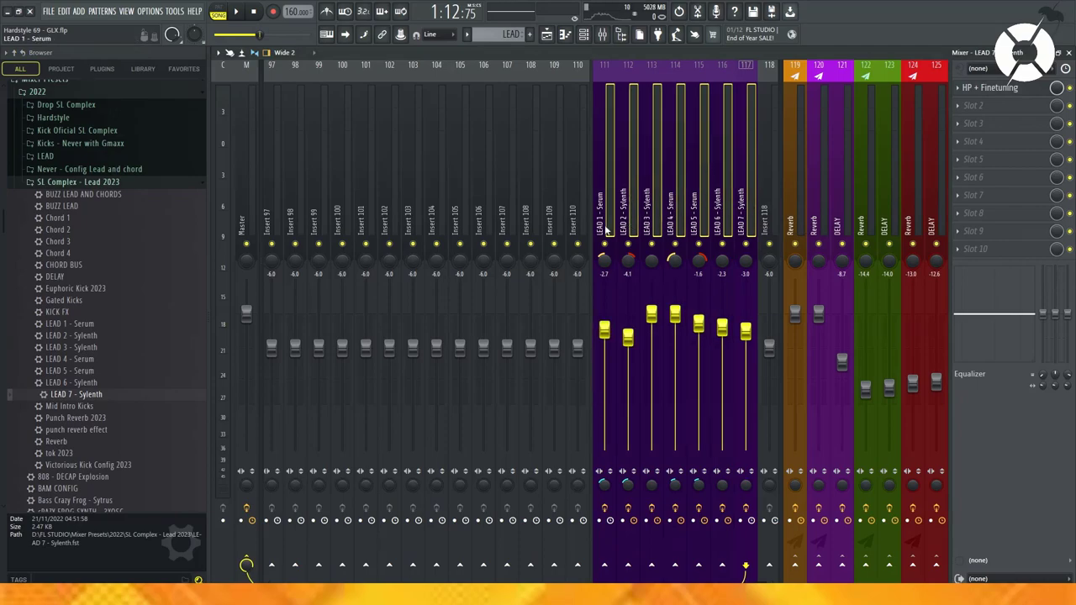
Step: Shift the seven LEAD mixer tracks together to inserts 109 to 115
key("alt+Left")
key("alt+Left")
left_click(651, 210)
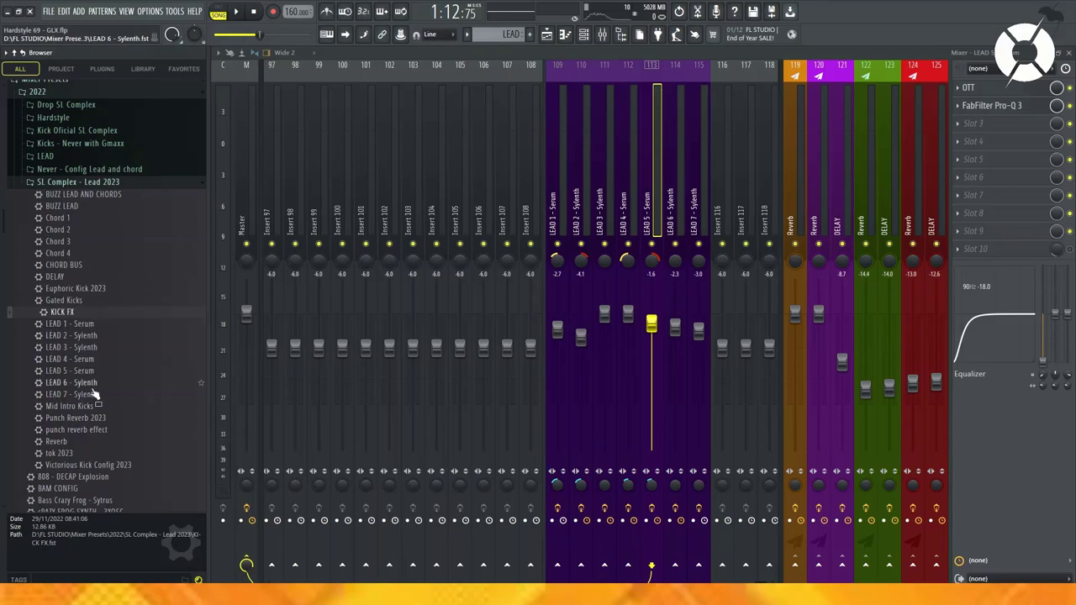
Step: Load the BUZZ LEAD preset onto Insert 116 and shift it with the seven LEAD tracks to inserts 107 to 114
scroll(99, 336, "up", 3)
left_click_drag(64, 277, 721, 240)
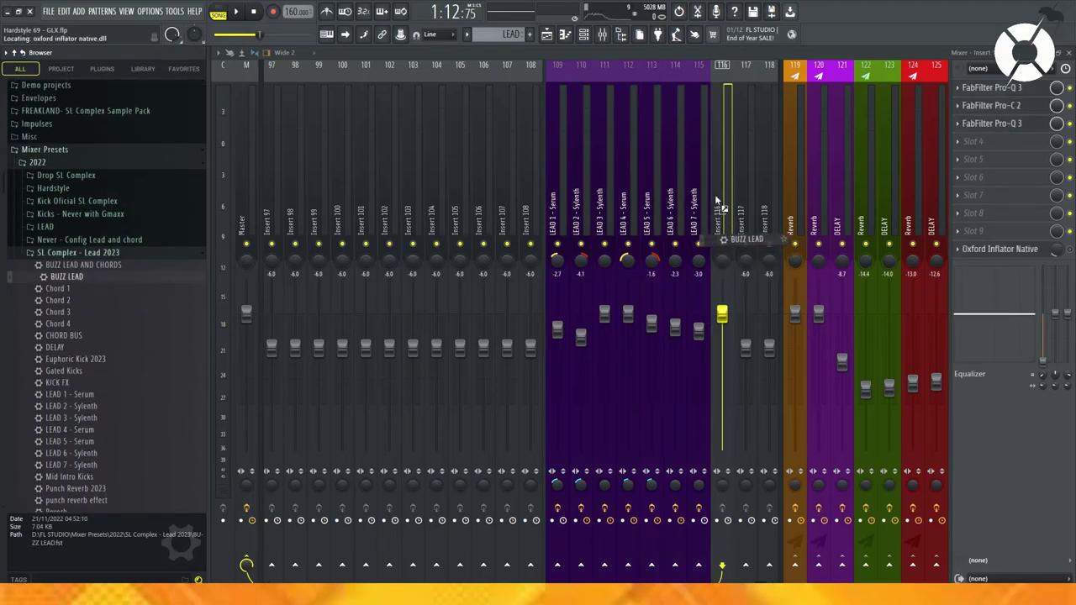
left_click_drag(679, 205, 563, 212)
key("alt+Left")
key("alt+Left")
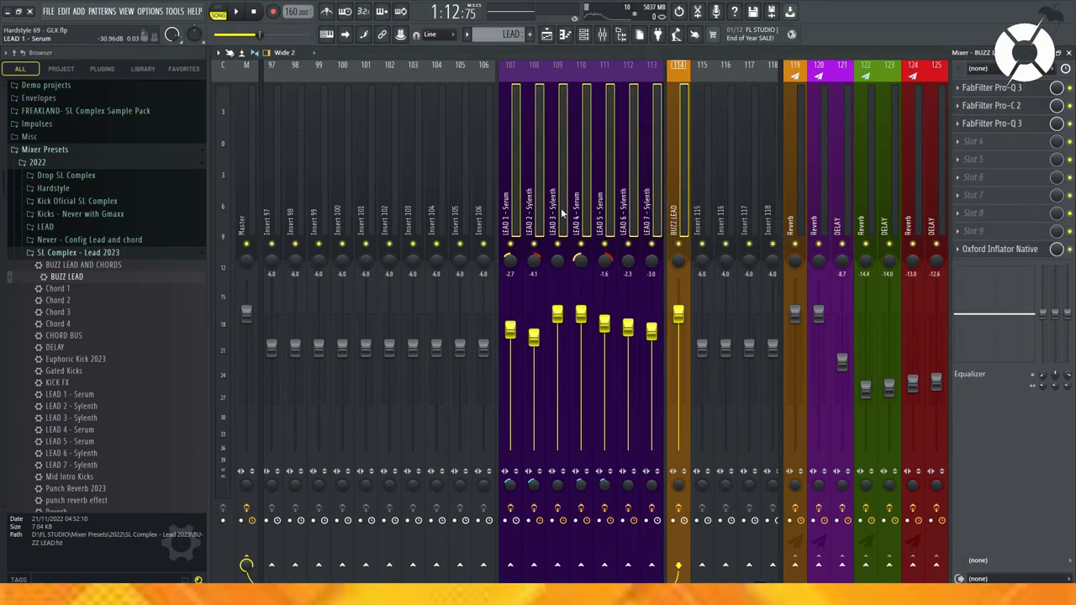
left_click(562, 171)
Step: Load the BUZZ LEAD AND CHORDS preset onto Insert 115 and route the BUZZ LEAD track into it
left_click_drag(93, 265, 702, 232)
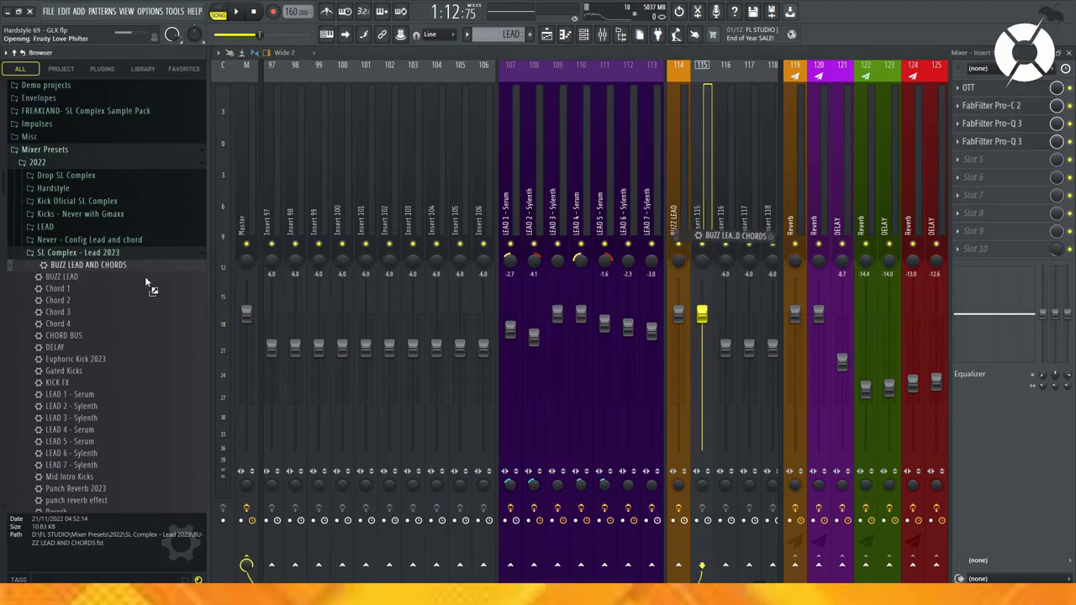
left_click(681, 183)
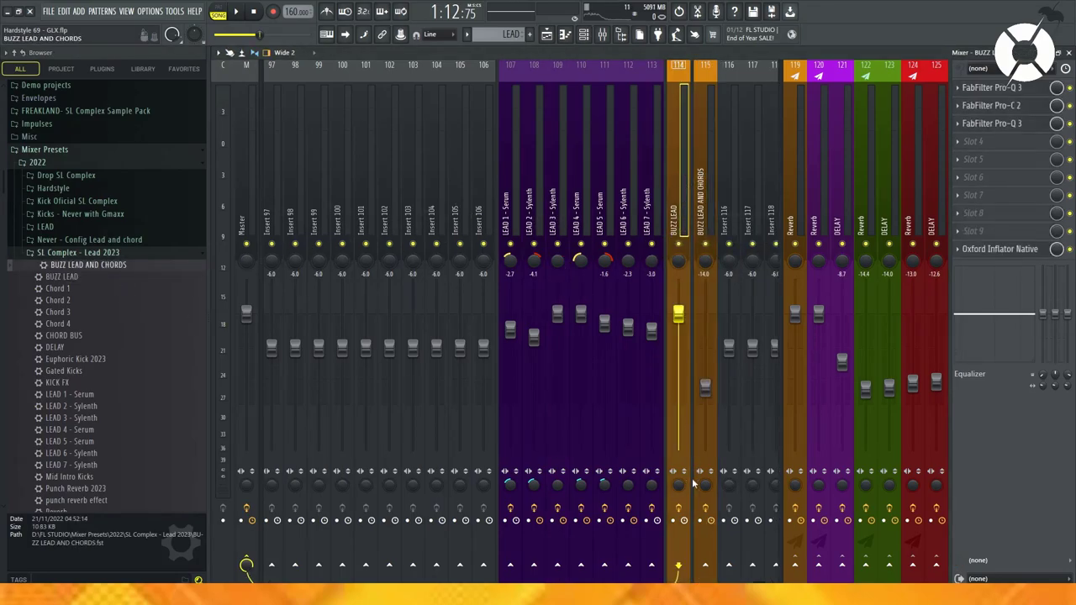
left_click(726, 202)
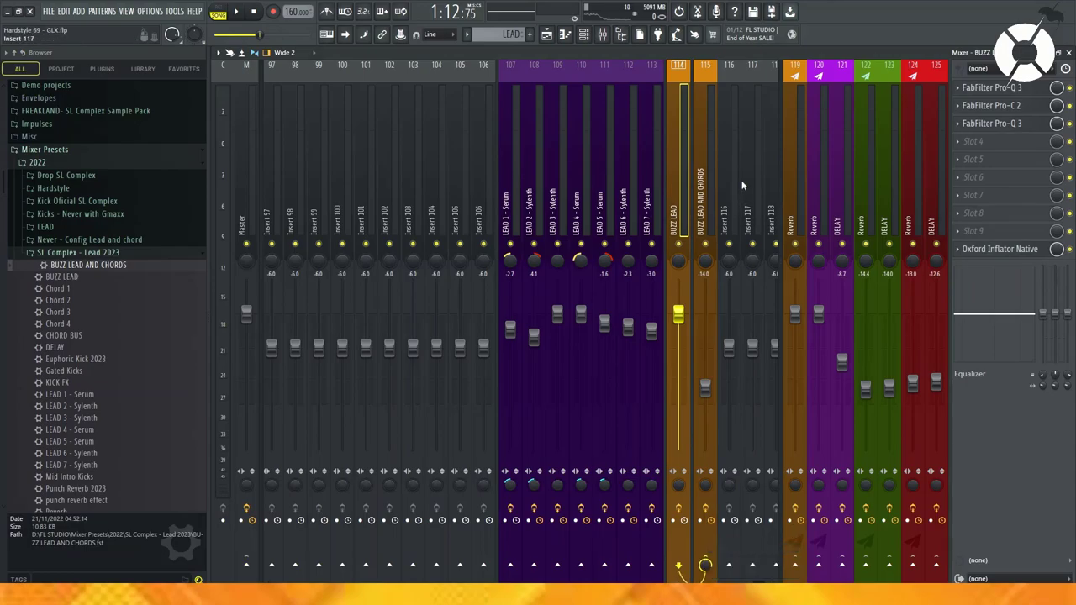
Step: Load the Reverb preset onto Insert 116 and the DELAY preset onto Insert 117, and adjust their routing
left_click(90, 279)
left_click(82, 349)
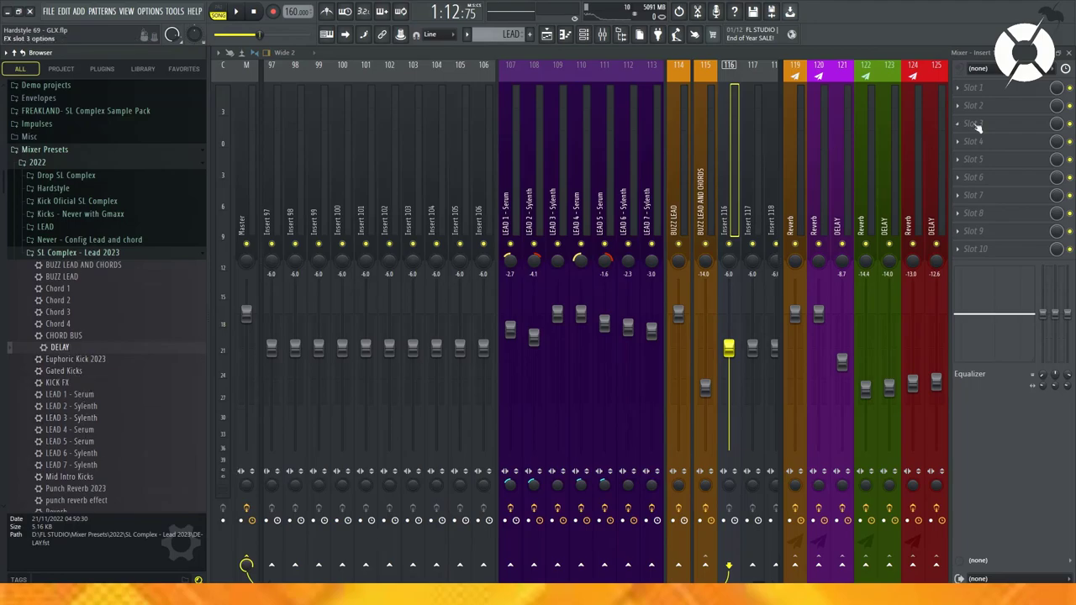
left_click(99, 384)
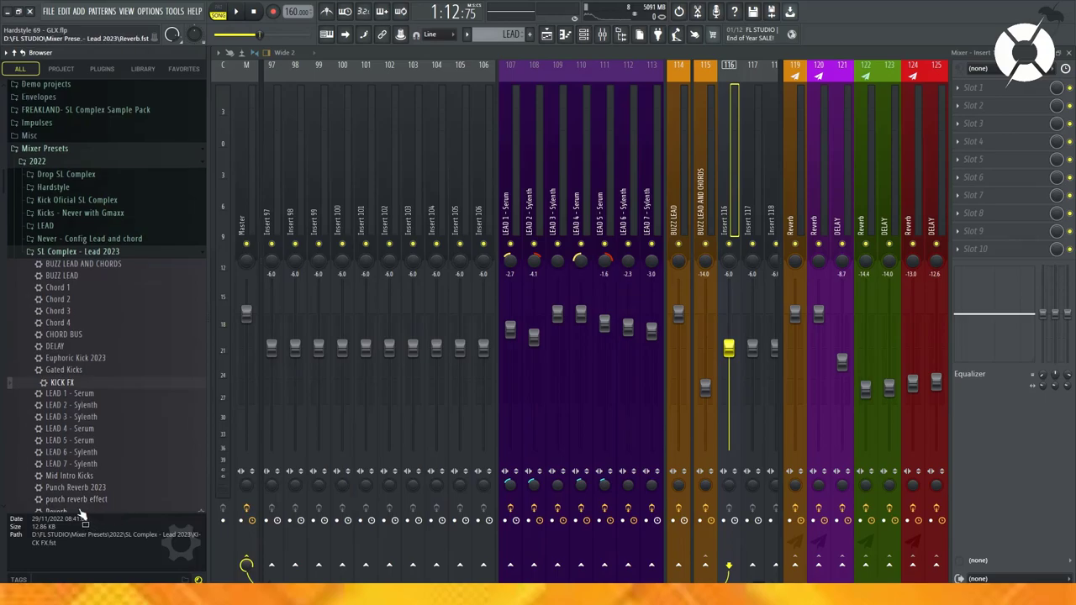
left_click(84, 512)
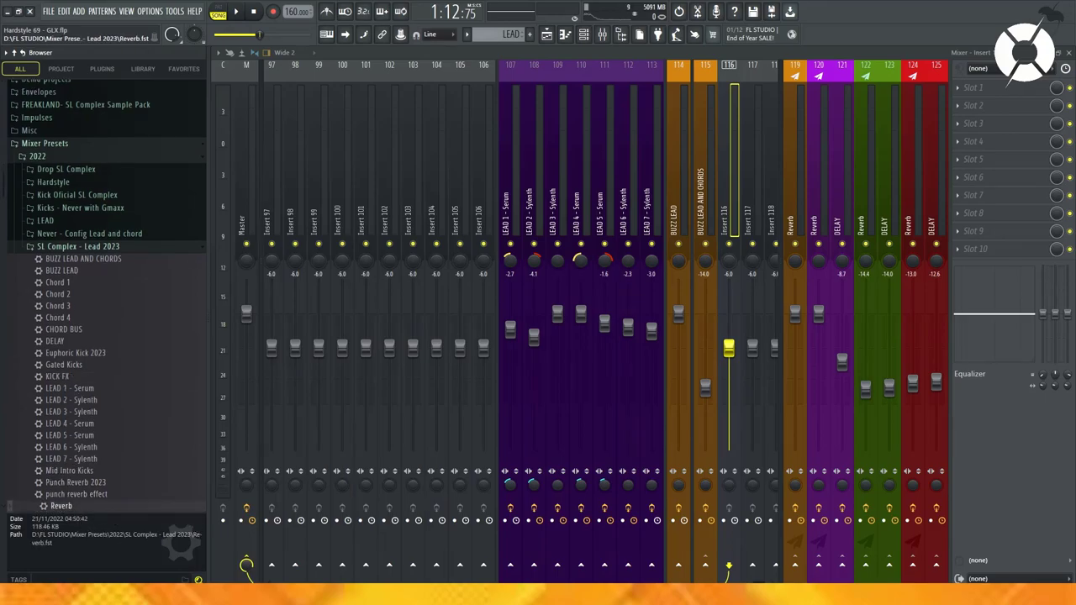
scroll(96, 425, "down", 4)
left_click_drag(67, 366, 728, 204)
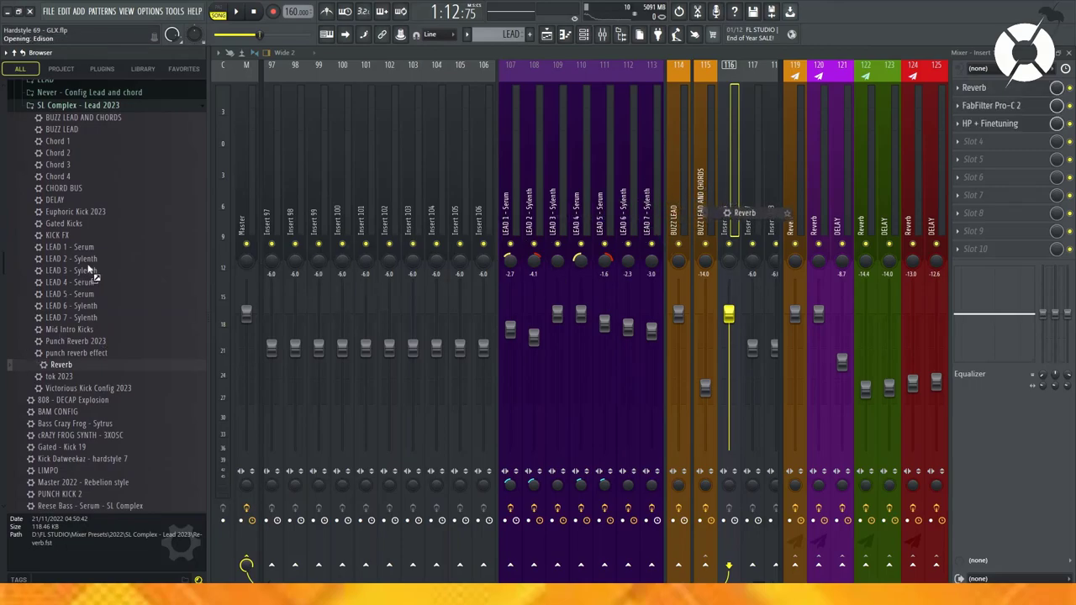
left_click_drag(56, 200, 751, 202)
left_click(729, 566)
left_click(756, 566)
Step: Remove the separator from the DELAY track on Insert 117 and select Insert 118
right_click(755, 231)
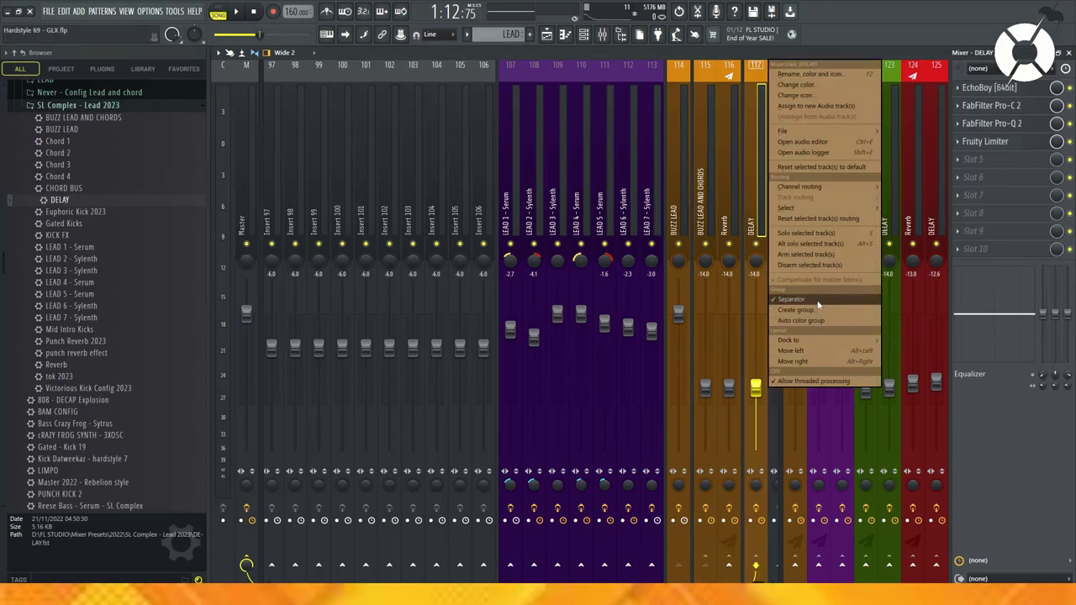
left_click(791, 299)
left_click(769, 203)
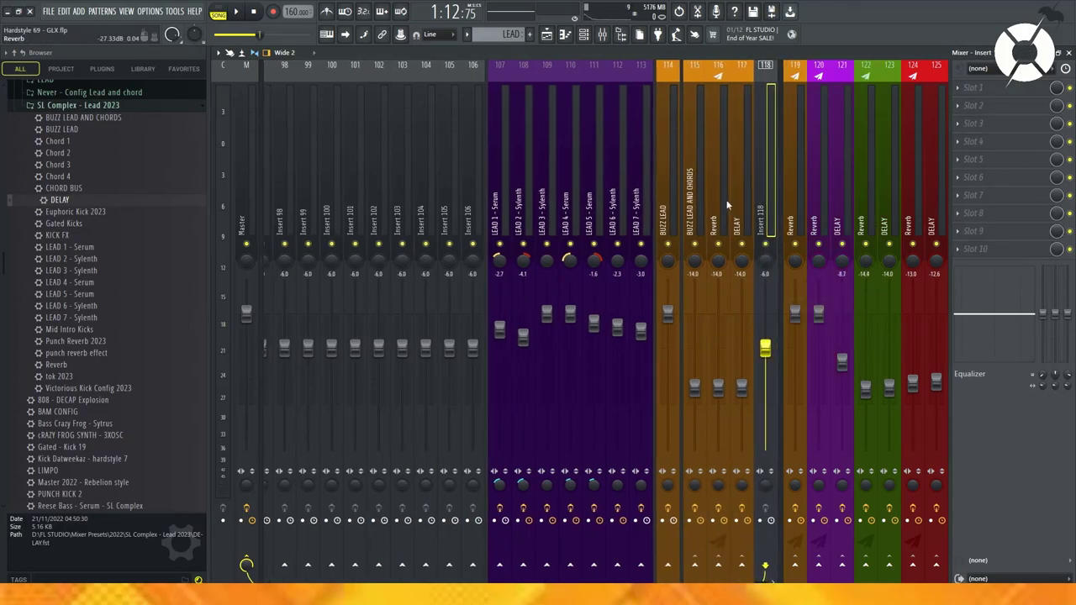
Step: Shift the seven LEAD tracks, BUZZ LEAD, BUZZ LEAD AND CHORDS, Reverb and DELAY one mixer slot higher, to inserts 108 to 118
scroll(728, 205, "up", 4)
scroll(723, 208, "down", 4)
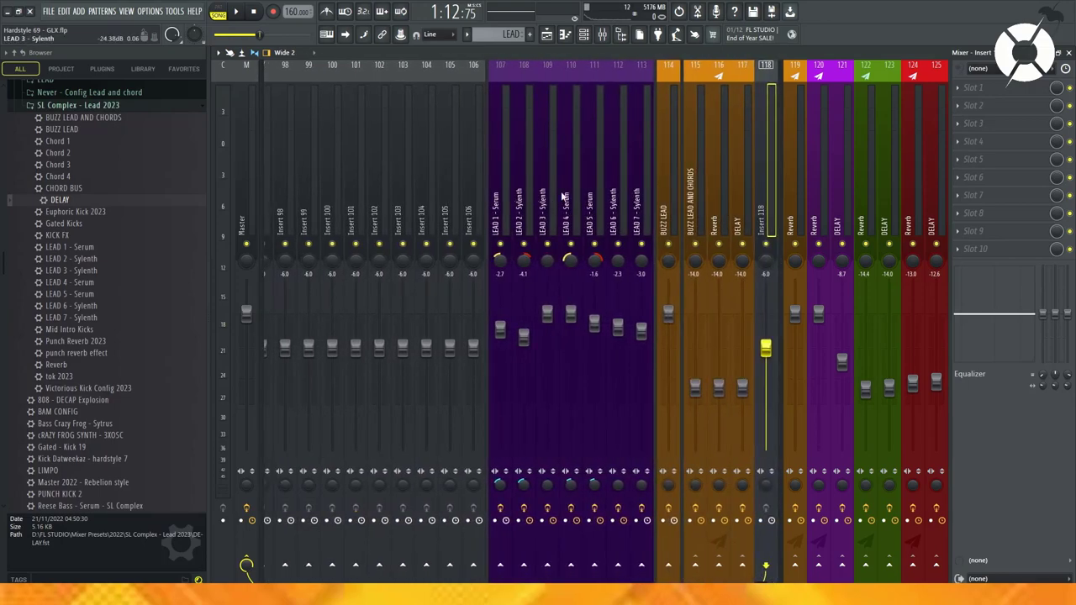
left_click(703, 190)
left_click_drag(500, 206, 738, 221)
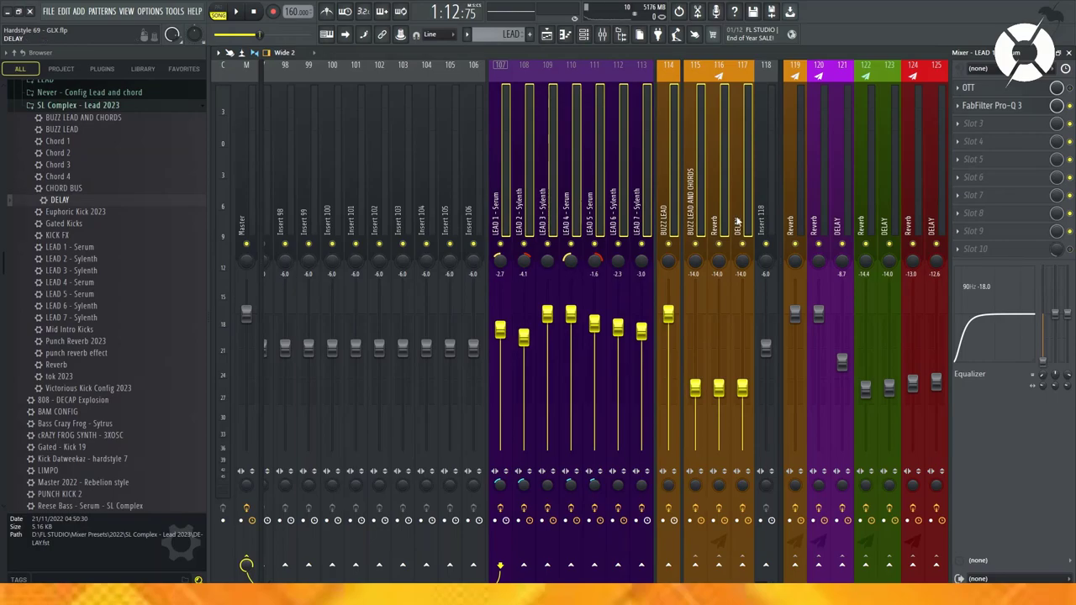
key("alt+Right")
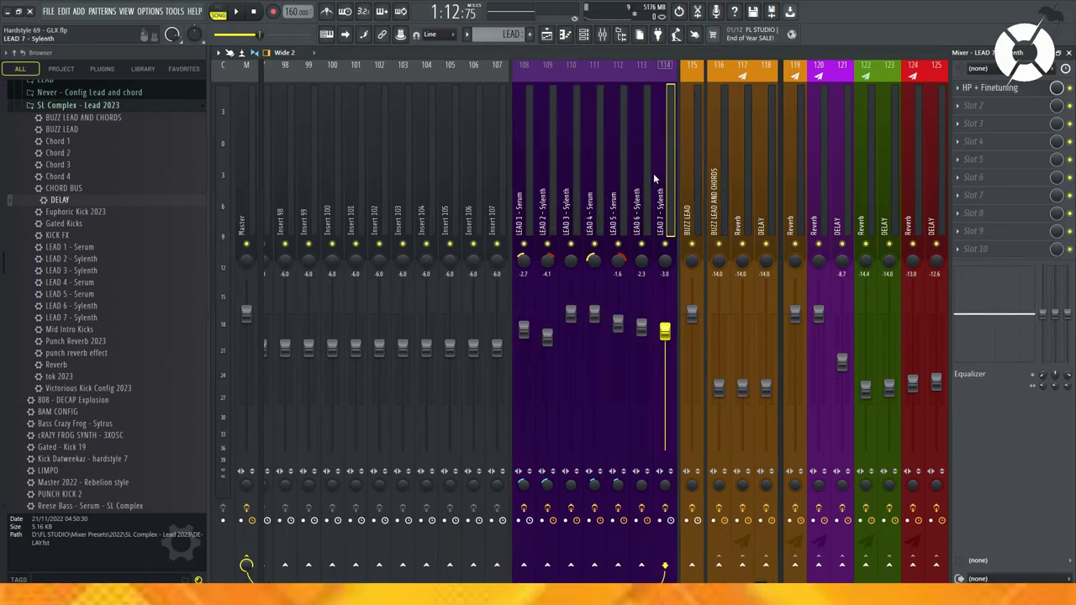
Step: Recolor the Reverb and DELAY tracks on Inserts 117 and 118 to the purple of the LEAD tracks
left_click(692, 217)
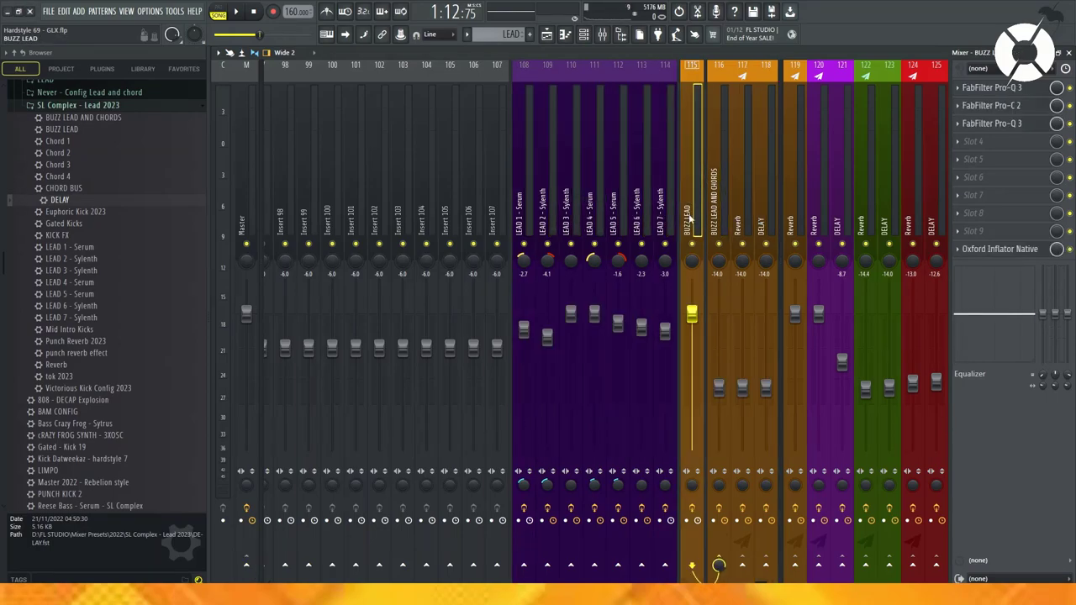
double_click(744, 219)
key("Return")
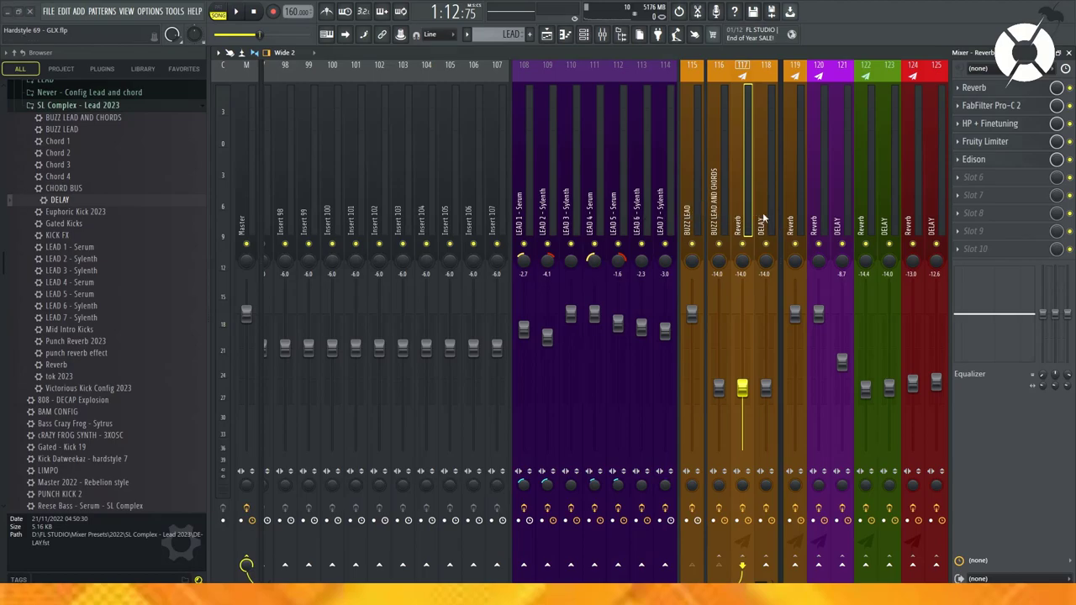
left_click(765, 222)
double_click(767, 221)
left_click(645, 197)
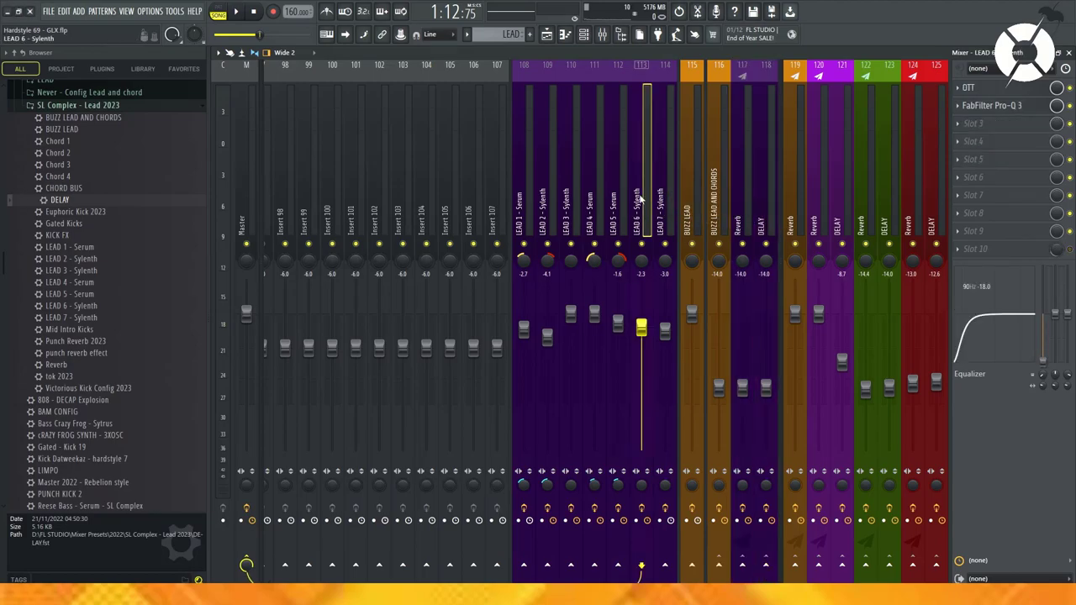
left_click(546, 208)
Step: Add a new Serum instrument channel at the end of the channel rack and close its plugin window
key("F6")
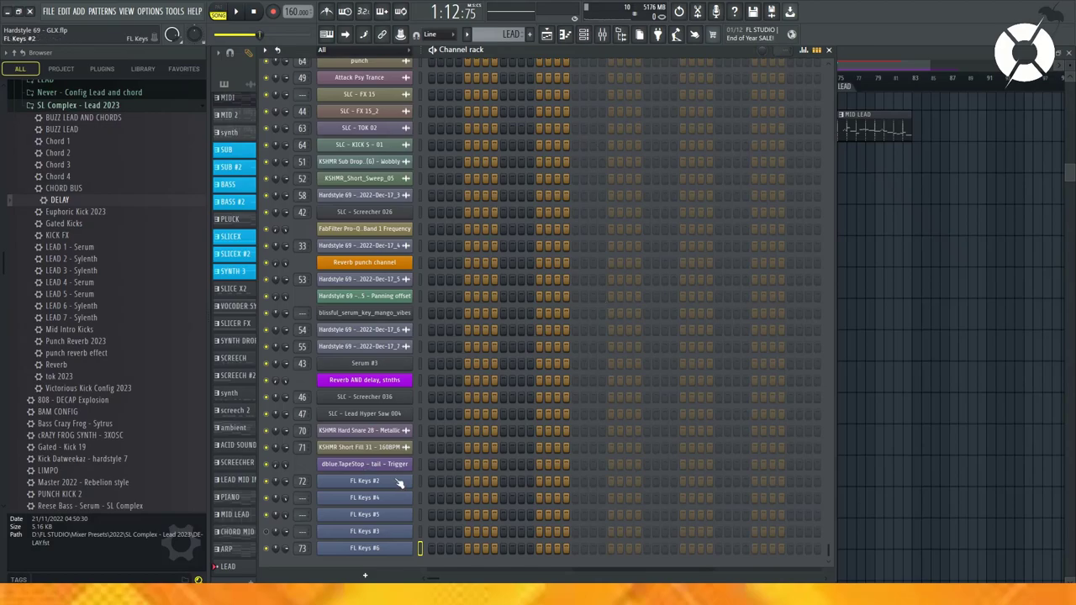
left_click(392, 578)
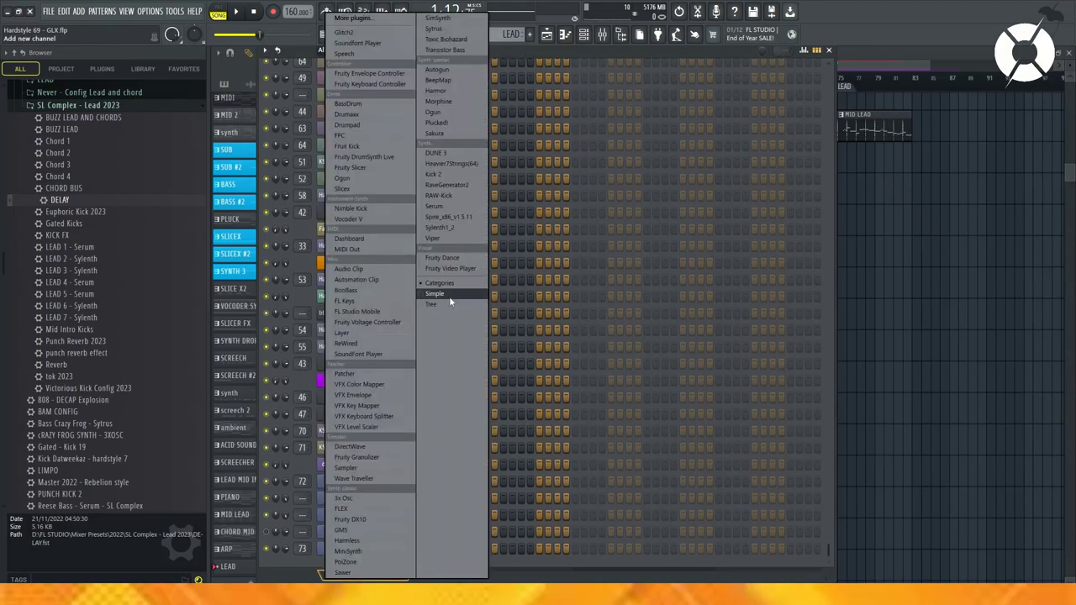
left_click(481, 209)
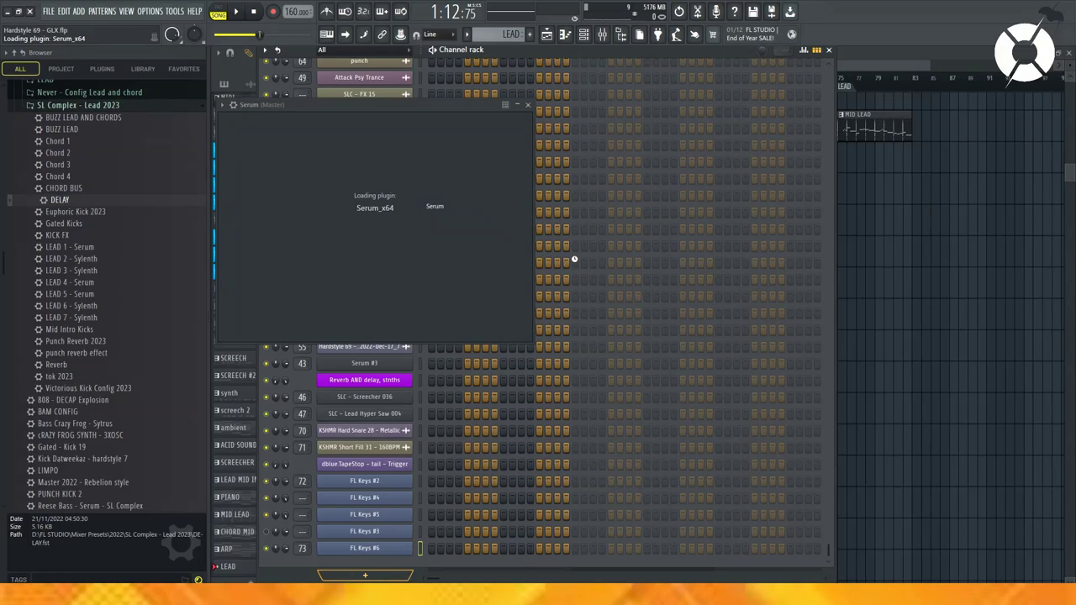
key("Escape")
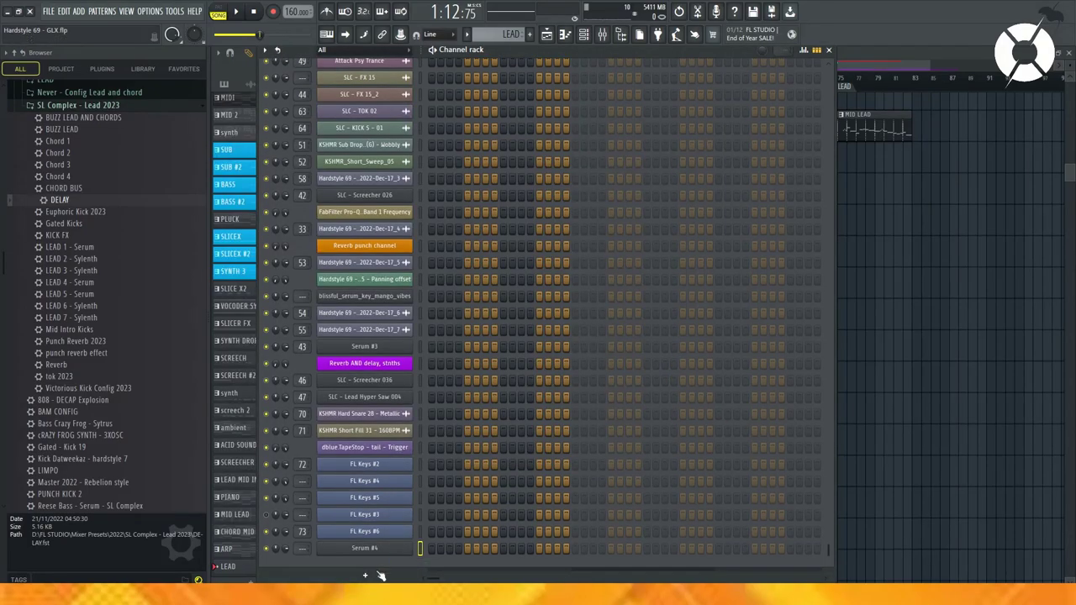
Step: Add a Sylenth1_2 instrument channel below the new Serum channel and clone it once
left_click(380, 575)
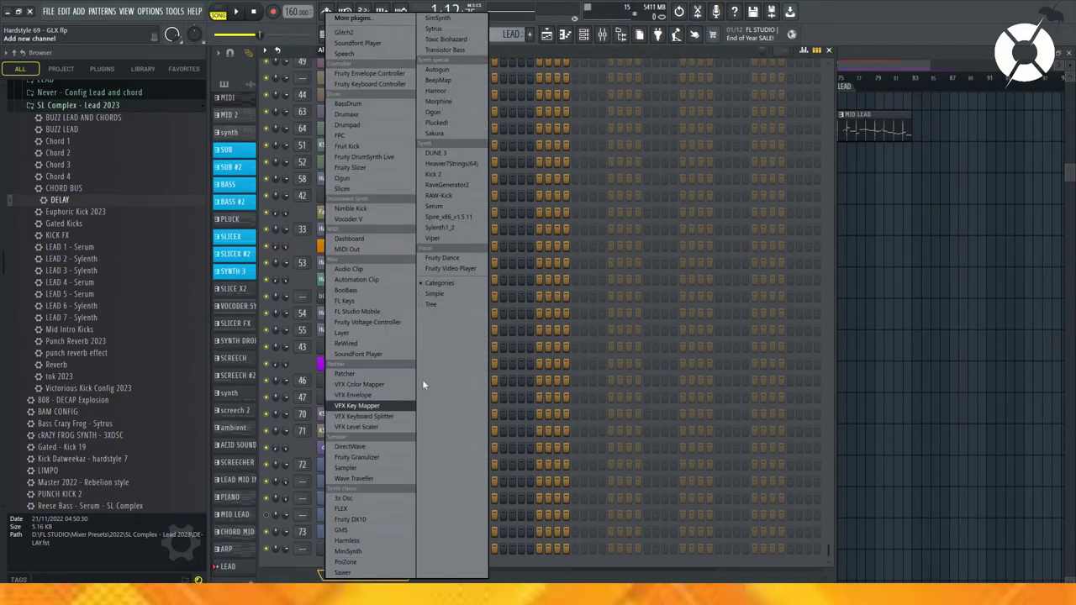
left_click(454, 228)
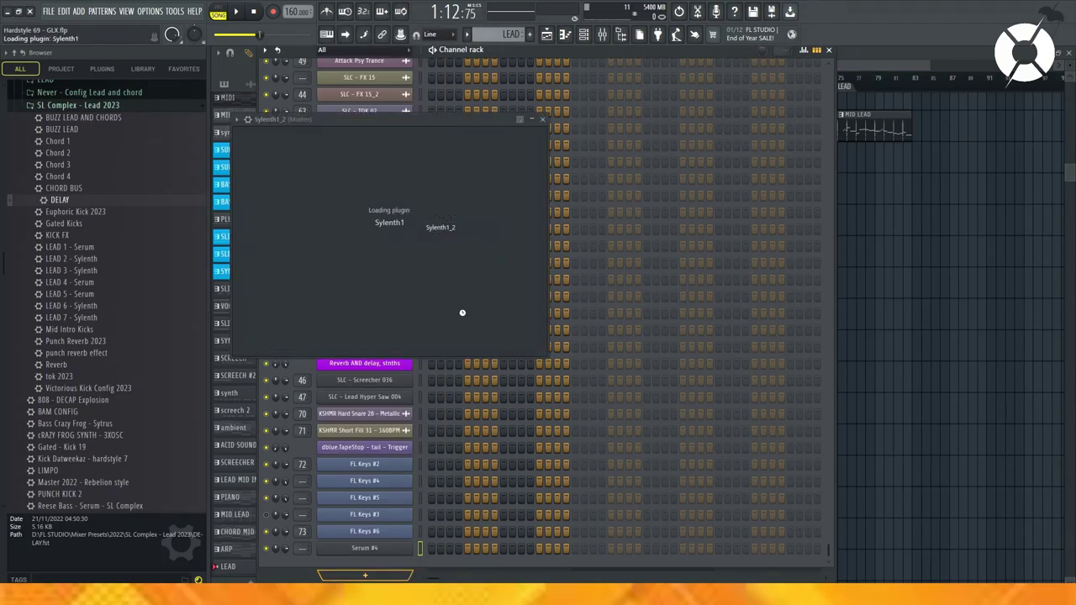
key("Escape")
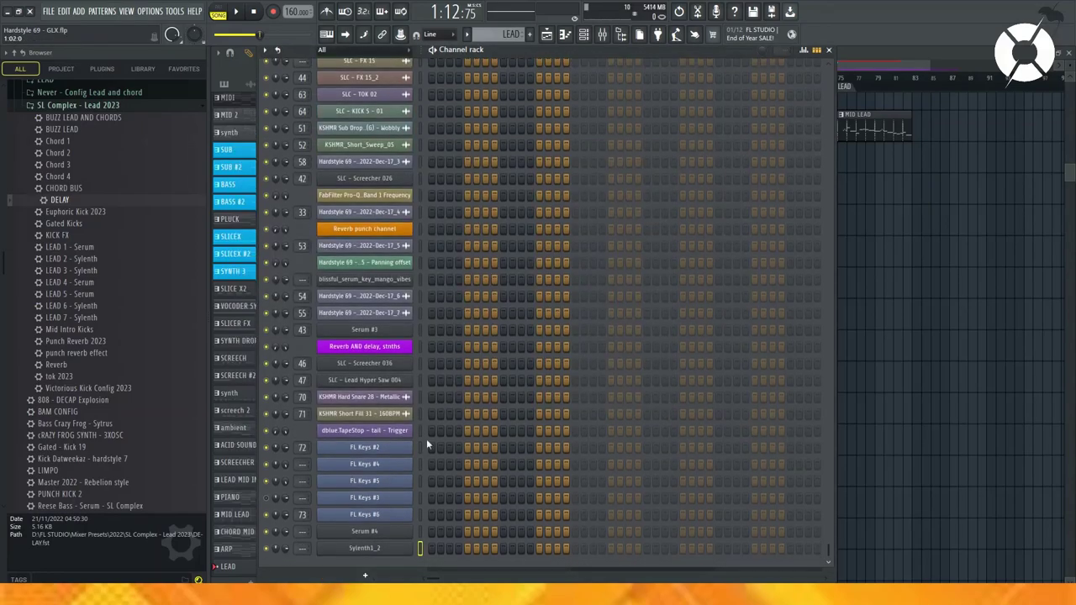
right_click(403, 548)
left_click(431, 536)
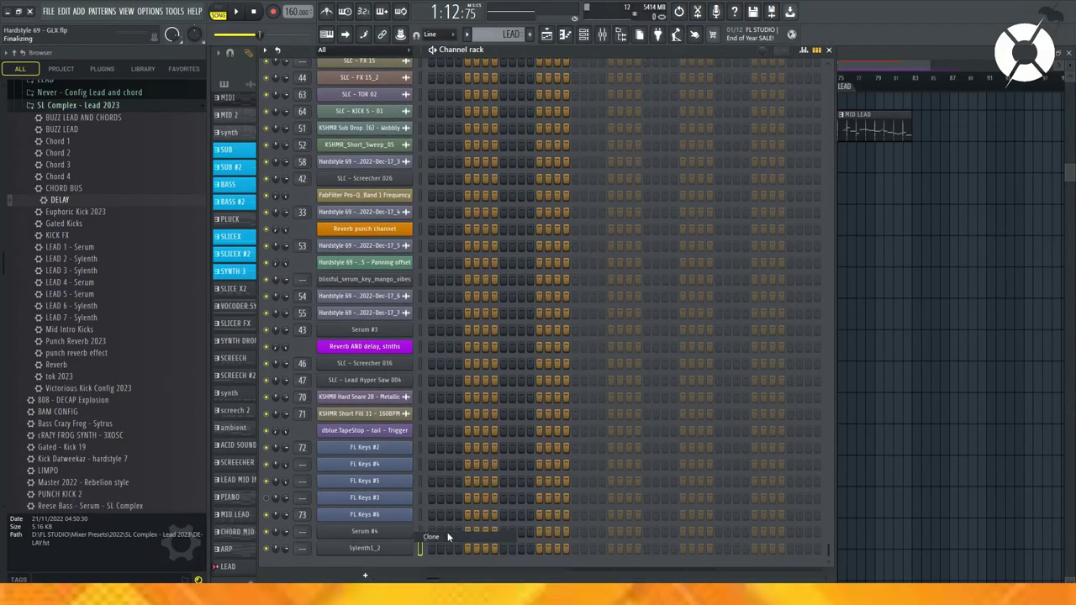
key("Escape")
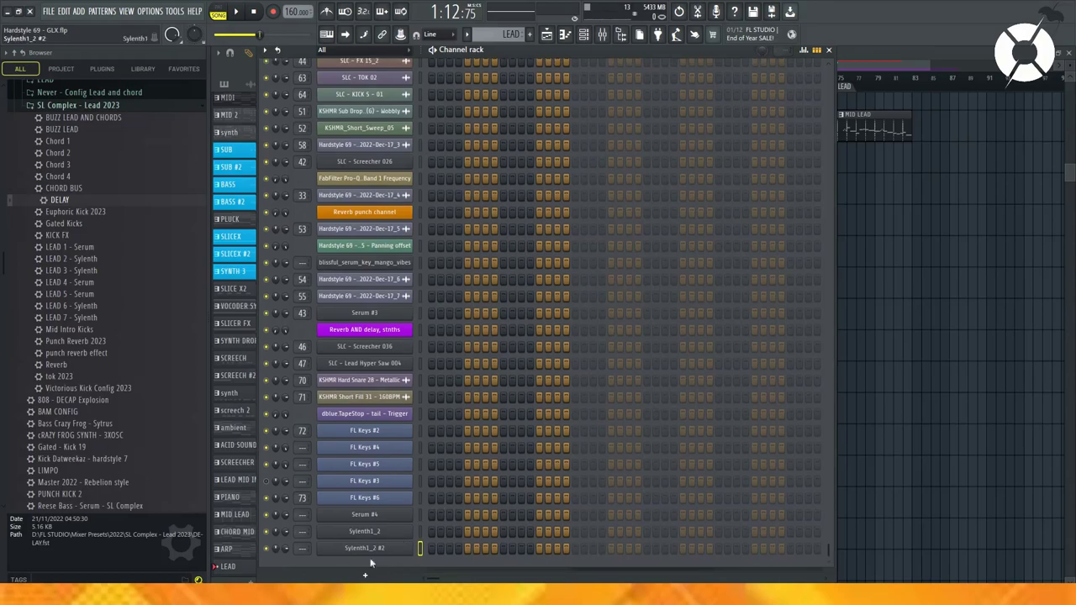
Step: Add another Serum channel below the two Sylenth channels and clone it once
left_click(365, 575)
left_click(434, 206)
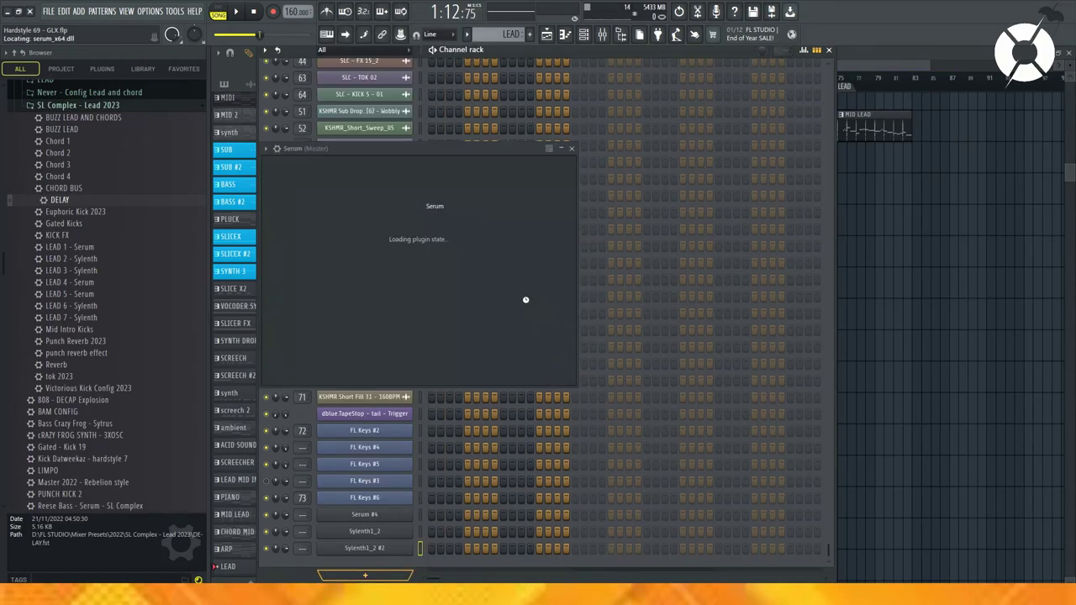
key("Escape")
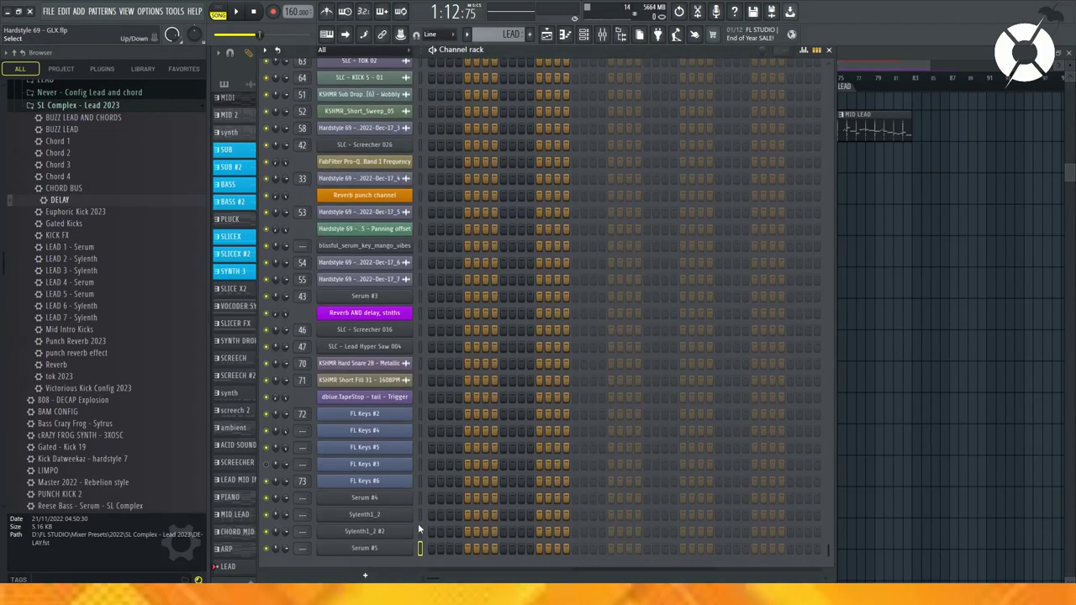
right_click(395, 549)
left_click(450, 538)
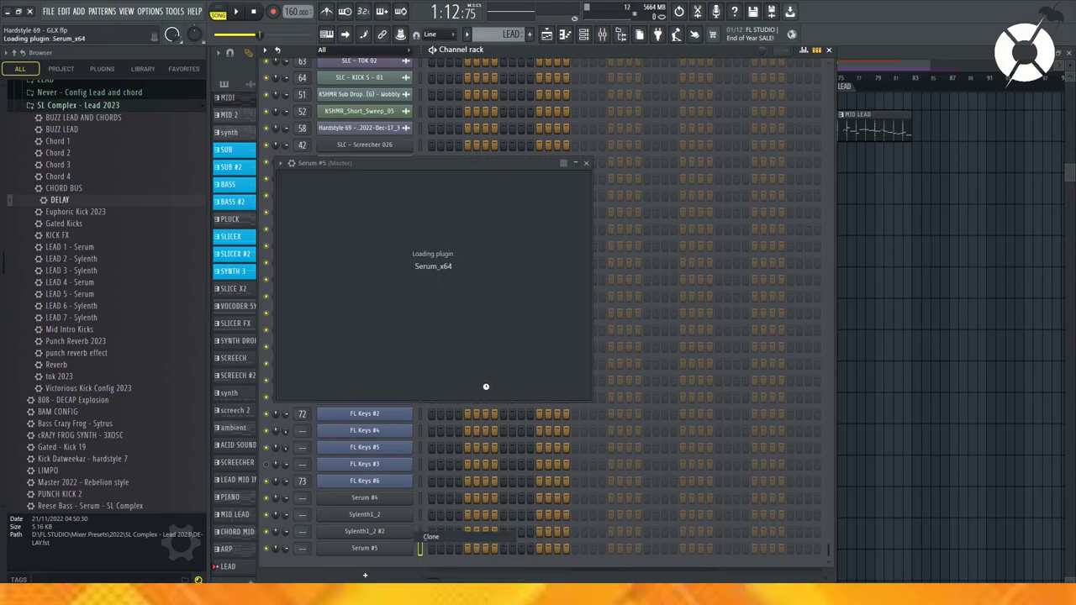
key("Escape")
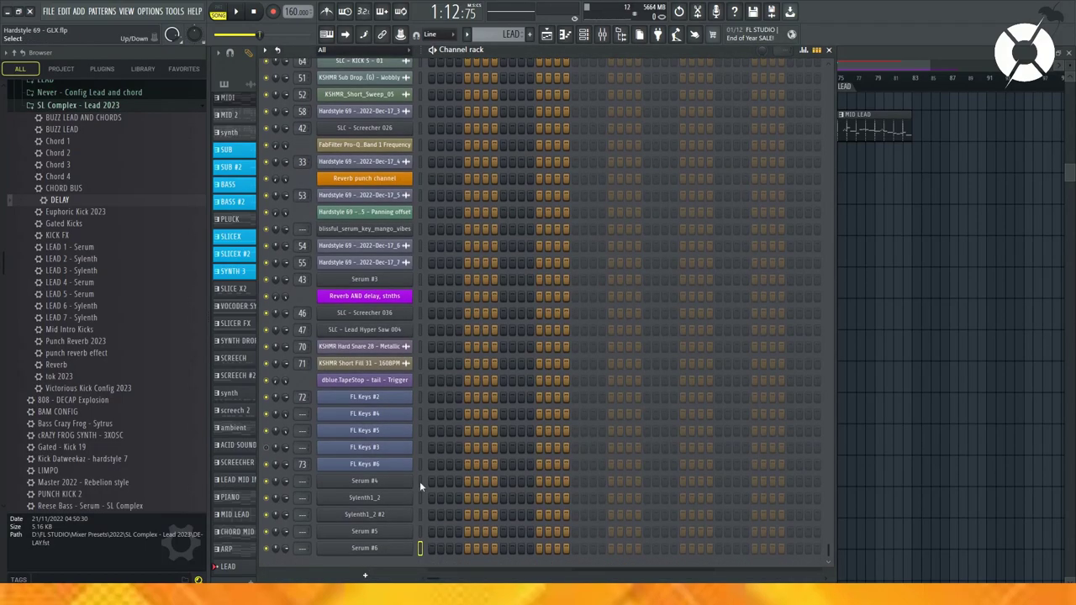
Step: Add another Sylenth1_2 channel below the last Serum channel and clone it once
left_click(370, 575)
left_click(454, 228)
key("Escape")
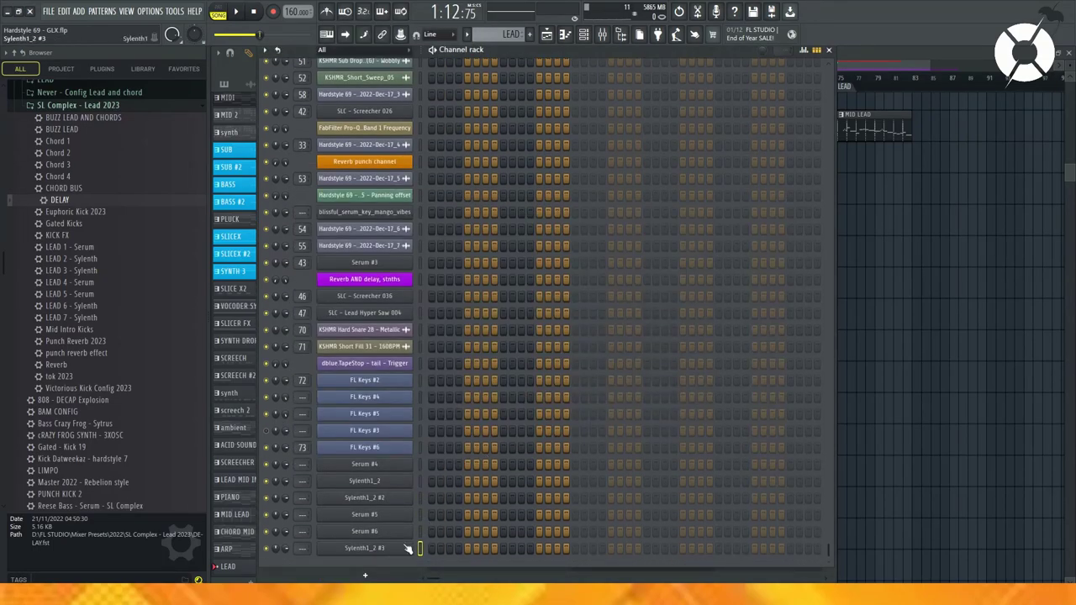
right_click(411, 545)
left_click(432, 537)
key("Escape")
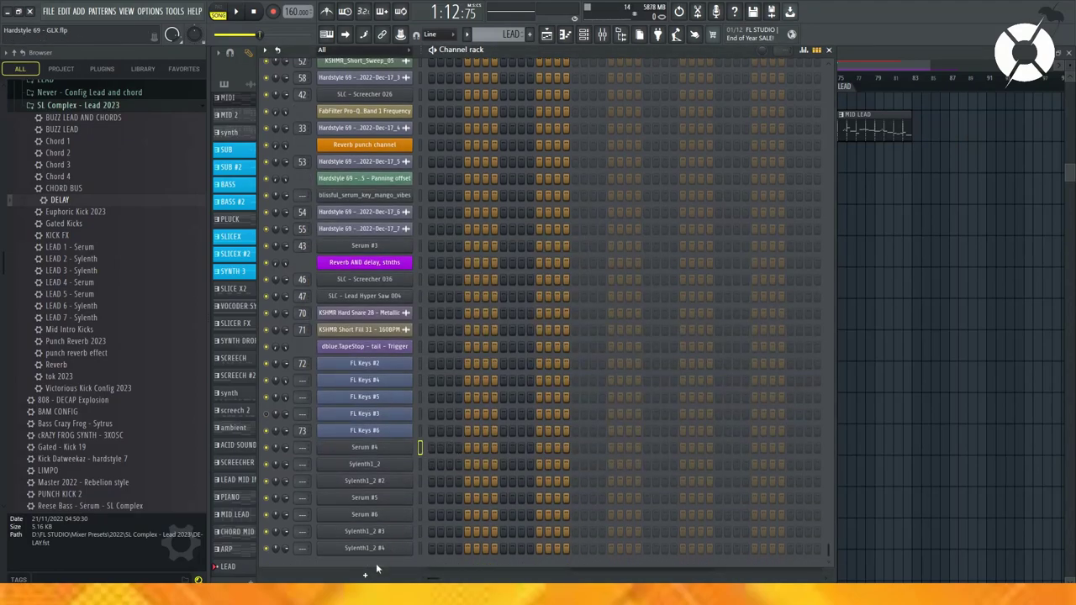
Step: Add a Layer channel, set the seven new Serum and Sylenth channels as its children, and close its settings
left_click(375, 572)
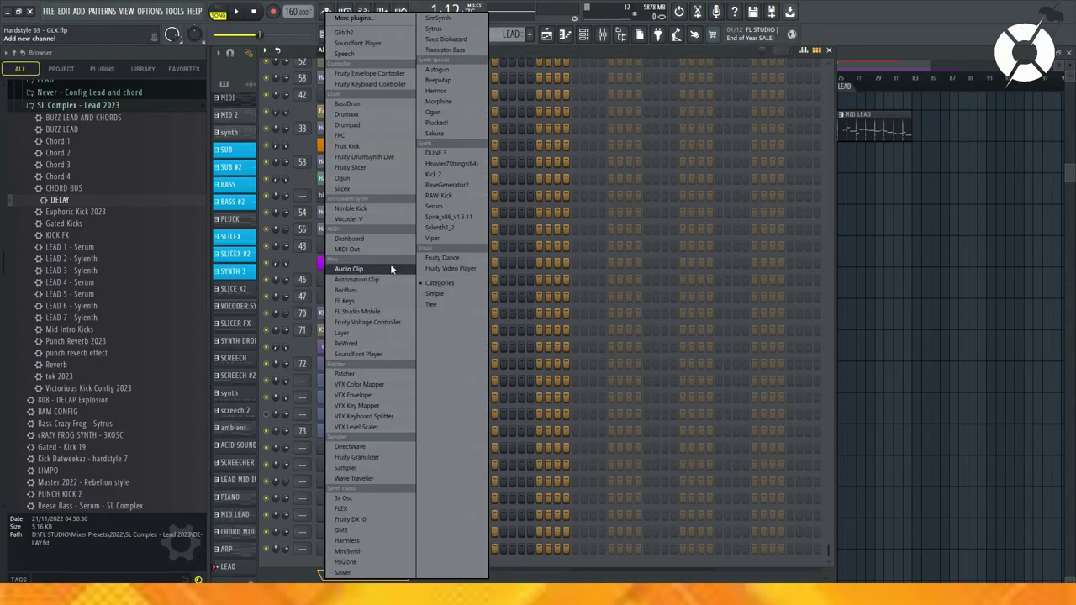
left_click(370, 333)
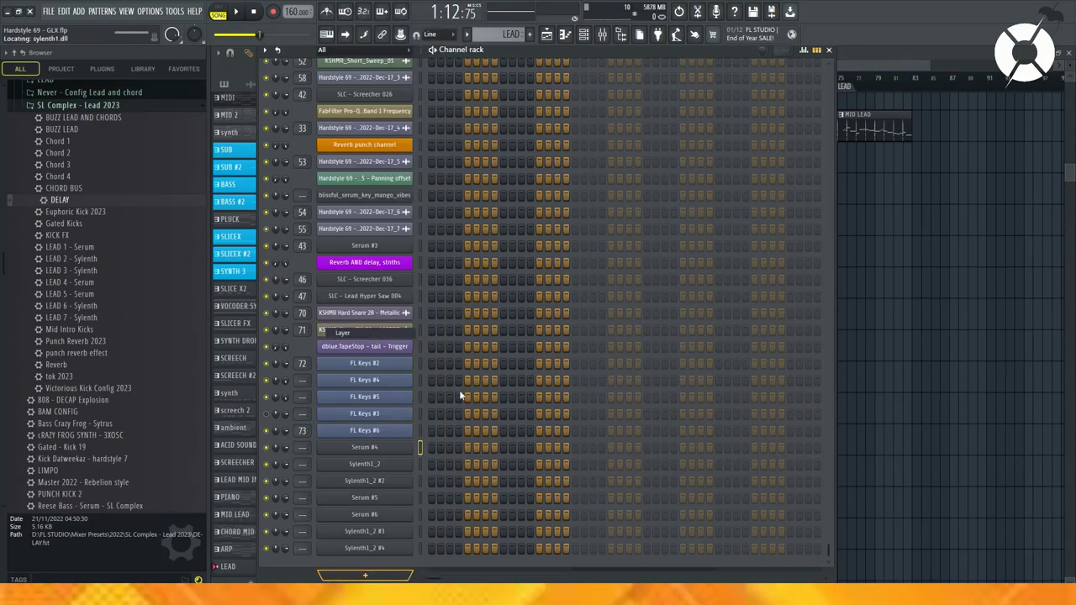
left_click_drag(446, 217, 961, 223)
left_click_drag(420, 439, 418, 454)
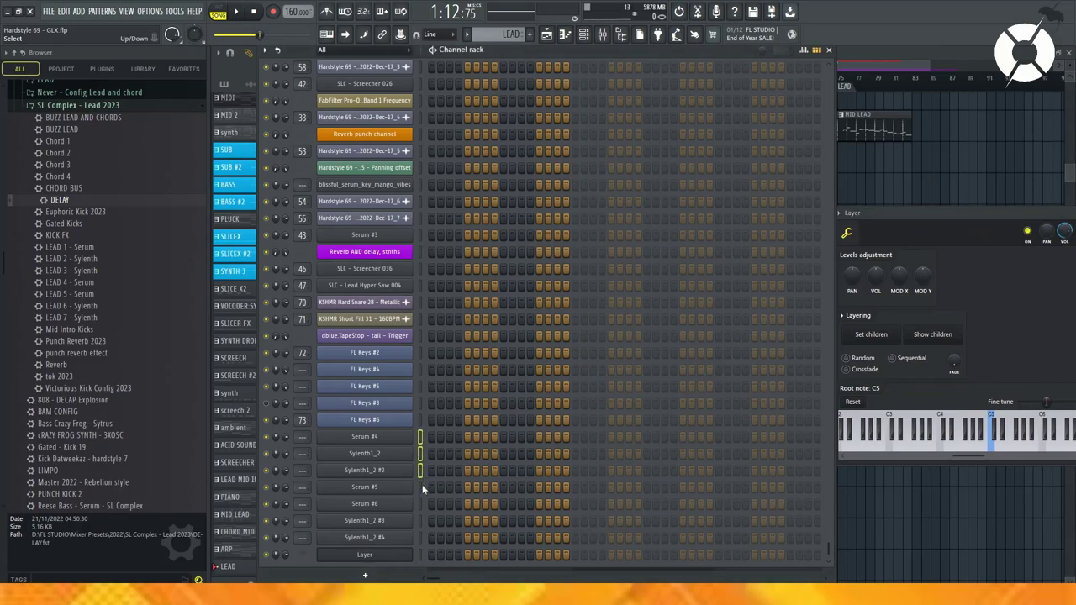
left_click(873, 337)
left_click_drag(1005, 210, 892, 236)
left_click(1029, 240)
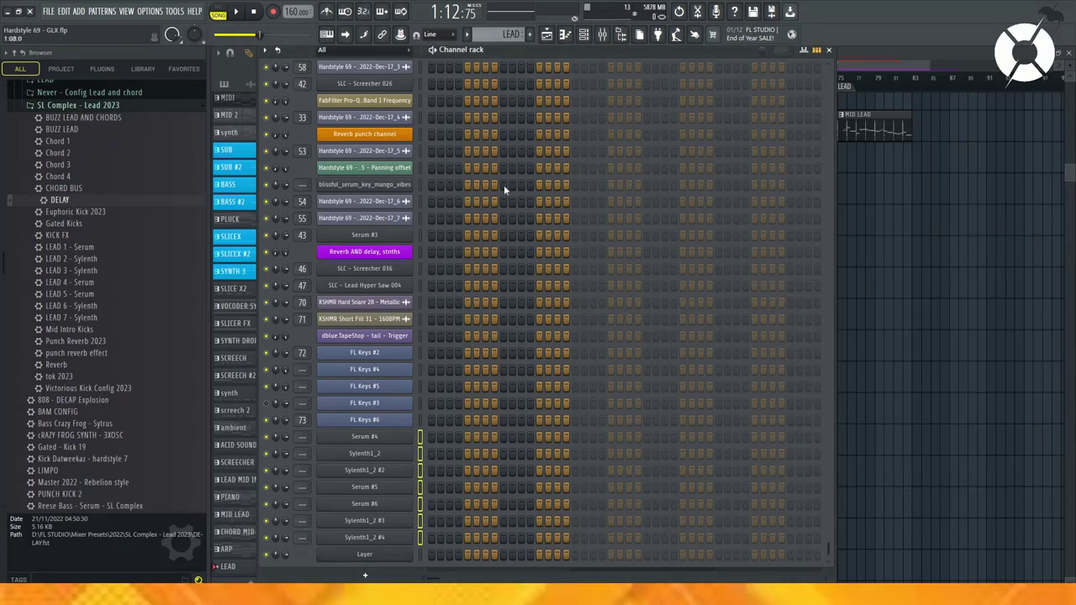
Step: Collapse the Mixer Presets folder and examine the SL Complex folders, including LEAD AND CHORD 2023 and SL Complex-2023, for lead synth presets
scroll(96, 283, "up", 10)
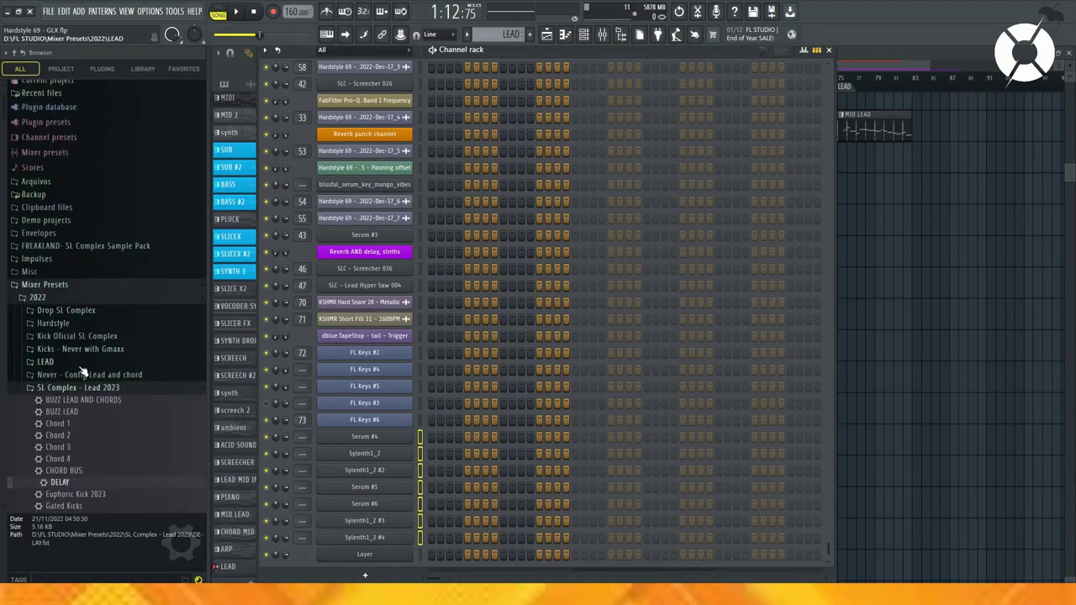
left_click(72, 290)
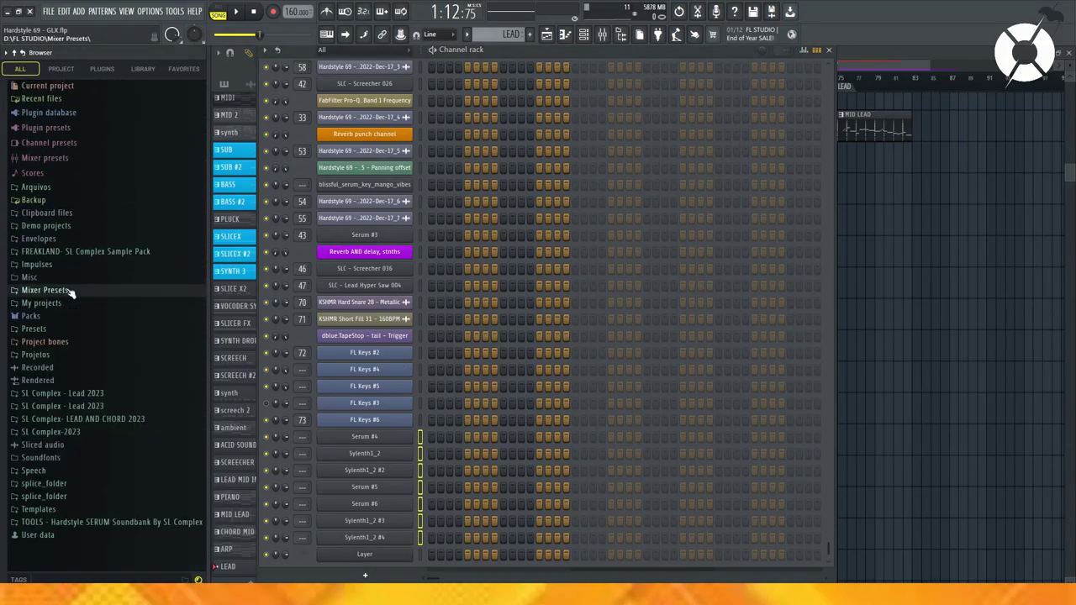
left_click(116, 394)
left_click(127, 396)
left_click(123, 409)
scroll(121, 407, "down", 1)
left_click(114, 403)
left_click(109, 419)
left_click(107, 414)
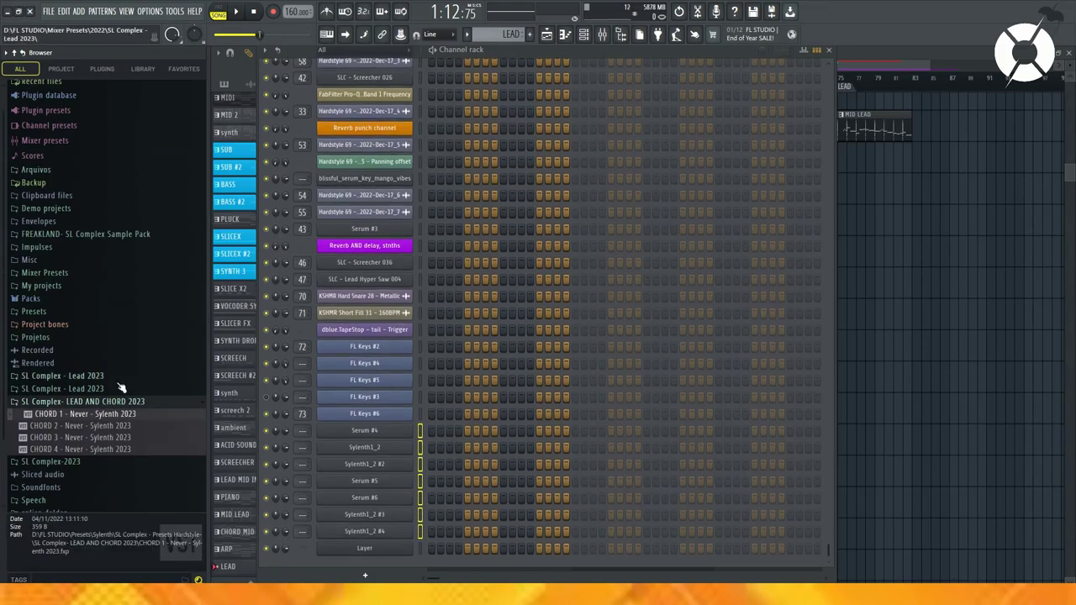
left_click(108, 401)
left_click(101, 432)
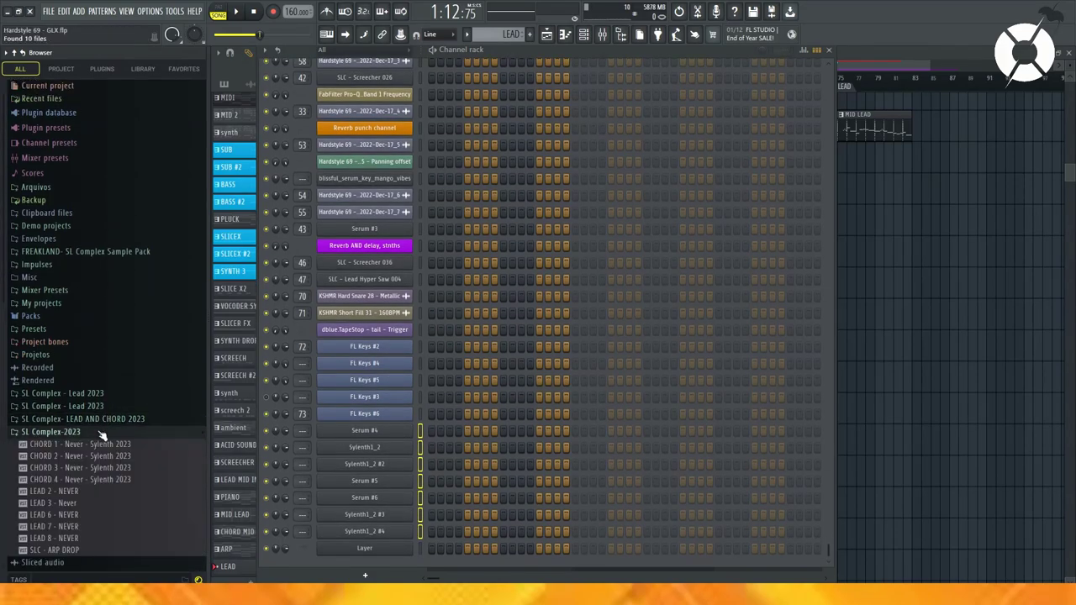
scroll(104, 452, "down", 3)
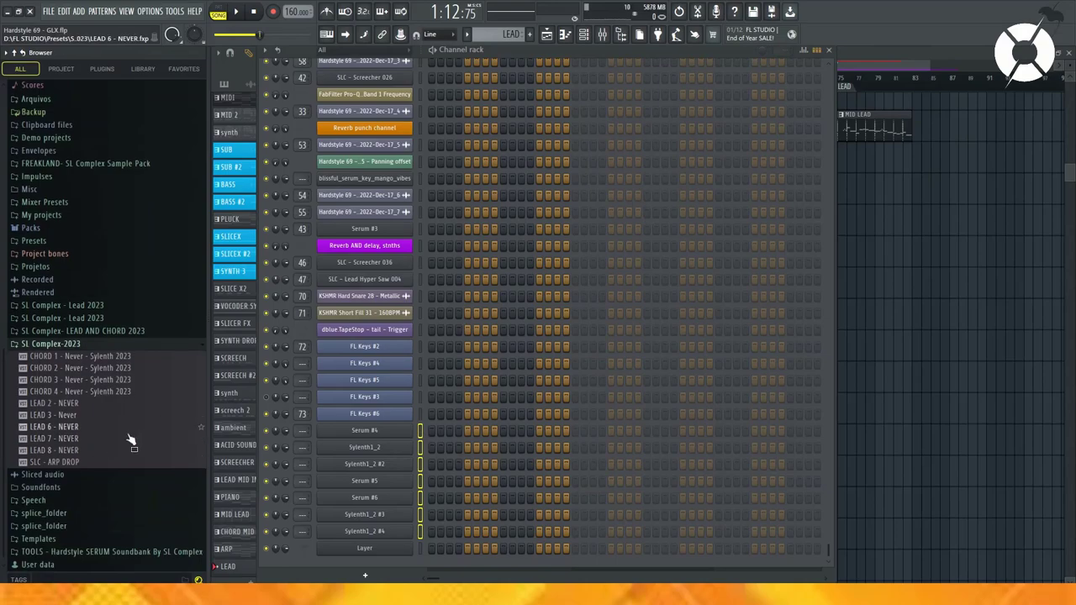
left_click(134, 450)
left_click(94, 415)
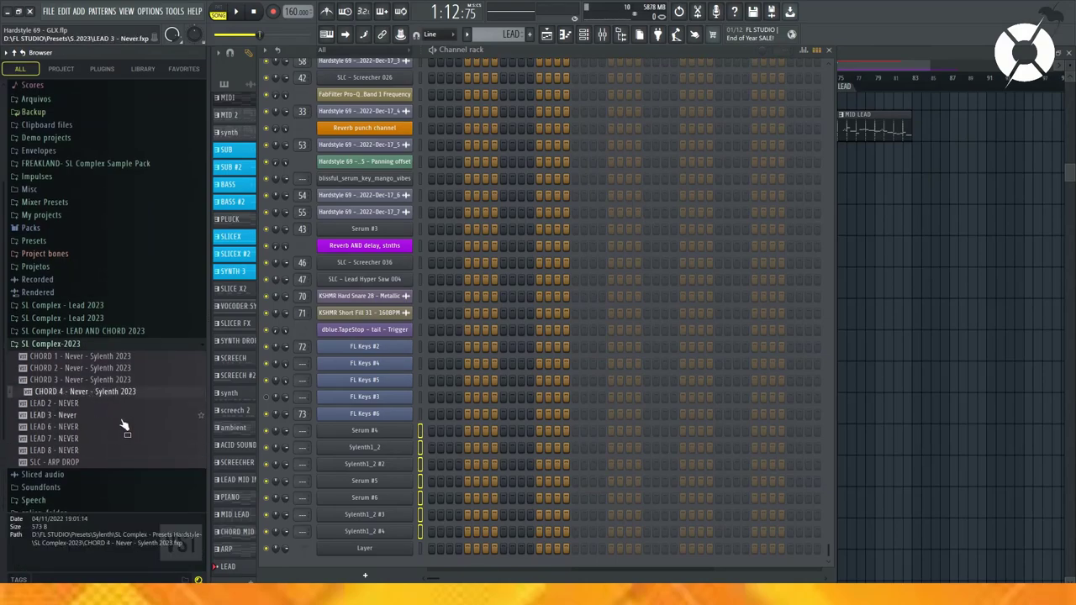
Step: Try to load the LEAD 1 - Serum preset from the SL Complex - Lead 2023 mixer preset folder onto the Serum #4 channel
left_click(80, 344)
left_click(93, 393)
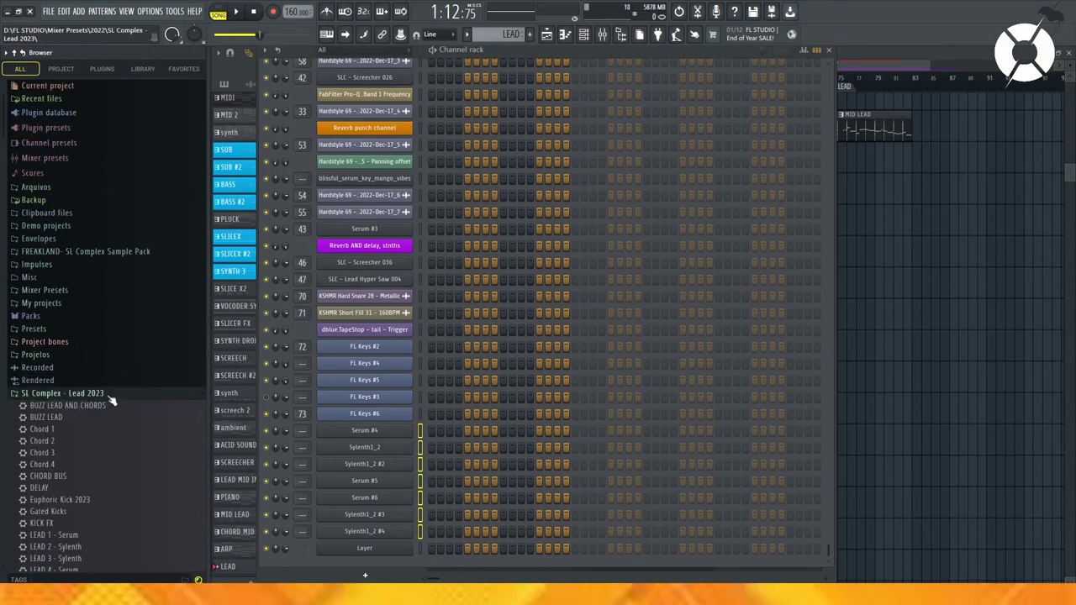
scroll(120, 432, "down", 6)
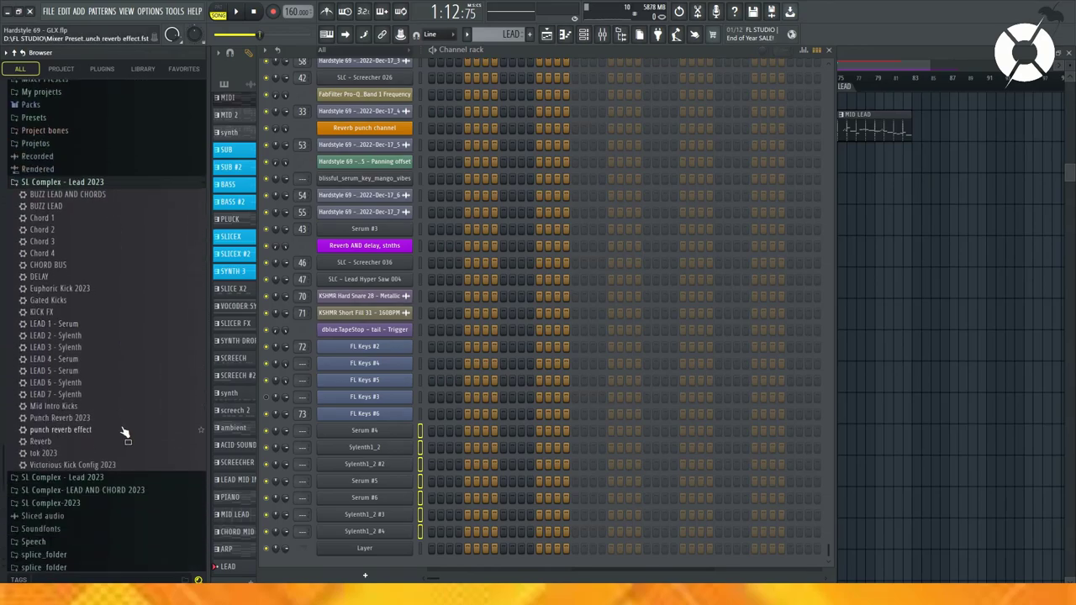
left_click(421, 431)
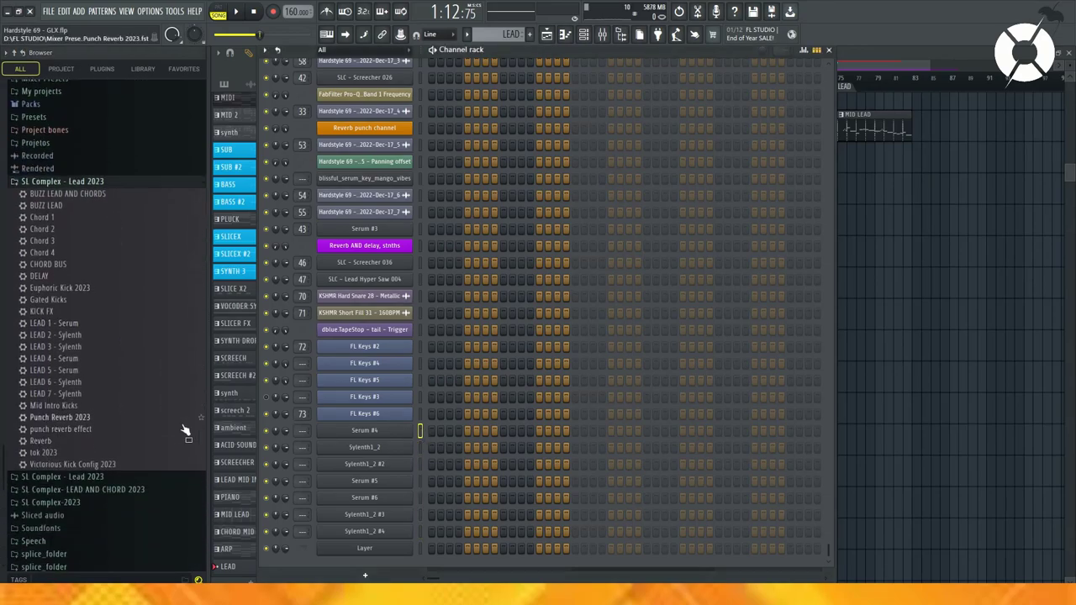
left_click(98, 324)
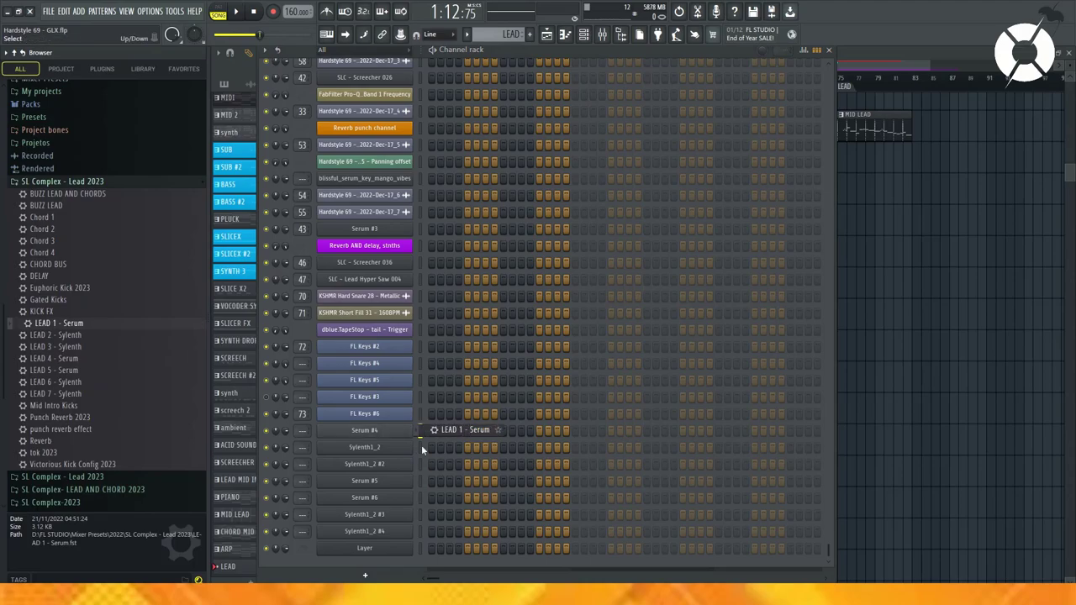
left_click(384, 431)
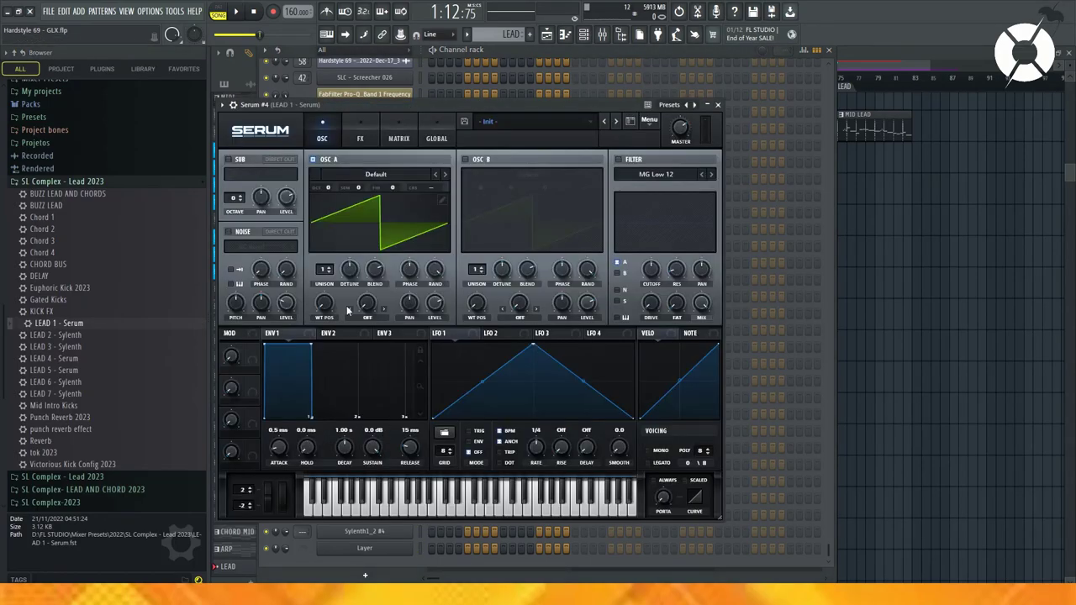
key("Escape")
left_click(64, 182)
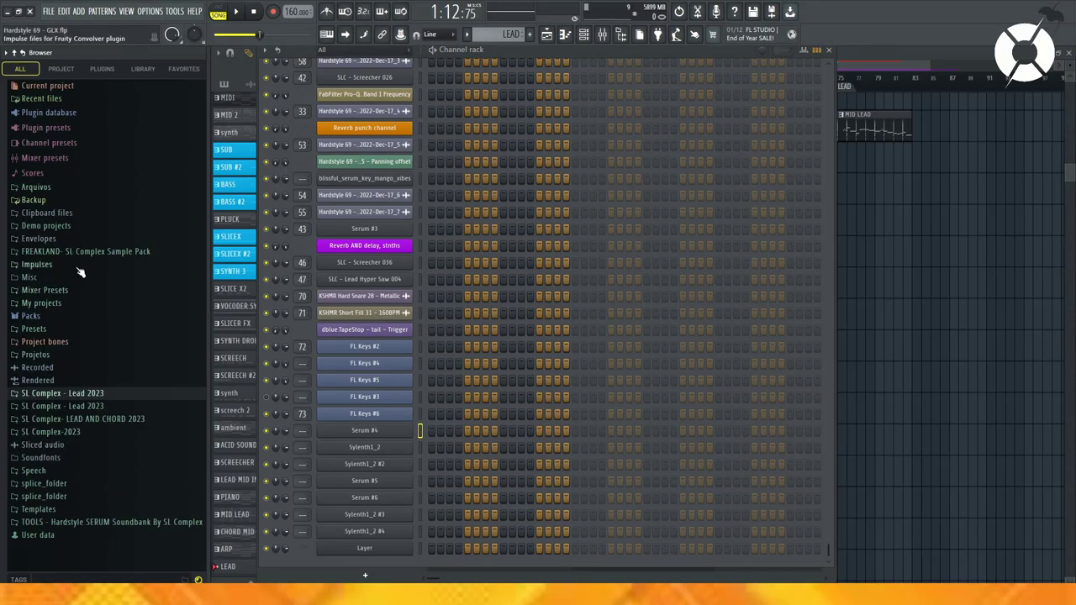
Step: Load the Serum presets LEAD 1 - NEVER, LEAD 4 - NEVER and LEAD 5 - NEVER onto Serum #4, #5 and #6 respectively
left_click(61, 331)
scroll(96, 447, "down", 4)
left_click(107, 450)
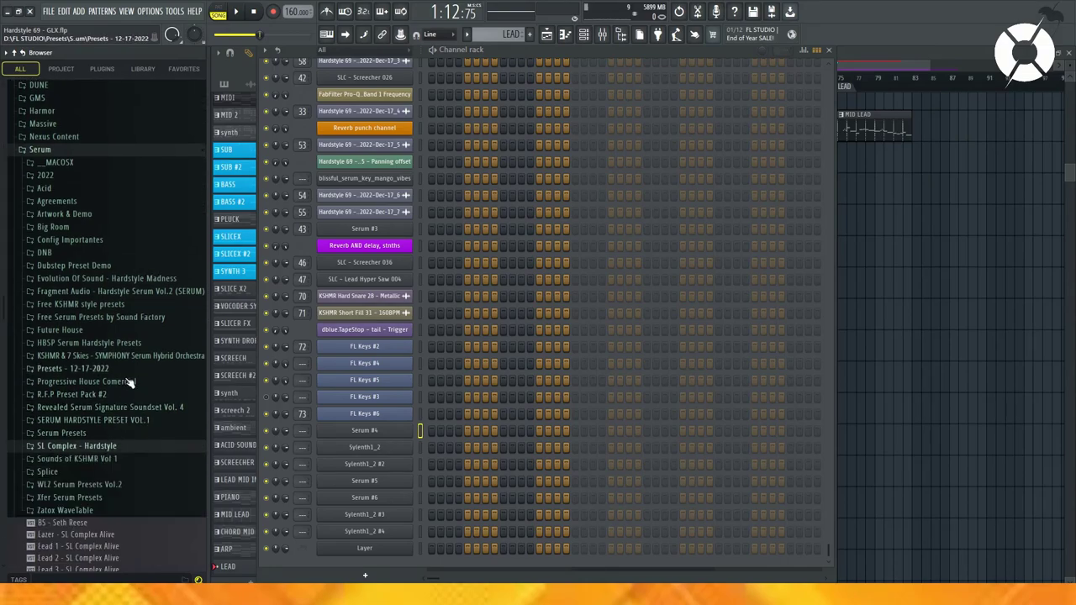
left_click(118, 447)
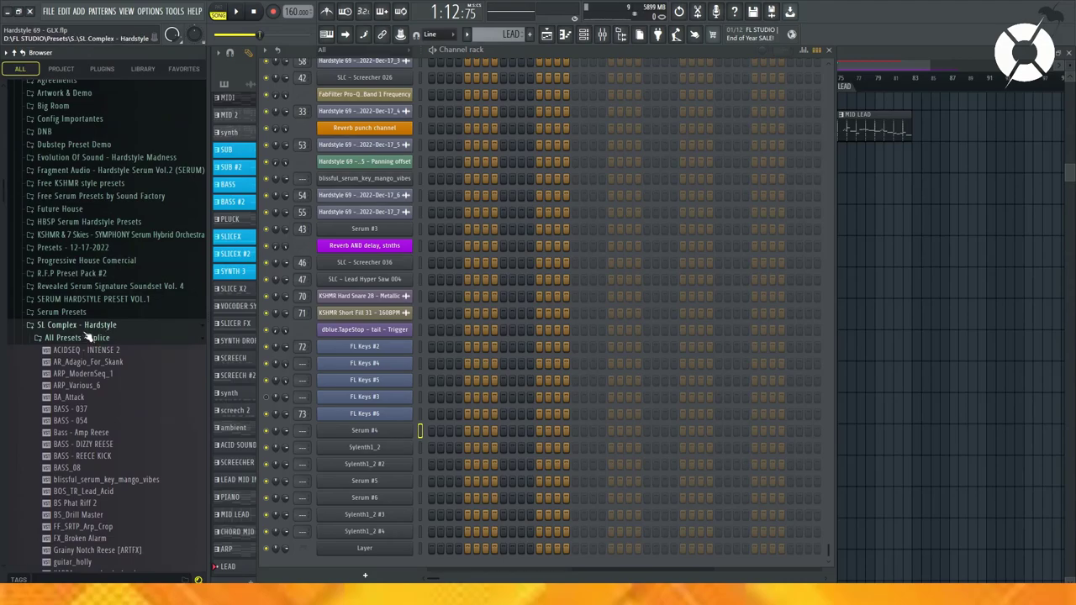
left_click(88, 336)
left_click(110, 444)
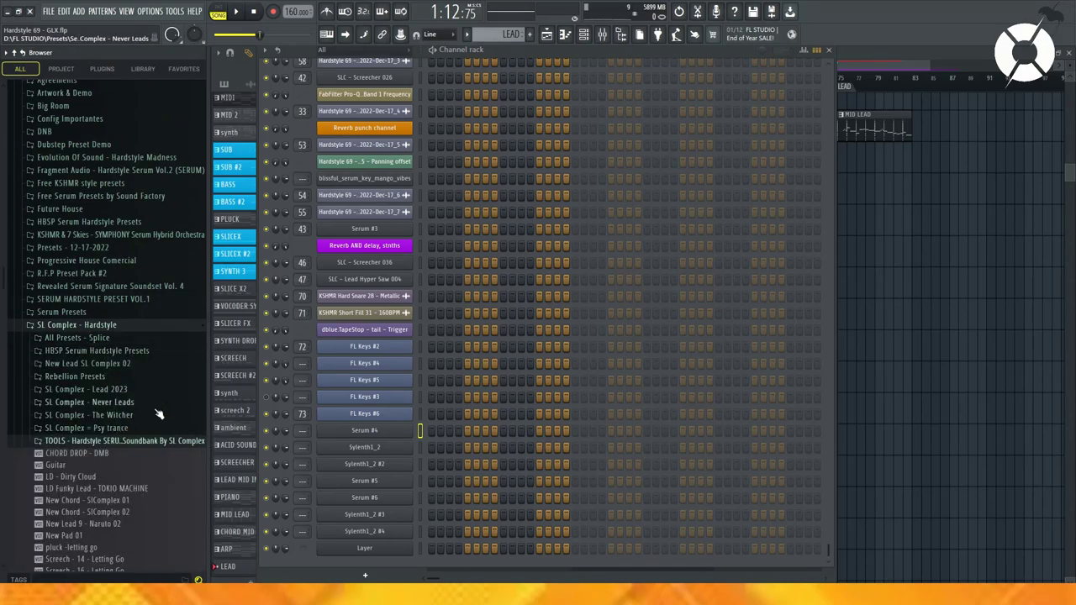
left_click(137, 391)
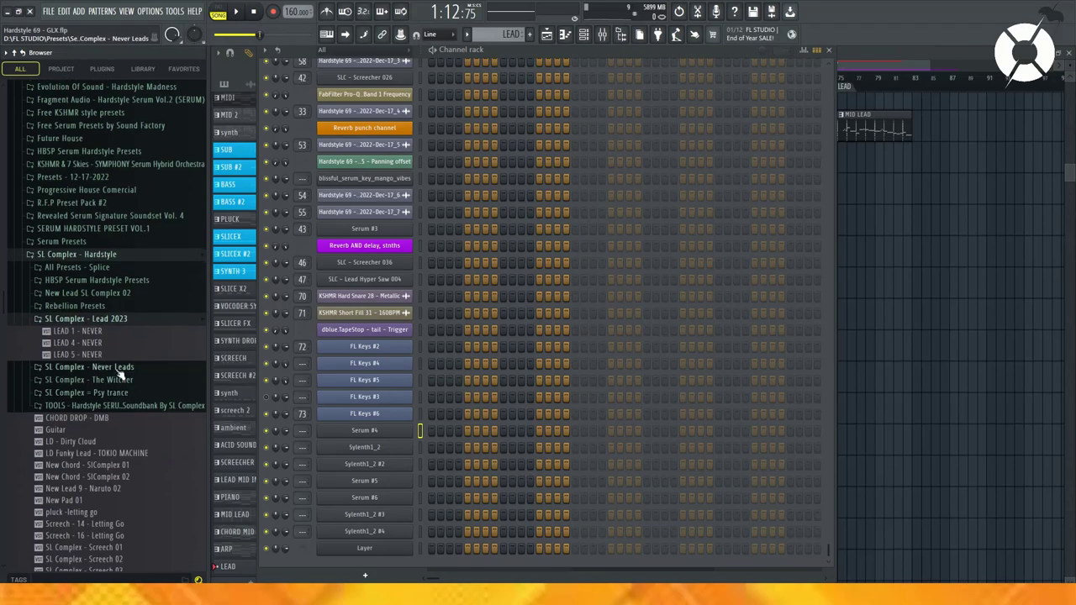
left_click(100, 320)
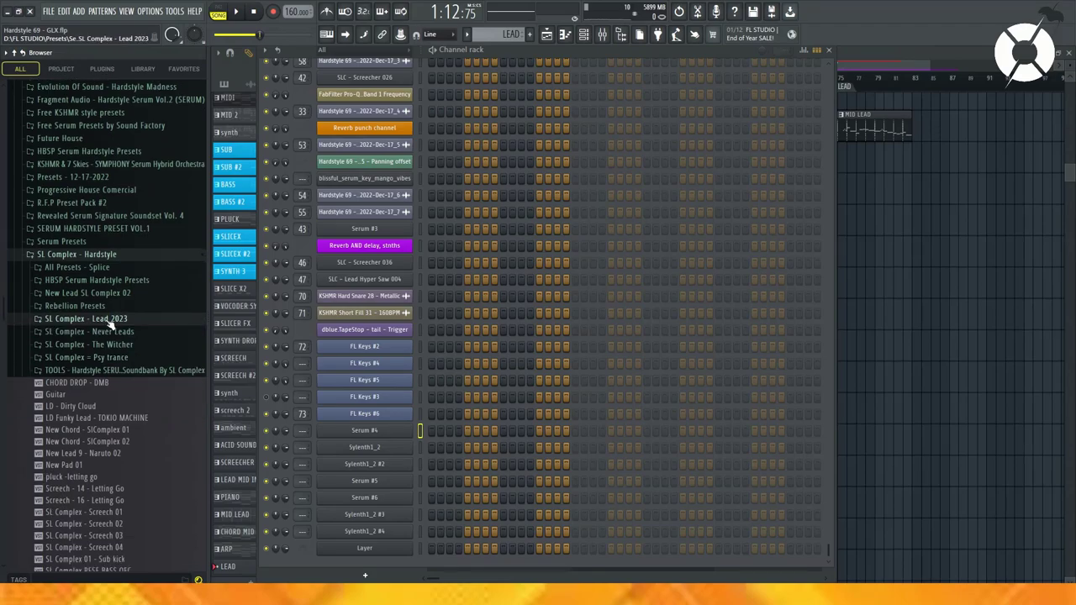
left_click(122, 323)
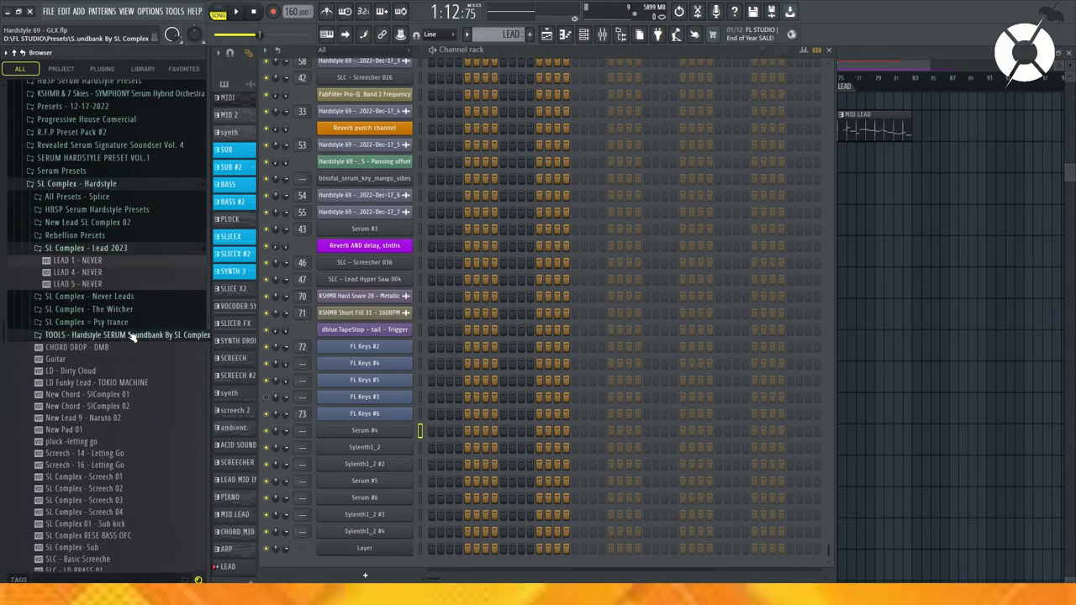
left_click_drag(427, 460, 418, 448)
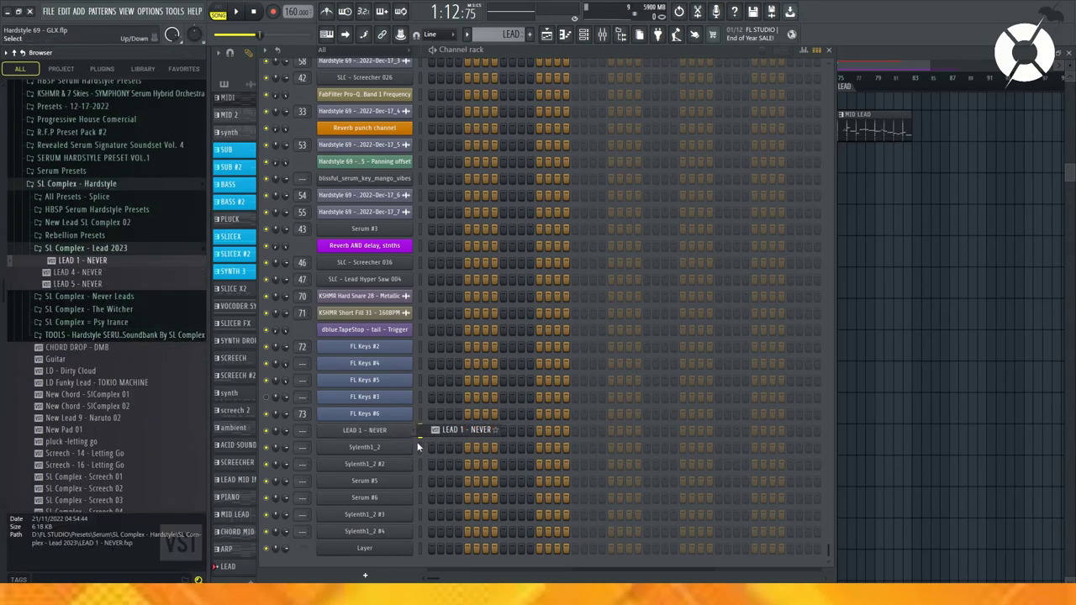
left_click_drag(81, 272, 425, 486)
left_click_drag(120, 353, 420, 497)
Step: Collapse the Serum preset folders and examine both SL Complex - Lead 2023 folders for the remaining lead presets
left_click(90, 254)
scroll(105, 338, "up", 2)
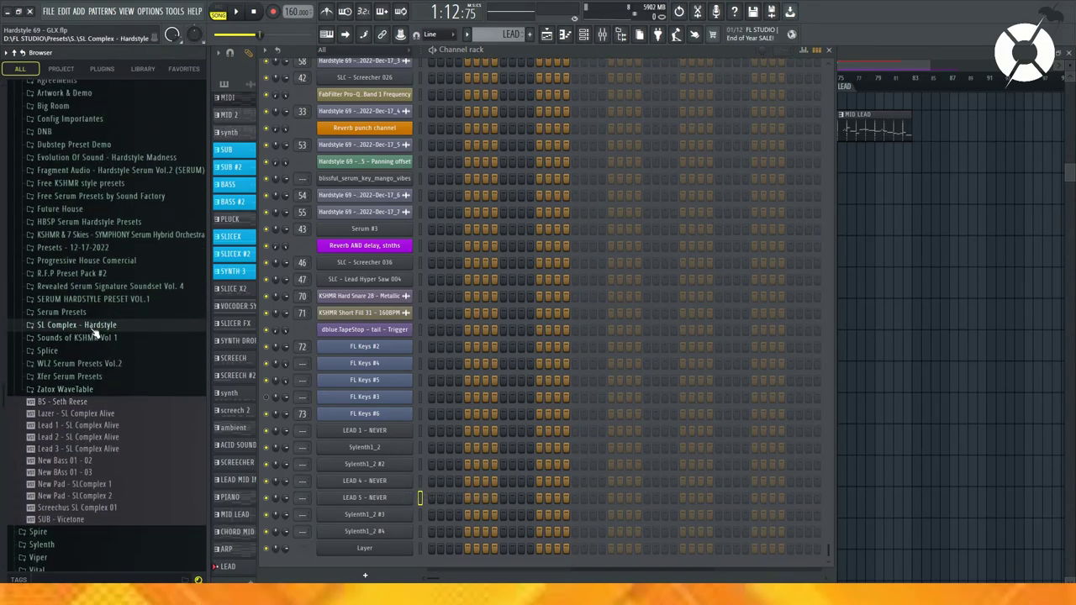
scroll(84, 370, "up", 4)
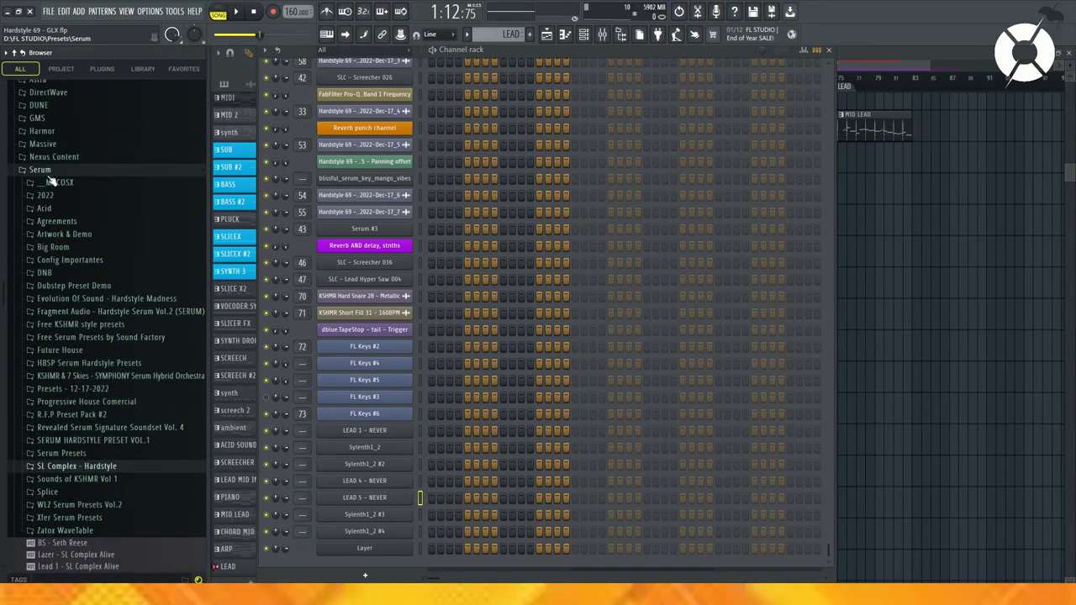
left_click(43, 178)
left_click(67, 435)
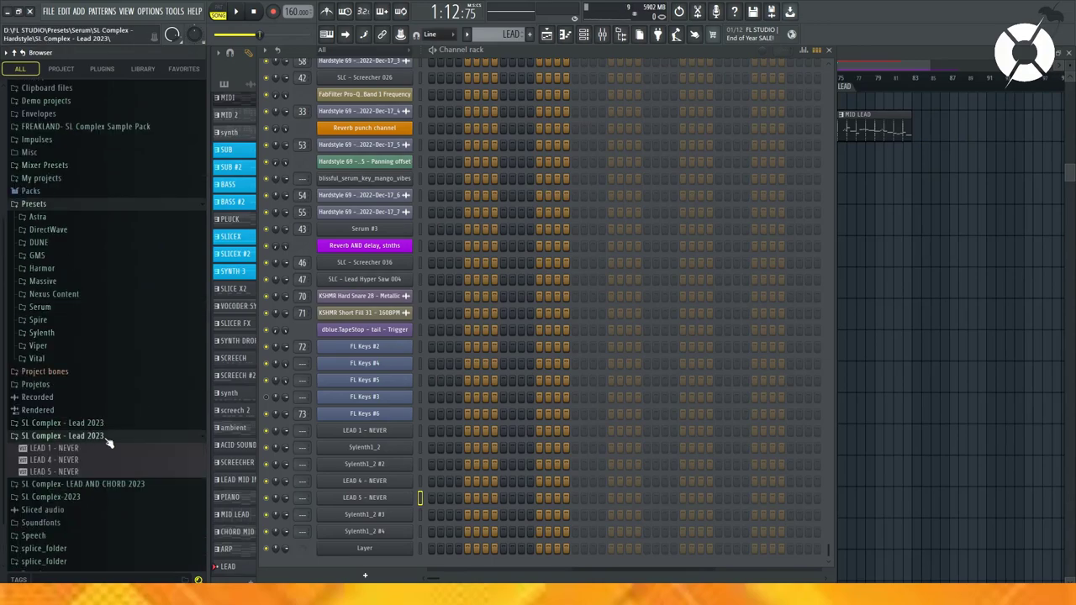
left_click(106, 437)
left_click(108, 424)
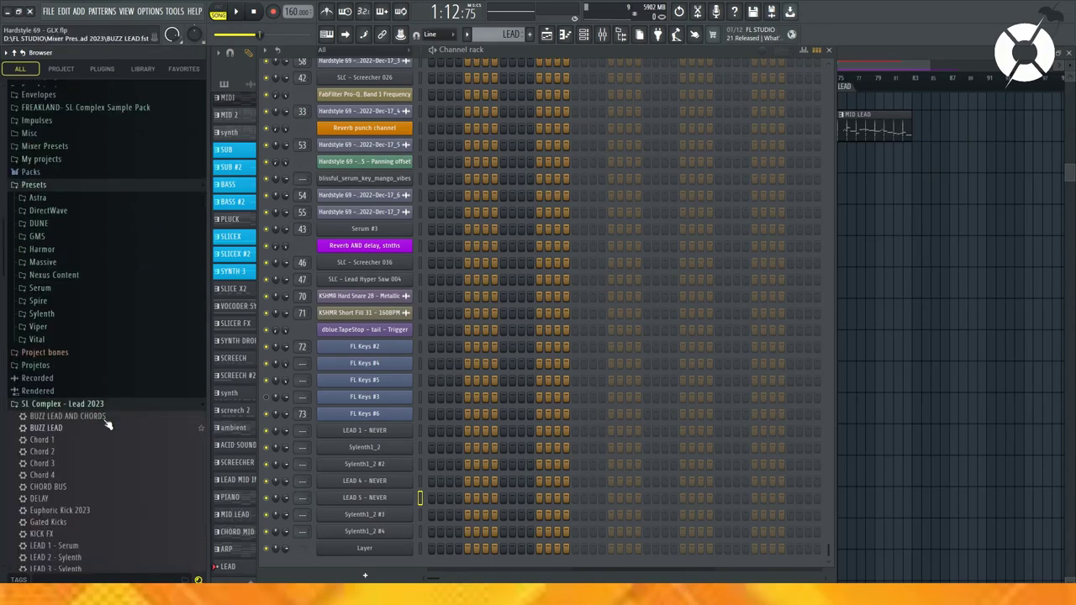
scroll(120, 450, "down", 4)
scroll(72, 420, "up", 5)
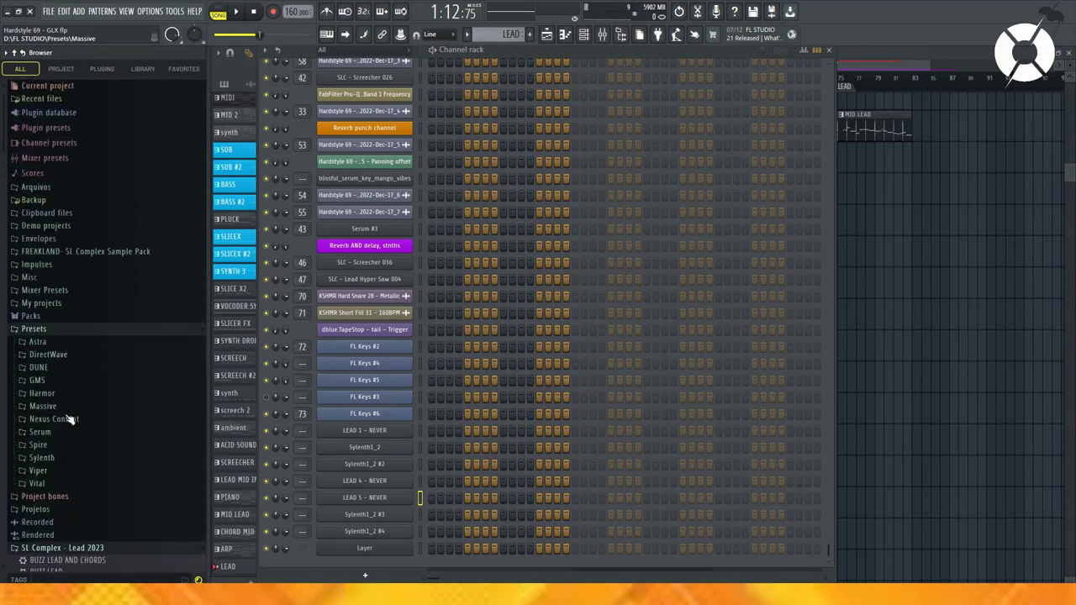
Step: Load LEAD 2 - NEVER and LEAD 3 - Never from the Sylenth SL Complex-2023 folder onto Sylenth1_2 and Sylenth1_2 #2
left_click(59, 462)
scroll(112, 464, "down", 9)
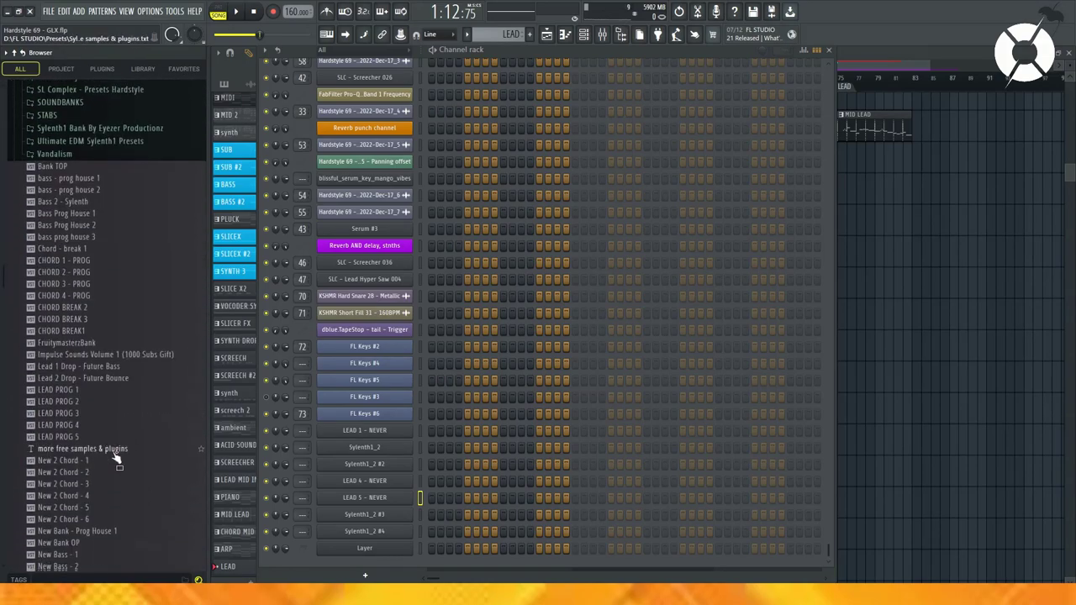
scroll(98, 419, "up", 6)
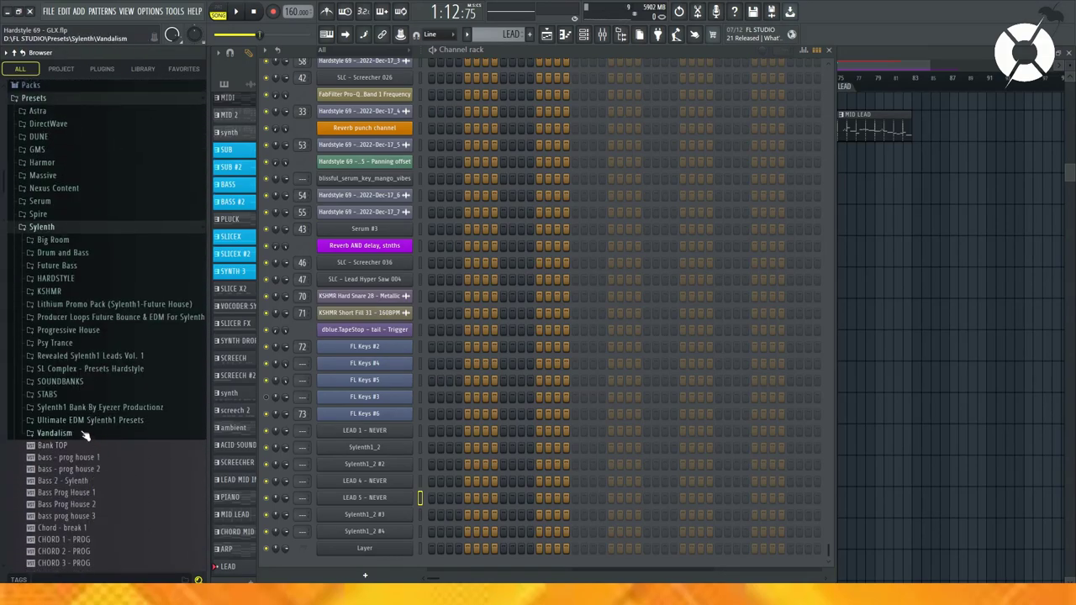
left_click(100, 368)
scroll(143, 345, "up", 2)
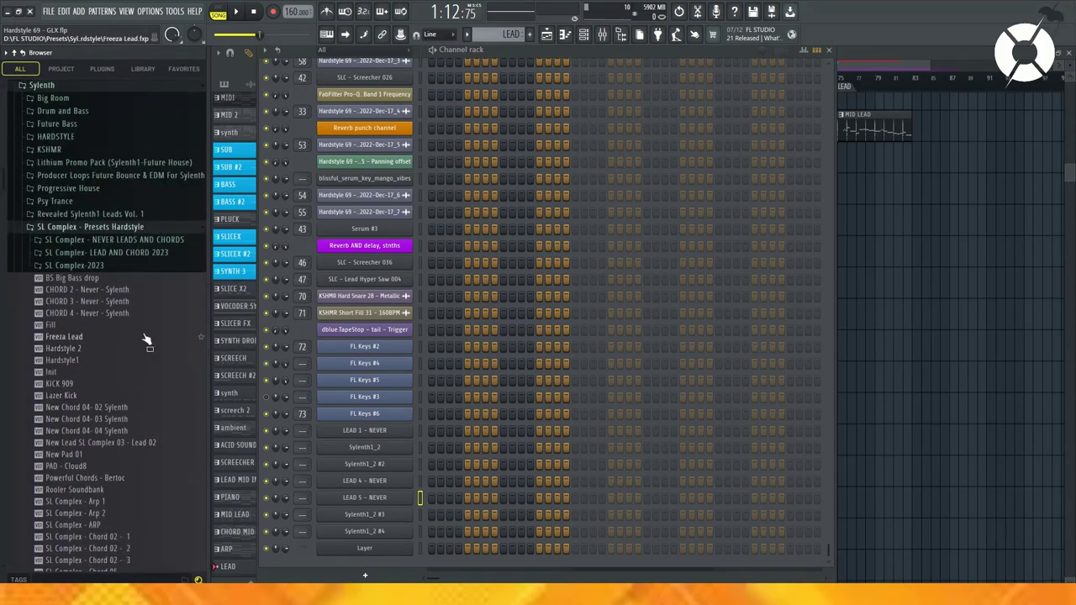
left_click(130, 266)
left_click(418, 448)
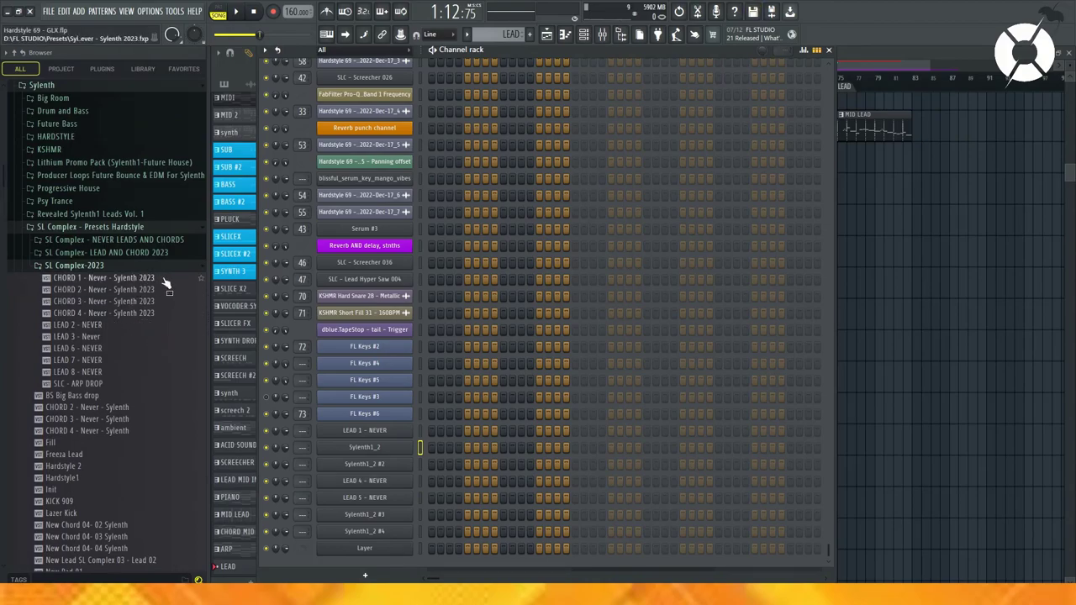
left_click(128, 331)
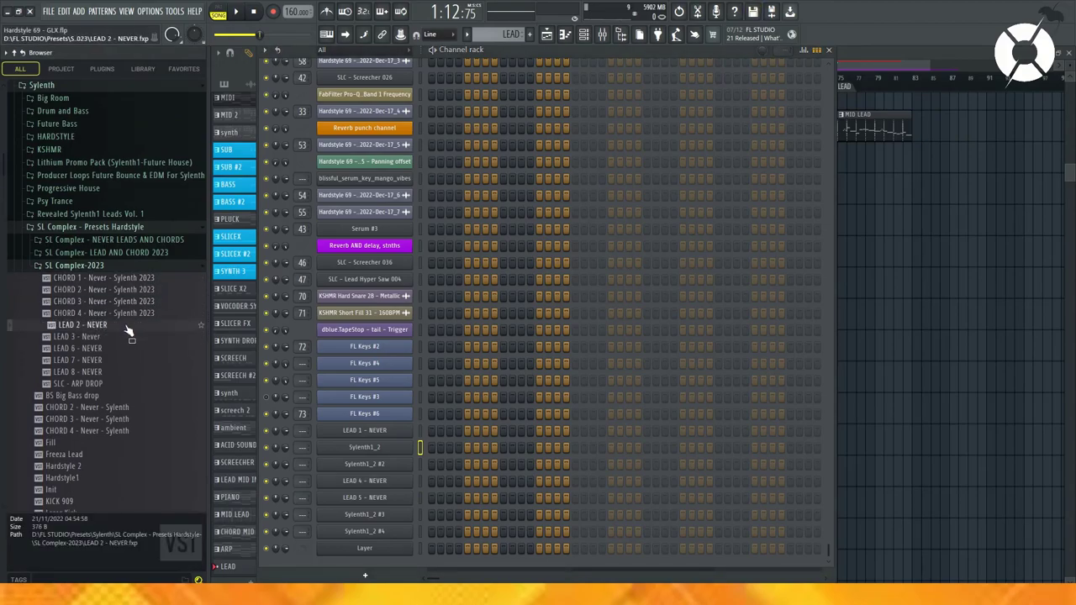
left_click(421, 465)
left_click(112, 339)
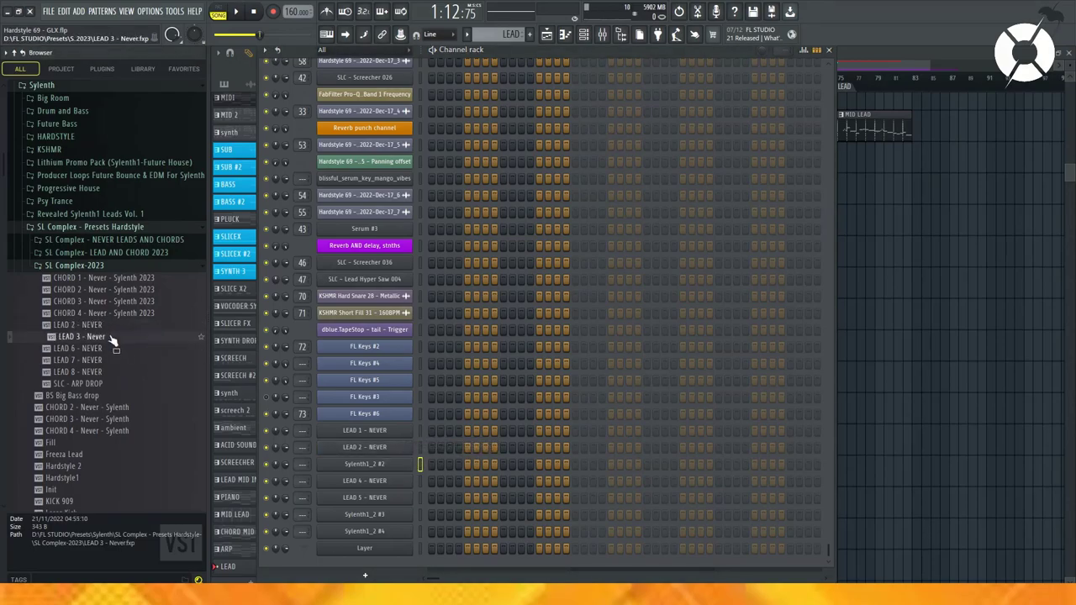
Step: Load LEAD 6 - NEVER onto Sylenth1_2 #3 and LEAD 7 - NEVER onto Sylenth1_2 #4
left_click(420, 498)
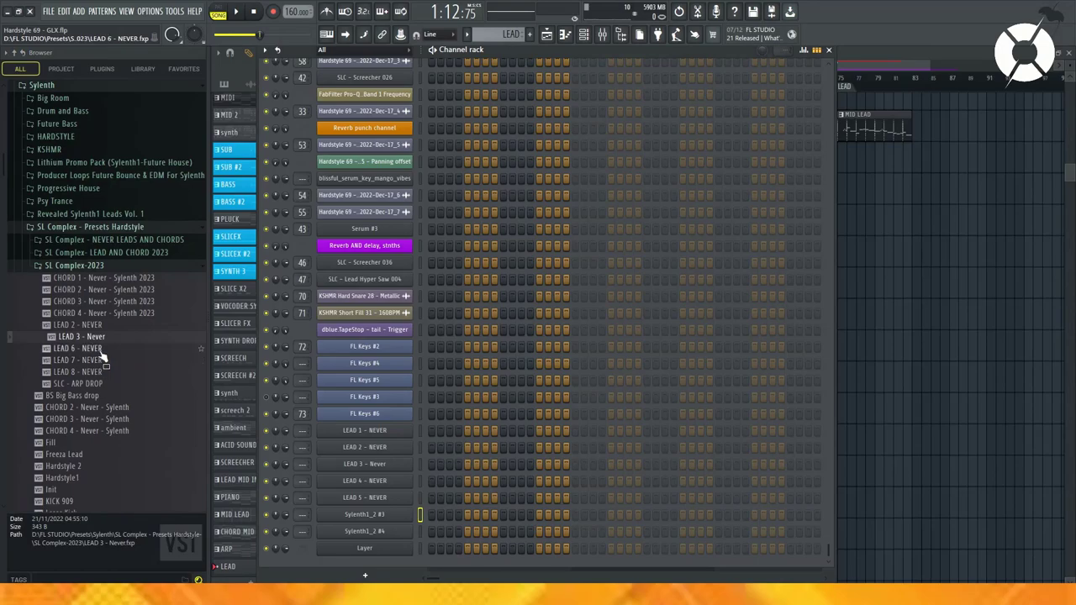
left_click_drag(100, 357, 418, 516)
left_click_drag(82, 360, 418, 531)
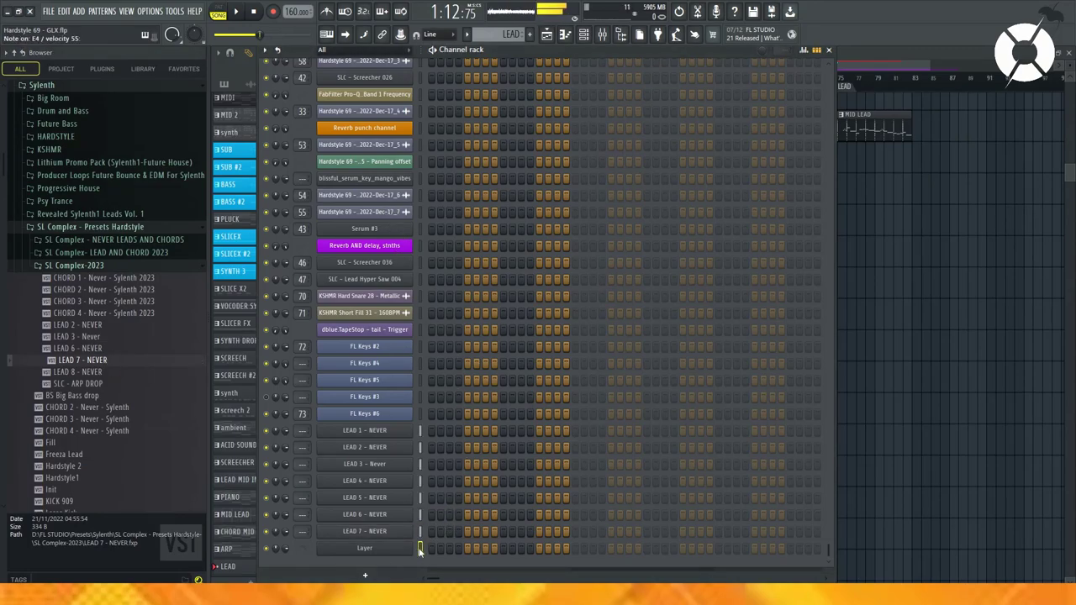
Step: Copy all the melody notes of the MID LEAD pattern from the FL Keys #4 piano roll
left_click(872, 49)
double_click(855, 130)
left_click_drag(761, 68, 666, 80)
key("ctrl+a")
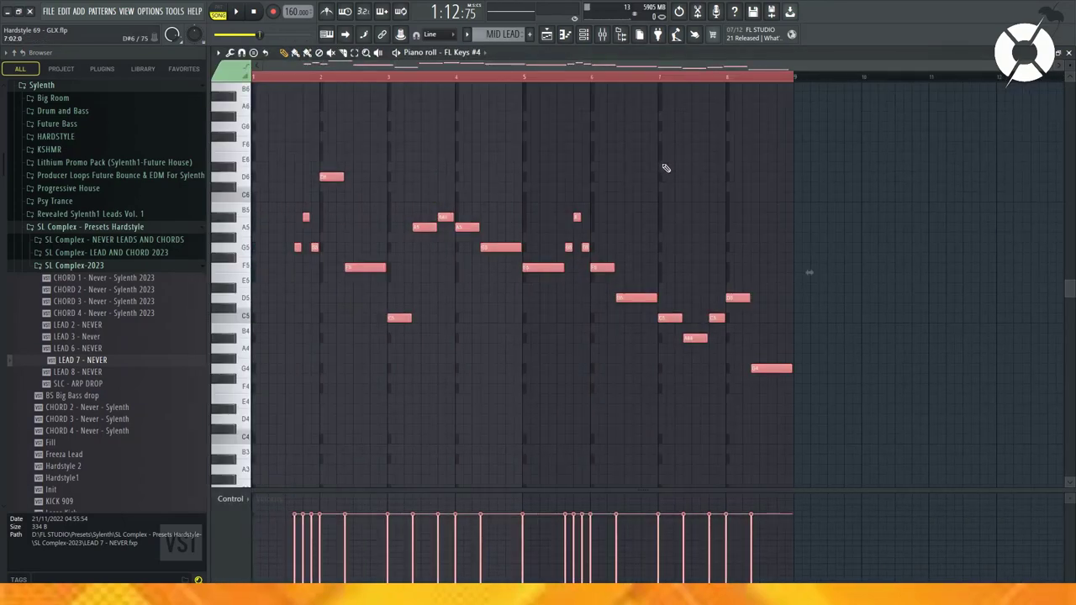
key("F5")
left_click(586, 38)
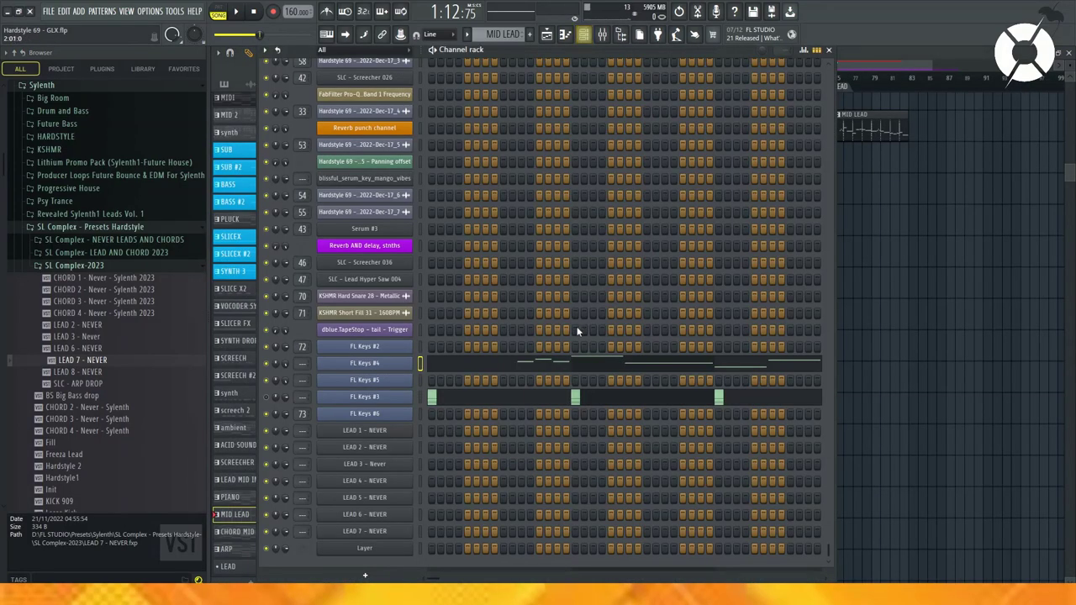
Step: Switch to the LEAD pattern and paste the copied melody into the Layer channel's piano roll
key("F6")
scroll(577, 125, "up", 1)
left_click(585, 37)
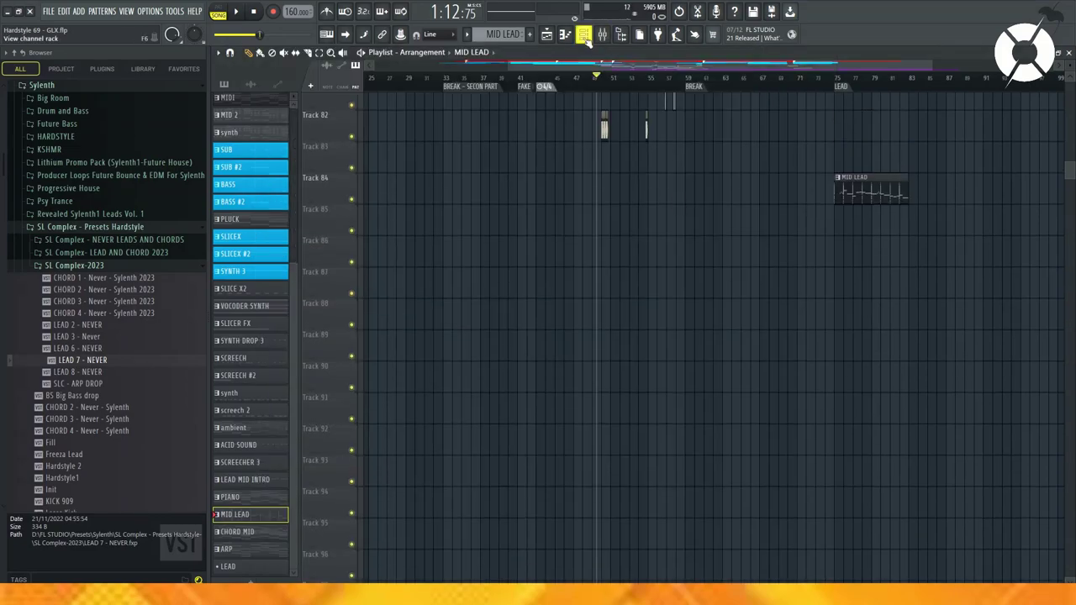
key("F6")
left_click(468, 34)
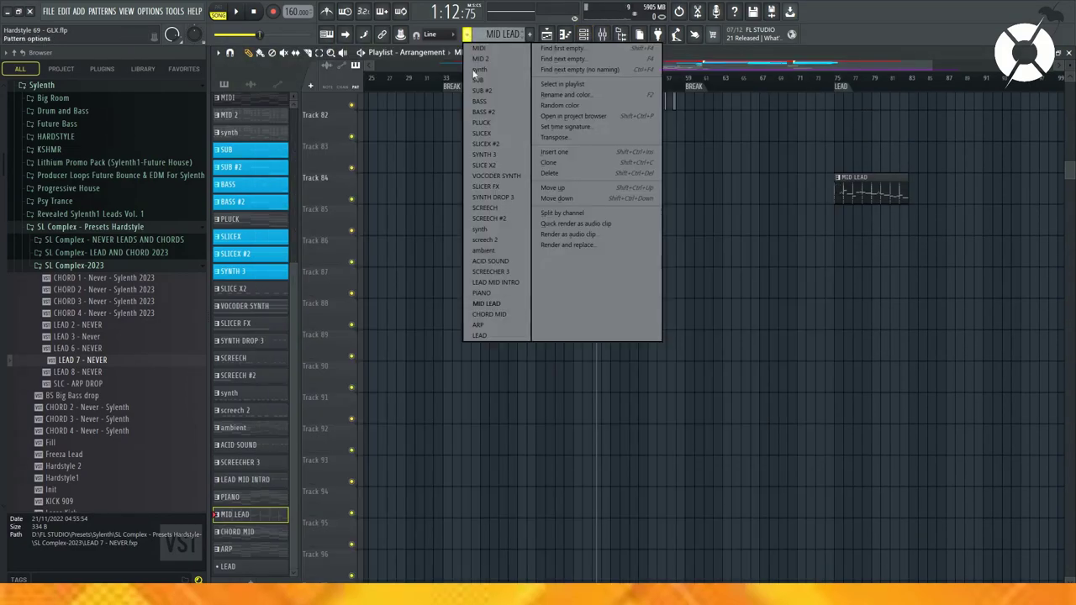
left_click(503, 330)
left_click(585, 37)
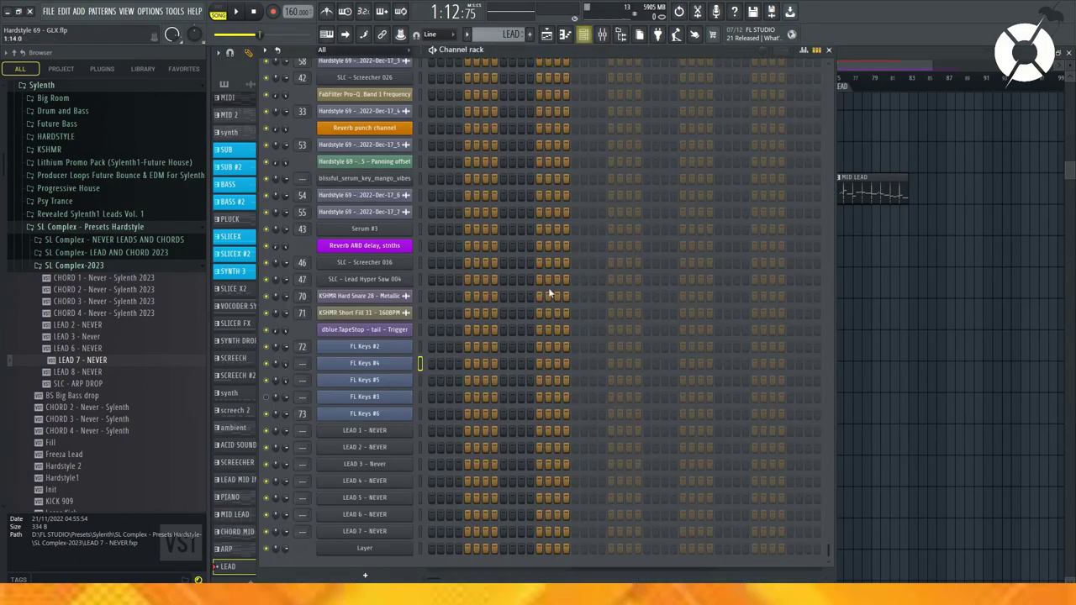
right_click(409, 550)
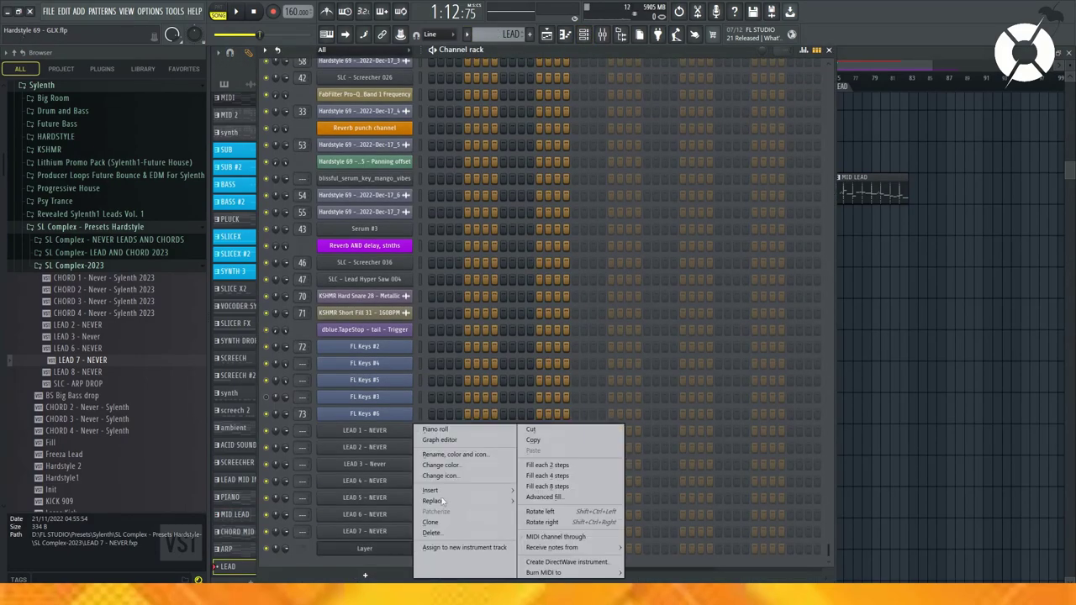
left_click(481, 430)
key("Escape")
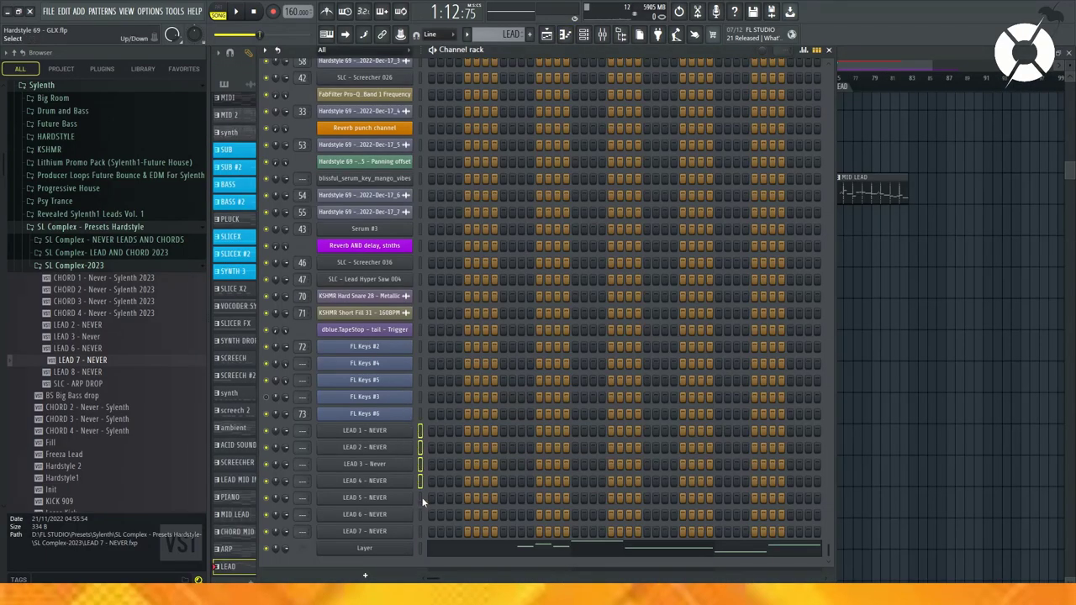
Step: Route the seven LEAD channels to mixer tracks 108 to 114
left_click(603, 35)
left_click_drag(533, 206, 669, 214)
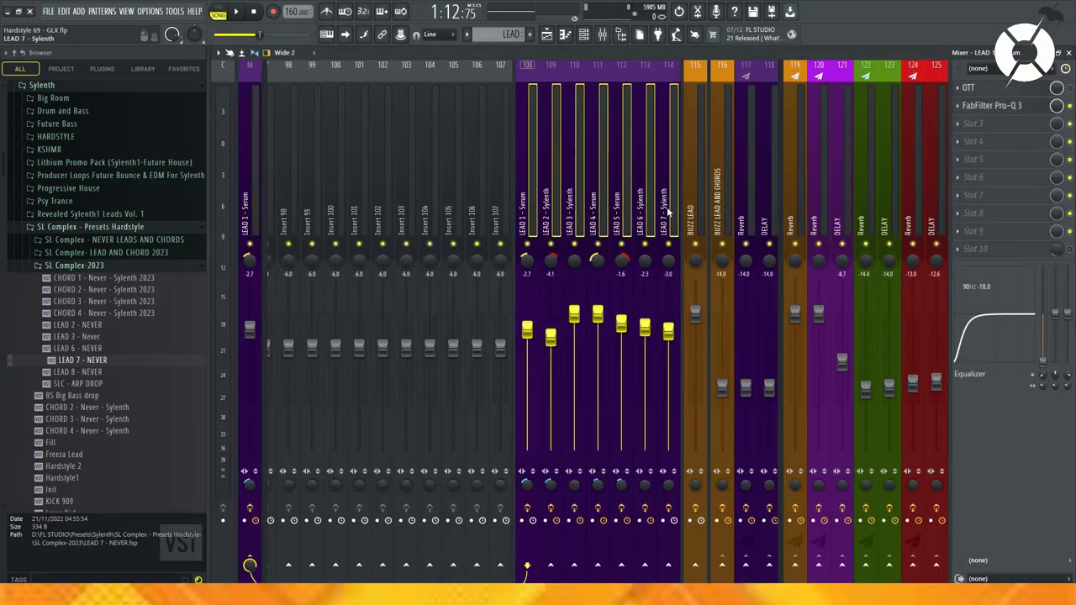
key("F9")
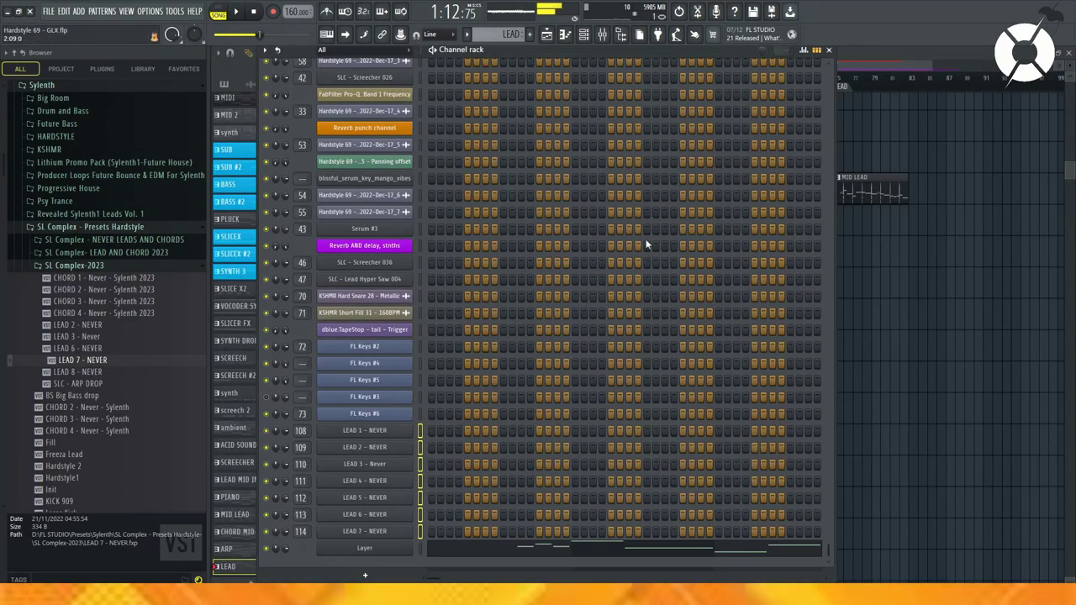
Step: Select only the Layer channel and check its playback levels on the LEAD mixer tracks
left_click(420, 550)
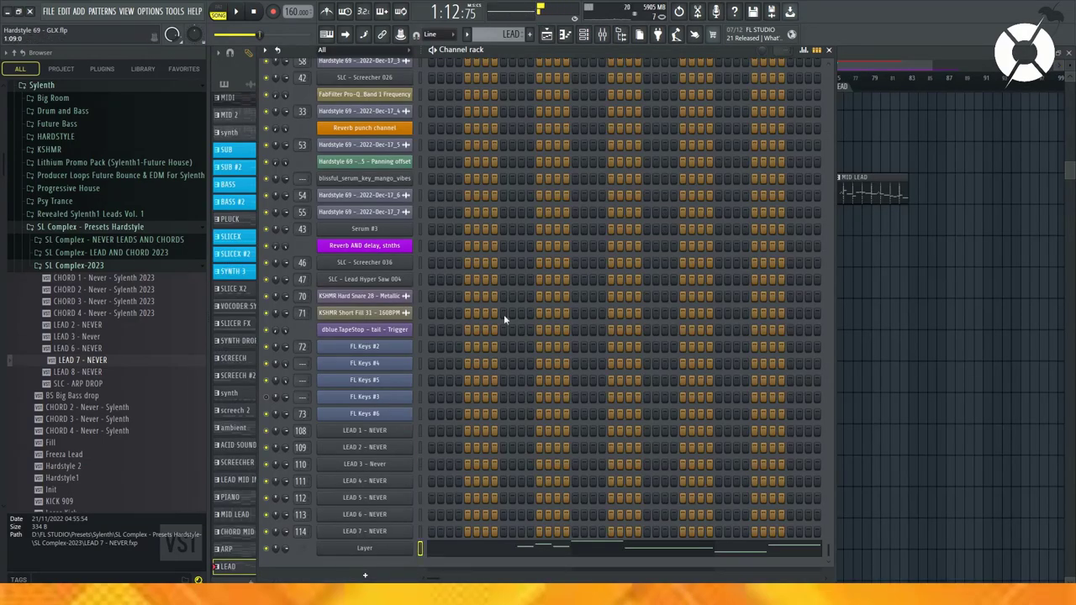
left_click(609, 37)
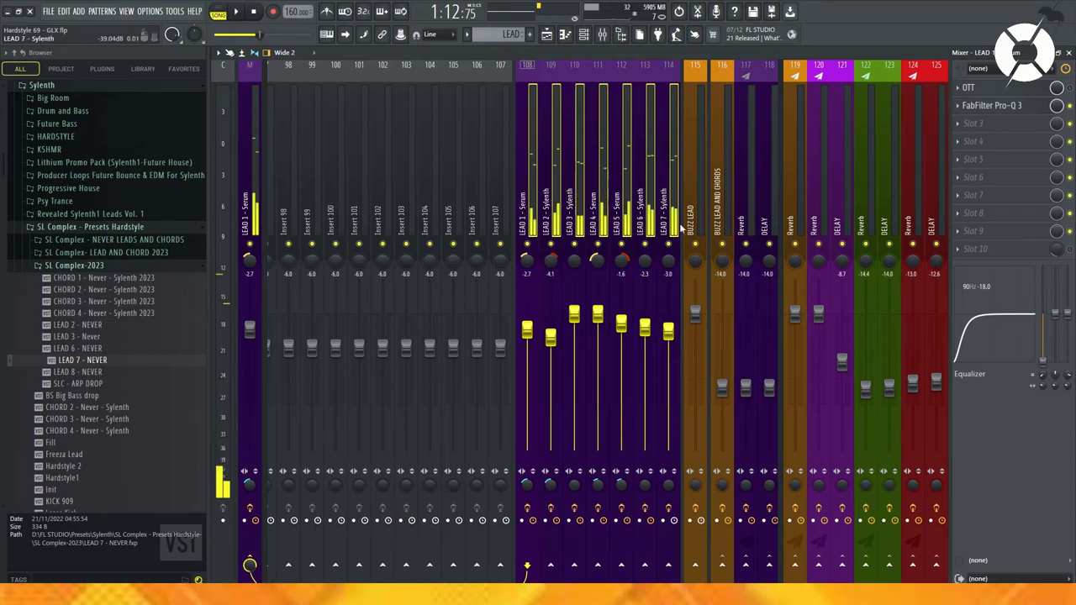
left_click(601, 159)
key("space")
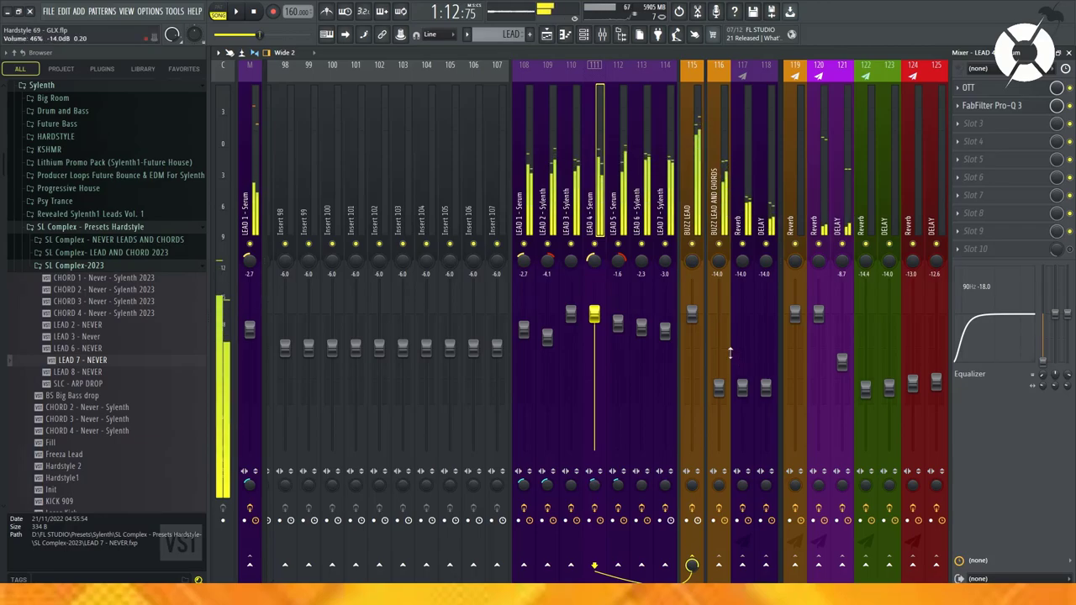
Step: Reset the volume of the BUZZ LEAD AND CHORDS track and its Reverb and DELAY tracks, 117 and 118, to 0 dB
right_click(720, 395)
left_click(737, 403)
right_click(743, 386)
left_click(761, 393)
right_click(767, 390)
left_click(784, 396)
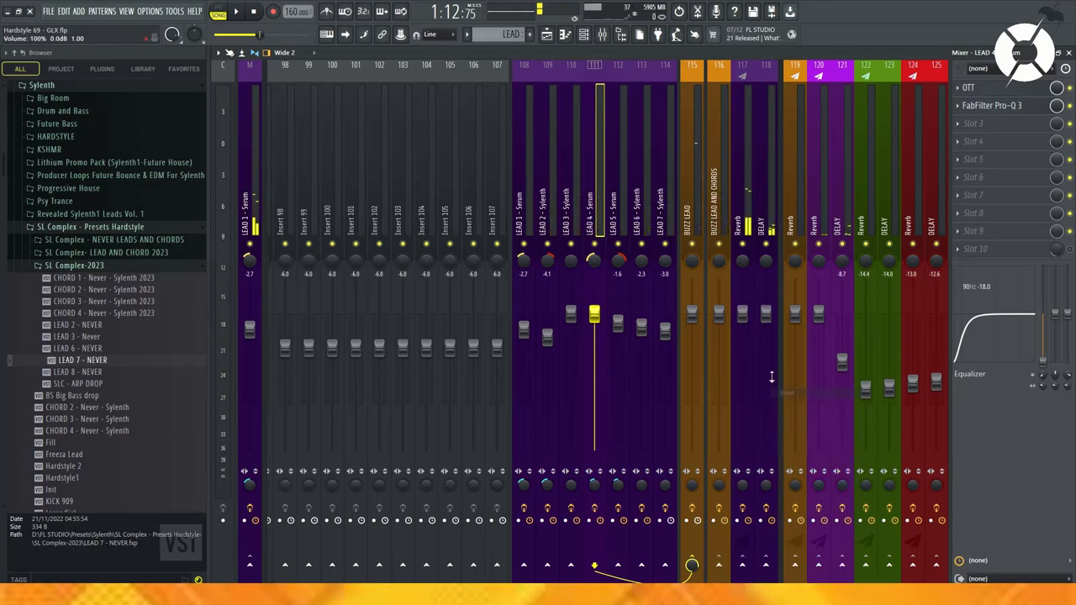
Step: Lower BUZZ LEAD AND CHORDS to -4.5 dB and set Reverb track 117 and DELAY track 118 to -8 dB
left_click(719, 325)
left_click_drag(720, 325, 742, 359)
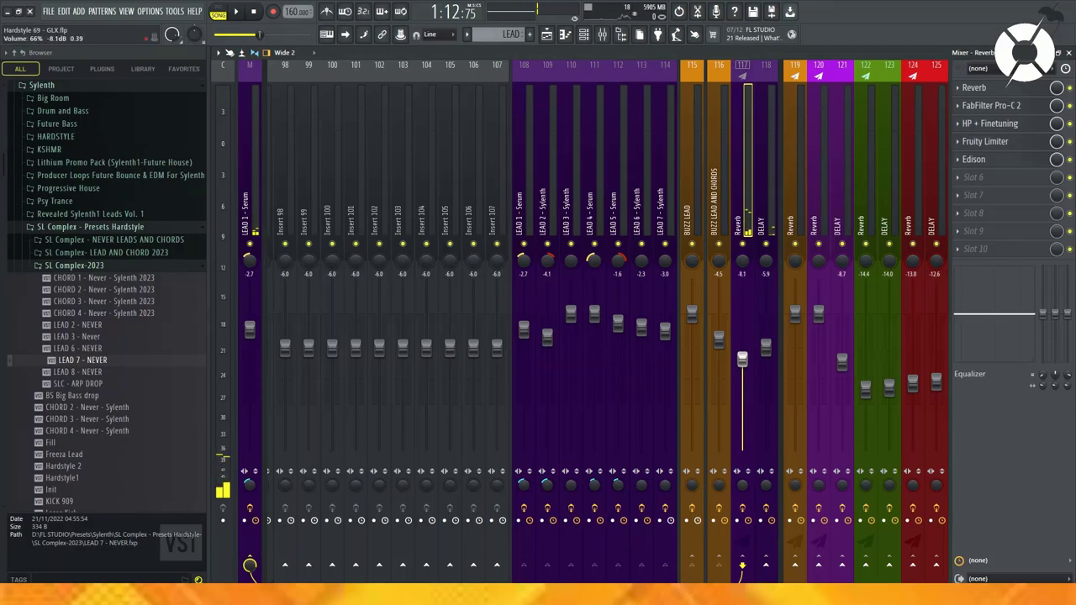
right_click(743, 359)
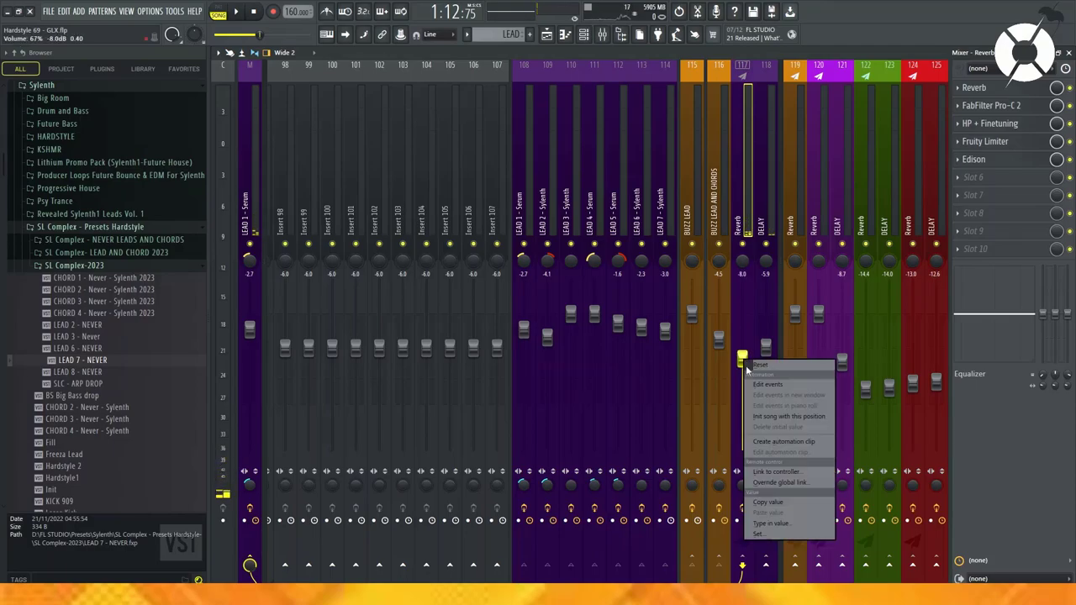
left_click(797, 504)
right_click(767, 350)
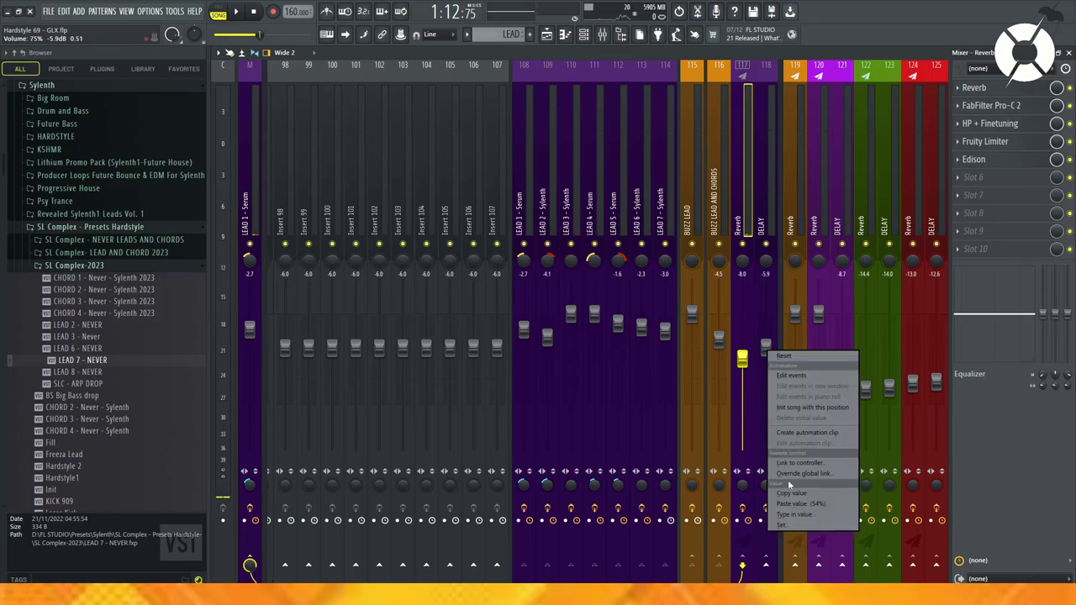
left_click(795, 515)
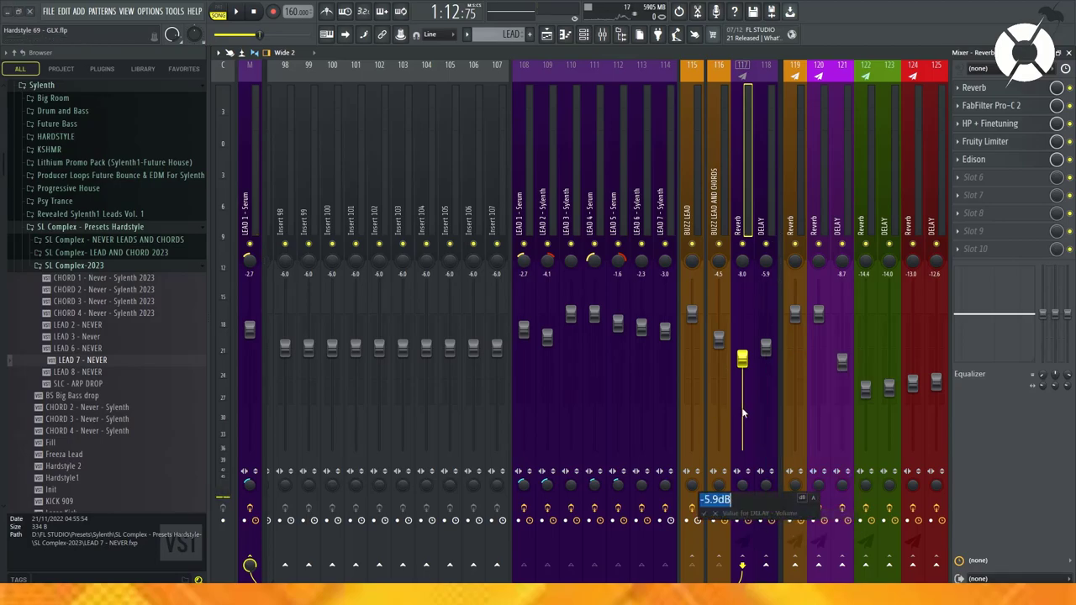
type("-8")
key("Return")
Step: Place the LEAD pattern at bar 75 on playlist Track 85 and remove the MID LEAD clip from Track 84
left_click(643, 103)
key("F9")
key("F6")
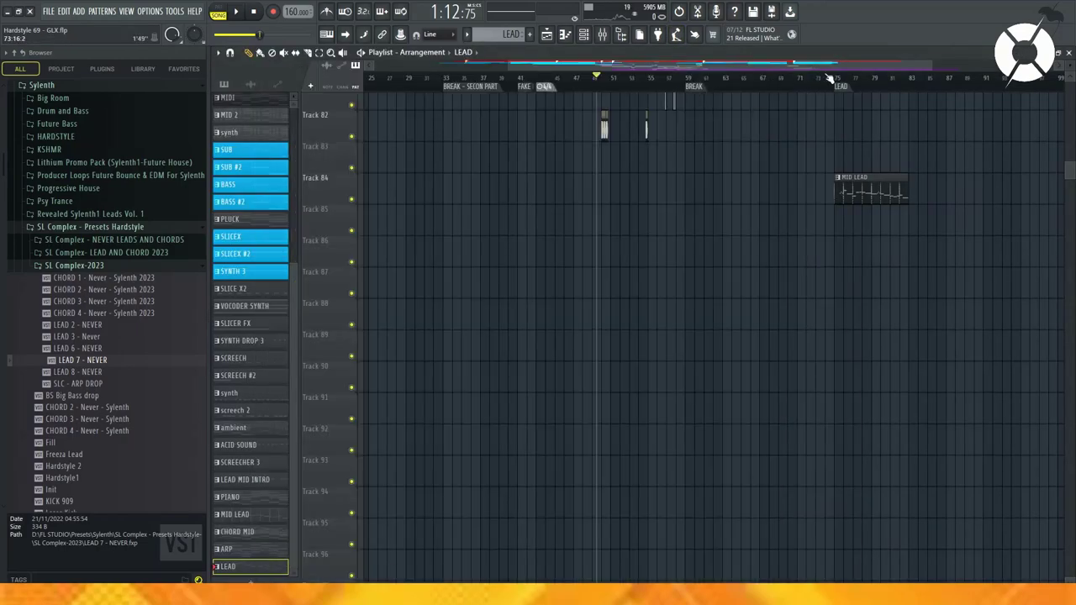
scroll(821, 78, "up", 3)
left_click(833, 210)
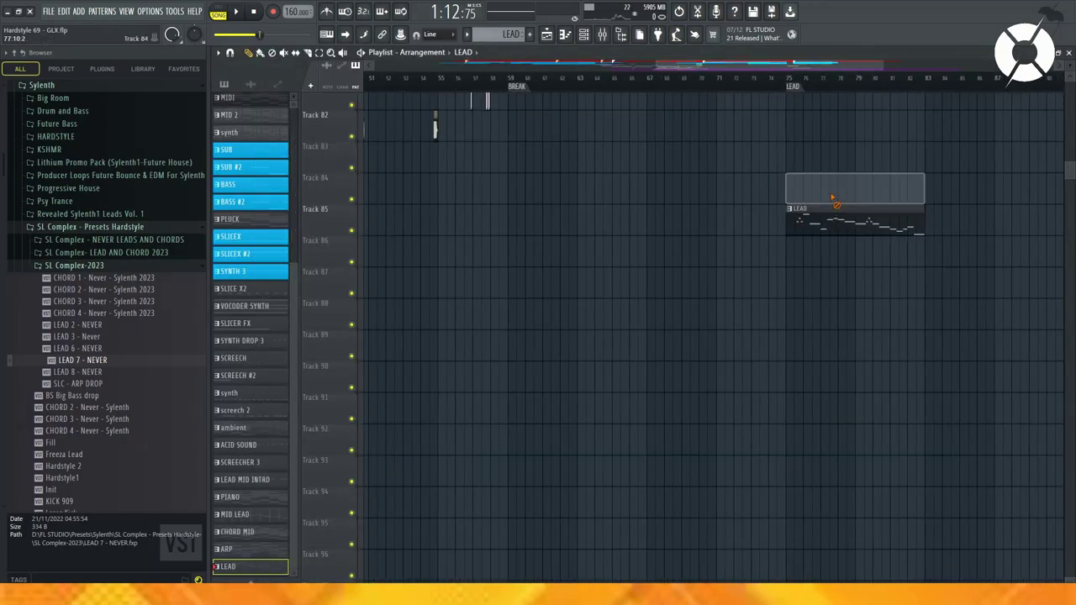
Step: Play the arrangement from bar 75 and check the lead levels in the mixer
left_click(785, 85)
key("space")
scroll(810, 85, "down", 3)
scroll(820, 84, "down", 3)
key("F9")
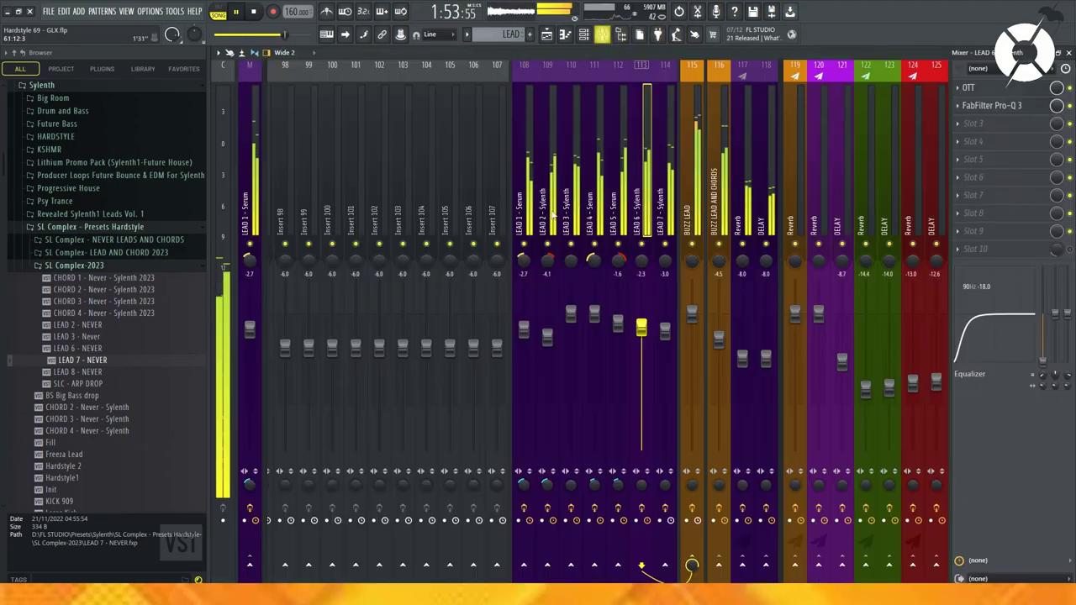
Step: Disable ShaperBox2 on the BUZZ LEAD AND CHORDS track and replay the lead section from bar 75
left_click(728, 194)
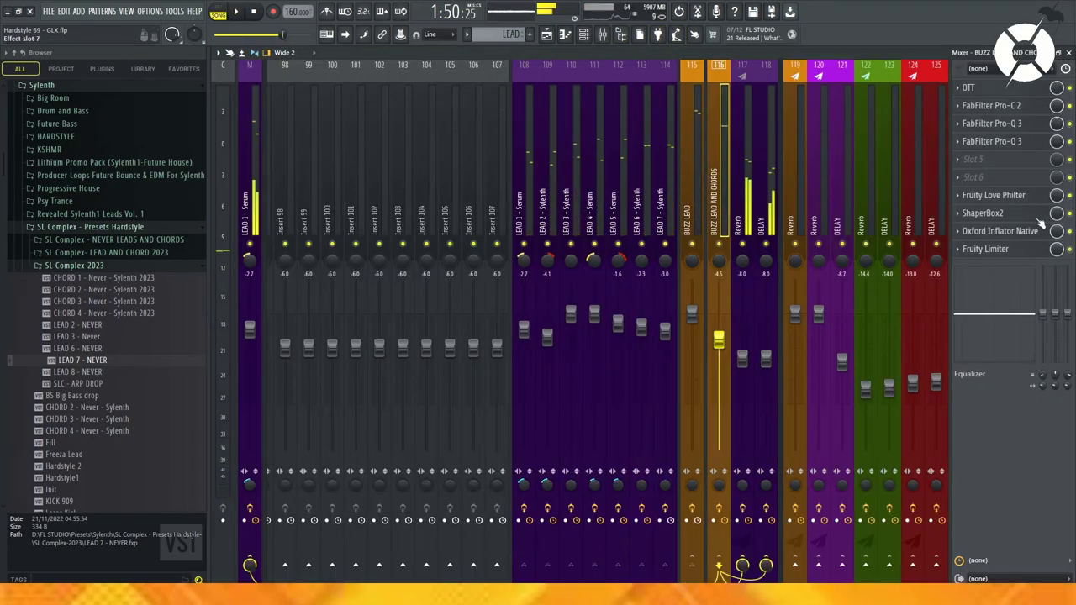
key("F9")
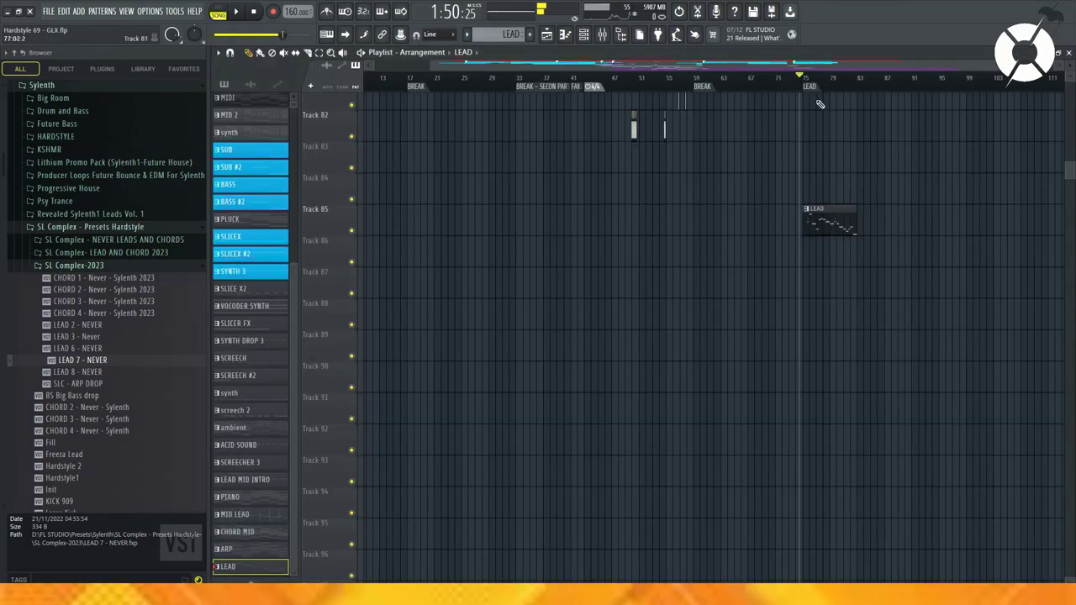
scroll(807, 86, "up", 3)
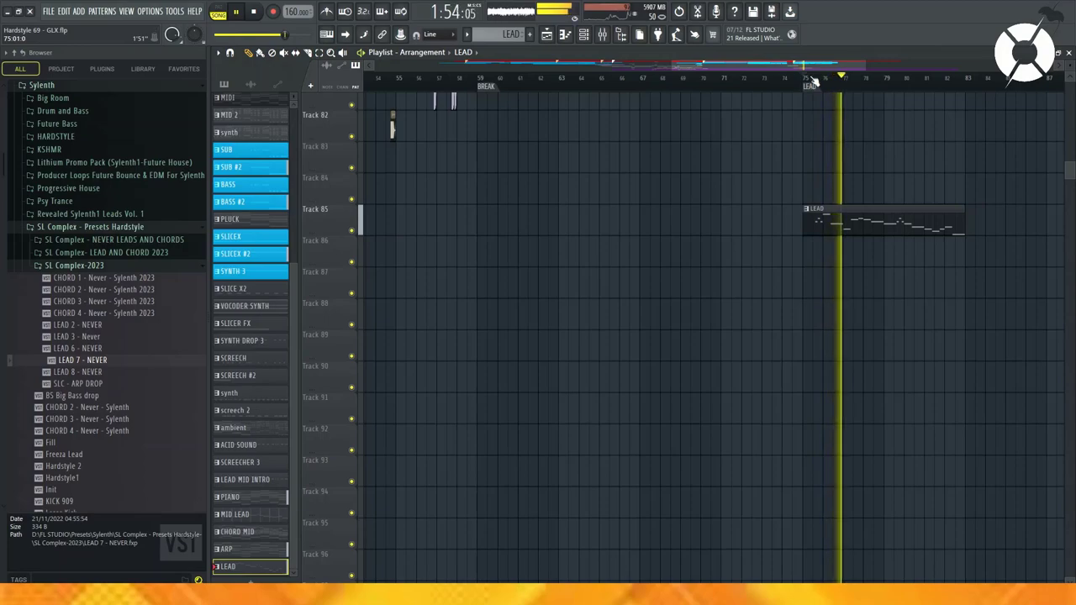
key("F9")
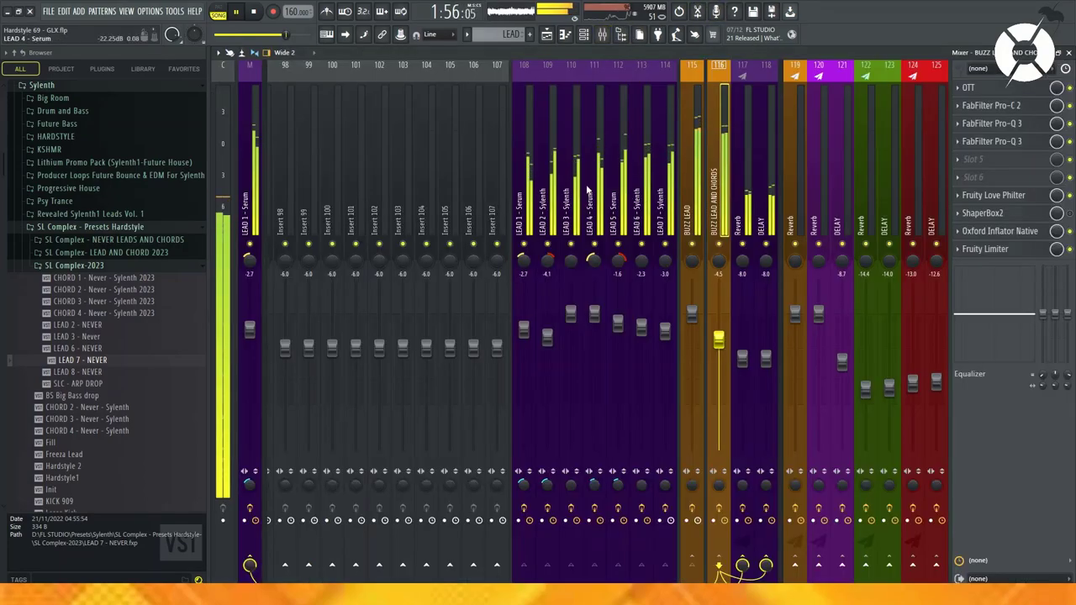
Step: Stop playback and raise the BUZZ LEAD AND CHORDS track volume to -1.0 dB
key("space")
left_click_drag(721, 337, 720, 320)
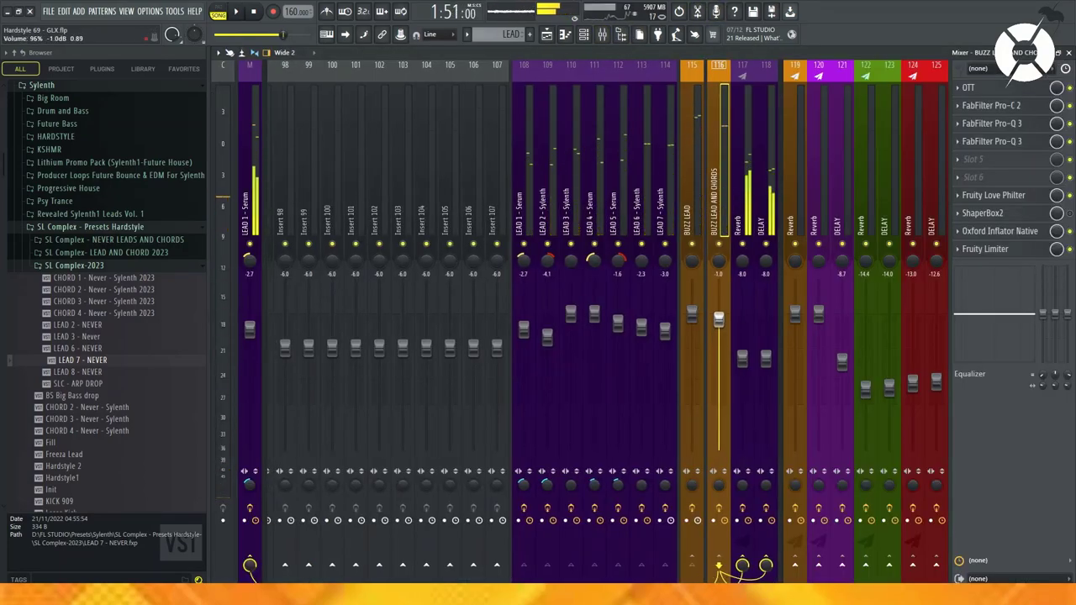
key("F9")
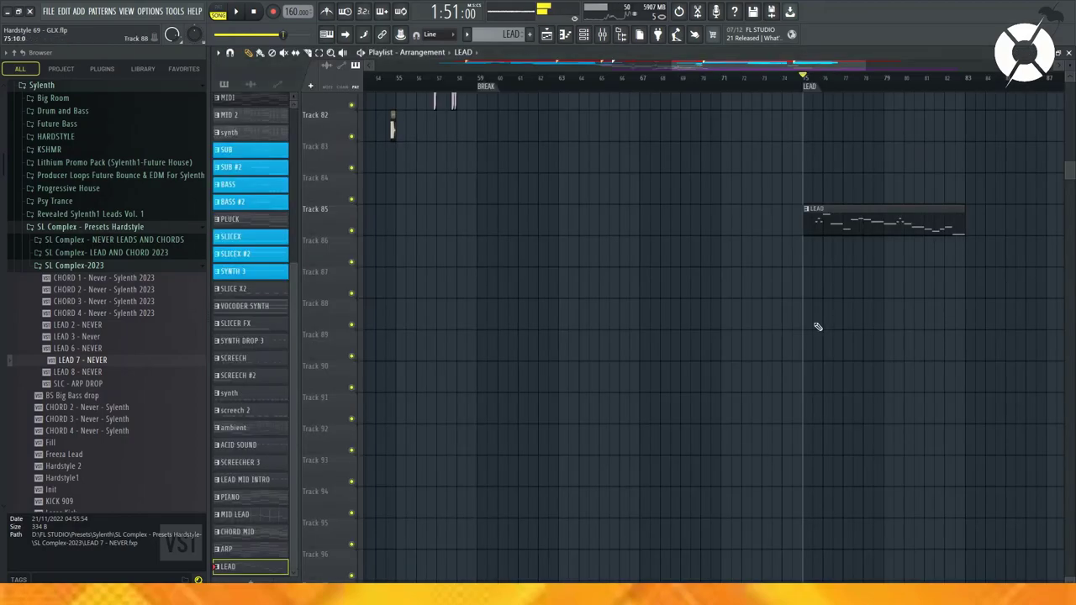
Step: Open the LEAD clip's notes in the piano roll and play the pattern on its own in pattern mode
double_click(838, 227)
left_click(213, 12)
key("space")
scroll(347, 80, "up", 3)
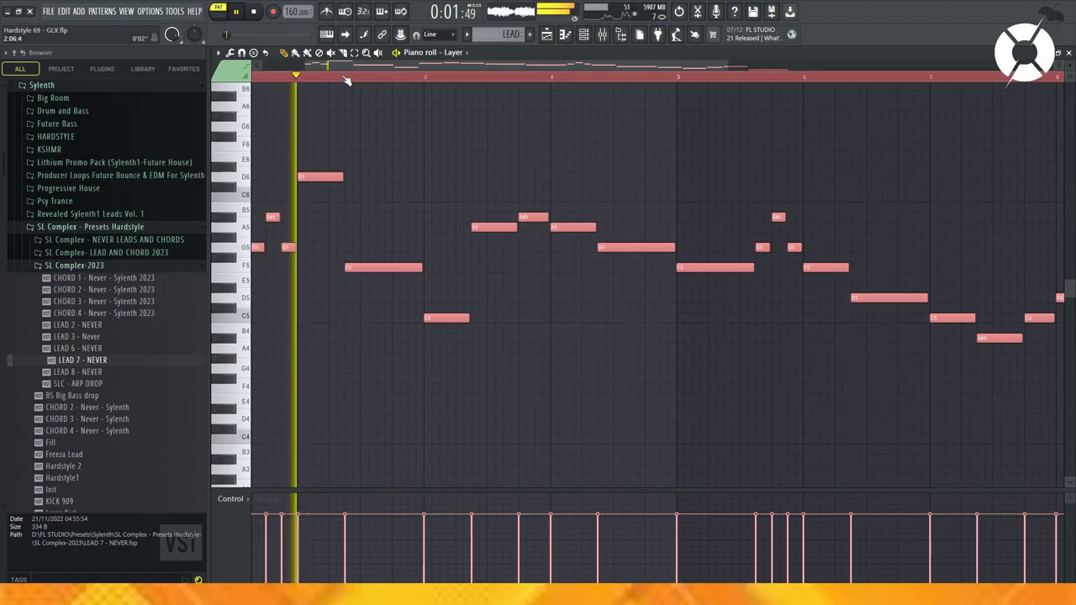
Step: Transpose all the LEAD melody notes up one octave and listen to the pattern
key("ctrl+Up")
scroll(431, 77, "down", 2)
scroll(308, 82, "up", 3)
scroll(308, 82, "down", 1)
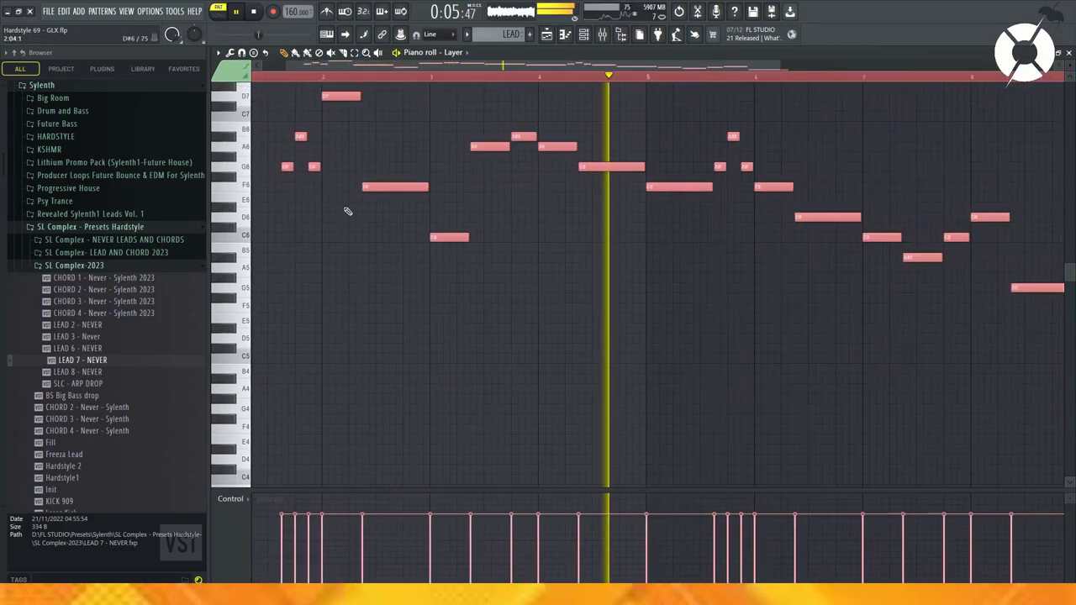
key("space")
Step: Add a short G5 note in bar 2 below the end of the D7 note and play the melody
scroll(280, 81, "up", 3)
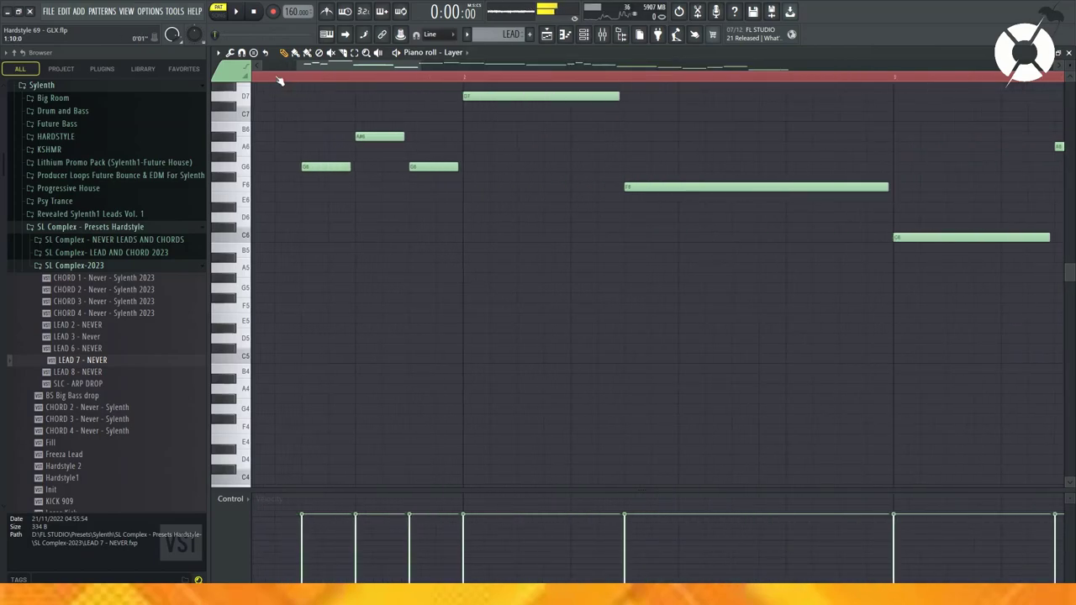
left_click_drag(423, 166, 585, 286)
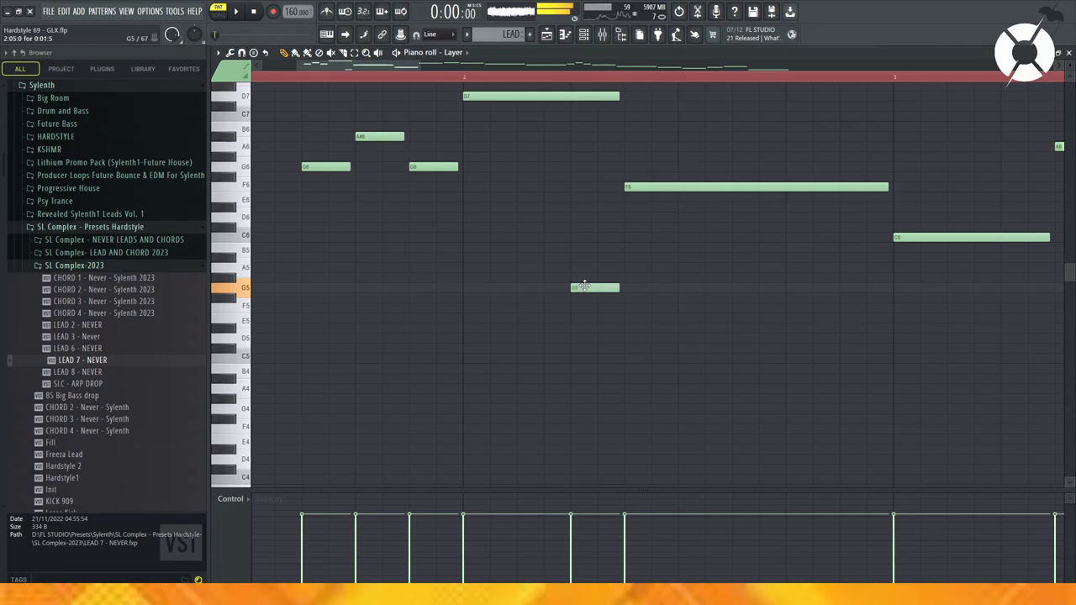
scroll(629, 93, "down", 4)
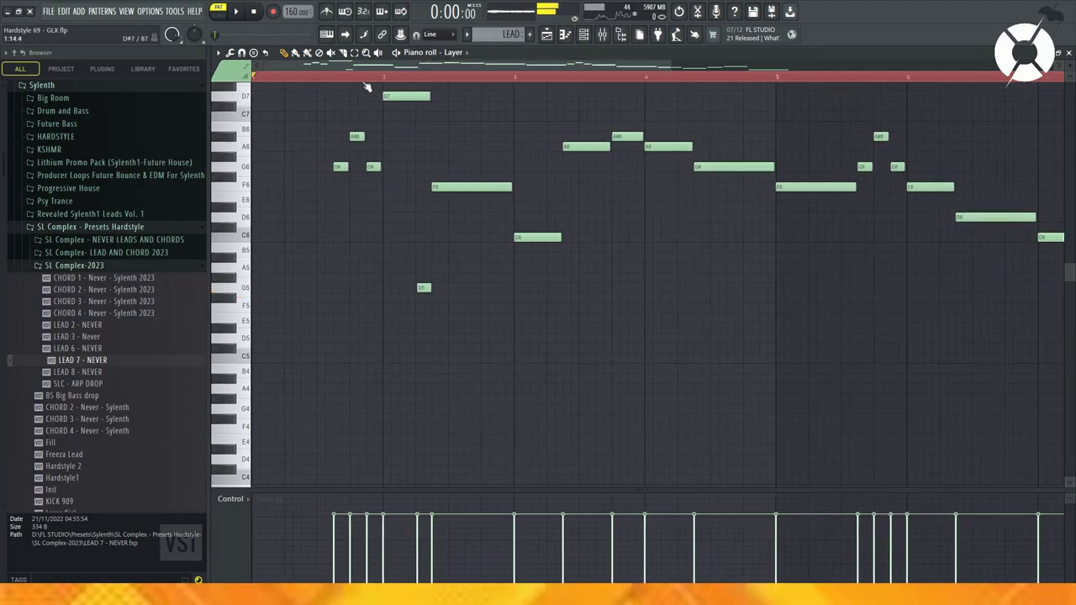
scroll(368, 89, "up", 3)
scroll(478, 85, "up", 2)
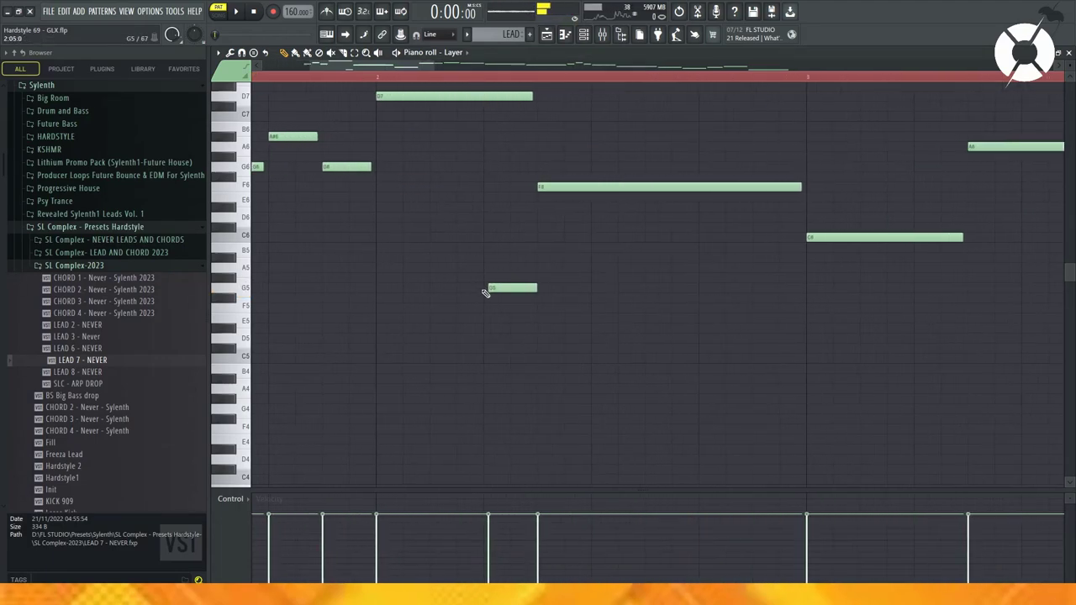
scroll(528, 74, "down", 7)
key("space")
scroll(339, 80, "up", 5)
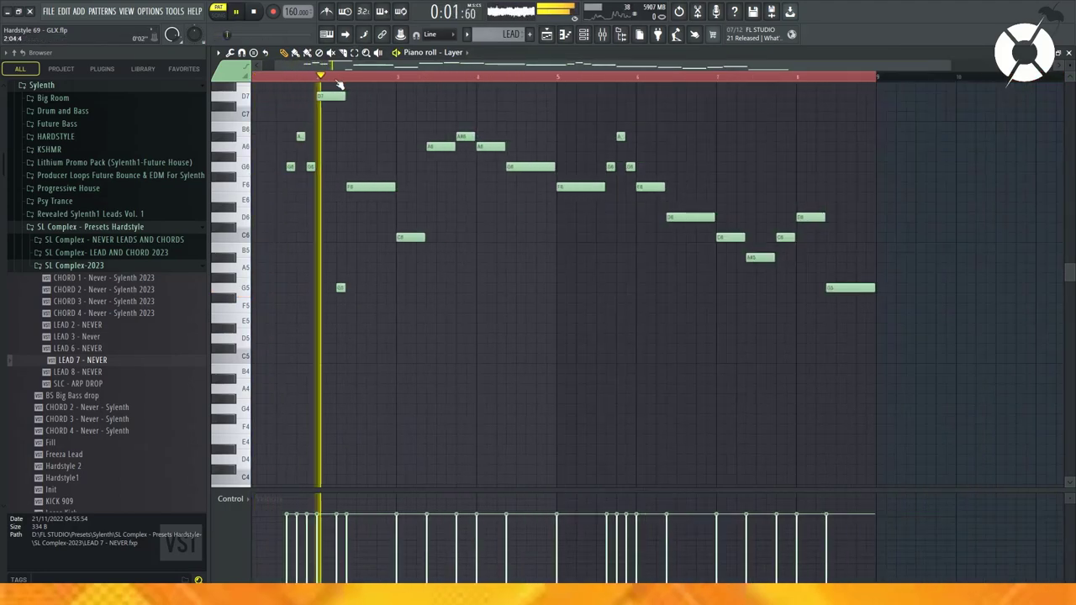
Step: Move the short G5 note in bar 2 up to D6 and replay the melody
key("space")
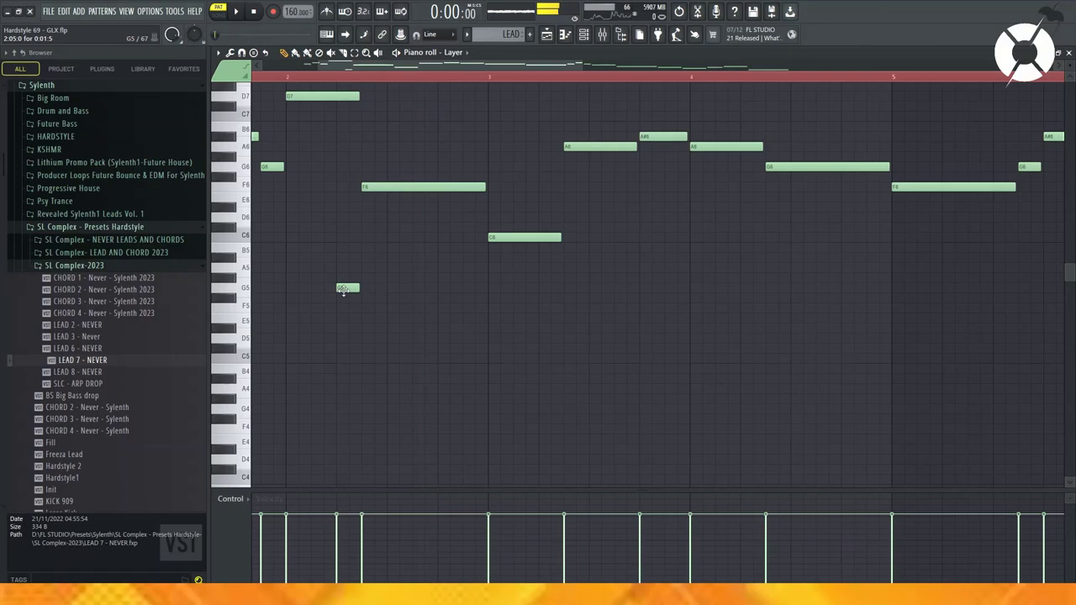
left_click_drag(343, 290, 341, 216)
scroll(356, 202, "down", 3)
scroll(382, 79, "down", 4)
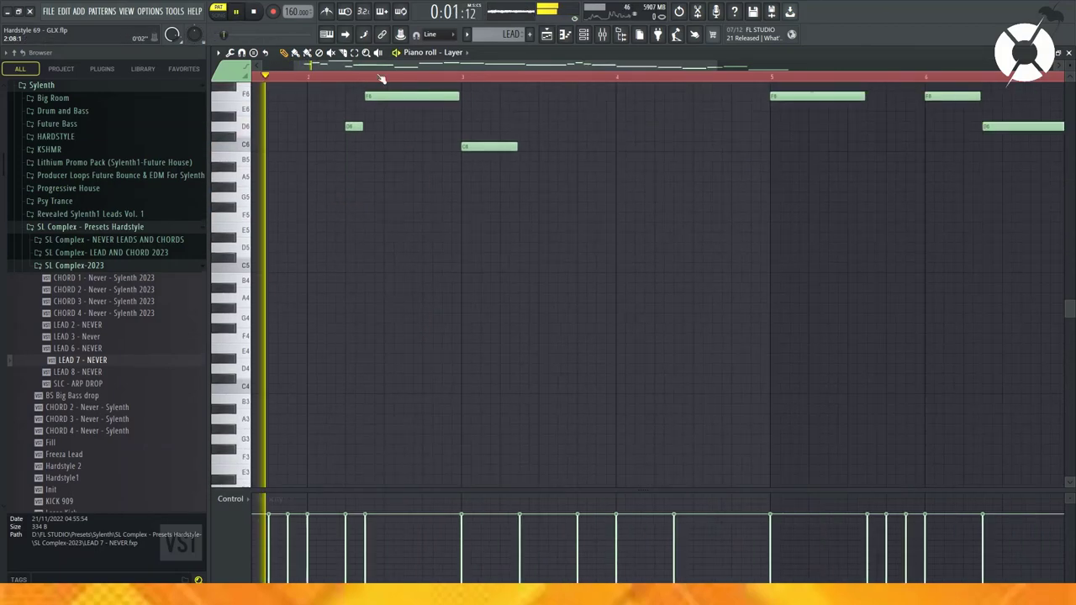
scroll(378, 144, "up", 2)
scroll(399, 80, "up", 1)
scroll(398, 81, "up", 2)
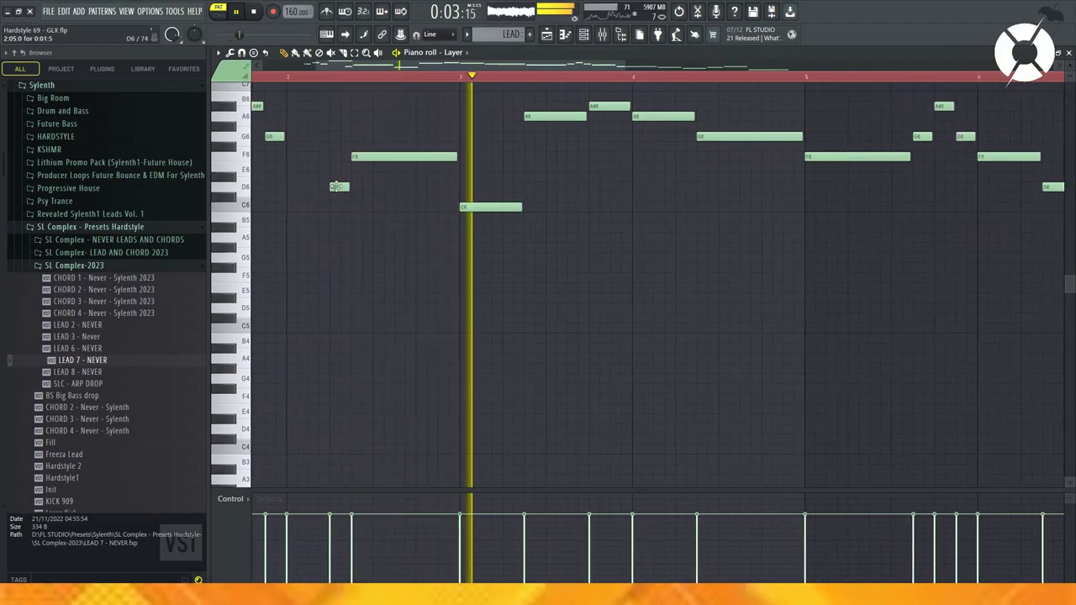
Step: Add a short D6 note at the end of bar 2 and a short G5 note below the end of bar 3's C6 note
left_click(452, 186)
key("space")
left_click_drag(452, 187, 443, 187)
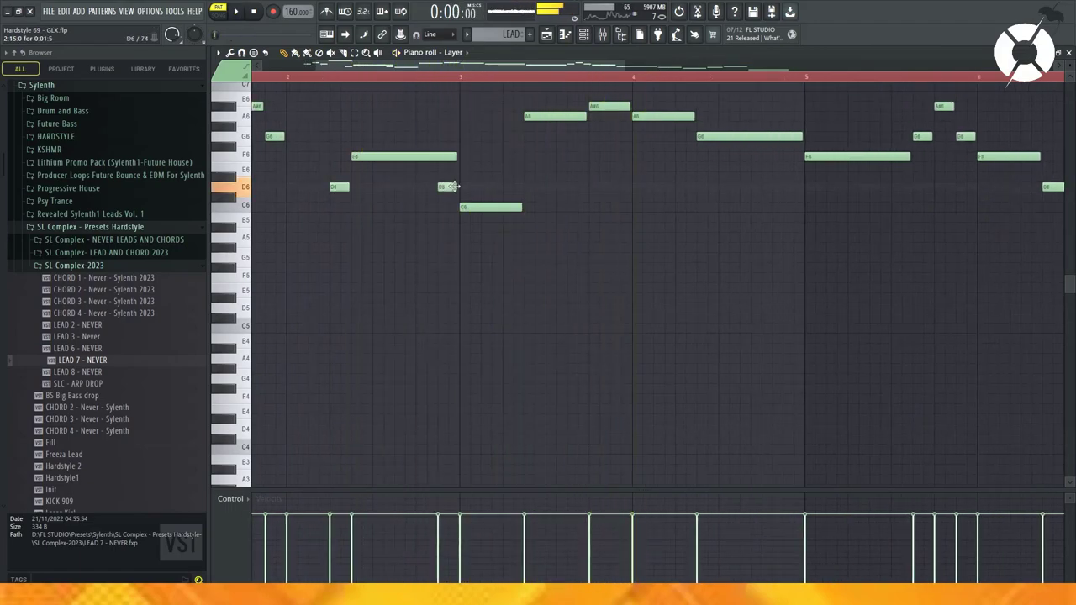
left_click_drag(513, 188, 517, 239)
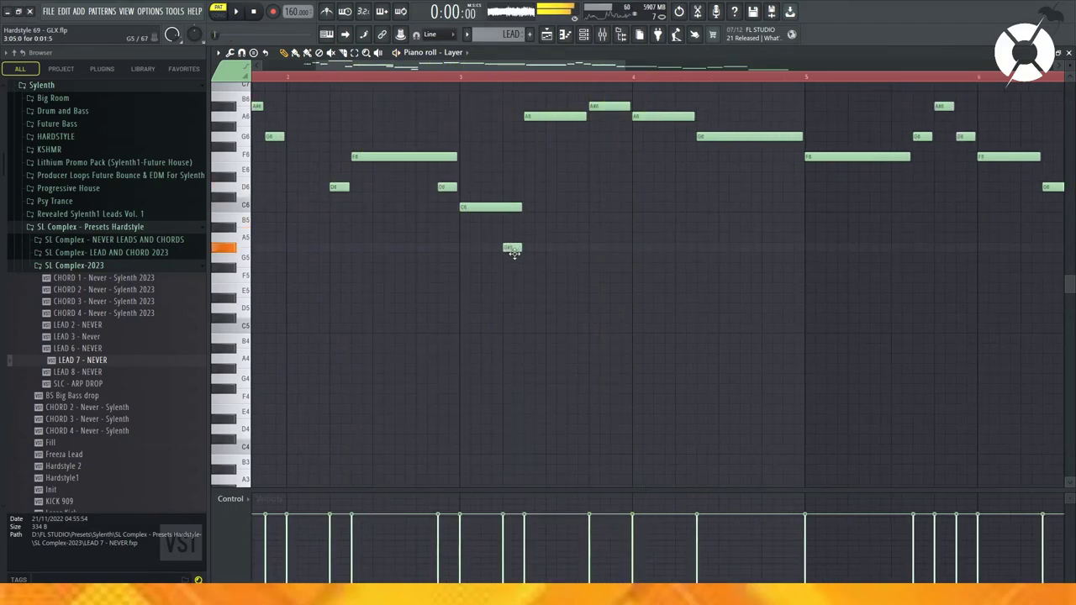
Step: Audition the melody and add a short G5 note at the end of bar 4, below the long G6 note
scroll(510, 80, "up", 1)
scroll(510, 79, "down", 2)
scroll(510, 80, "up", 1)
scroll(510, 80, "down", 1)
scroll(511, 80, "down", 2)
scroll(512, 80, "up", 3)
scroll(512, 80, "down", 2)
scroll(512, 80, "up", 2)
scroll(512, 80, "down", 2)
key("space")
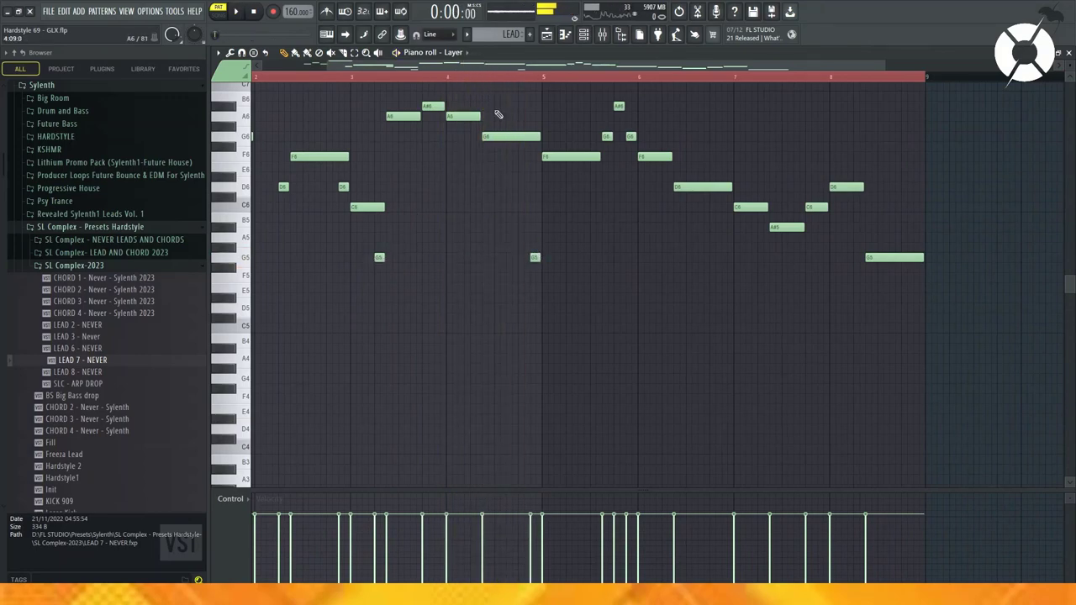
Step: Add short G5 notes below the end of bar 5's long F6 note and below the ends of bar 6's F6 and D6 notes
key("space")
scroll(557, 78, "up", 4)
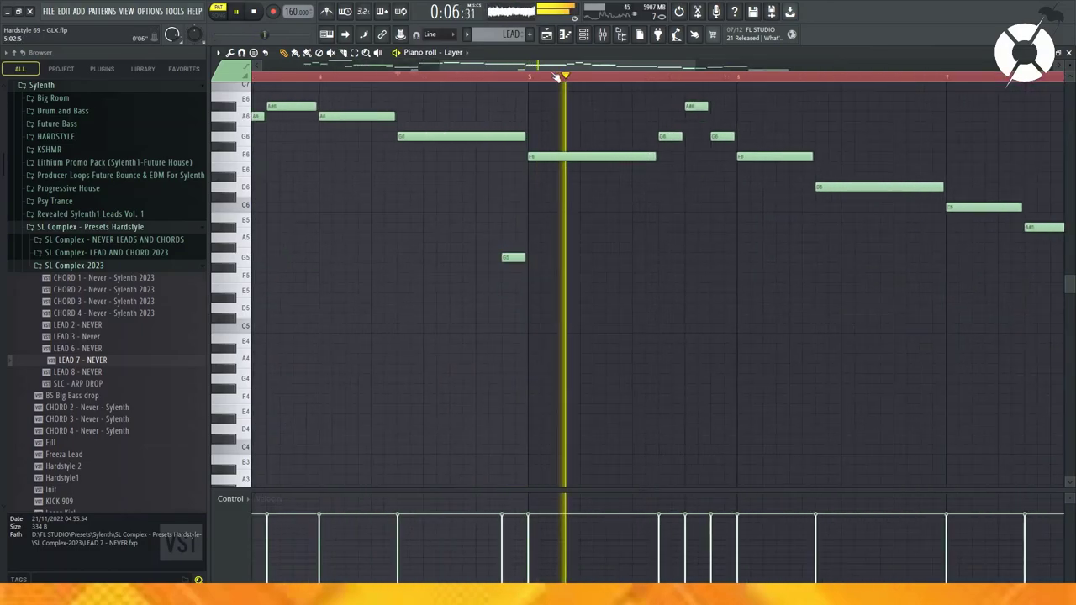
scroll(559, 79, "down", 3)
scroll(603, 77, "down", 1)
key("space")
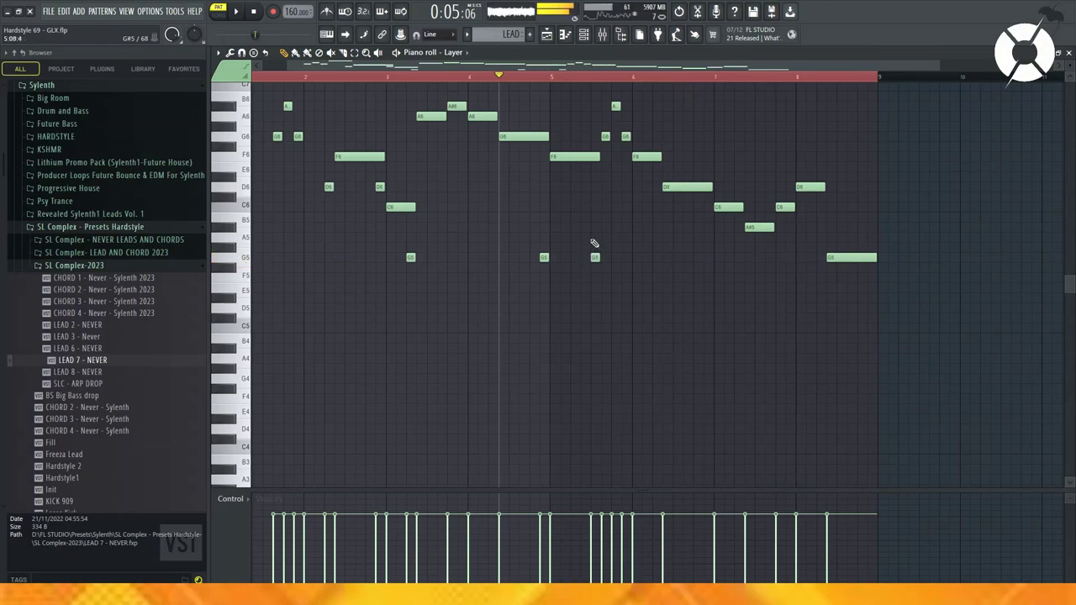
scroll(587, 261, "up", 3)
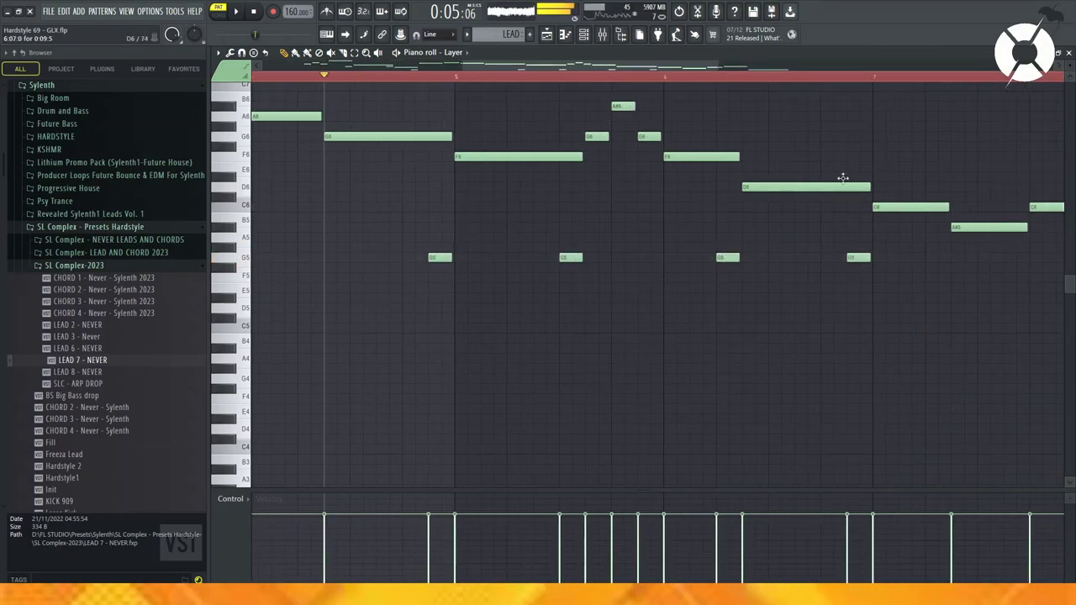
Step: Add short G5 notes below the ends of bar 7's C6 and A#5 notes
key("space")
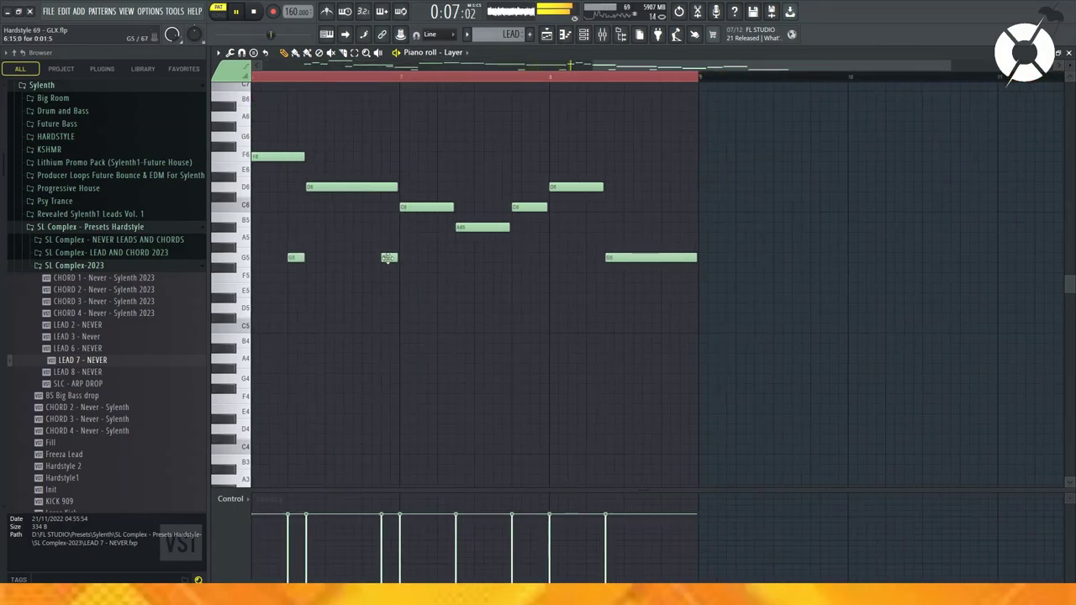
left_click(445, 259)
left_click(498, 259)
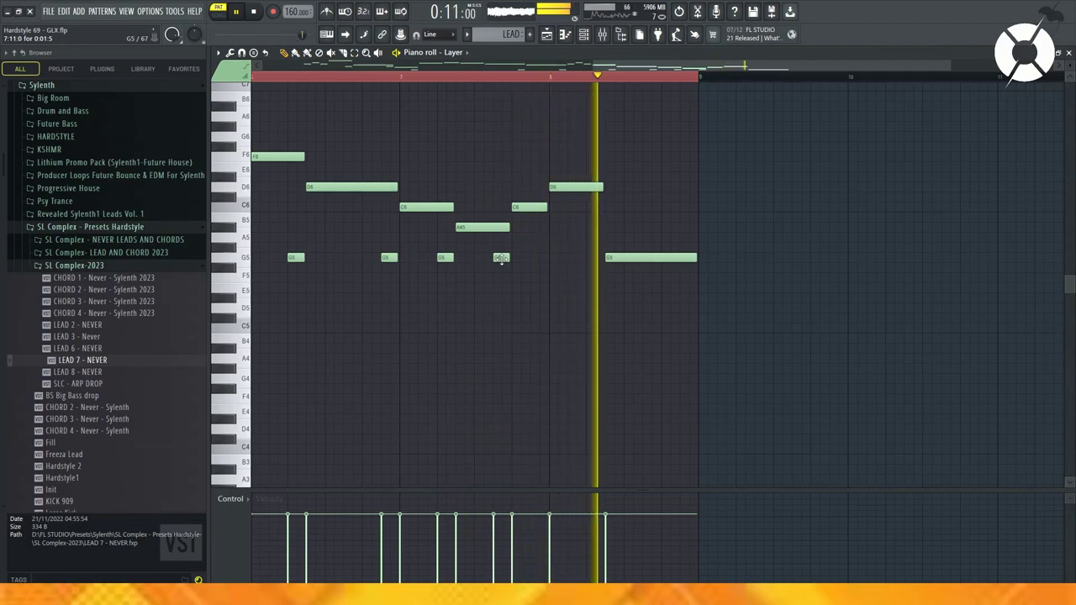
Step: Add a short note at the end of bar 8, move it down to G4 and play the melody
left_click_drag(578, 266, 690, 256)
key("space")
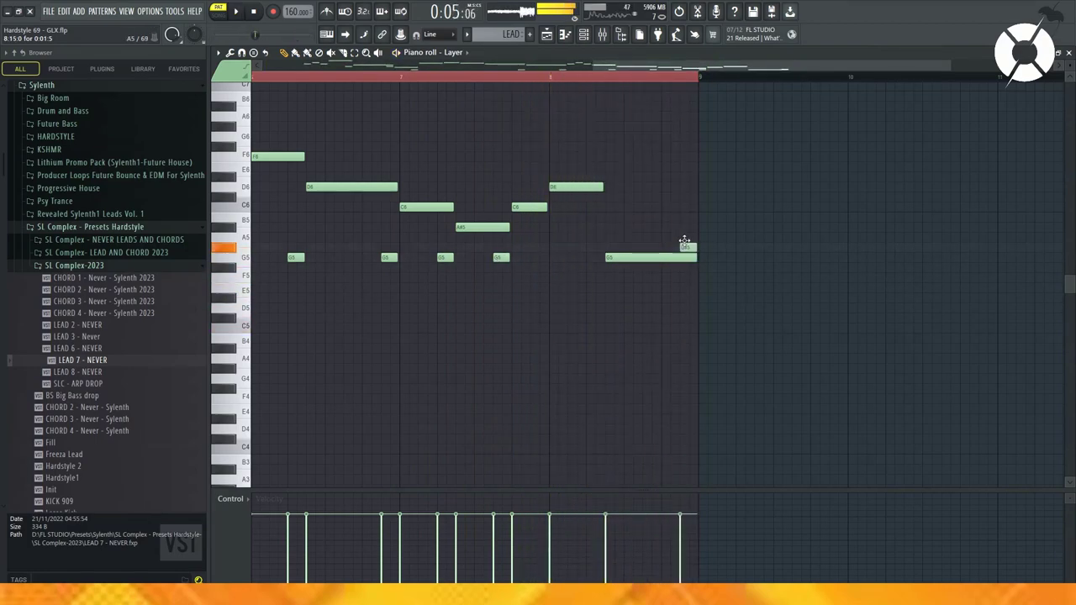
key("ctrl+Down")
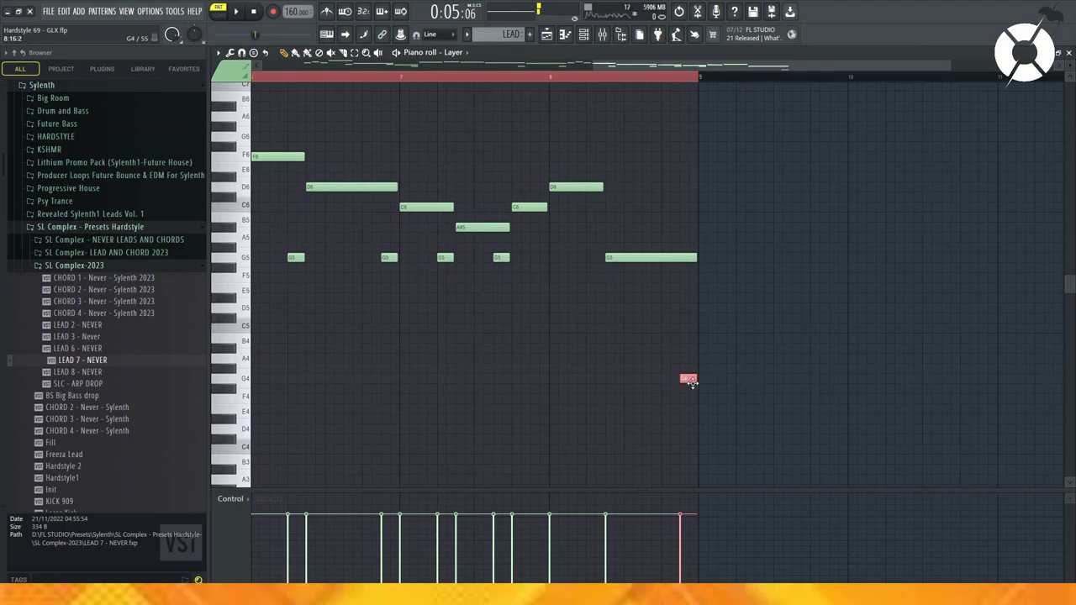
left_click(607, 76)
scroll(612, 78, "down", 4)
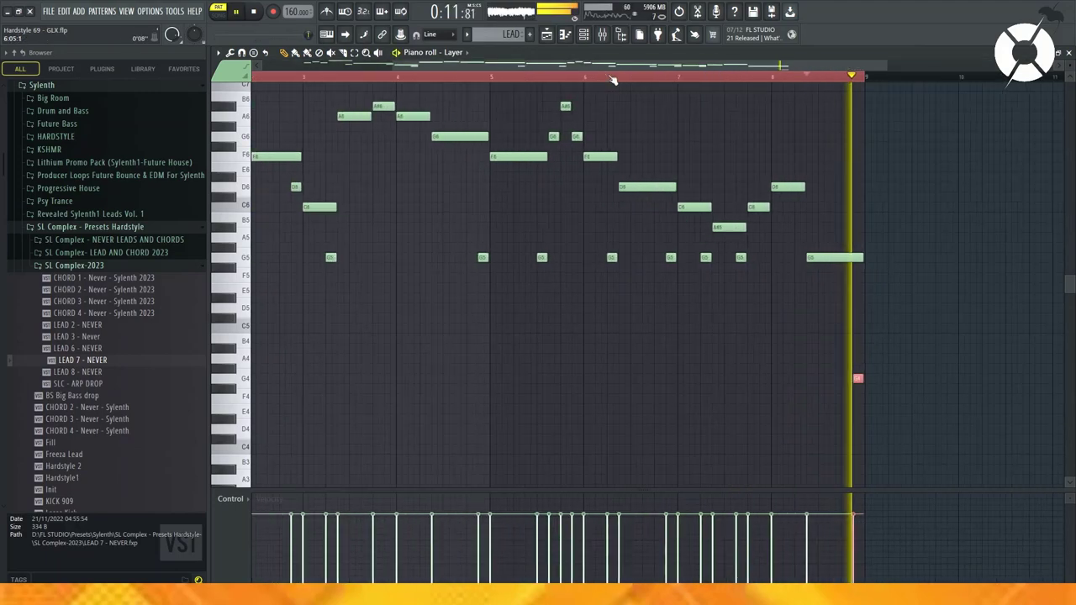
Step: Add a G6 note about one beat long at the very start of bar 1 in the LEAD melody
key("F5")
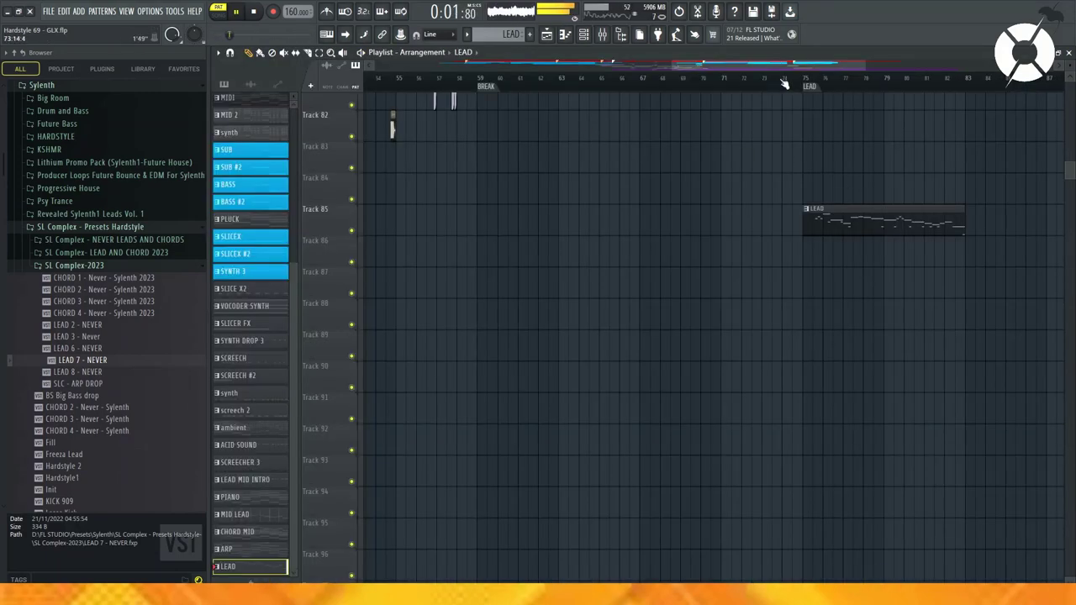
left_click(828, 84)
scroll(829, 84, "up", 3)
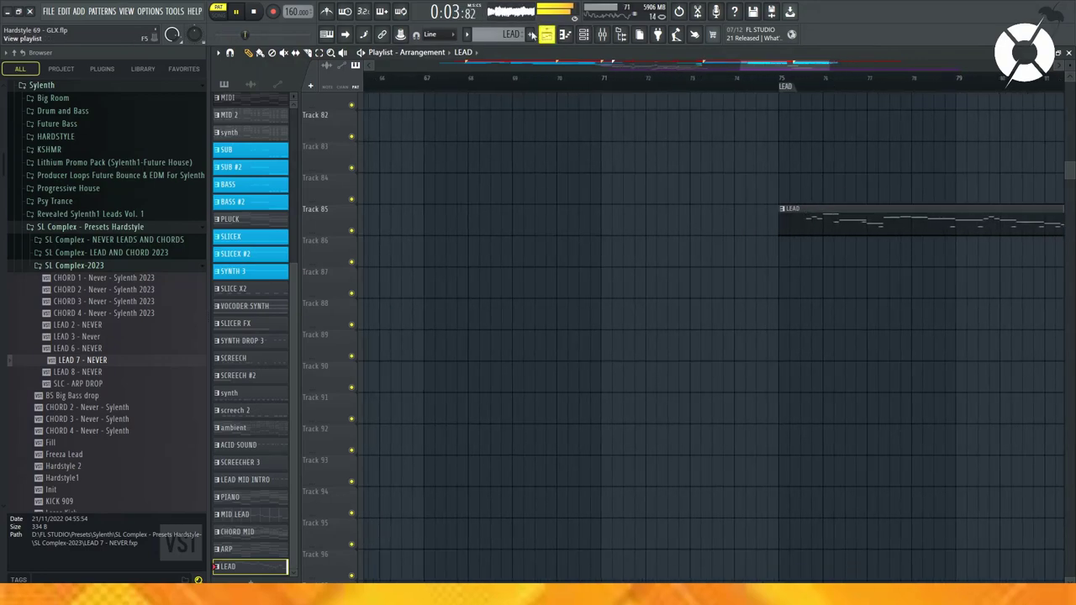
left_click(584, 34)
left_click(490, 550)
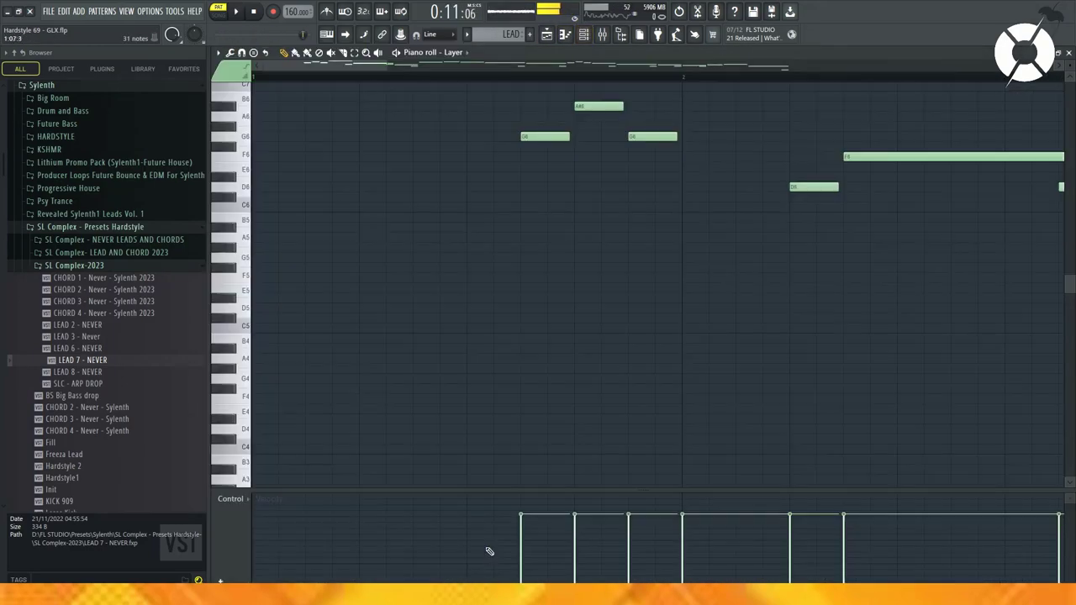
scroll(490, 551, "down", 5)
scroll(302, 187, "up", 4)
scroll(281, 77, "up", 2)
left_click_drag(285, 68, 273, 68)
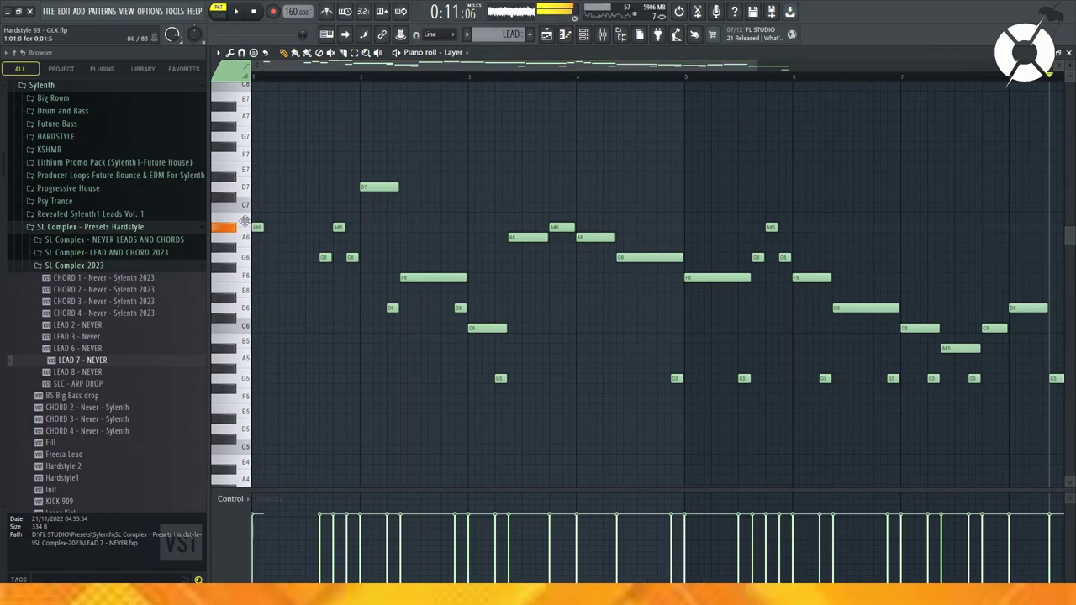
scroll(275, 83, "up", 2)
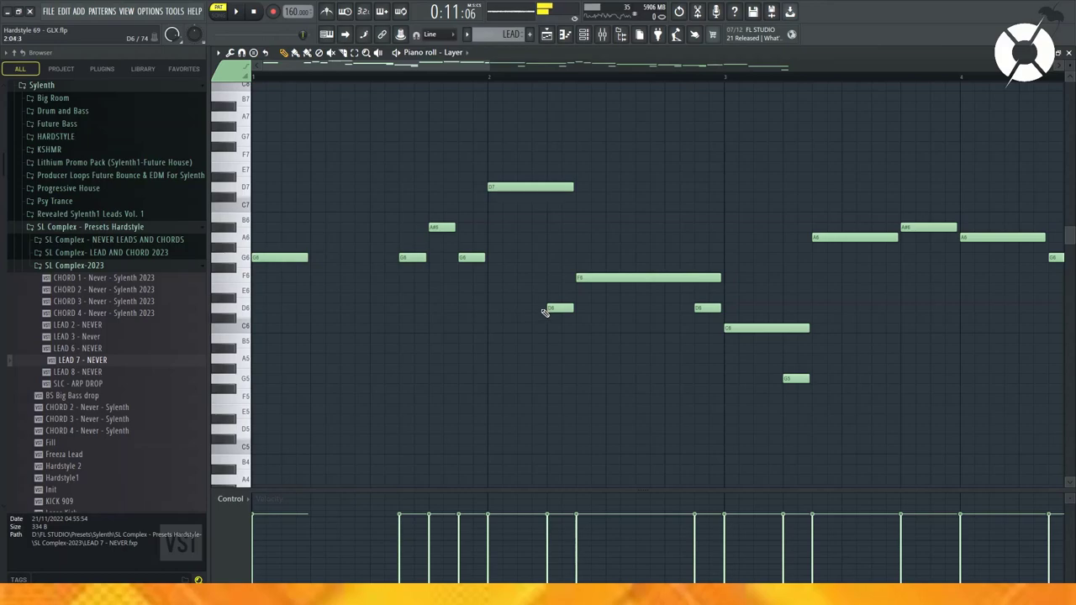
Step: Play the arrangement from shortly before the LEAD marker and look over the mixer levels
key("Escape")
key("Escape")
left_click(625, 78)
key("space")
scroll(841, 91, "up", 3)
scroll(718, 87, "down", 4)
scroll(800, 87, "down", 2)
scroll(821, 85, "up", 2)
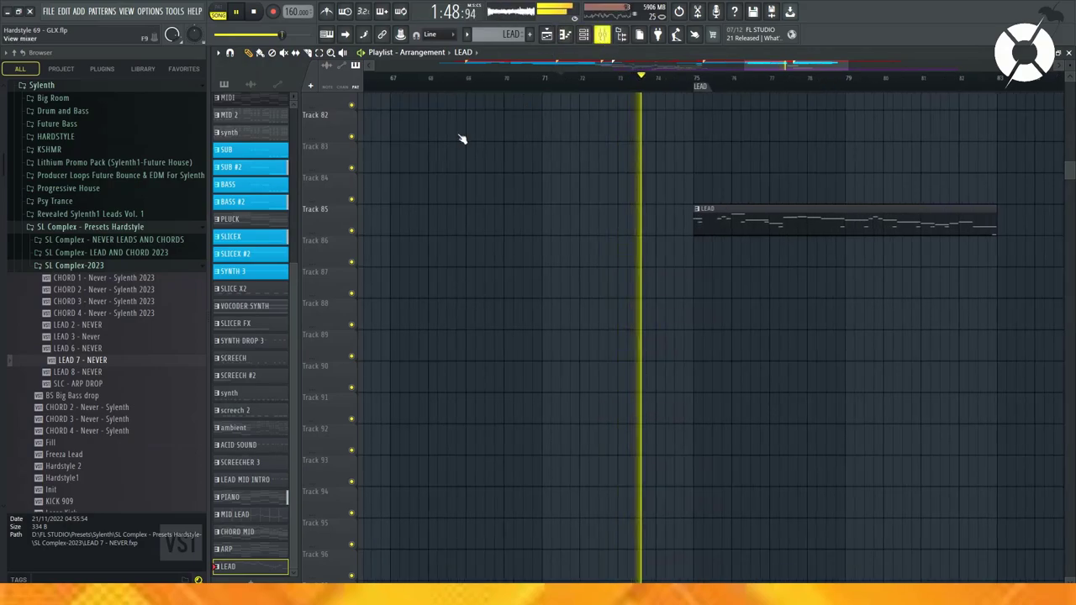
key("F9")
scroll(393, 179, "up", 10)
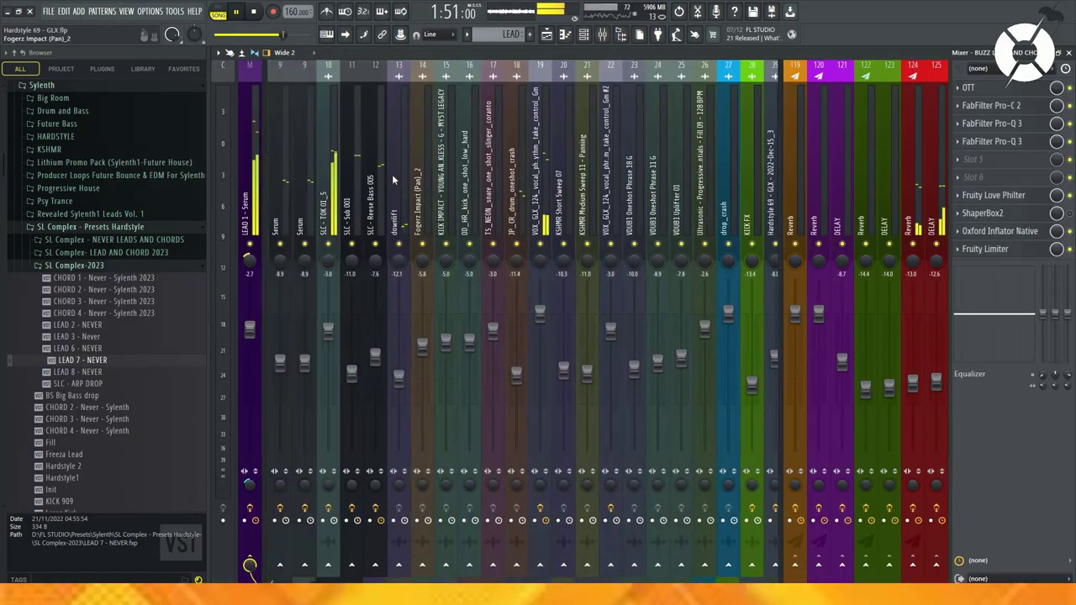
Step: In the LEAD pattern, lengthen the opening G6 note to about half a bar and add a short D6 note beneath it
key("F9")
scroll(780, 86, "up", 3)
double_click(636, 221)
scroll(547, 83, "down", 3)
key("space")
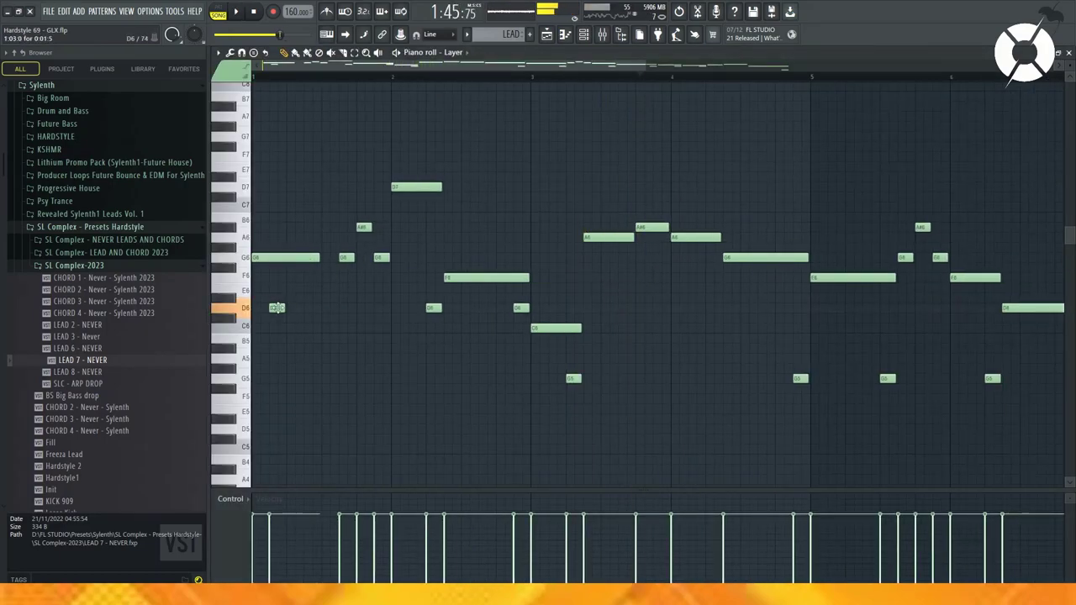
Step: Play the arrangement into the LEAD section and look over the tracks that sound with it
key("F7")
scroll(555, 84, "down", 3)
scroll(505, 220, "up", 15)
key("space")
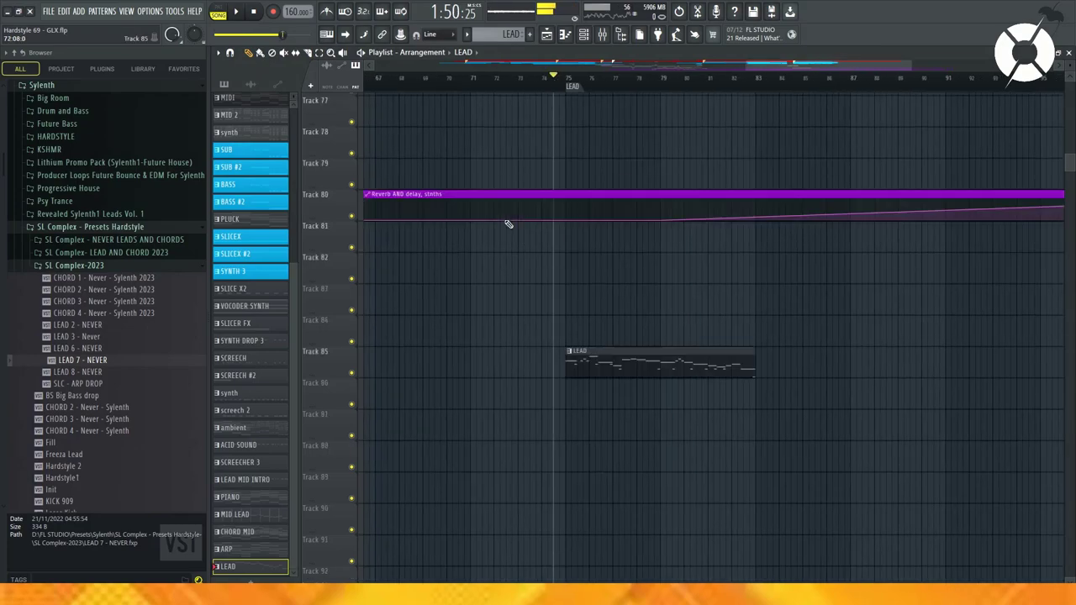
scroll(483, 219, "up", 6)
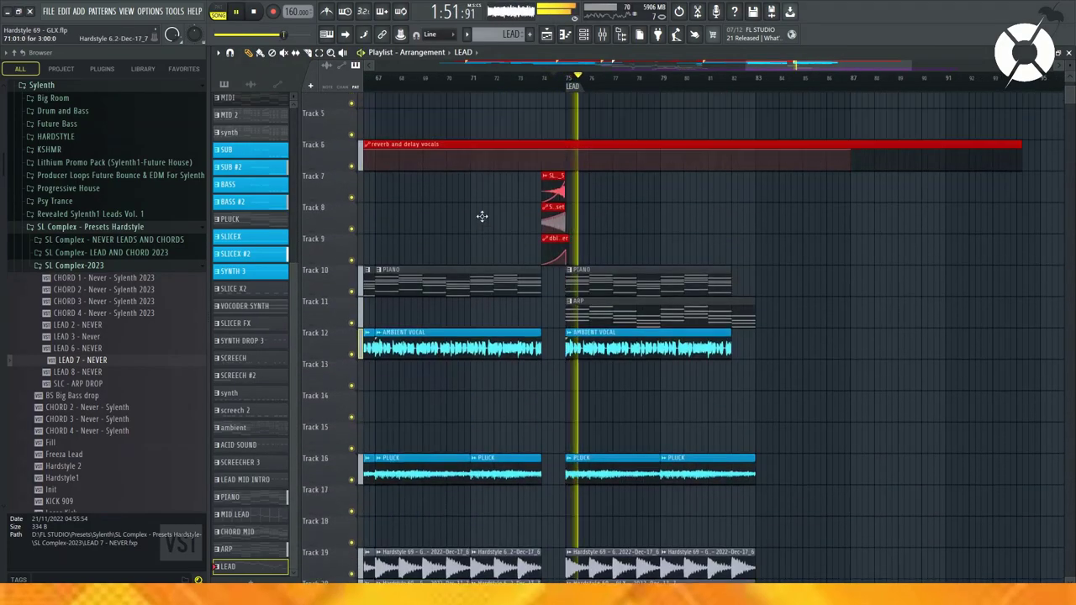
scroll(660, 80, "down", 2)
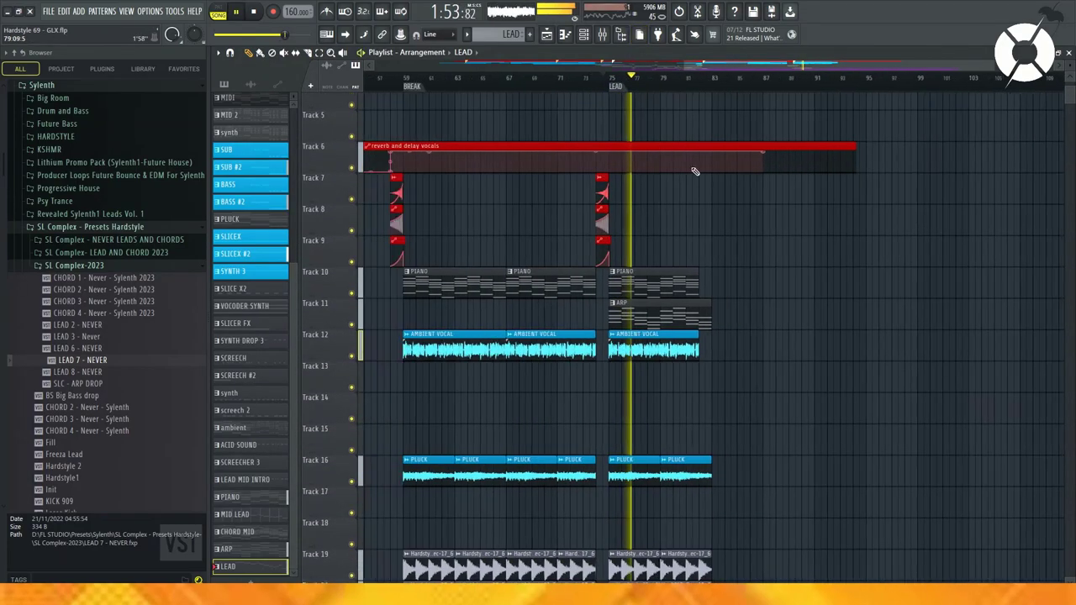
scroll(672, 105, "down", 5)
left_click(604, 37)
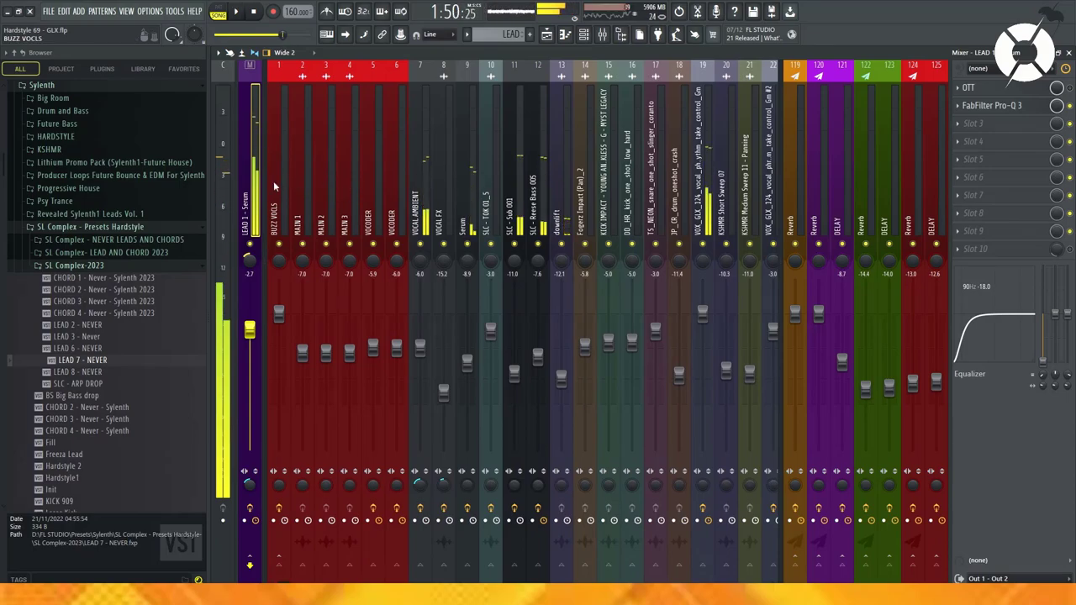
Step: Examine the mixer tracks one by one through LEAD 7 - Sylenth, checking their effects and routing
scroll(515, 174, "down", 15)
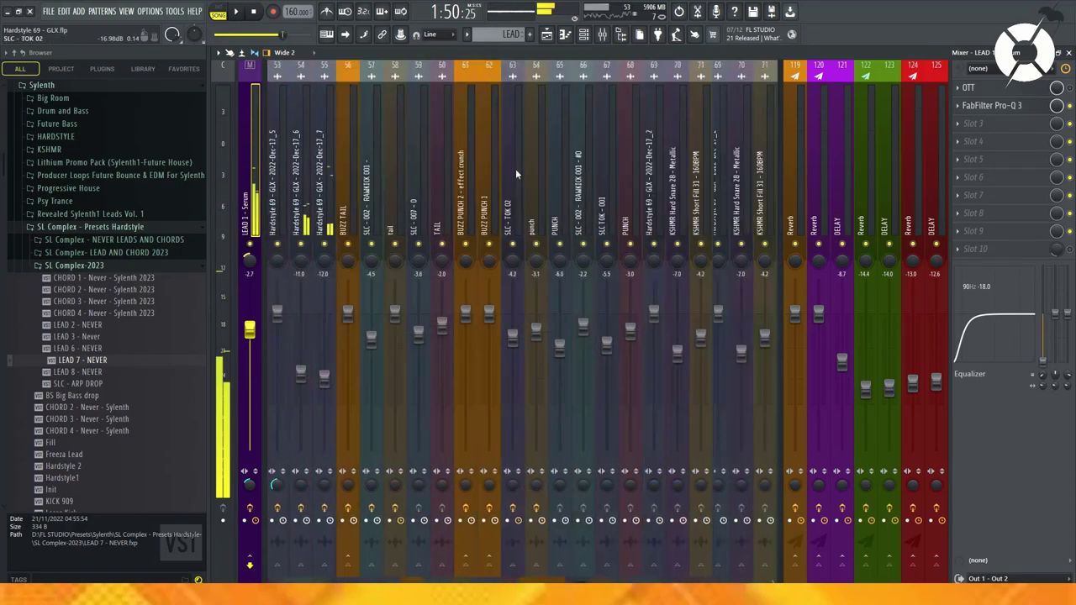
left_click(518, 176)
left_click(546, 196)
left_click(569, 199)
left_click(593, 203)
left_click(615, 204)
left_click(640, 208)
left_click(665, 211)
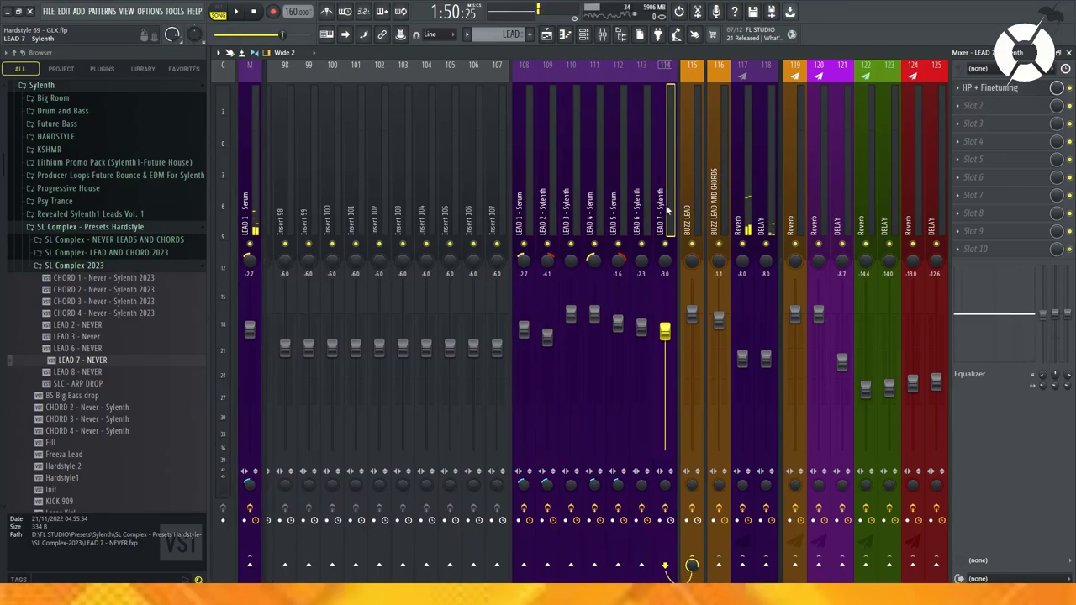
Step: Reset the master mixer track, labelled LEAD 1 - Serum, to its default state and play the song
right_click(249, 199)
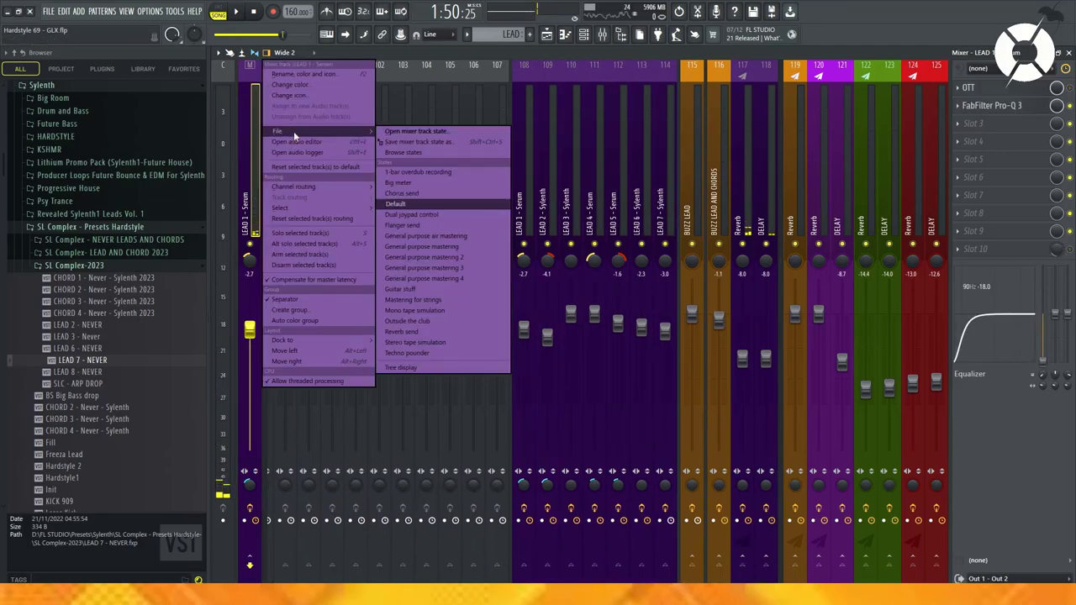
left_click(329, 148)
key("space")
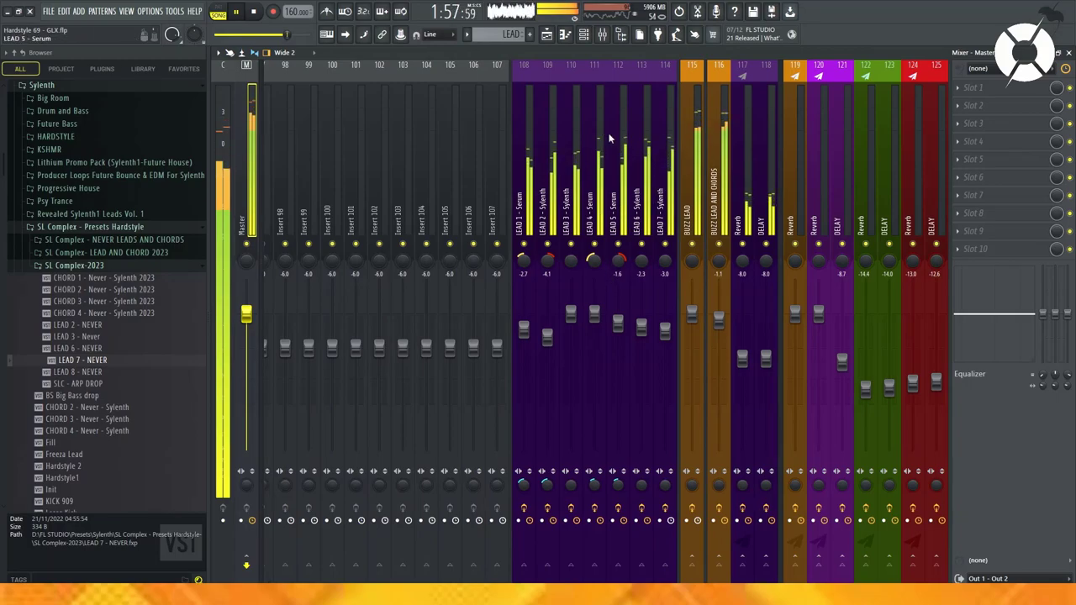
Step: Solo Track 85 with the LEAD clip in the playlist and replay it from the LEAD marker at bar 75
key("F5")
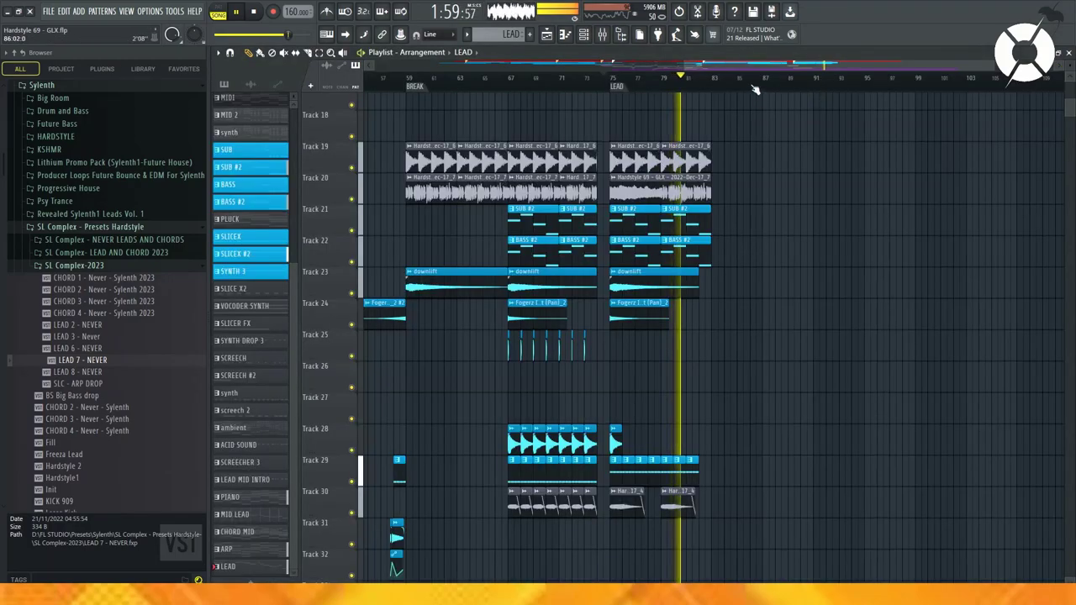
scroll(593, 262, "down", 10)
scroll(593, 262, "down", 14)
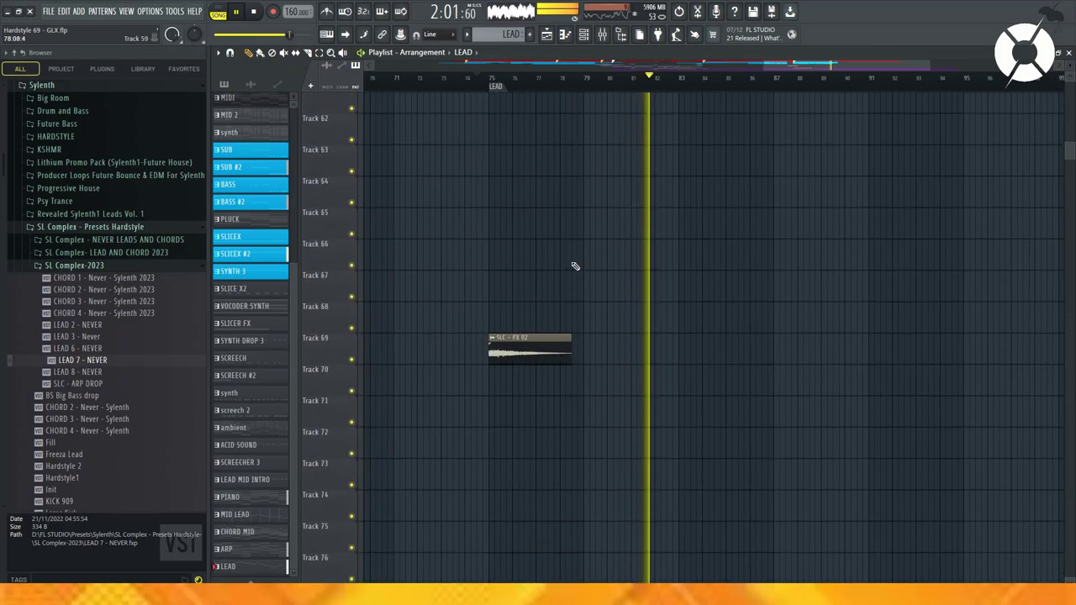
scroll(551, 233, "down", 3)
key("space")
left_click(493, 79)
key("space")
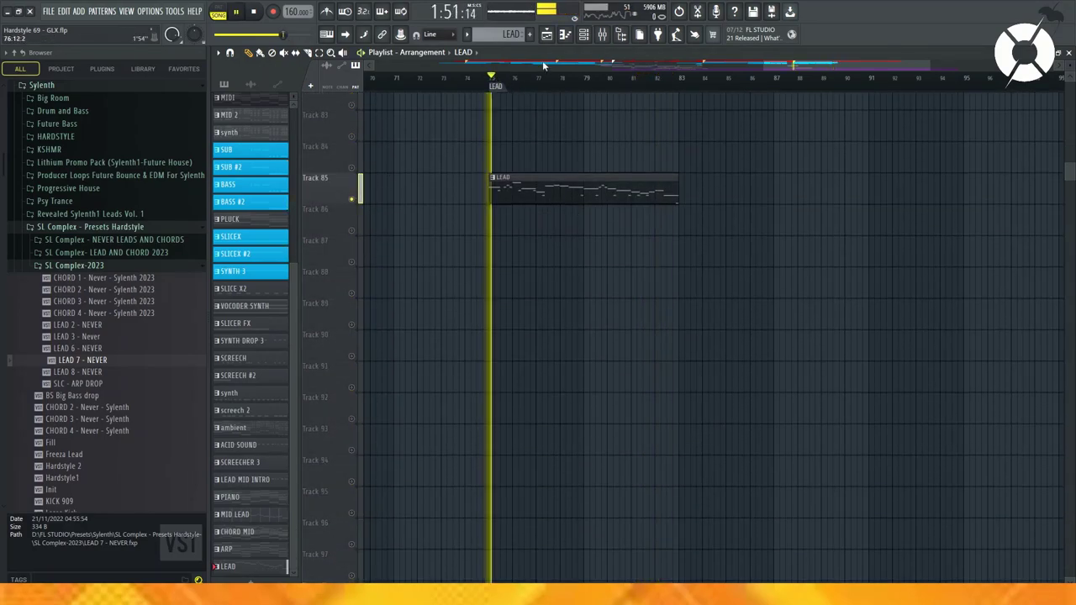
Step: Lower the BUZZ LEAD AND CHORDS bus to -4.0 dB while the lead plays
key("F9")
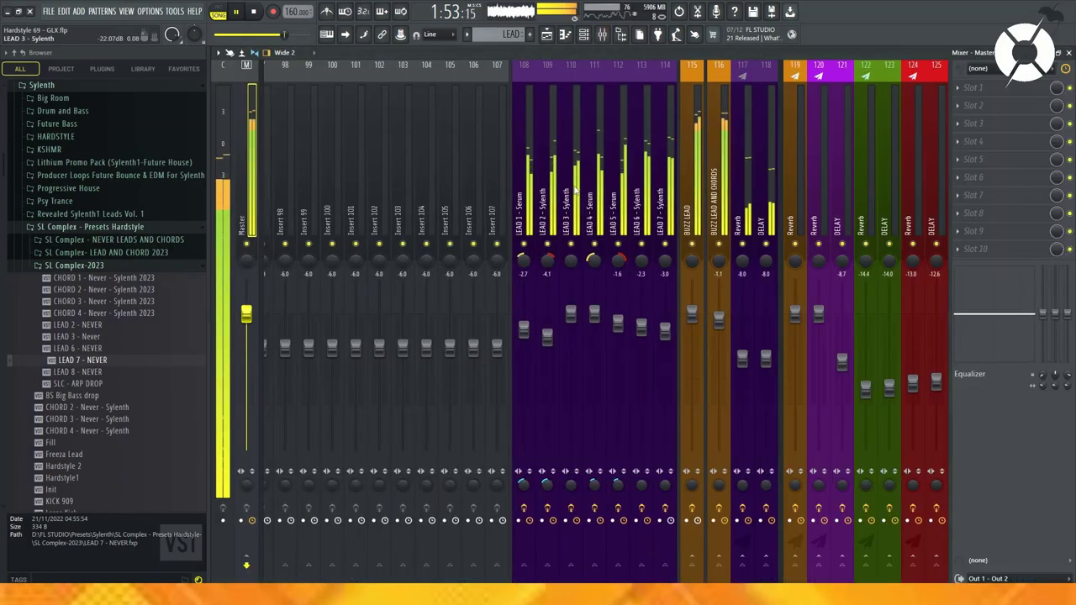
left_click_drag(719, 321, 719, 330)
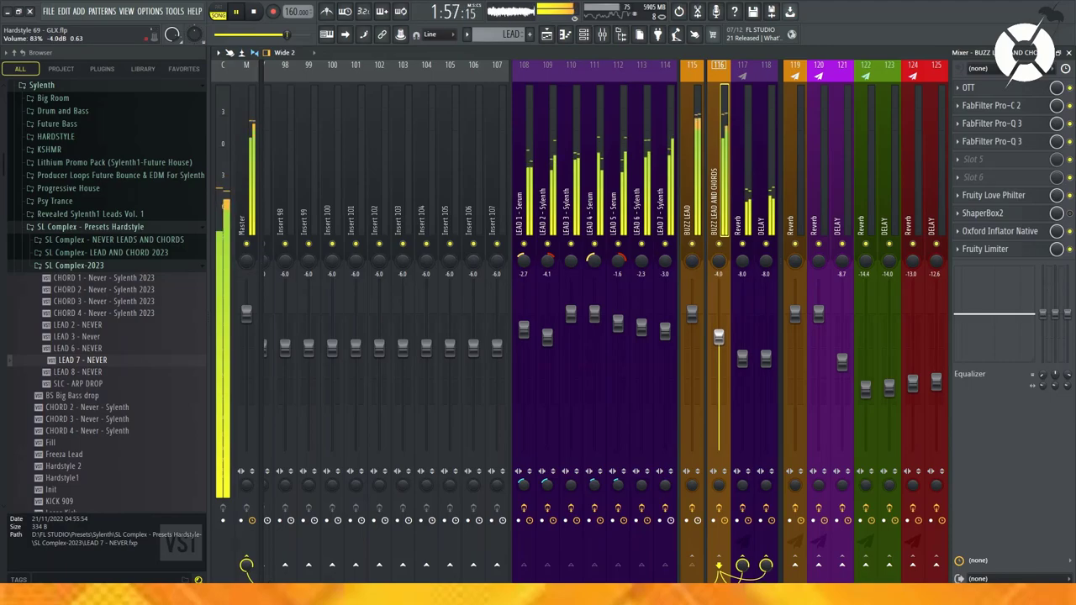
key("space")
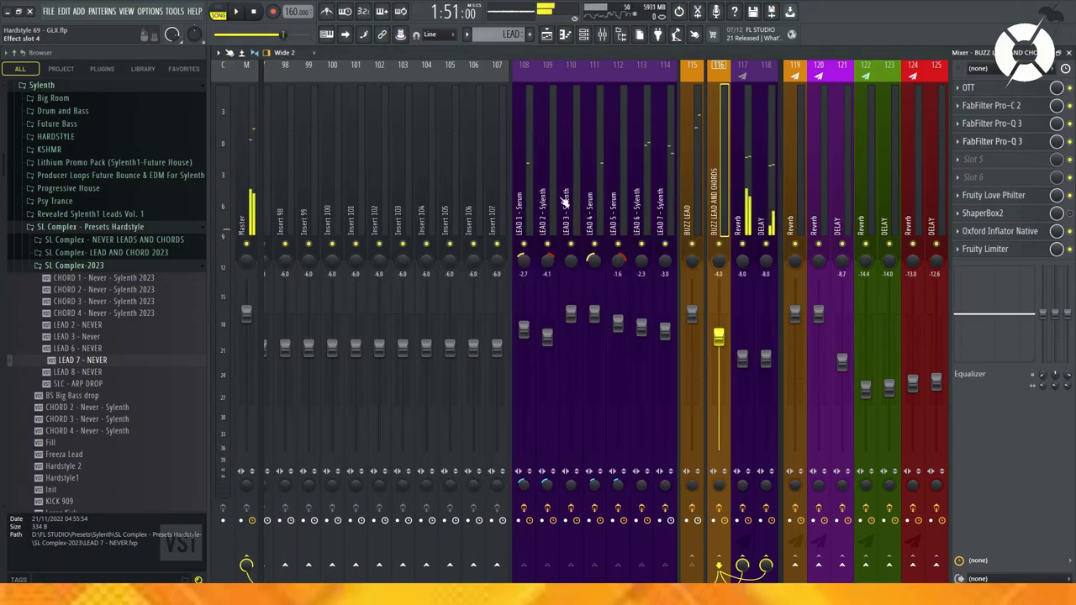
Step: In the second FabFilter Pro-Q 3 of the BUZZ LEAD AND CHORDS bus, lower the 17627 Hz band to +0.23 dB and disable it
key("space")
key("space")
left_click(992, 142)
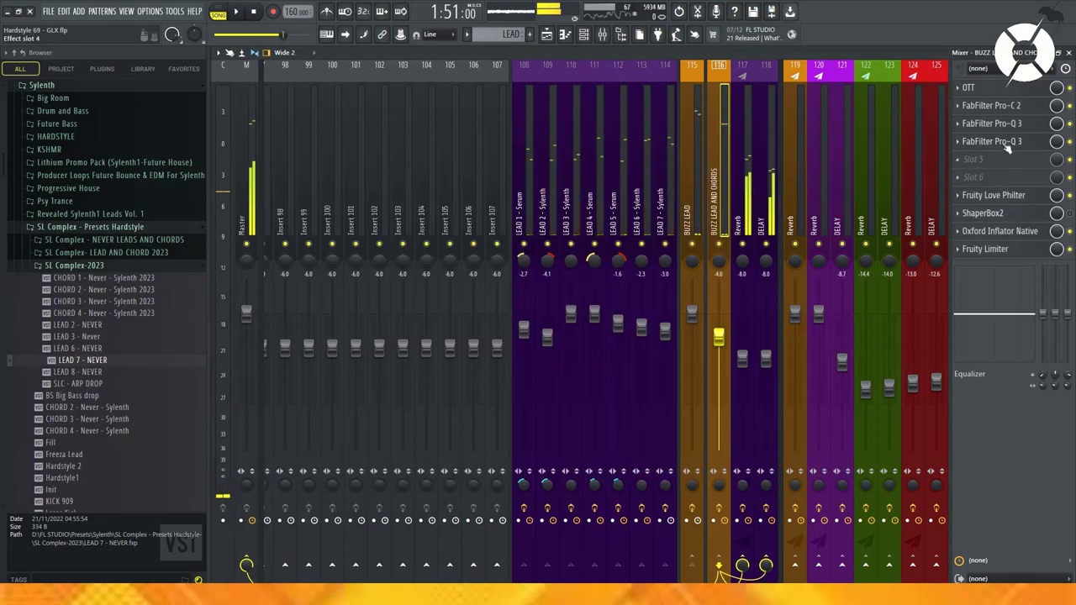
key("space")
left_click_drag(786, 246, 786, 263)
left_click(739, 218)
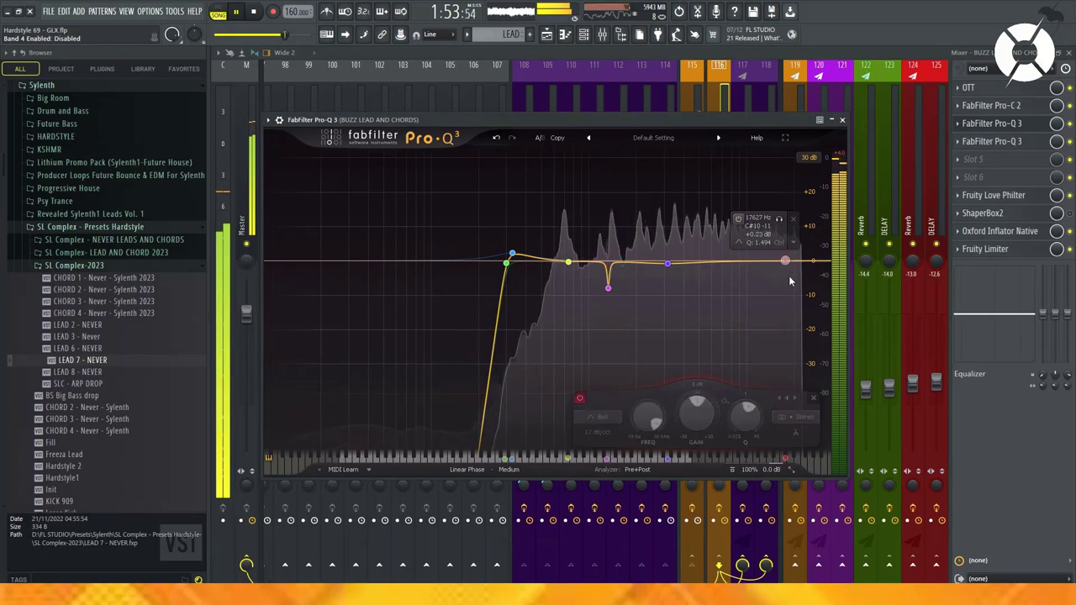
Step: Disable the narrow 1324 Hz cut in the bus equalizer and adjust the 3153 Hz band
mouse_move(626, 339)
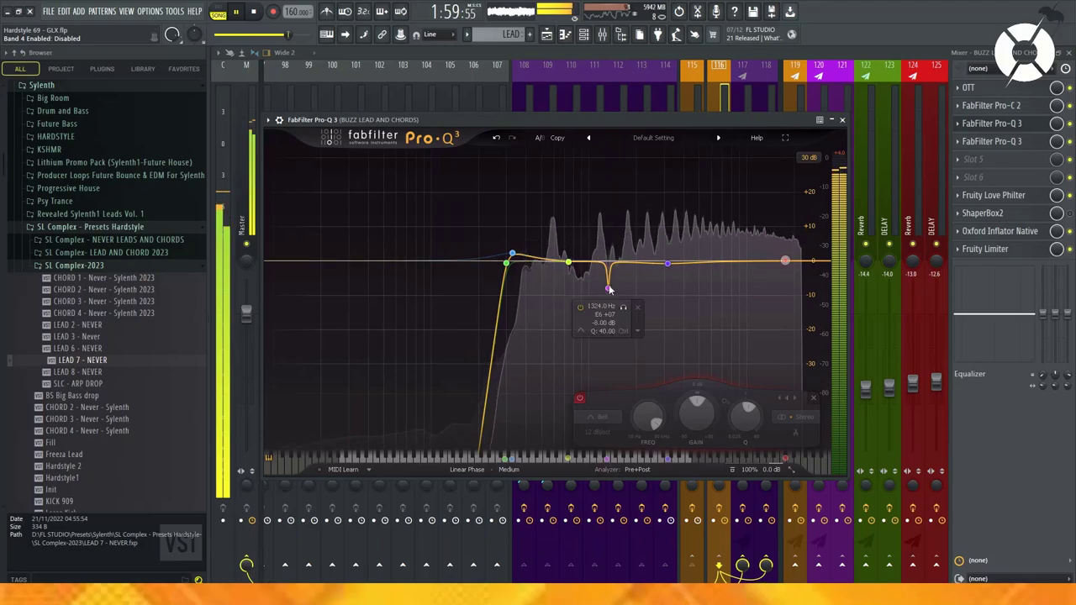
left_click(581, 308)
mouse_move(670, 266)
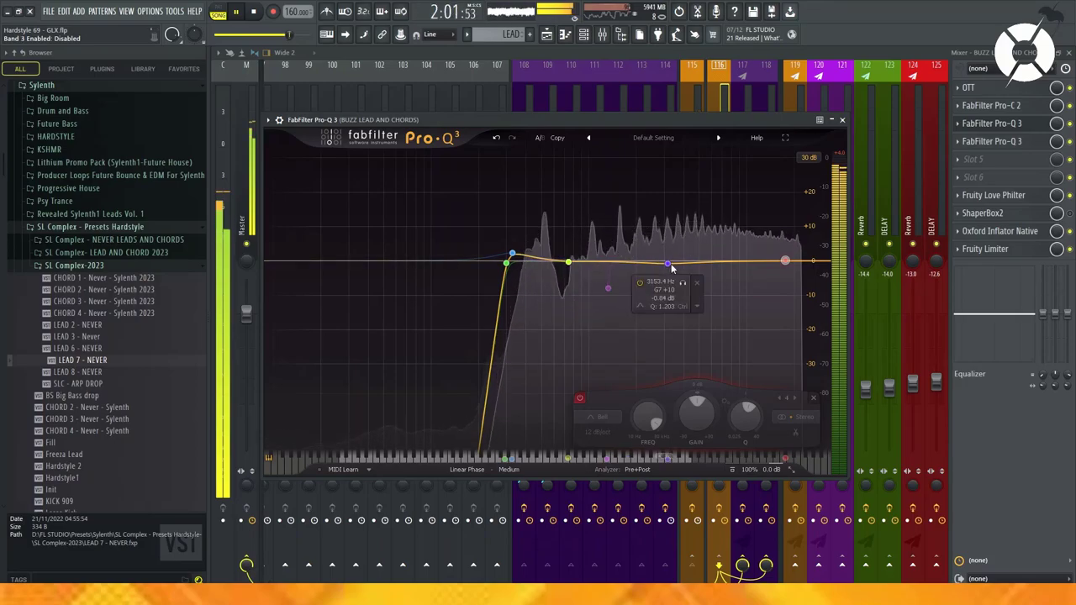
left_click_drag(669, 266, 753, 279)
left_click(842, 119)
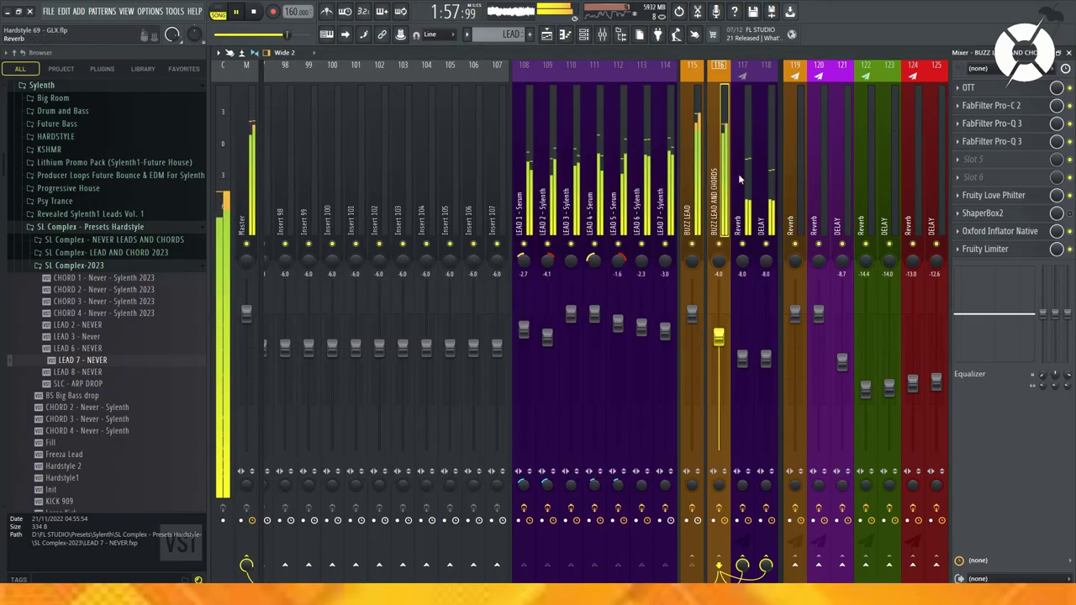
Step: Stop playback and solo Track 12 with the AMBIENT VOCAL clips in the playlist
scroll(652, 201, "up", 15)
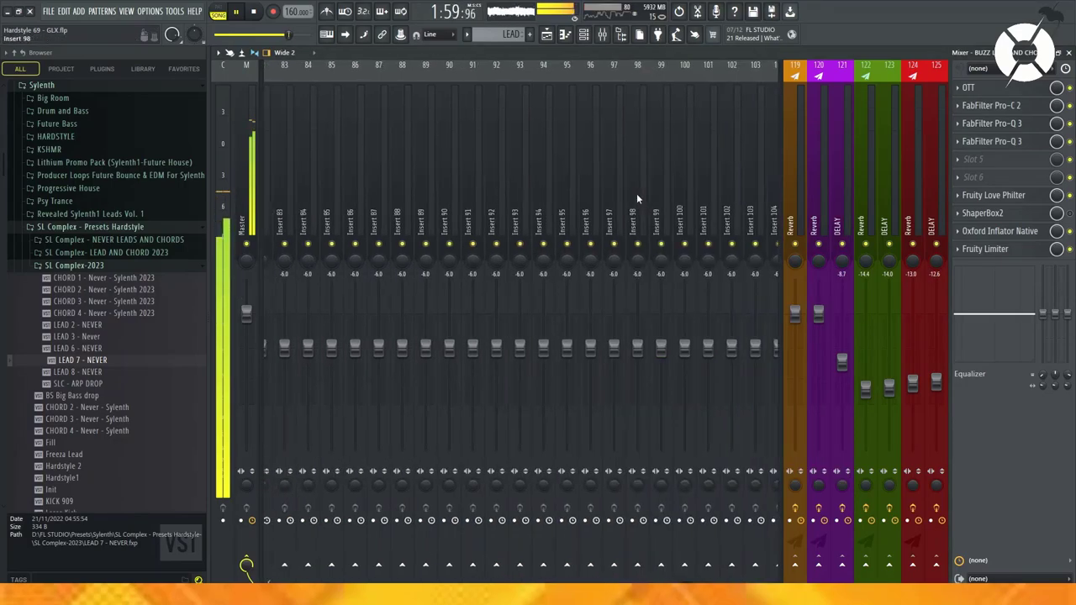
key("F5")
scroll(602, 174, "up", 15)
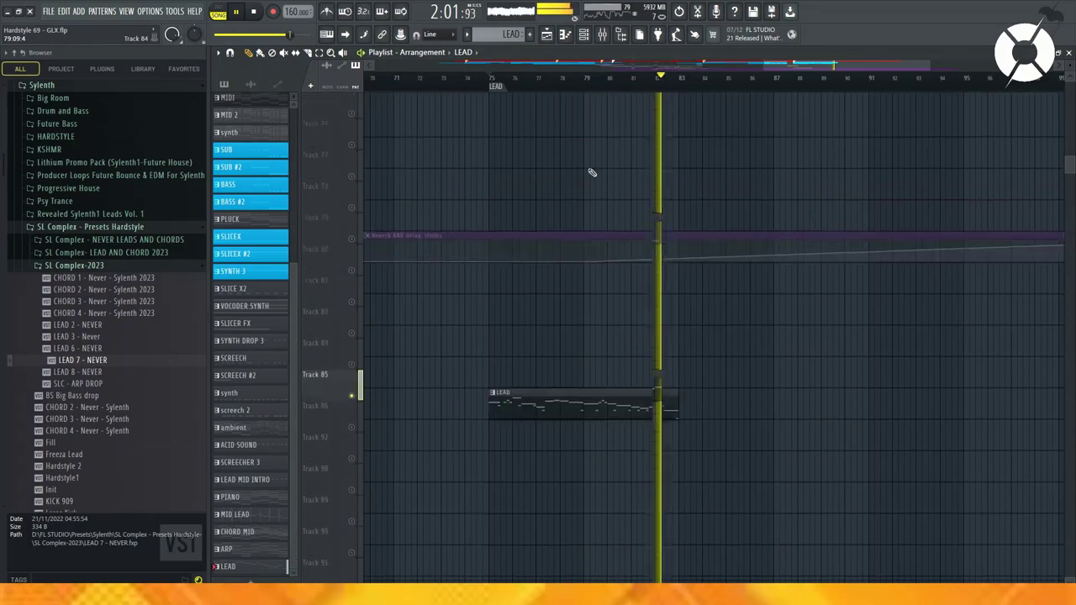
key("space")
scroll(489, 239, "up", 8)
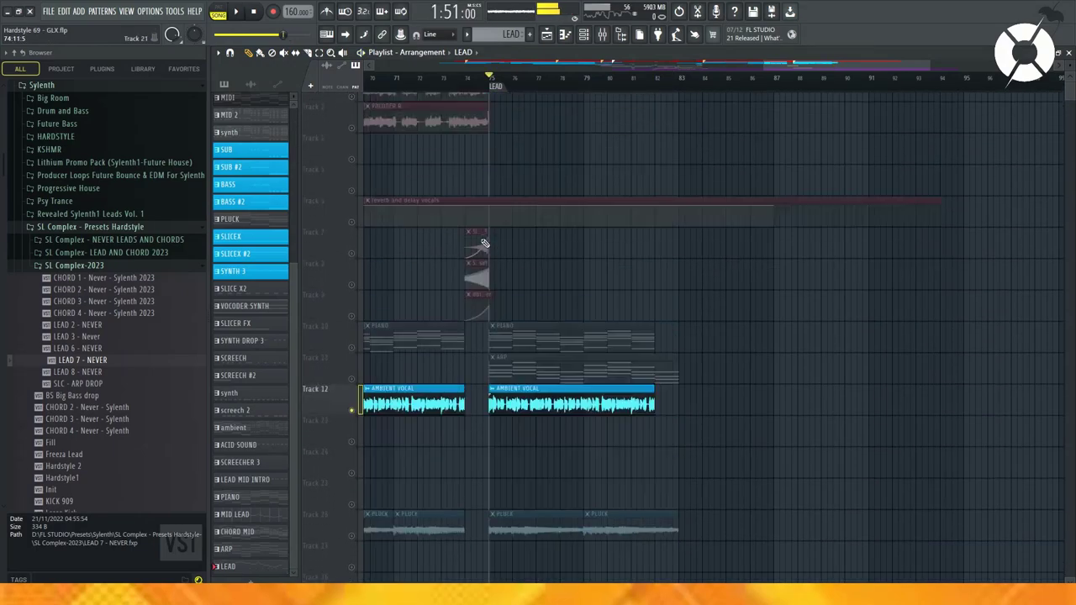
Step: Play the soloed AMBIENT VOCAL clip, glance at its channel settings and unsolo Track 12 to restore all playlist tracks
key("space")
double_click(534, 301)
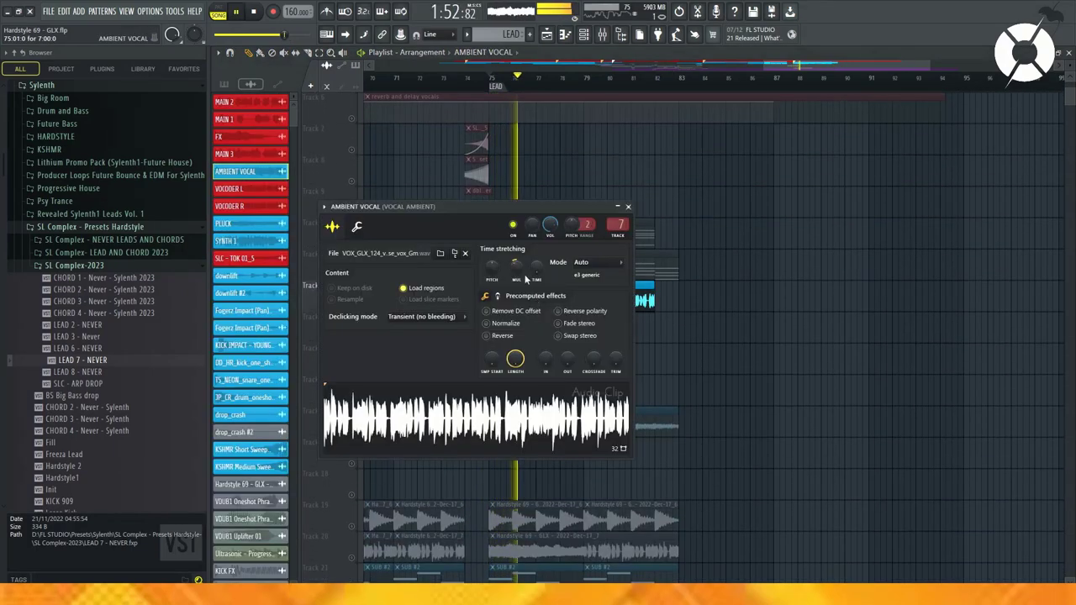
key("Escape")
right_click(357, 339)
right_click(353, 341)
right_click(353, 339)
right_click(352, 339)
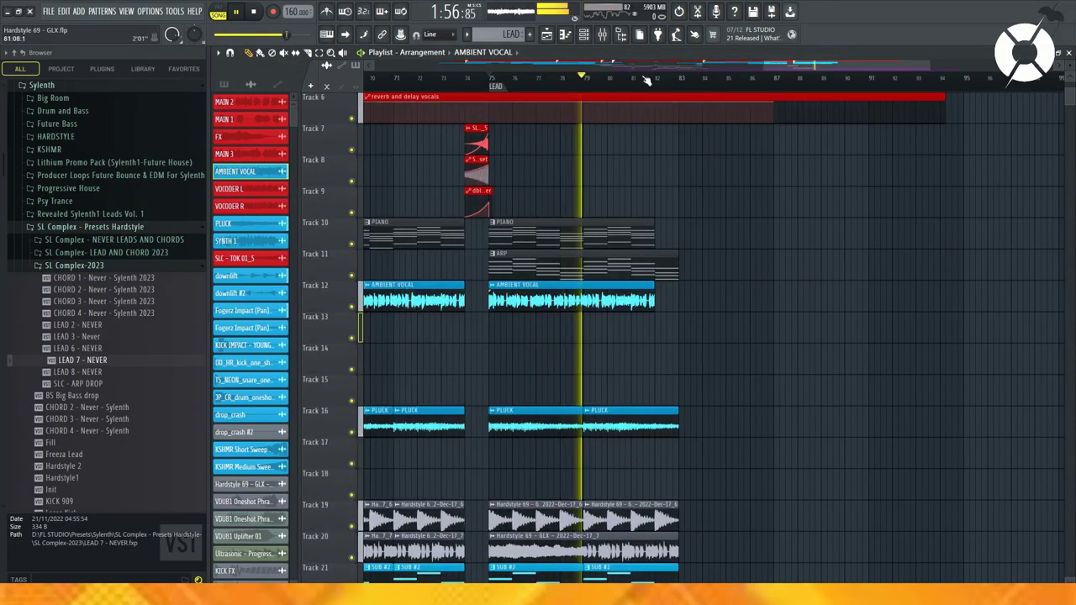
Step: Shorten the ARP clip on Track 11 to 7 bars, ending together with the PIANO clip
scroll(647, 79, "up", 4)
scroll(647, 79, "down", 5)
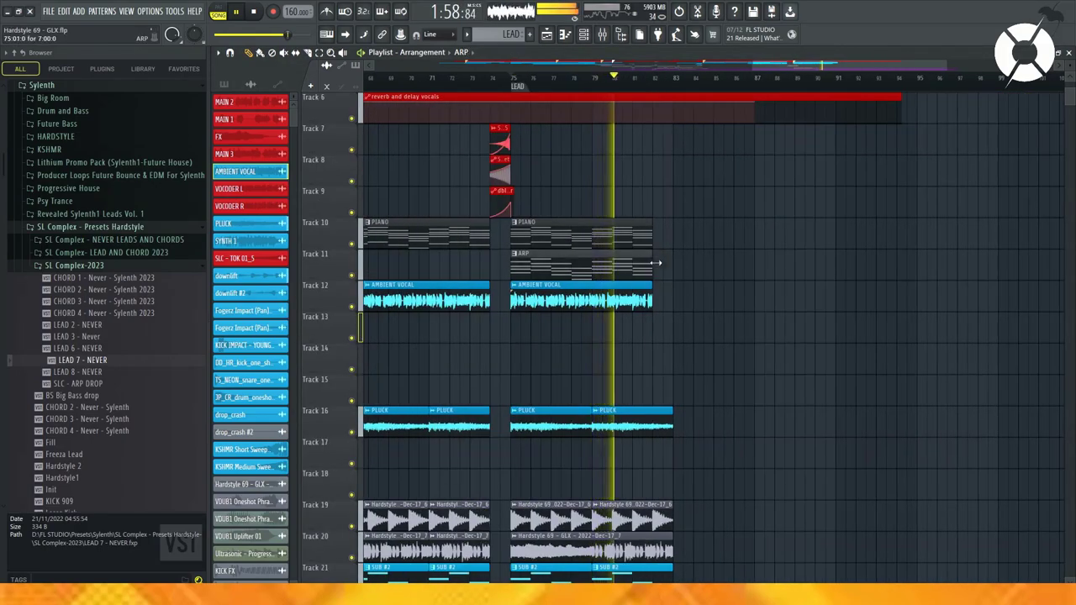
scroll(733, 82, "down", 4)
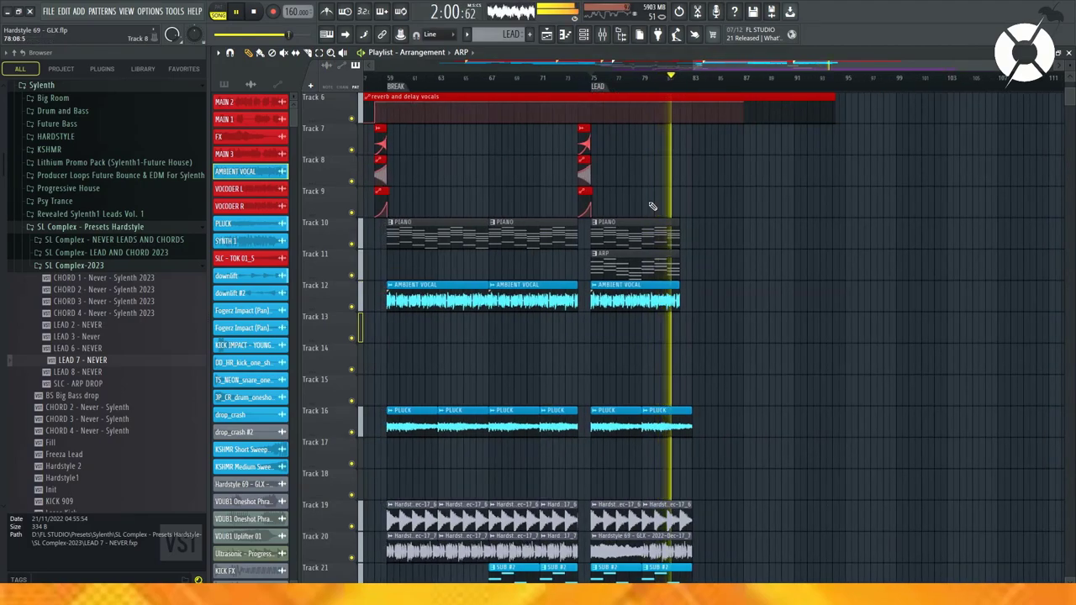
Step: Select the LEAD clip on Track 85 in the playlist and create a new pattern named CHORD
scroll(644, 264, "down", 14)
scroll(618, 244, "down", 10)
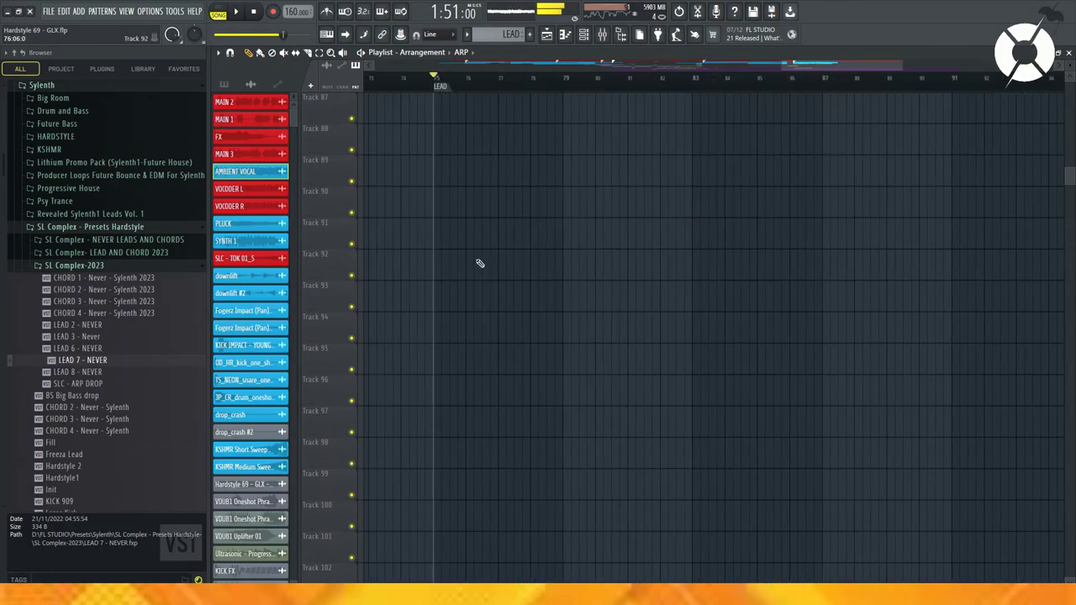
scroll(480, 265, "up", 3)
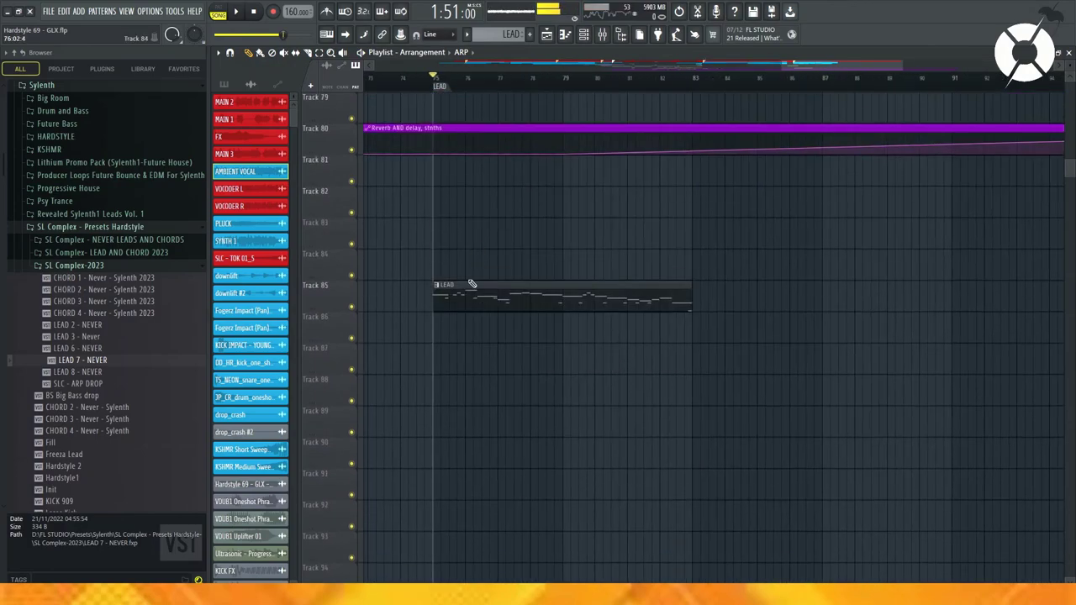
left_click(473, 289)
left_click(590, 40)
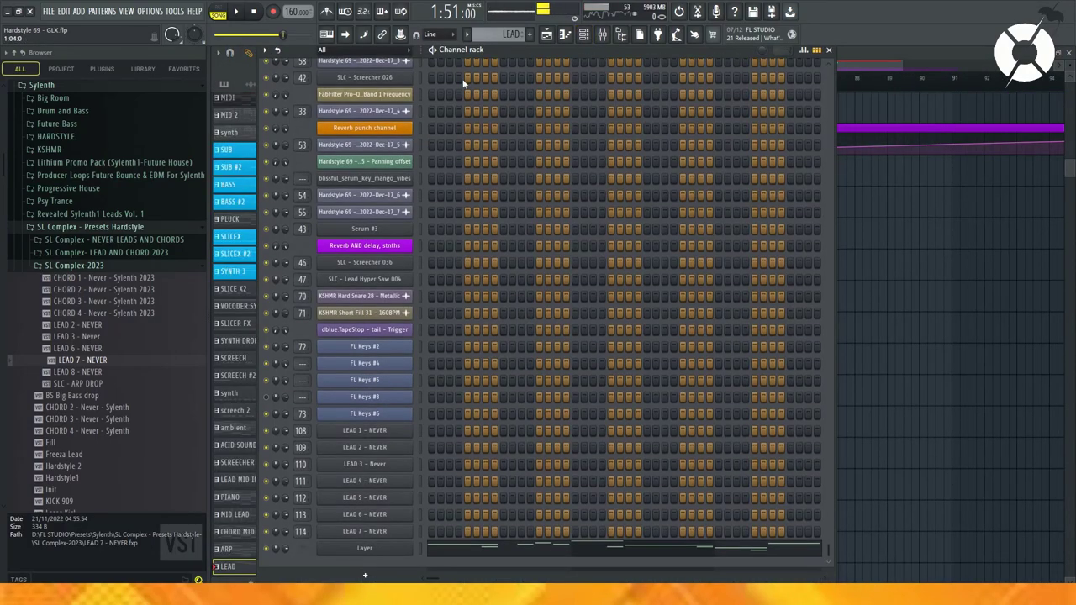
left_click(530, 35)
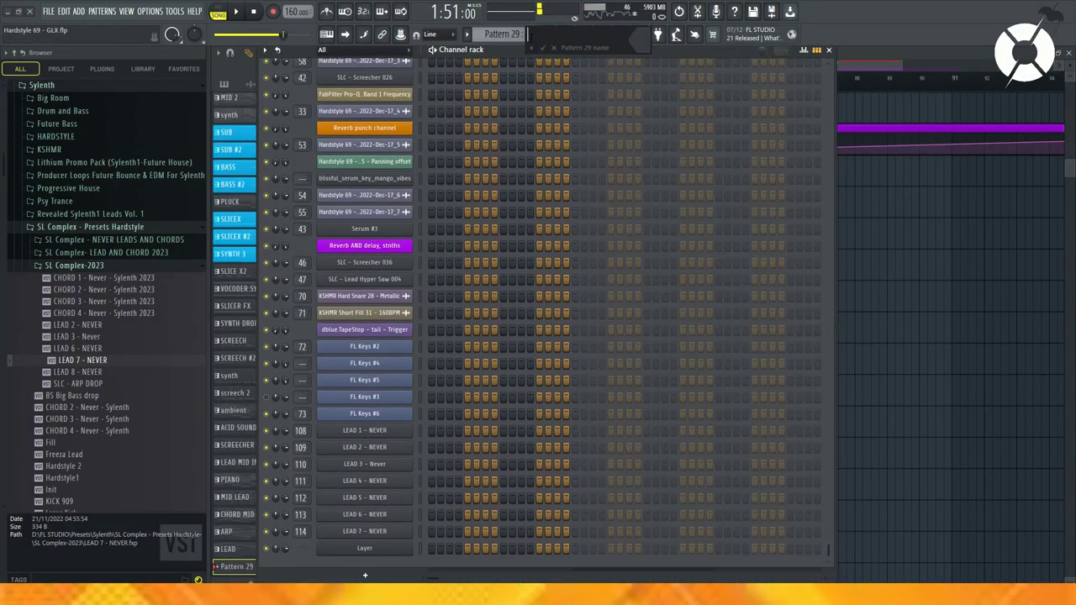
type("CHORD")
key("Return")
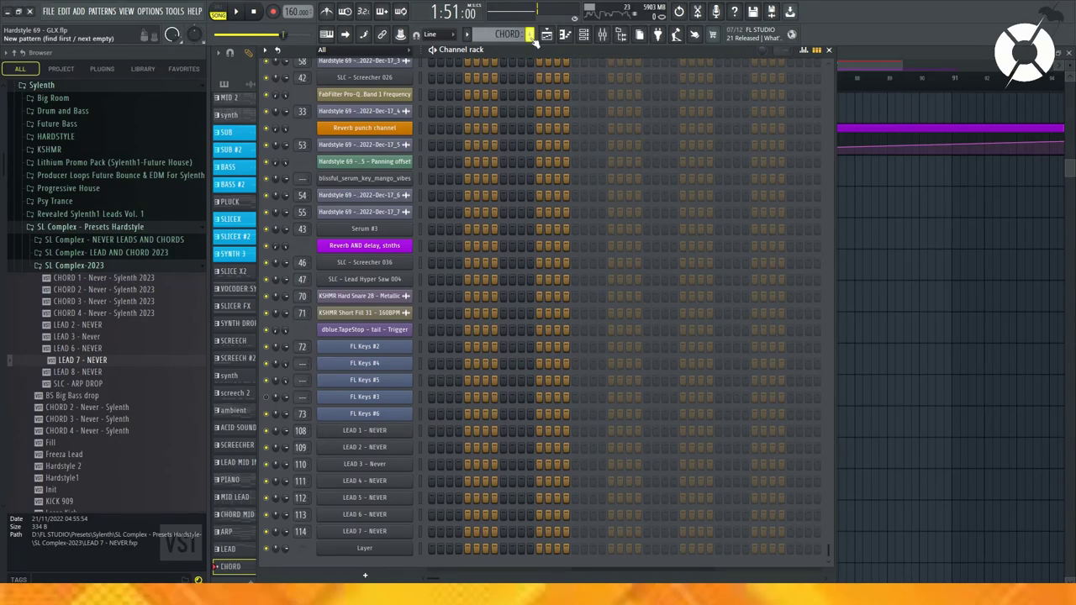
Step: Add a new Sylenth1_2 instrument channel to the channel rack
left_click(584, 37)
left_click(580, 38)
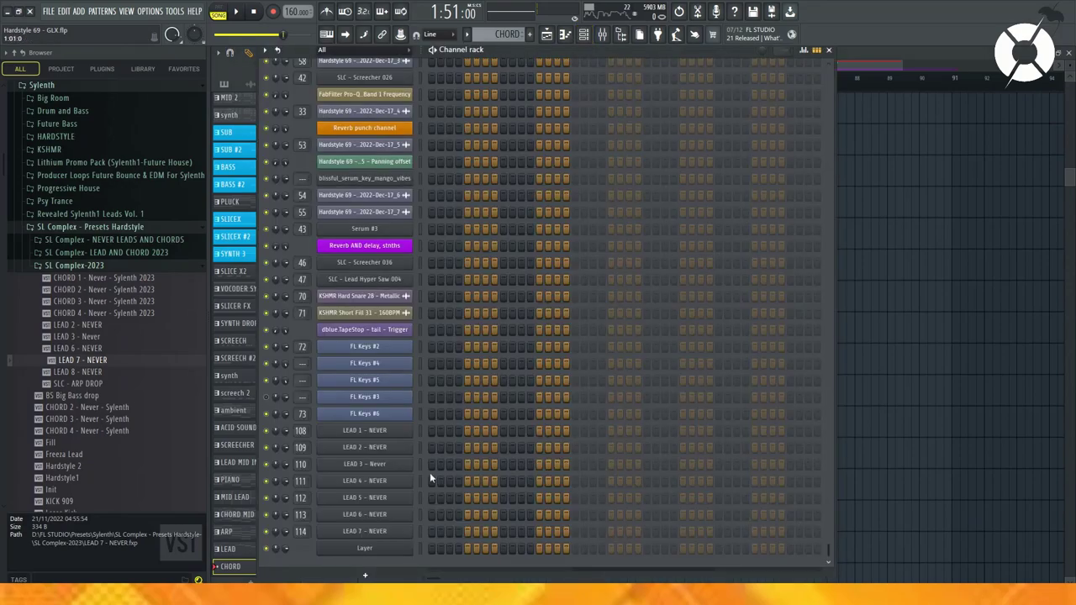
left_click(365, 575)
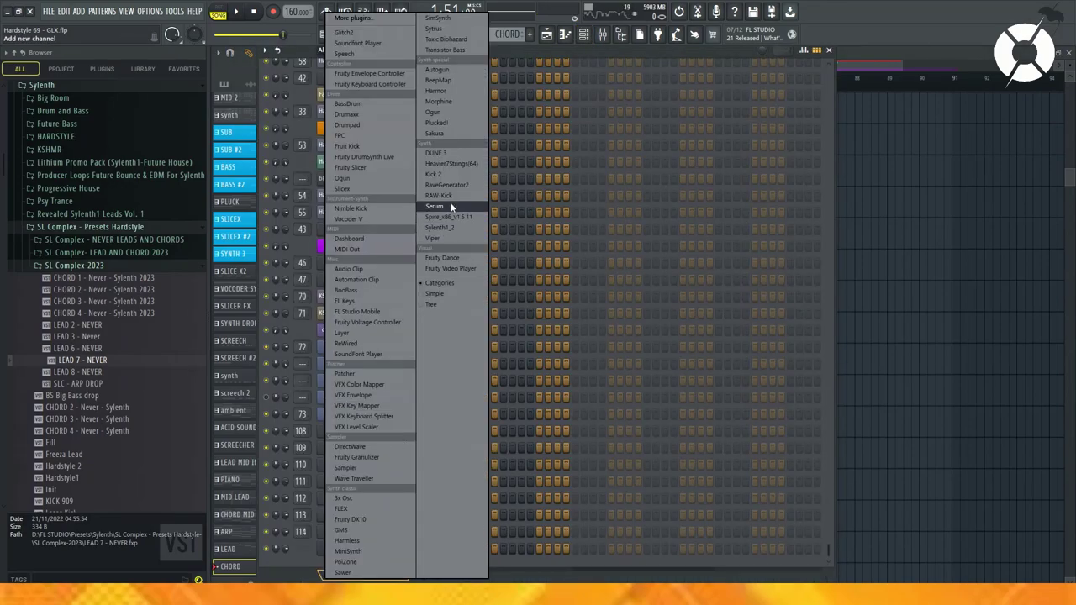
left_click(454, 228)
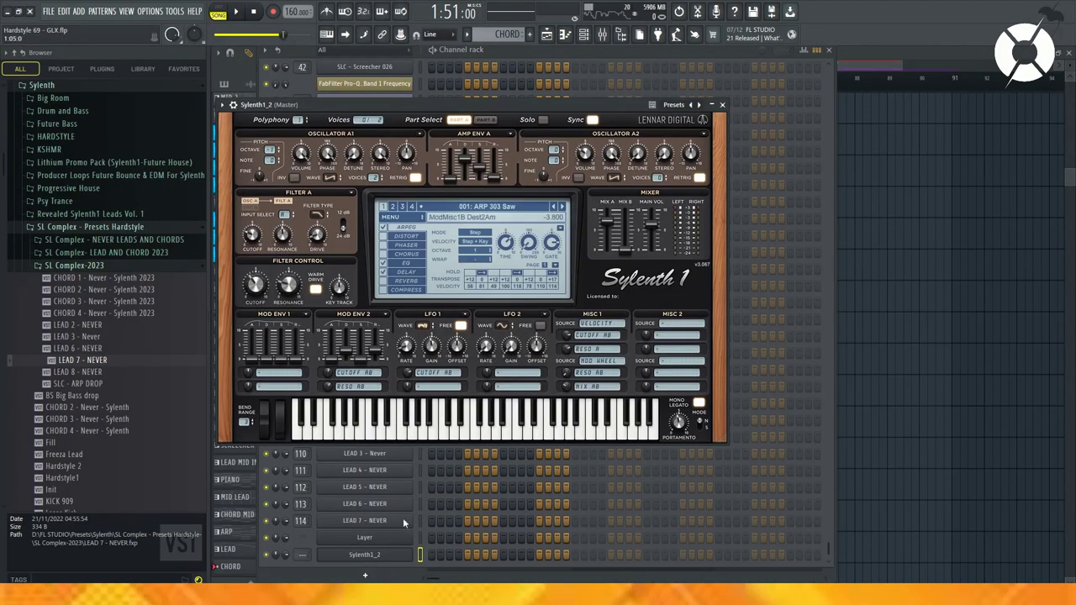
Step: Clone the Sylenth1_2 channel three times to get four Sylenth1 instances for the chord
left_click(384, 559)
right_click(384, 558)
left_click(431, 537)
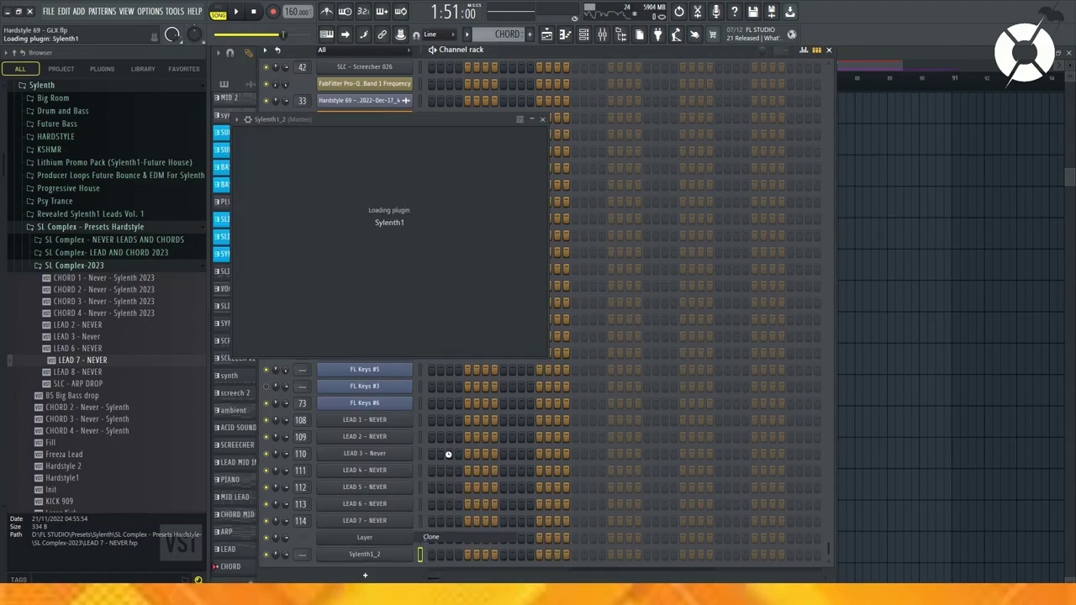
left_click(387, 551)
right_click(388, 551)
left_click(433, 538)
scroll(468, 493, "down", 2)
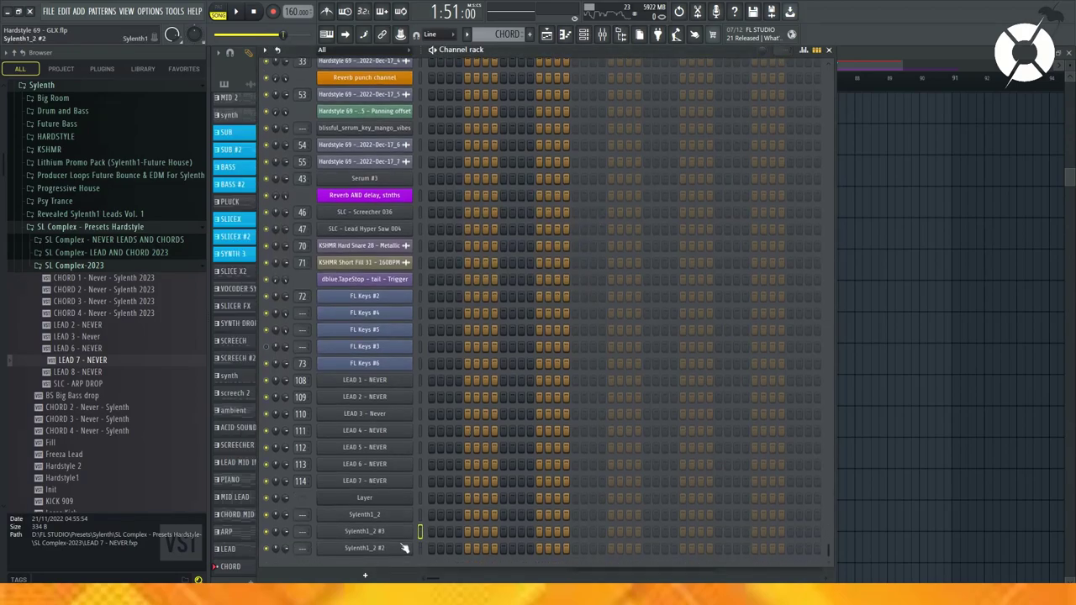
right_click(380, 543)
left_click(433, 538)
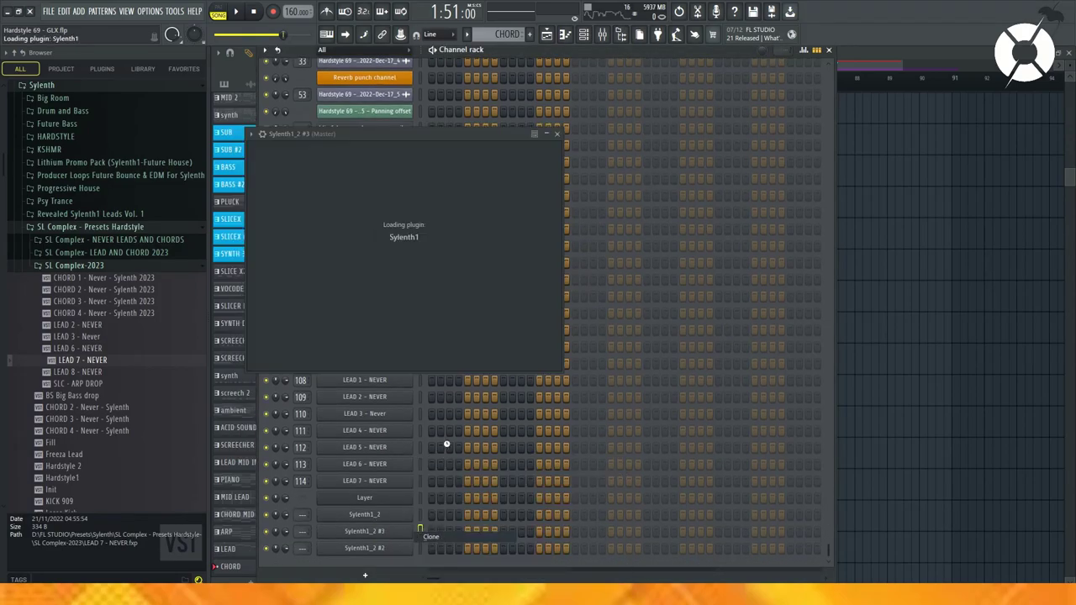
Step: Add a Layer channel and select the four Sylenth1_2 channels as its layer children
left_click(365, 575)
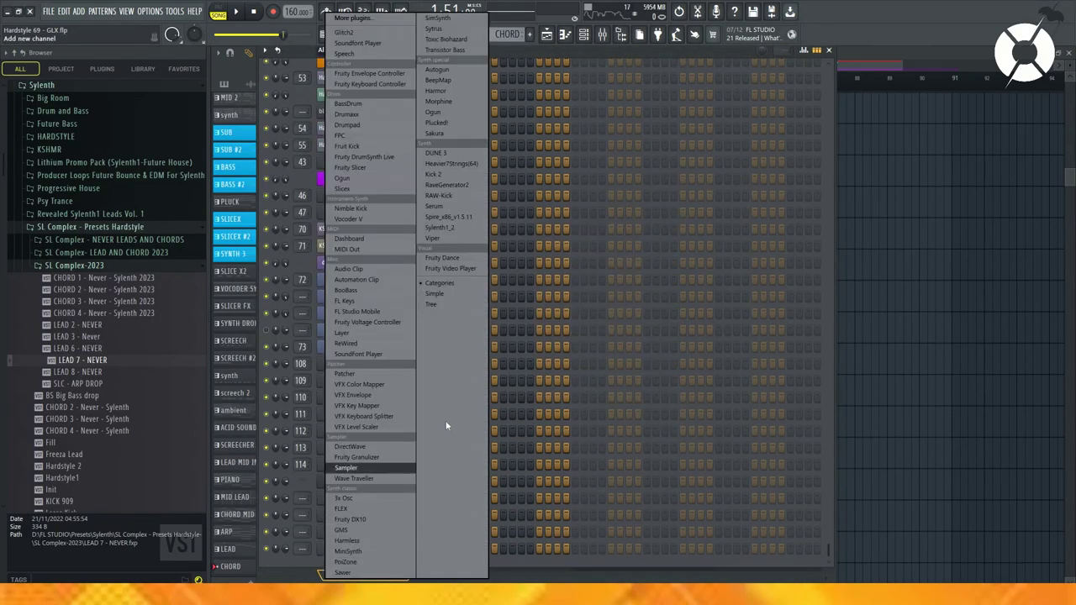
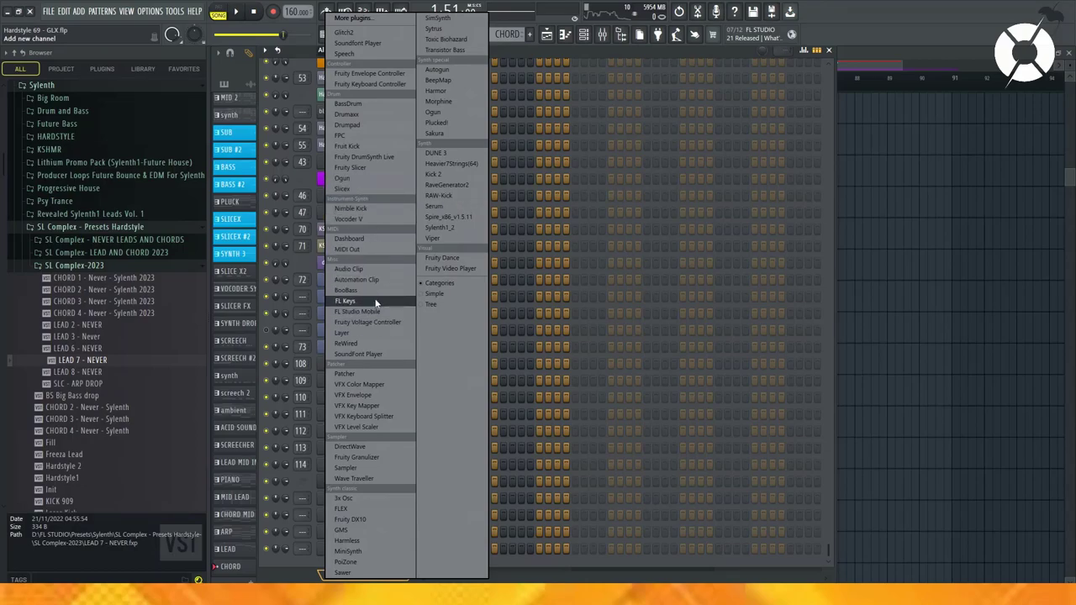
left_click(379, 333)
left_click_drag(351, 167, 939, 210)
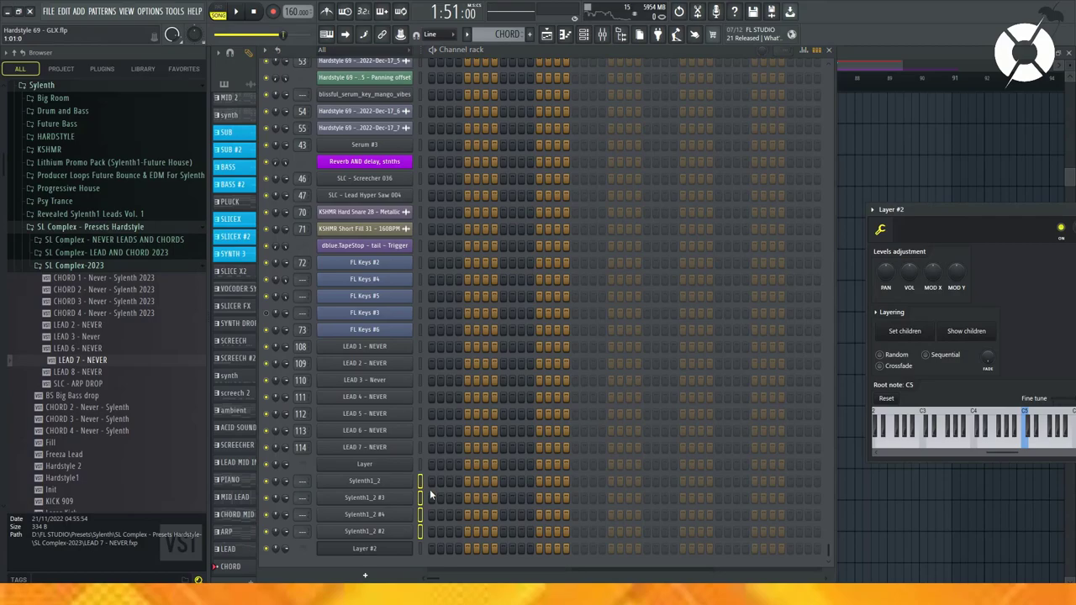
key("Escape")
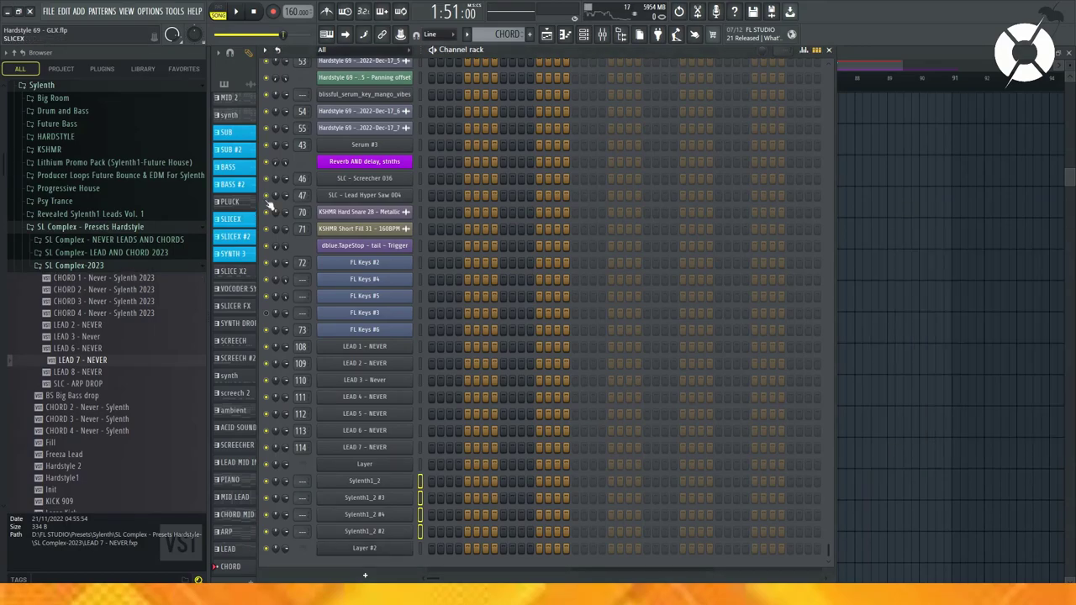
Step: Switch to the CHORD MID pattern and copy all chord notes of its FL Keys #5 channel
left_click(829, 51)
scroll(627, 217, "up", 4)
scroll(572, 79, "down", 3)
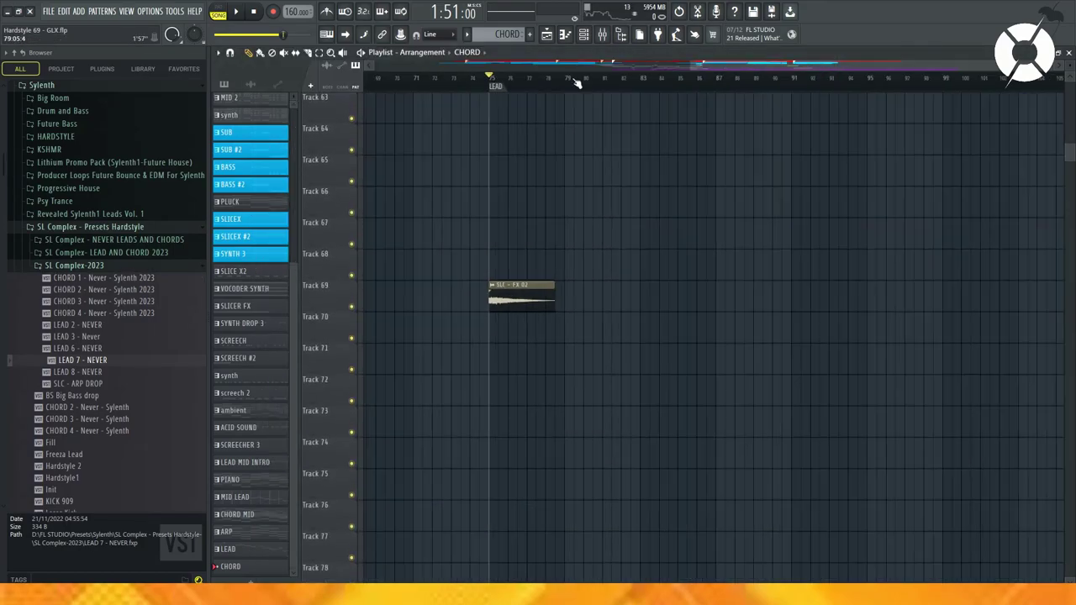
left_click(468, 33)
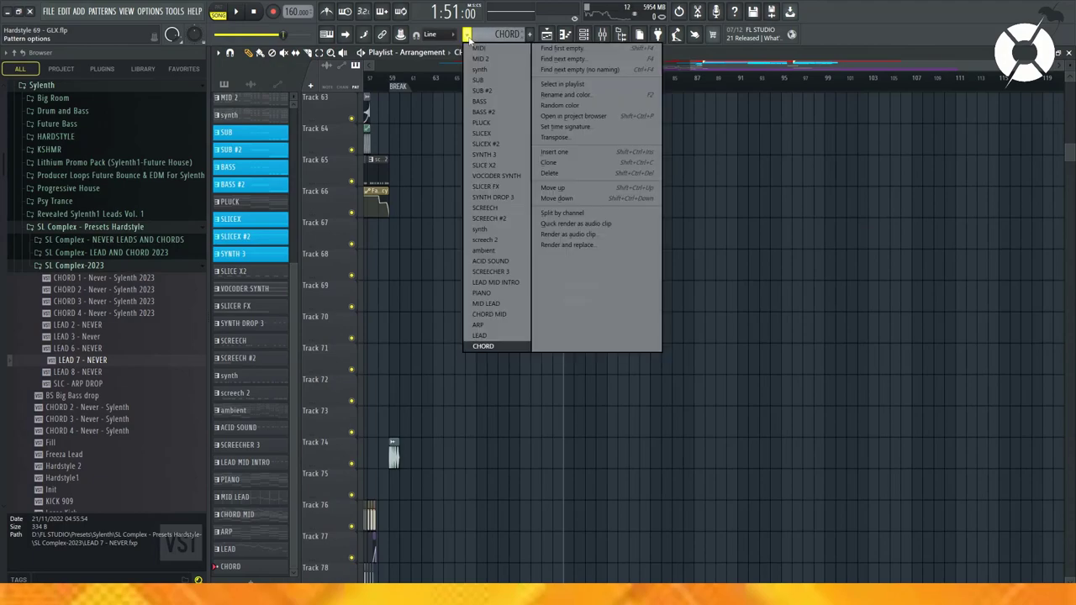
left_click(508, 316)
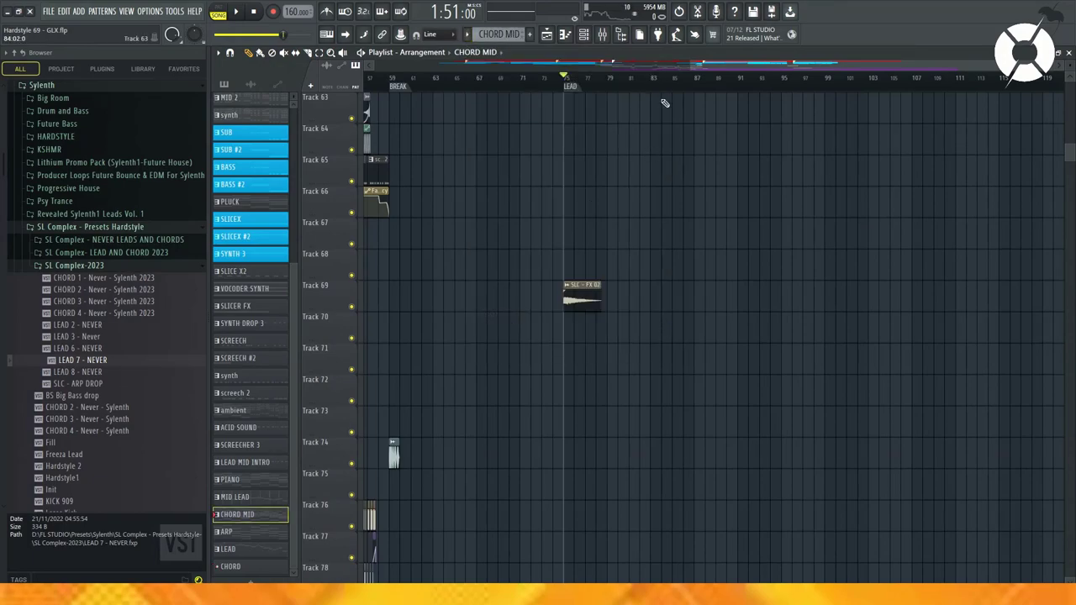
left_click(584, 34)
left_click(635, 303)
key("ctrl+a")
key("F6")
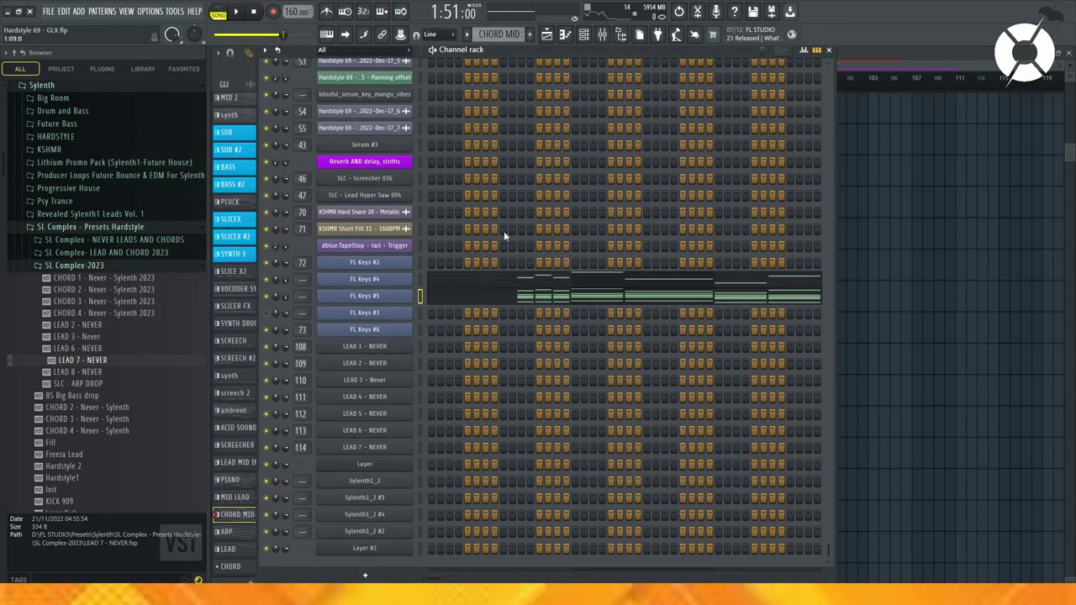
Step: Return to the CHORD pattern and paste the copied chord notes into the piano roll of Layer #2
key("F6")
key("F6")
left_click(466, 34)
left_click(483, 346)
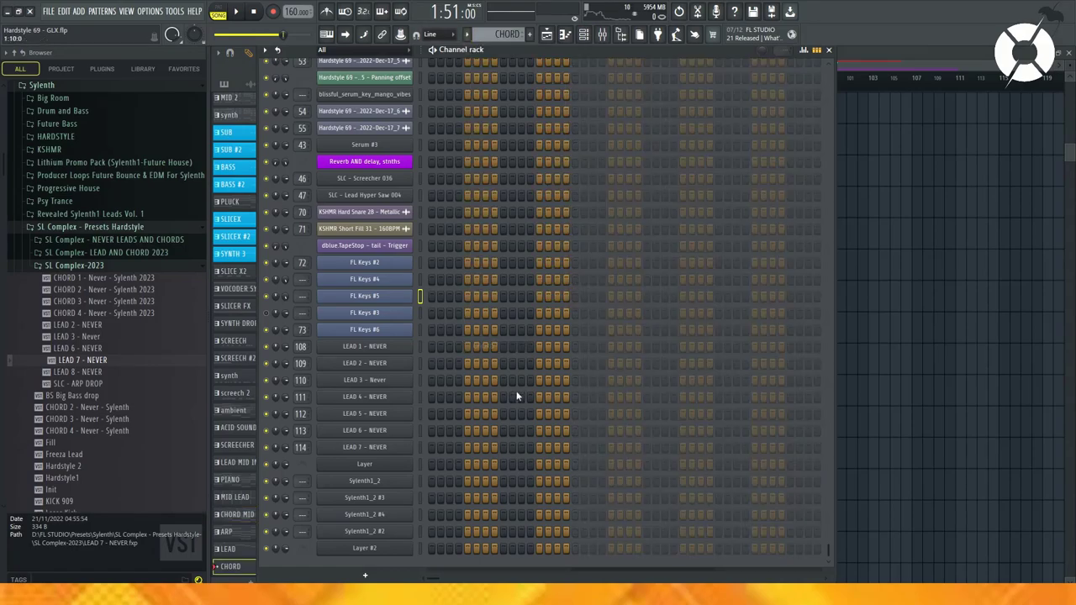
right_click(403, 552)
left_click(471, 432)
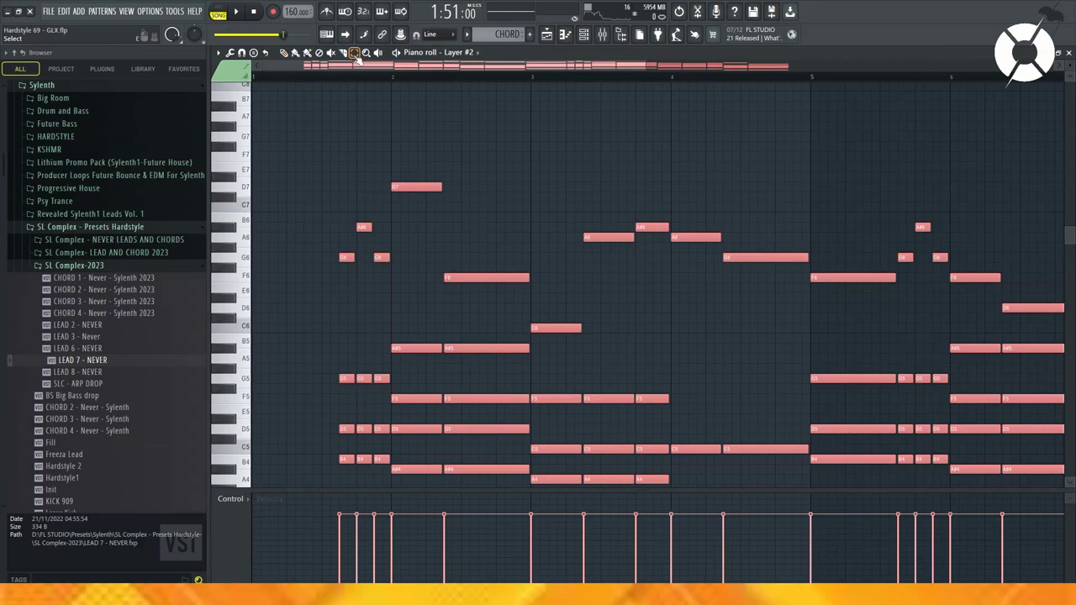
scroll(408, 245, "down", 3)
left_click_drag(414, 224, 425, 407)
scroll(417, 407, "up", 4)
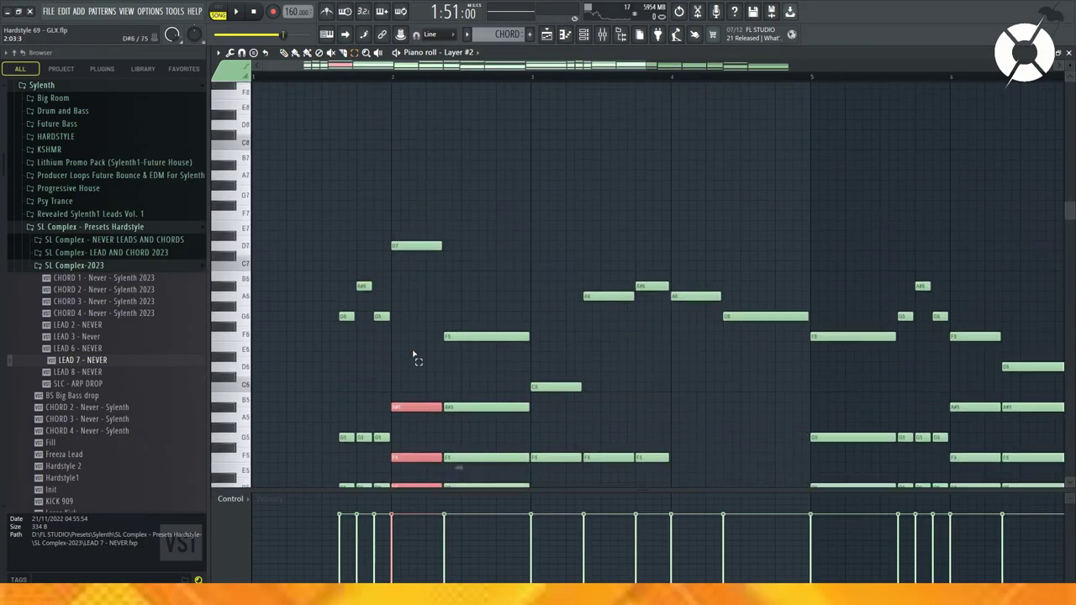
scroll(414, 286, "down", 5)
scroll(416, 286, "up", 4)
left_click_drag(423, 192, 431, 255)
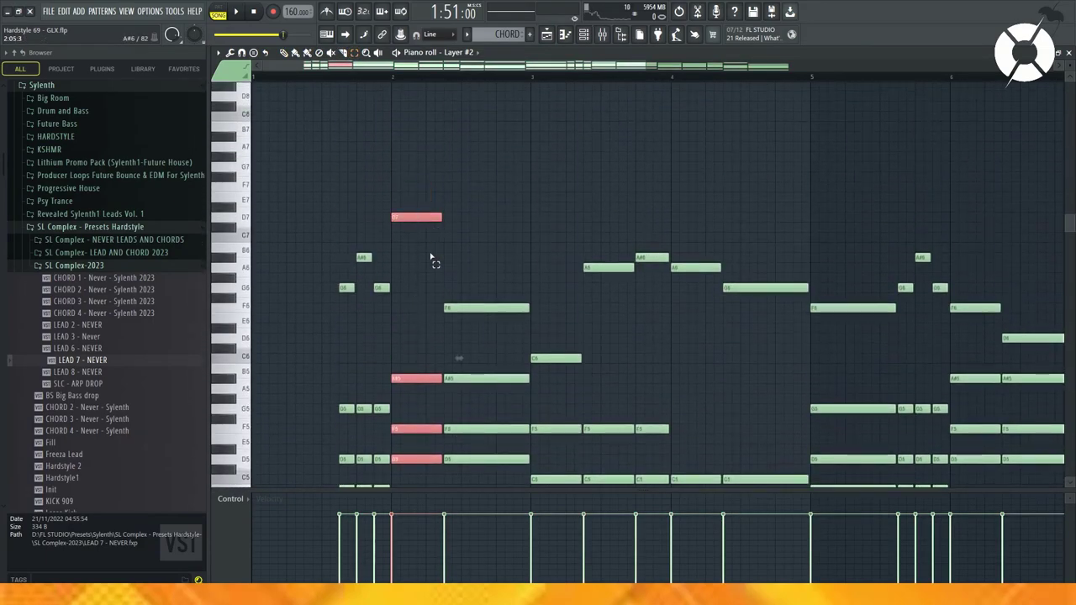
scroll(415, 264, "down", 5)
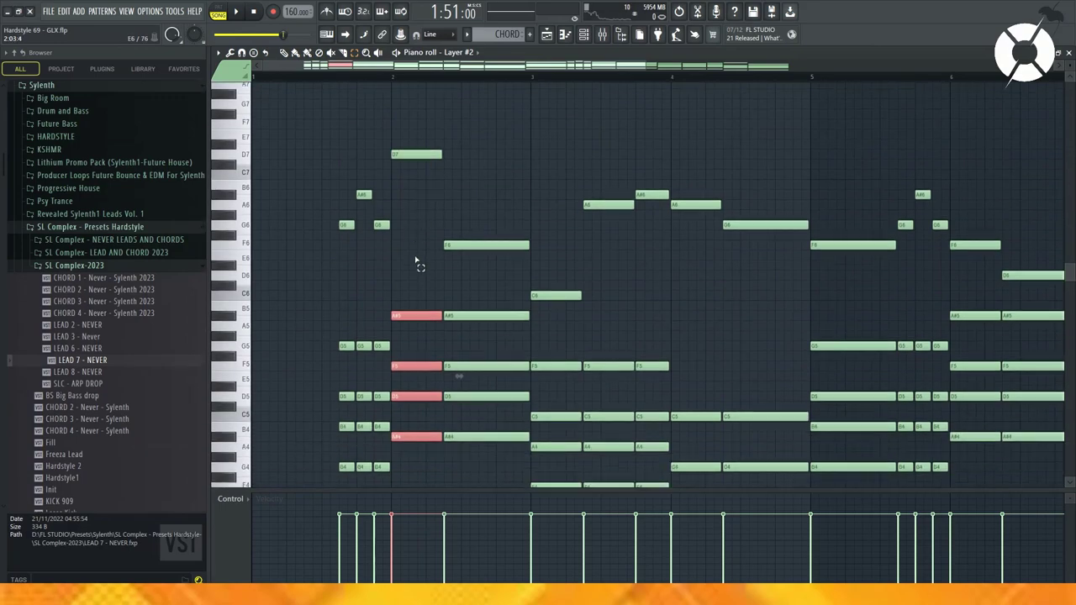
scroll(404, 370, "up", 1)
scroll(402, 370, "up", 1)
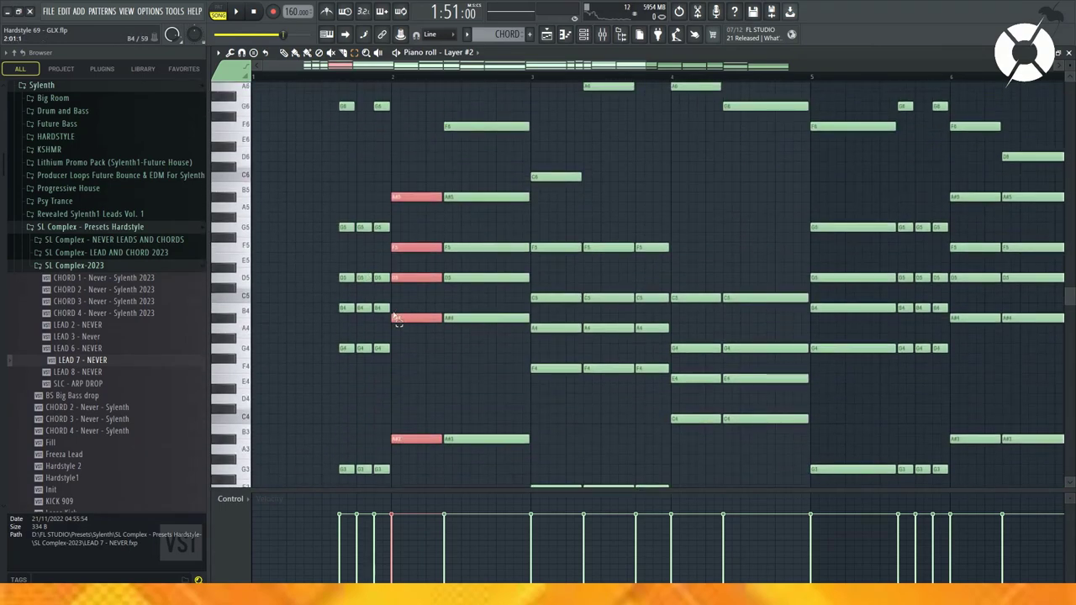
scroll(281, 179, "up", 4)
scroll(280, 179, "down", 3)
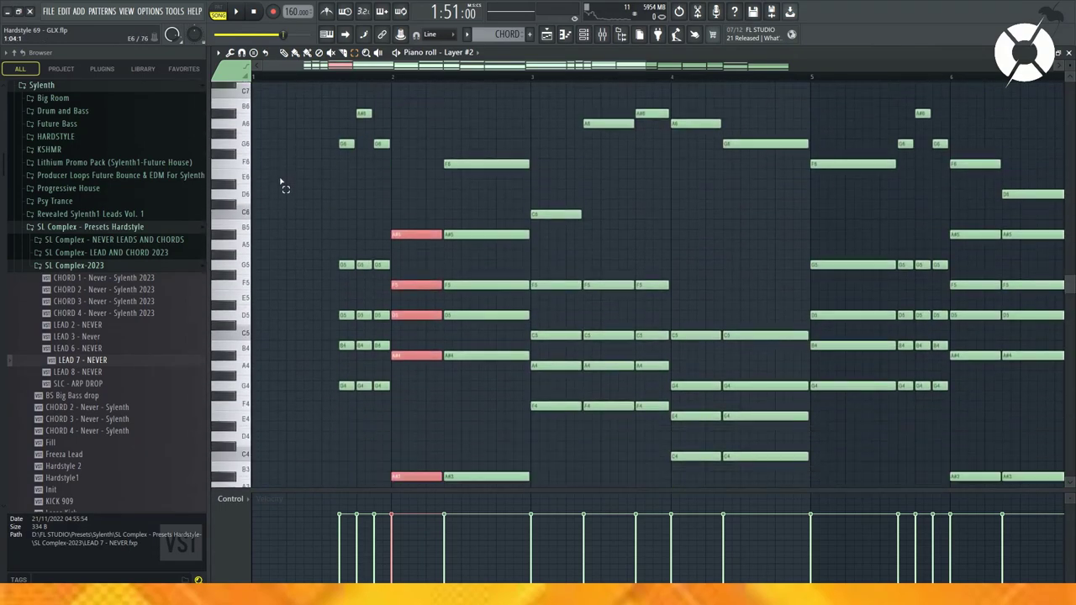
Step: Copy the first short chord on the G notes to the start of bar 1 and lengthen it to about half a bar
left_click_drag(354, 134, 340, 492)
scroll(317, 413, "up", 8)
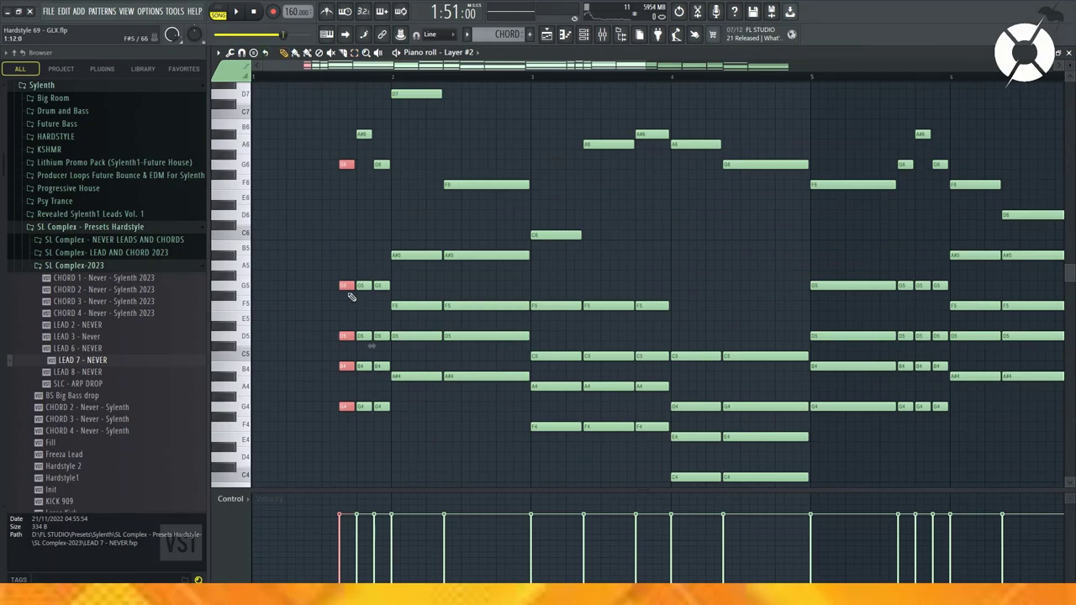
left_click_drag(332, 286, 174, 271)
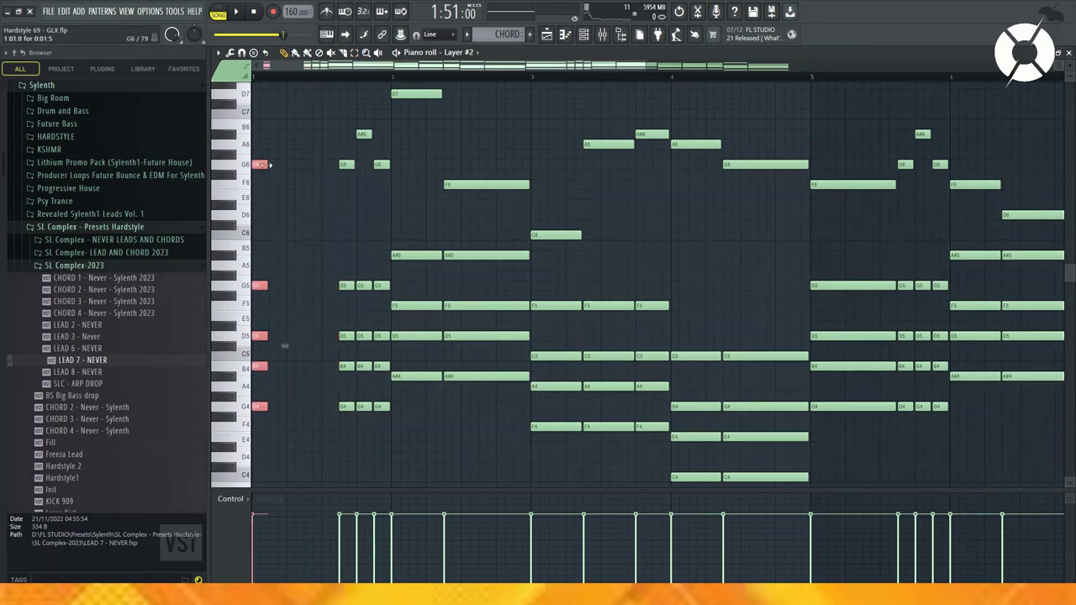
left_click_drag(269, 165, 317, 170)
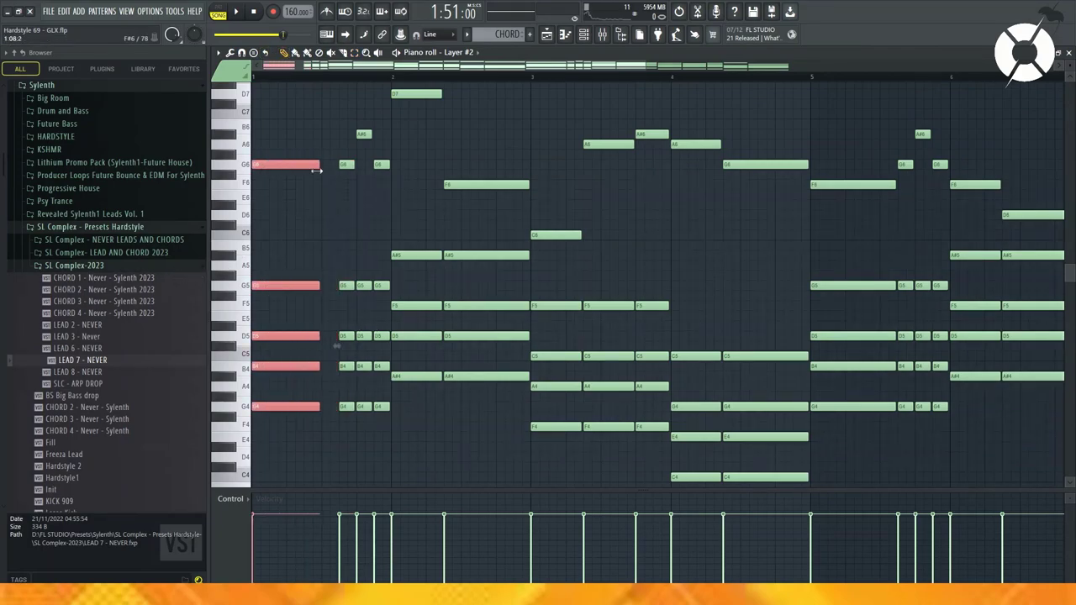
Step: Switch playback to pattern mode and briefly play the CHORD pattern
left_click(224, 18)
key("space")
key("space")
Step: Load the CHORD 1, 2, 3 and 4 - Never - Sylenth 2023 presets onto the four Sylenth1 channels above Layer #2
key("F7")
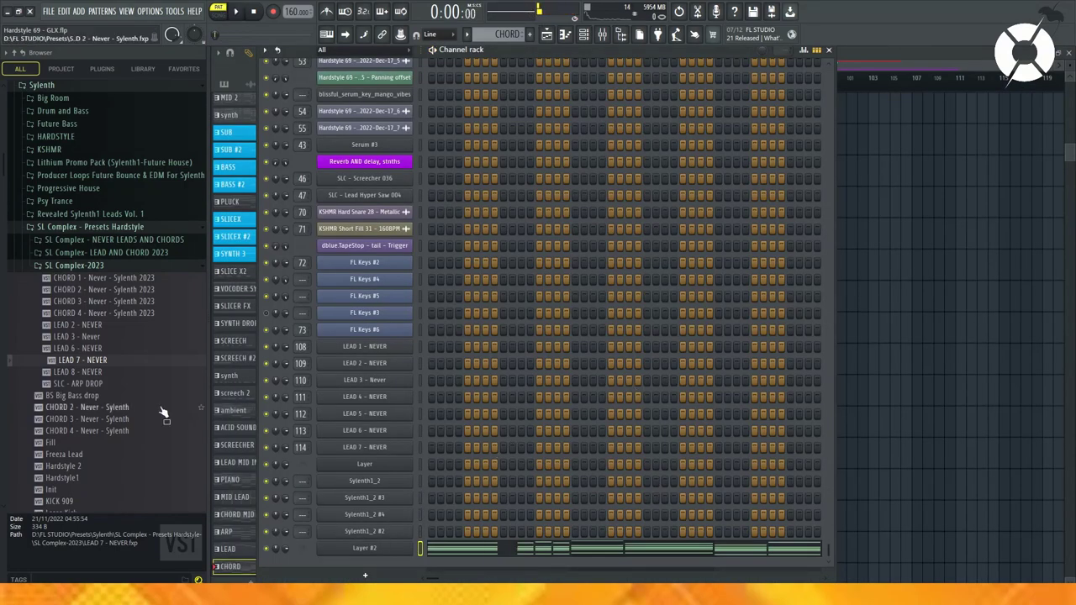
left_click(118, 280)
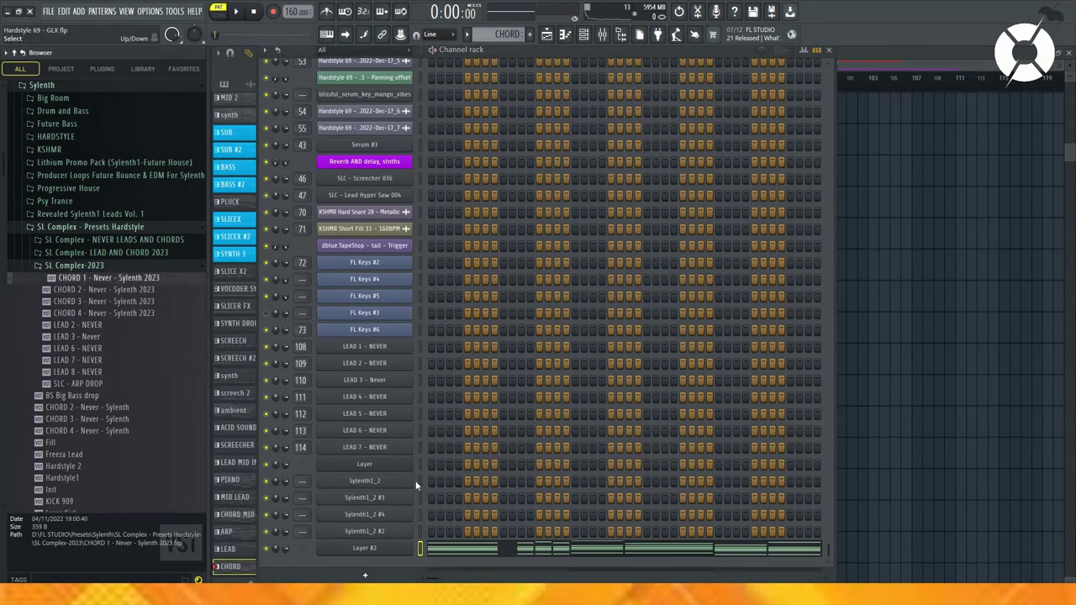
left_click_drag(145, 284, 418, 483)
left_click_drag(117, 360, 429, 515)
left_click_drag(139, 372, 419, 525)
left_click_drag(127, 383, 420, 531)
Step: Play the CHORD pattern and transpose all Layer #2 chord notes up one octave
key("space")
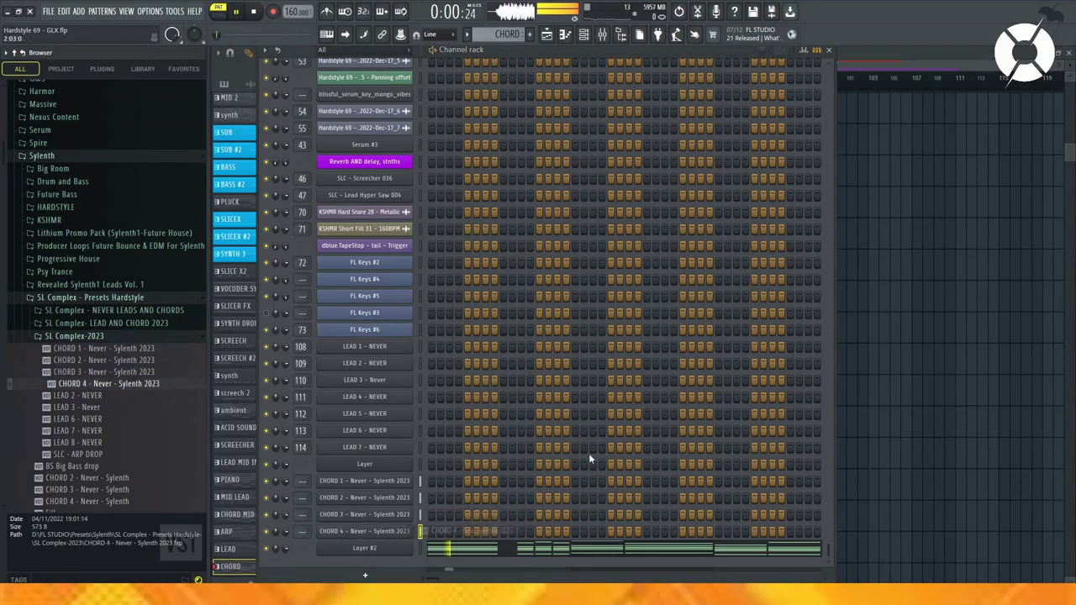
left_click(541, 550)
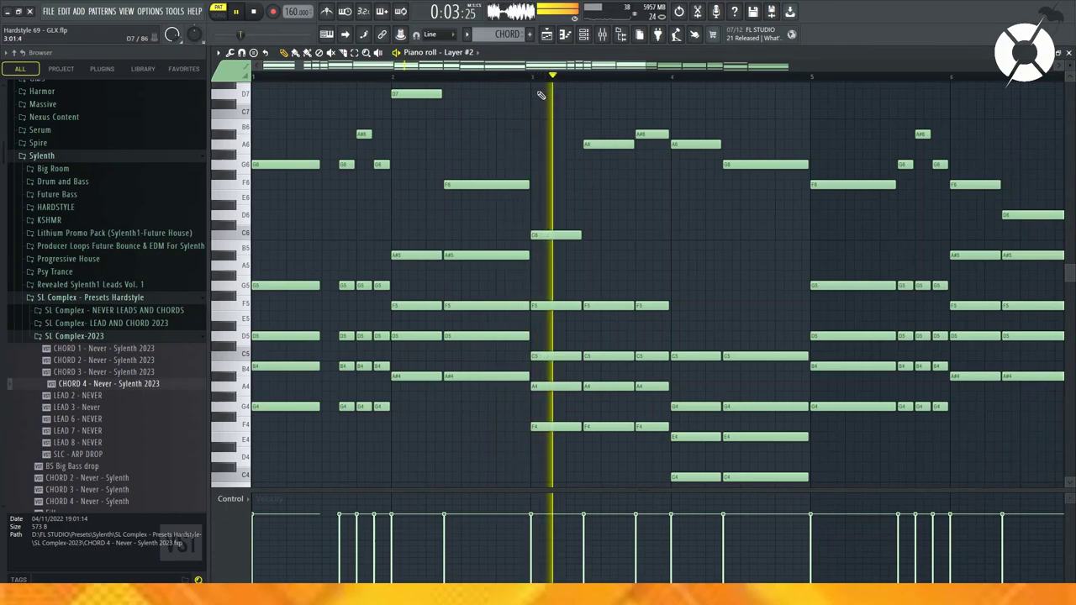
scroll(557, 81, "down", 1)
key("ctrl+a")
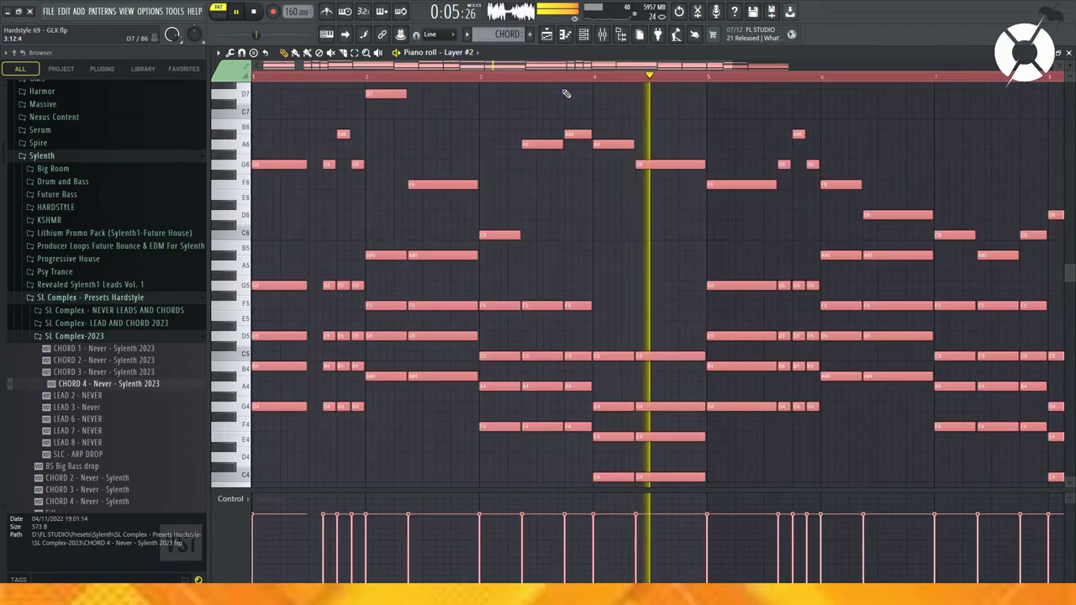
key("ctrl+Up")
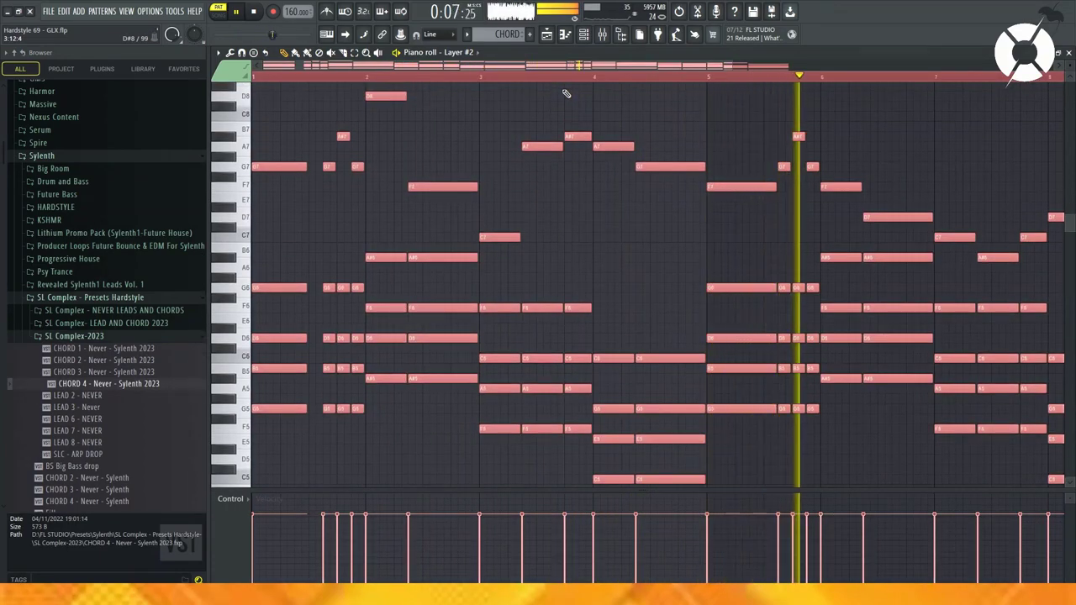
key("Escape")
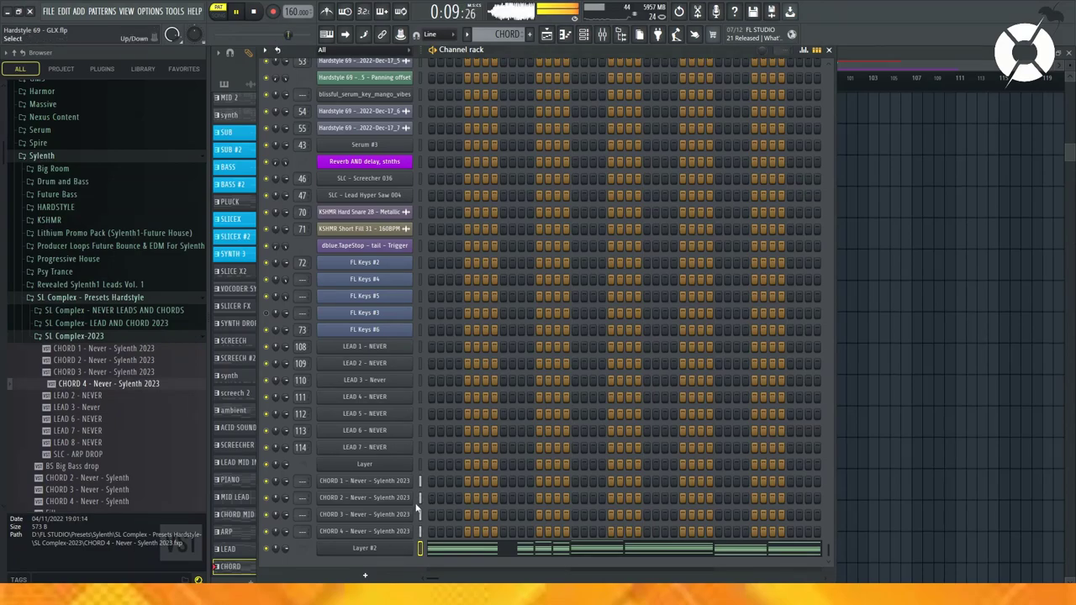
Step: Show mixer insert 103 and open the SL Complex - Lead 2023 folder inside the 2022 mixer presets
left_click(602, 36)
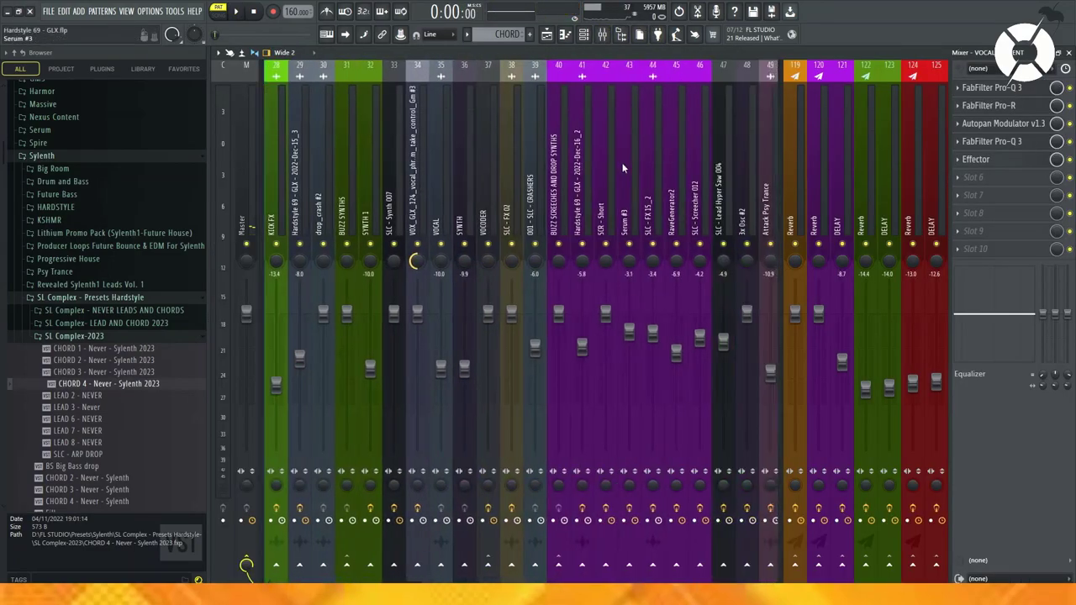
left_click_drag(505, 200, 398, 204)
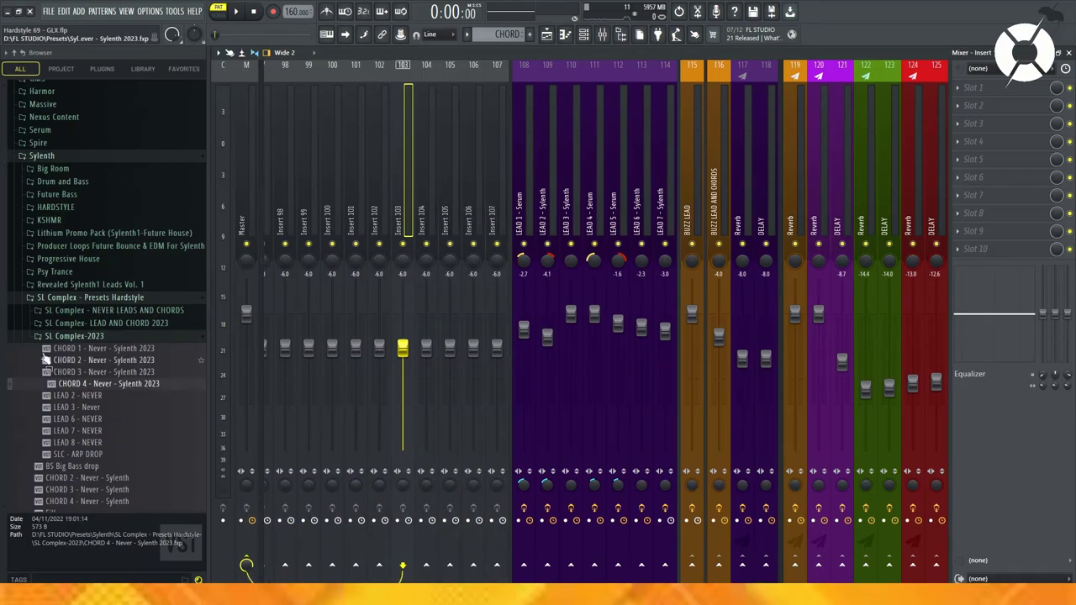
left_click(88, 298)
left_click(55, 157)
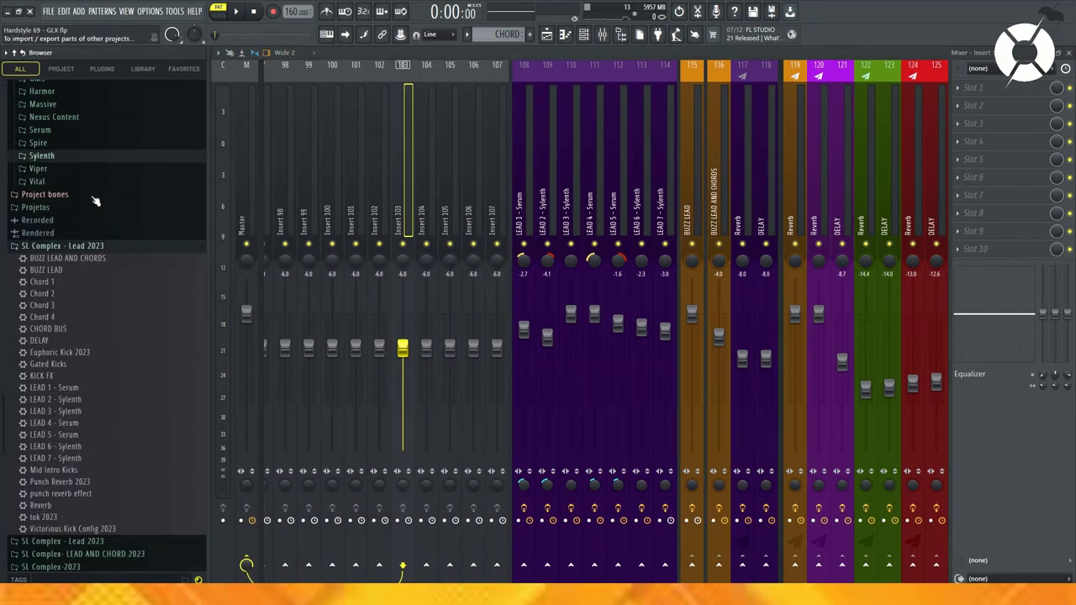
left_click(67, 247)
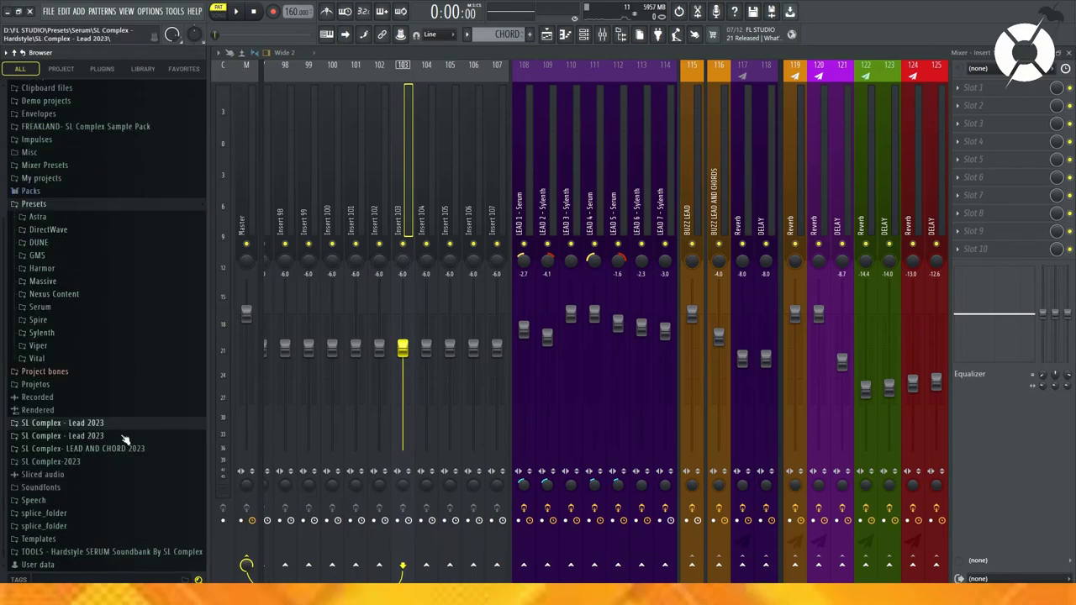
left_click(59, 205)
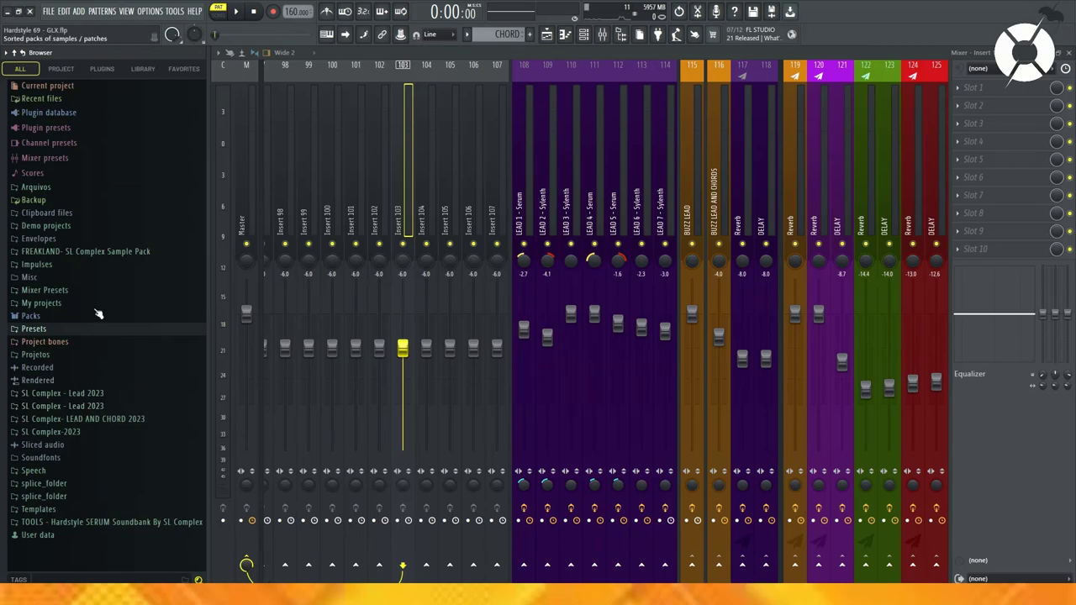
left_click(73, 292)
scroll(118, 421, "down", 2)
Step: Load the Chord 1, Chord 2, Chord 3, Chord 4 and CHORD BUS mixer presets onto inserts 103 to 107
left_click_drag(84, 359, 215, 229)
left_click_drag(382, 175, 396, 189)
left_click_drag(58, 370, 427, 210)
left_click_drag(84, 382, 448, 225)
left_click_drag(55, 406, 474, 223)
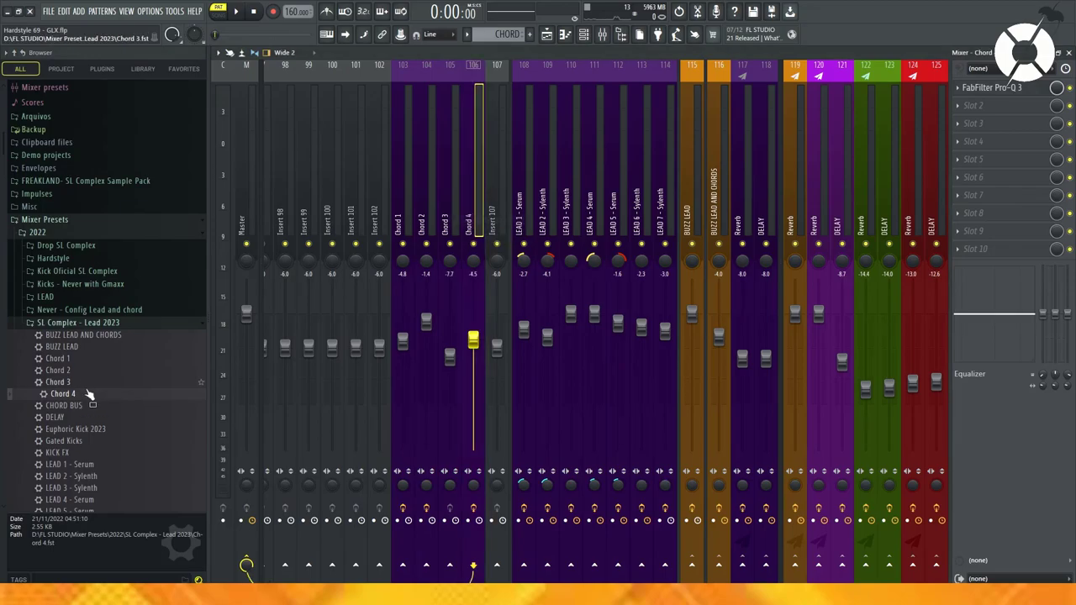
left_click_drag(74, 410, 498, 217)
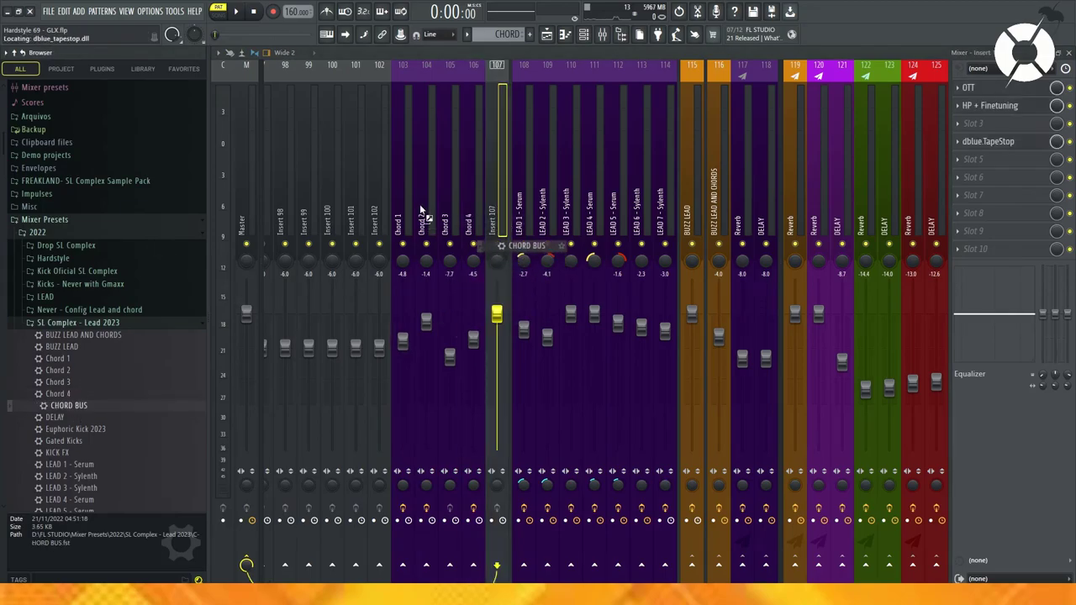
Step: Route the Chord 1 to Chord 4 mixer tracks only to CHORD BUS
left_click_drag(401, 185, 475, 206)
right_click(507, 568)
left_click(538, 549)
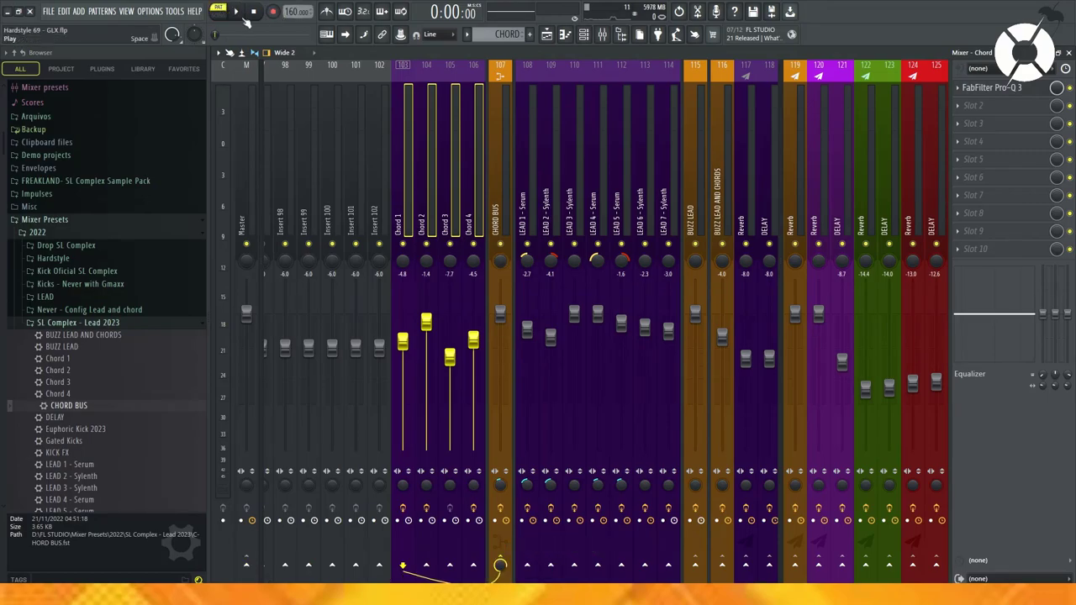
Step: Assign the four CHORD Sylenth1 channels to mixer tracks Chord 1 to Chord 4 while playing the CHORD pattern
key("space")
key("F6")
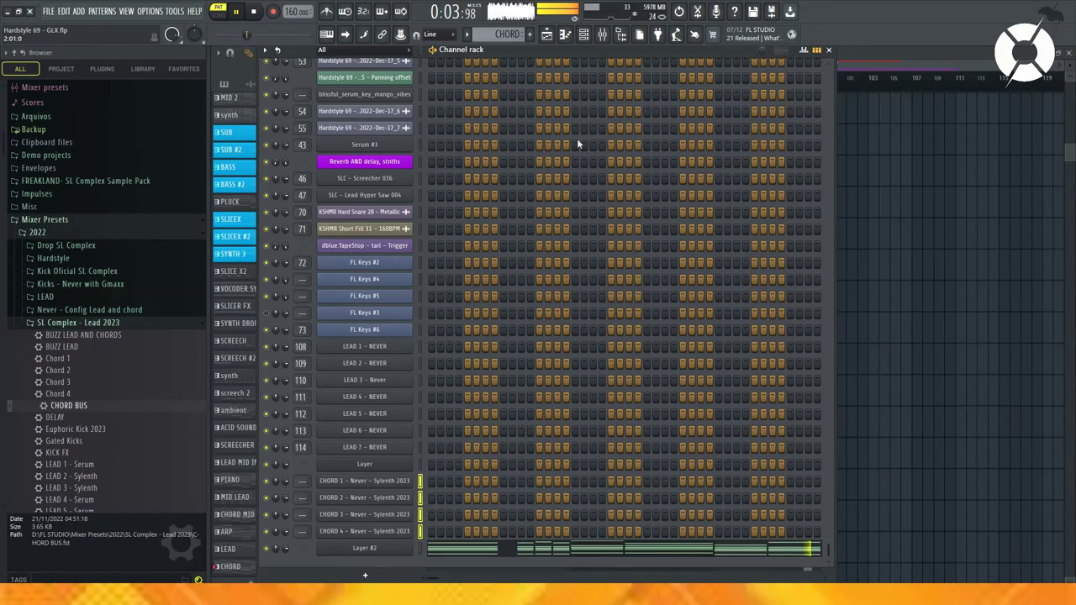
left_click(602, 34)
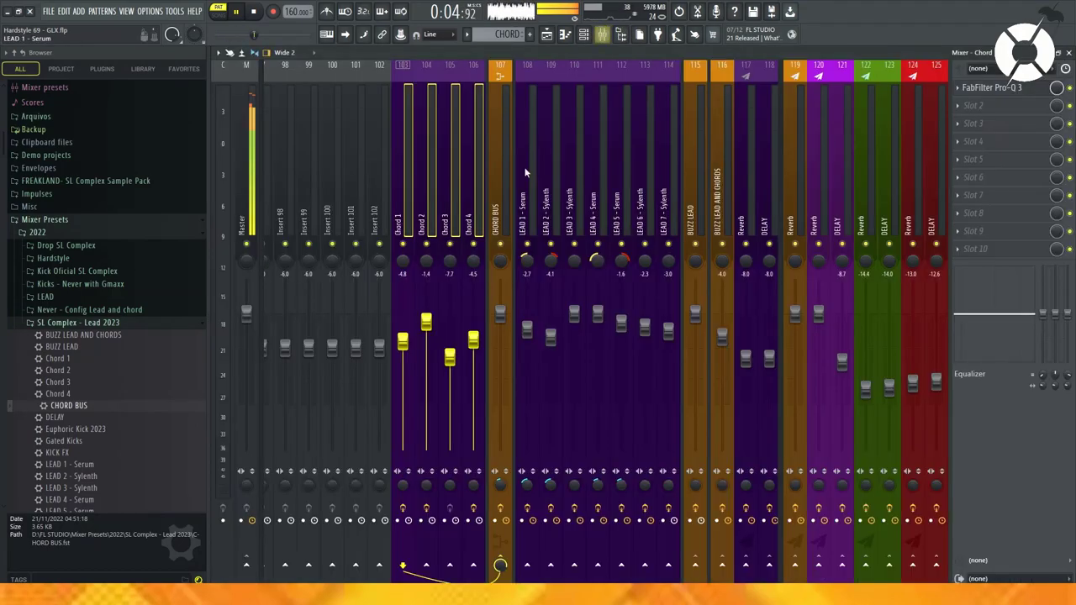
left_click(423, 195)
left_click(457, 198)
key("space")
Step: Route CHORD BUS only to the BUZZ LEAD AND CHORDS track and play the pattern
left_click(503, 211)
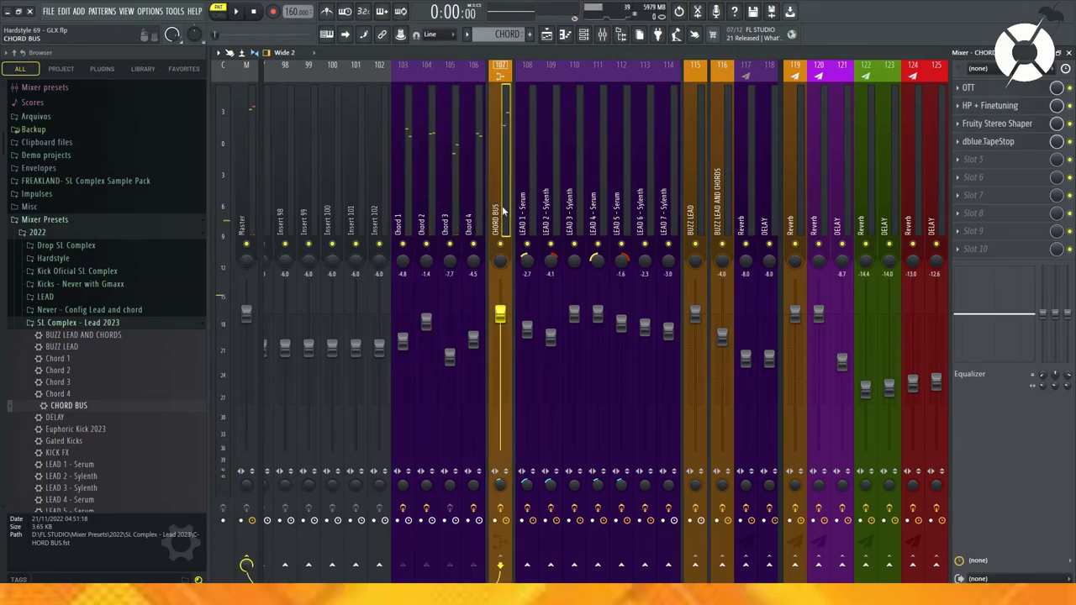
key("space")
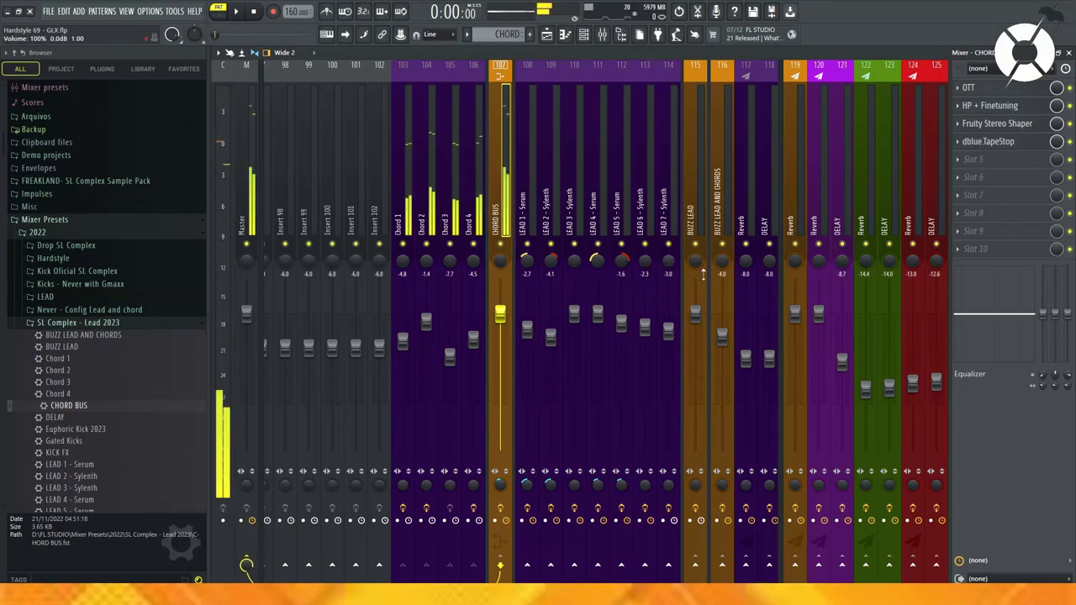
key("space")
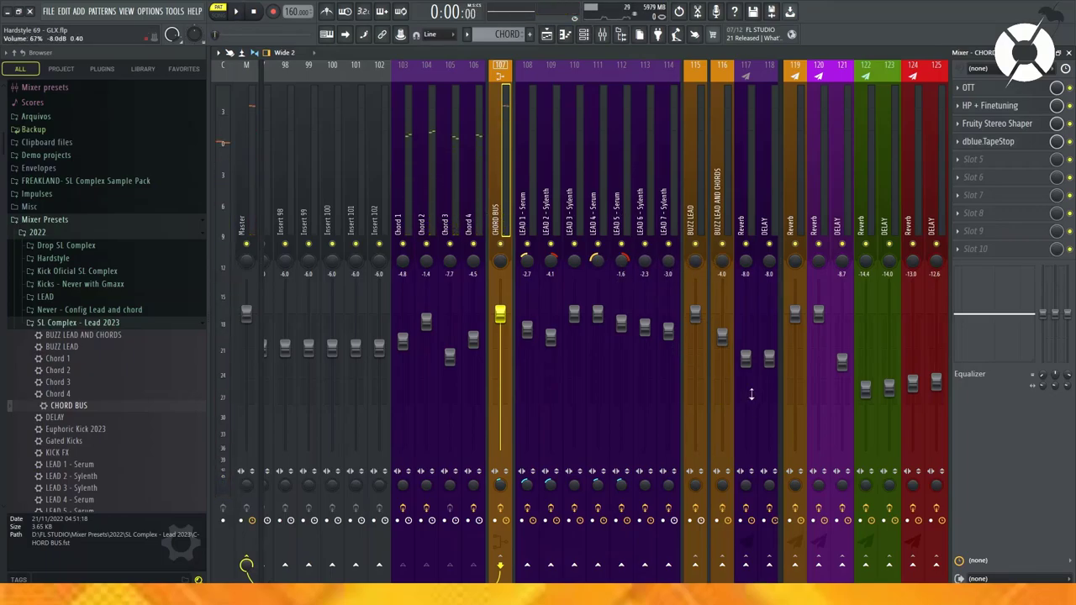
left_click(722, 565)
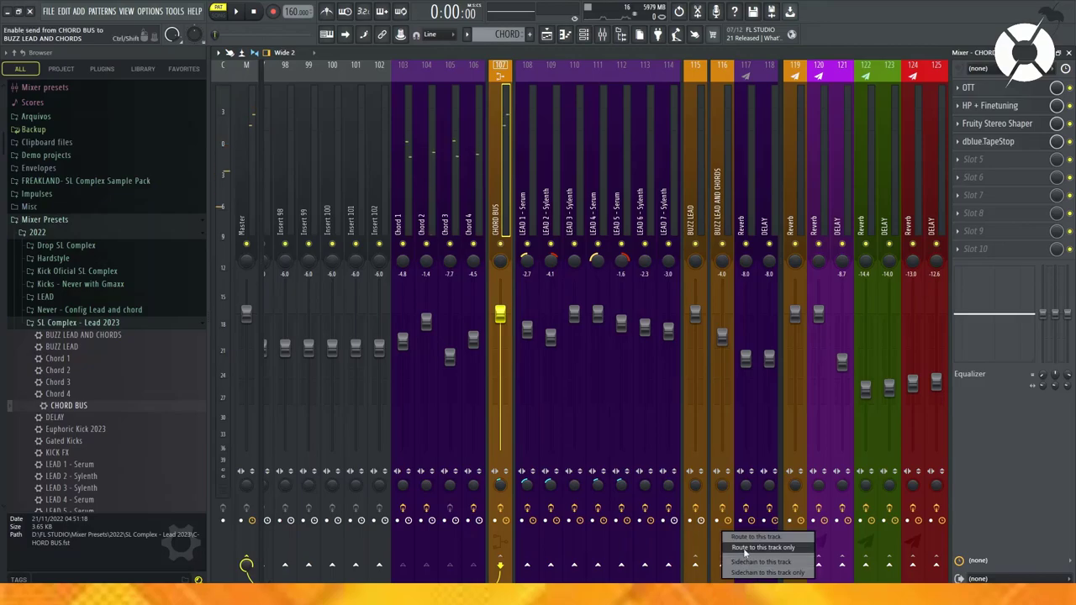
key("space")
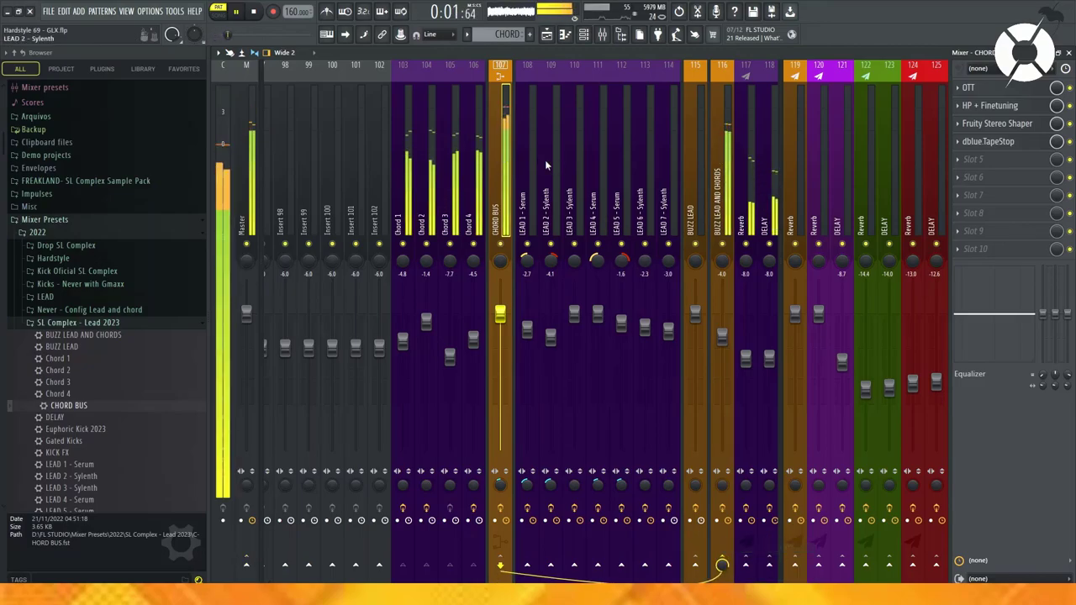
Step: Place the CHORD pattern in the playlist on Track 86 at bar 75, directly below the LEAD clip
key("F6")
key("F5")
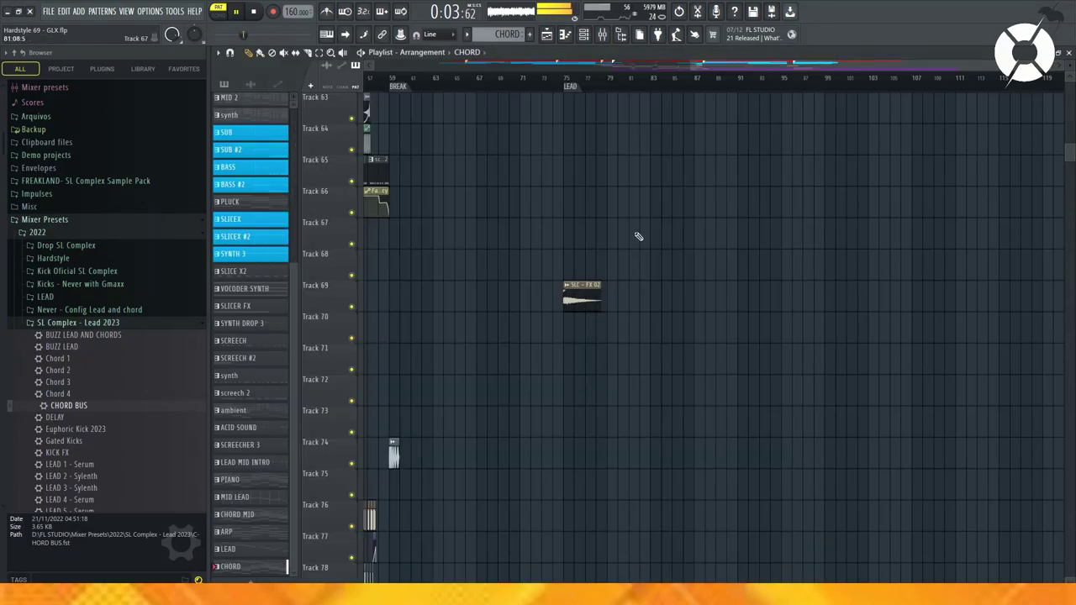
scroll(586, 320, "down", 6)
key("space")
scroll(591, 82, "up", 3)
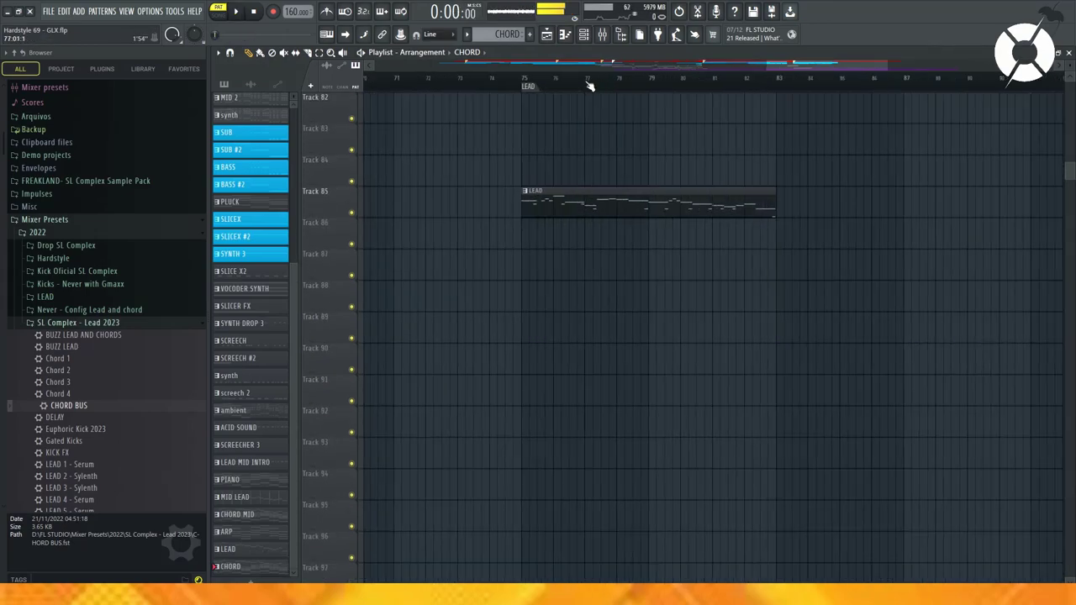
left_click(541, 230)
scroll(606, 80, "up", 2)
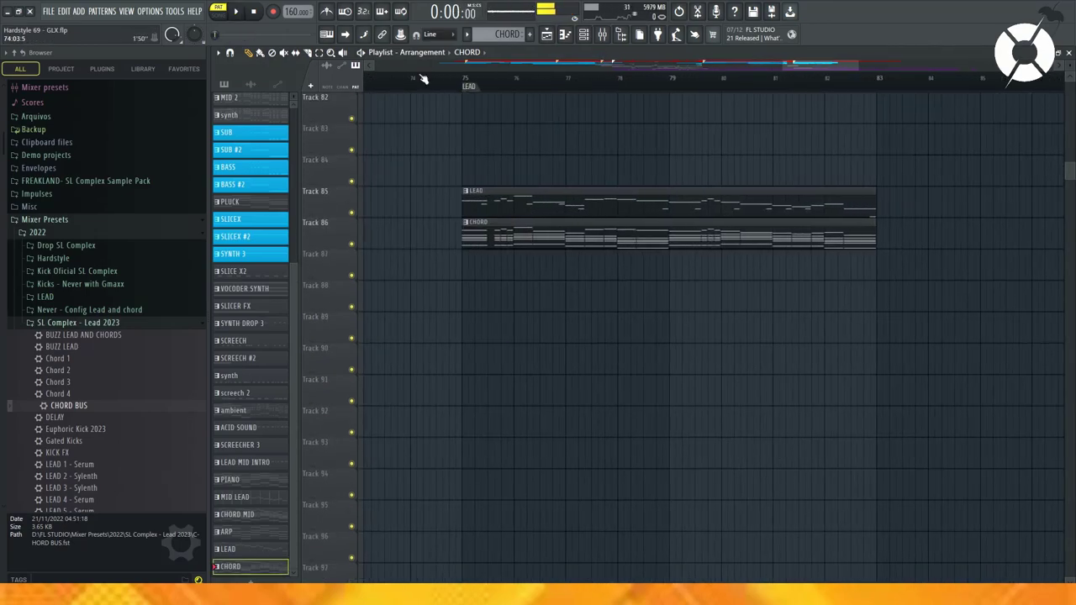
Step: Select bars 75 to 83 in the playlist and play LEAD and CHORD in song mode while watching the mixer levels
left_click_drag(461, 84, 855, 82)
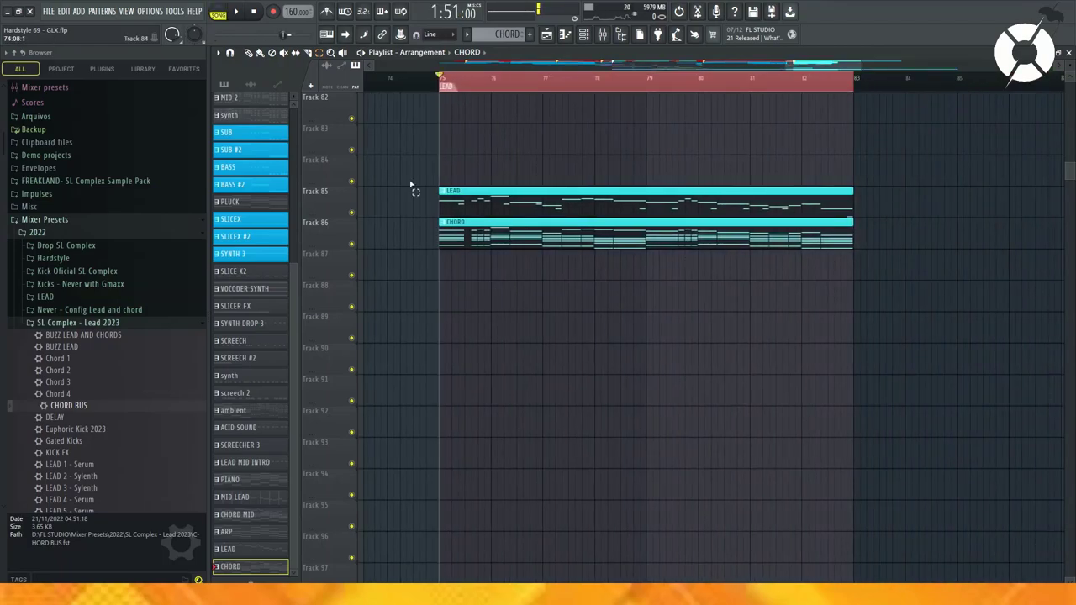
key("space")
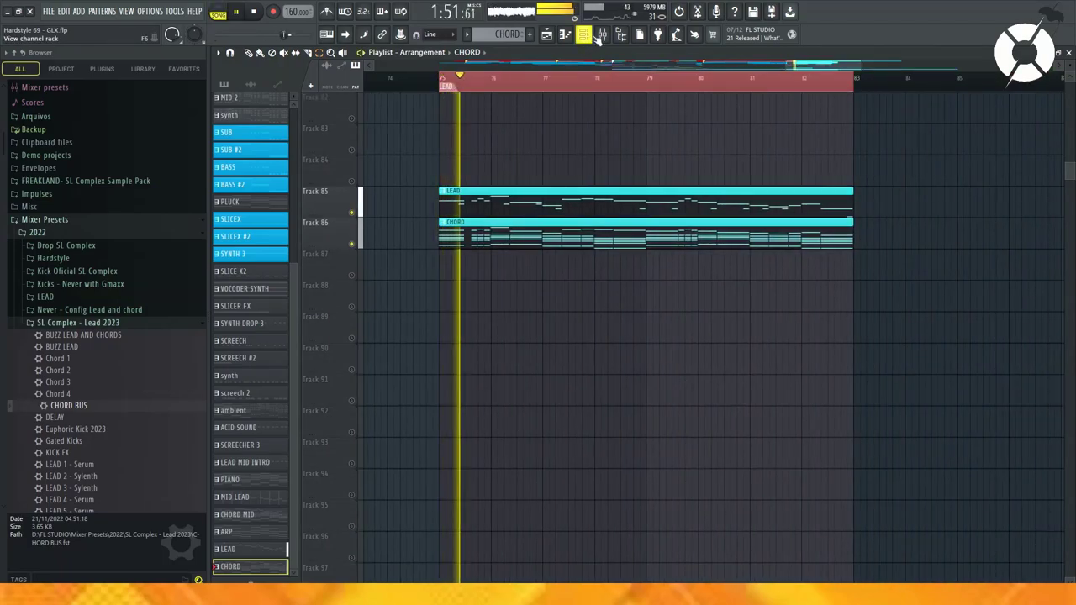
left_click(603, 35)
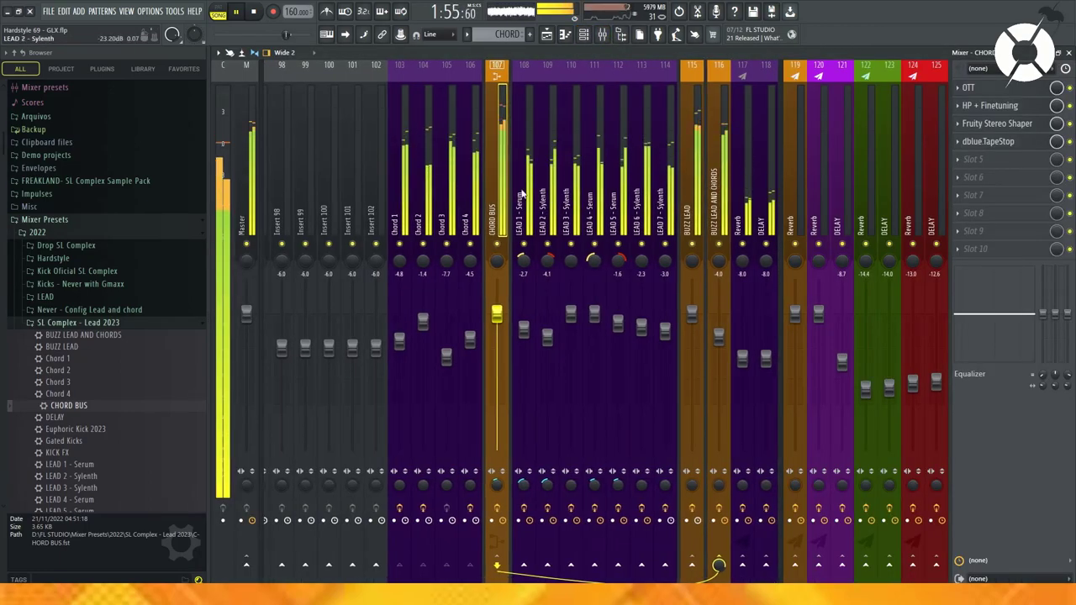
key("space")
Step: Add FabFilter Pro-Q 3 to slot 5 of CHORD BUS with a 30 dB/oct low cut at about 210 Hz
left_click(989, 141)
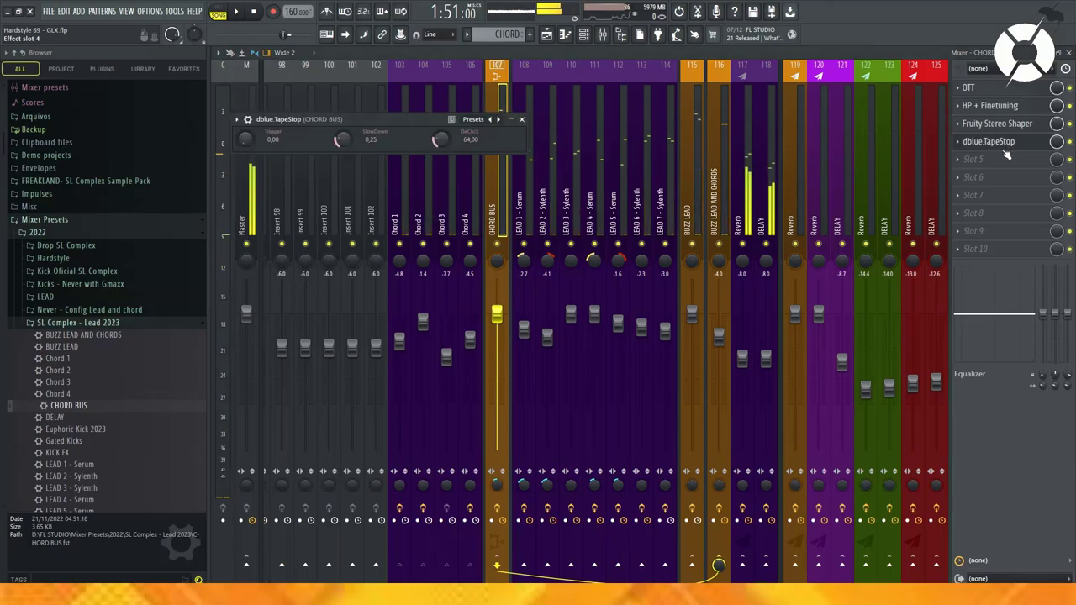
mouse_move(999, 145)
left_mouse_down()
mouse_move(1000, 163)
mouse_move(994, 144)
left_mouse_up()
left_click(992, 165)
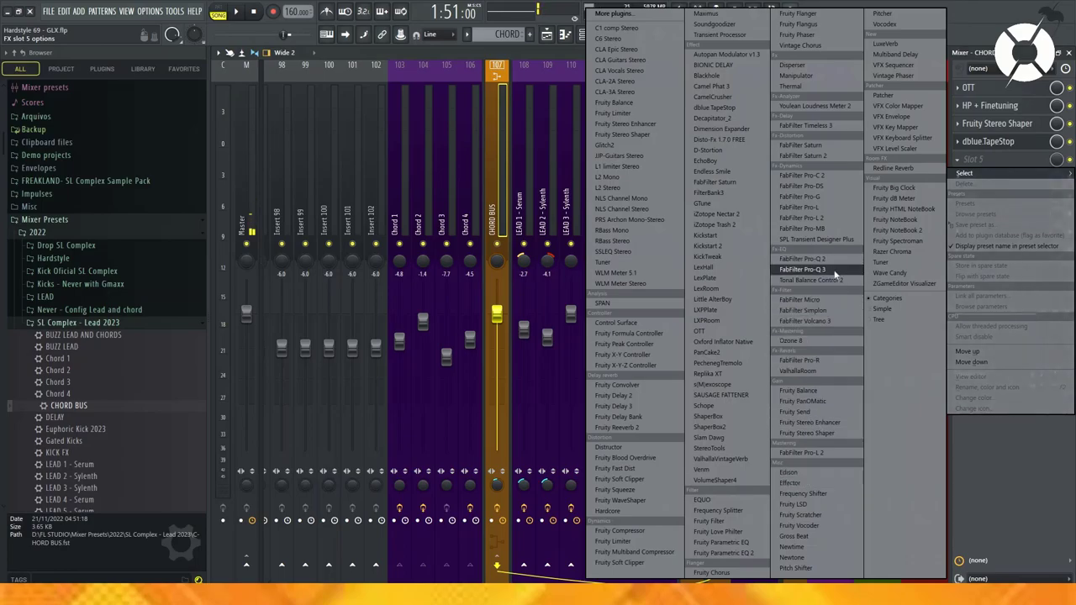
left_click(830, 269)
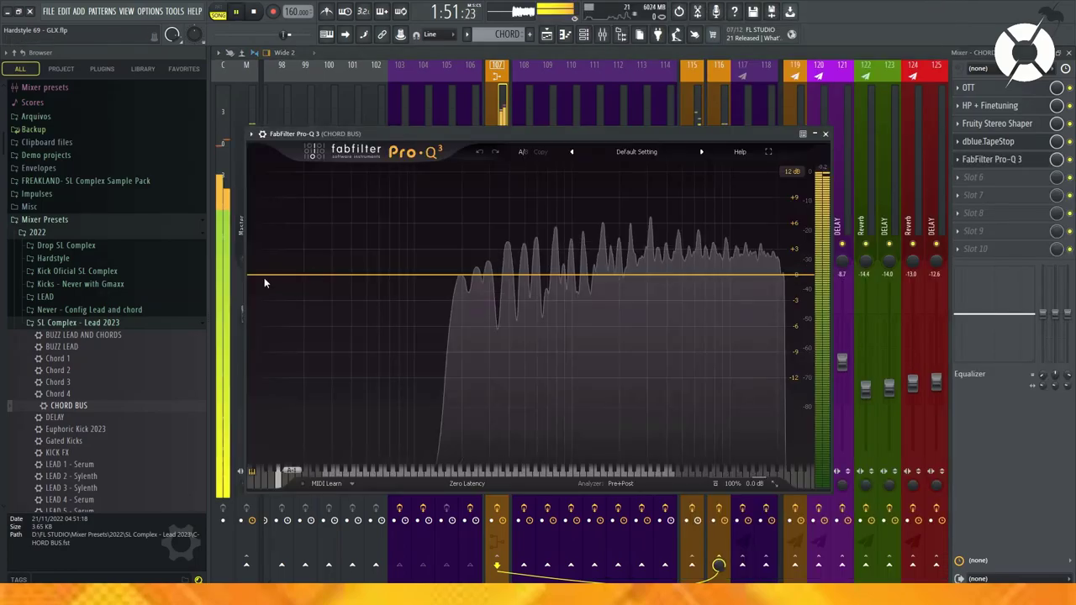
left_click_drag(260, 275, 464, 301)
scroll(465, 276, "up", 3)
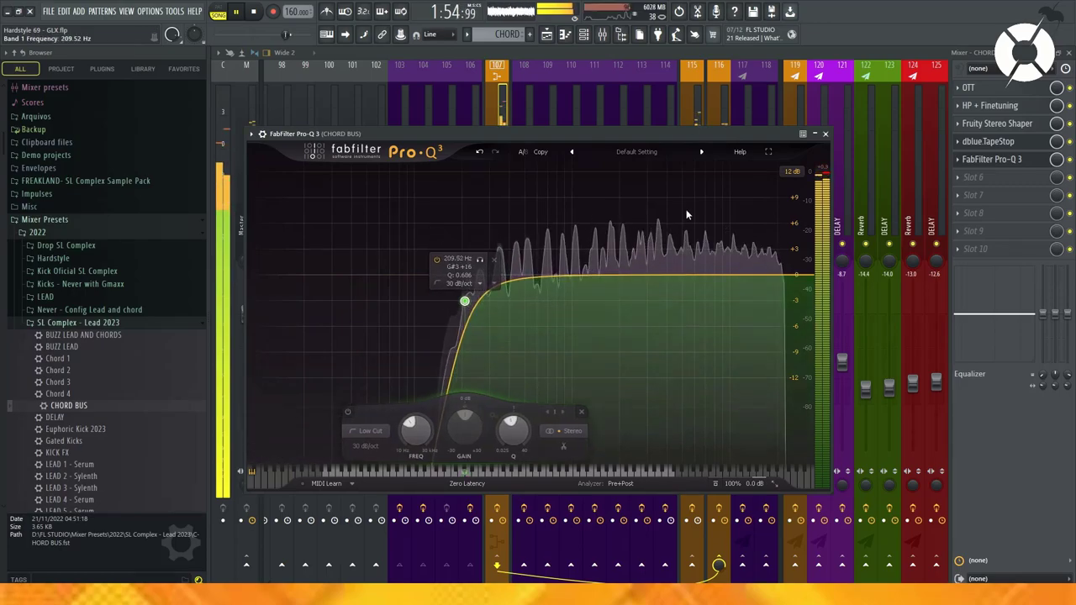
key("Escape")
key("Escape")
key("Escape")
key("Escape")
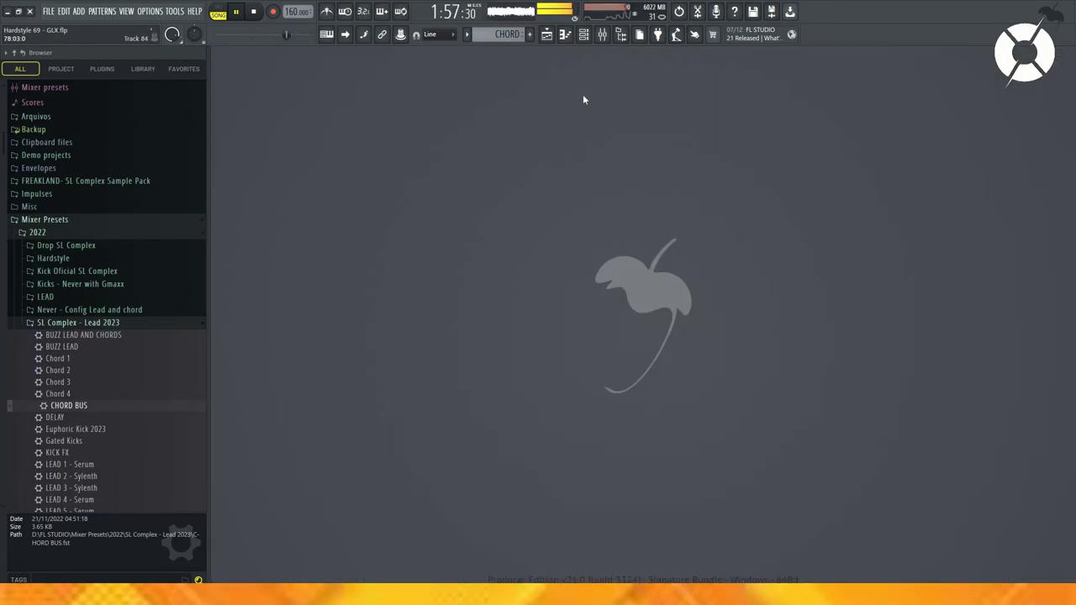
Step: Check the LEAD and CHORD clips in the playlist during playback, return to the mixer and stop playing
left_click(547, 34)
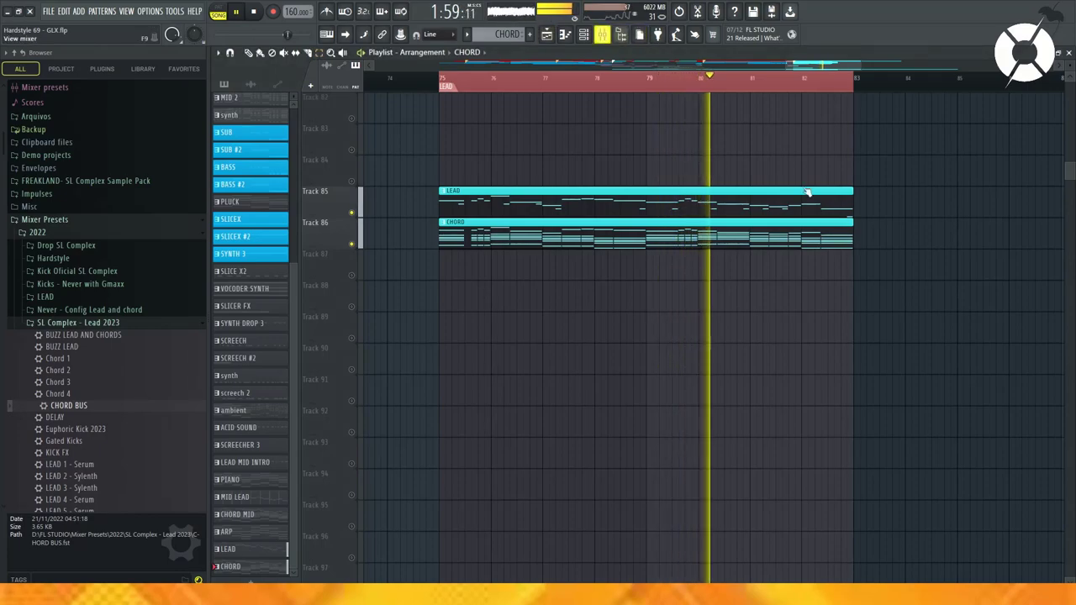
key("F9")
key("space")
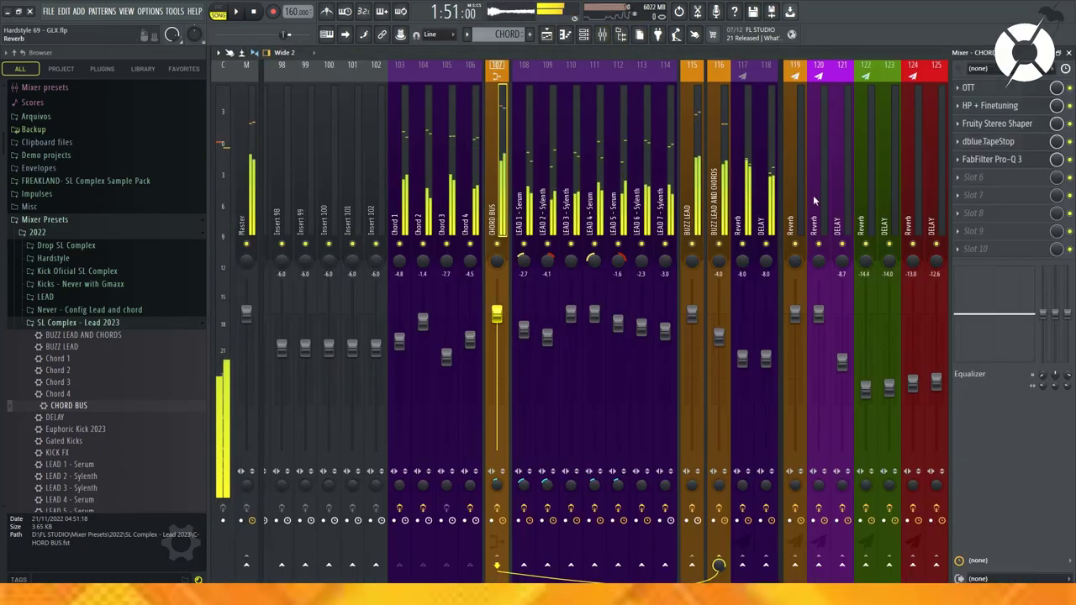
Step: Try to load SAUSAGE FATTENER into slot 10 of CHORD BUS and dismiss the resulting message
left_click(999, 248)
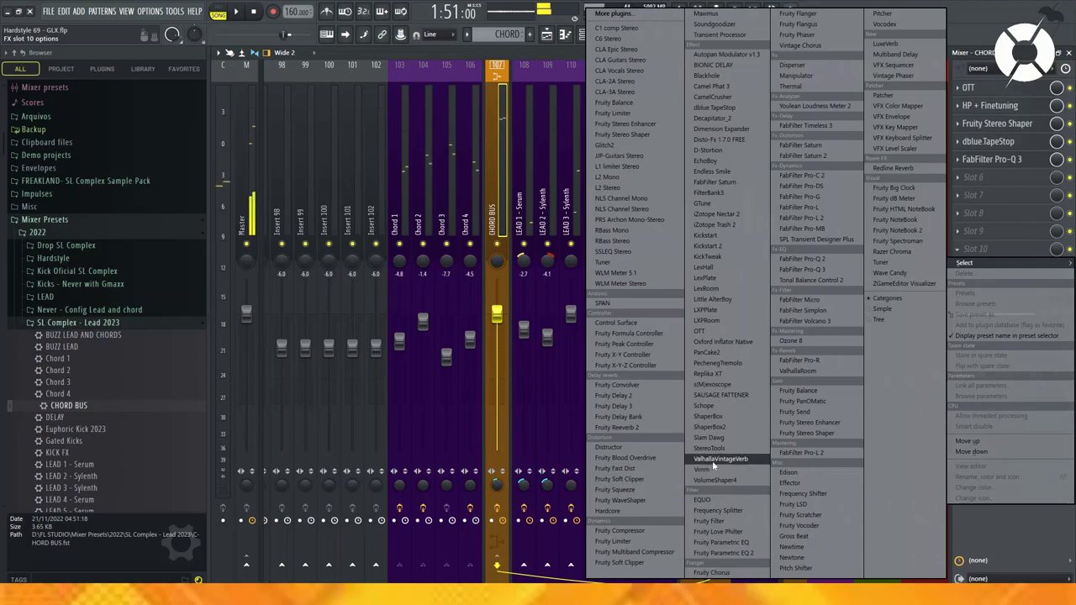
left_click(725, 401)
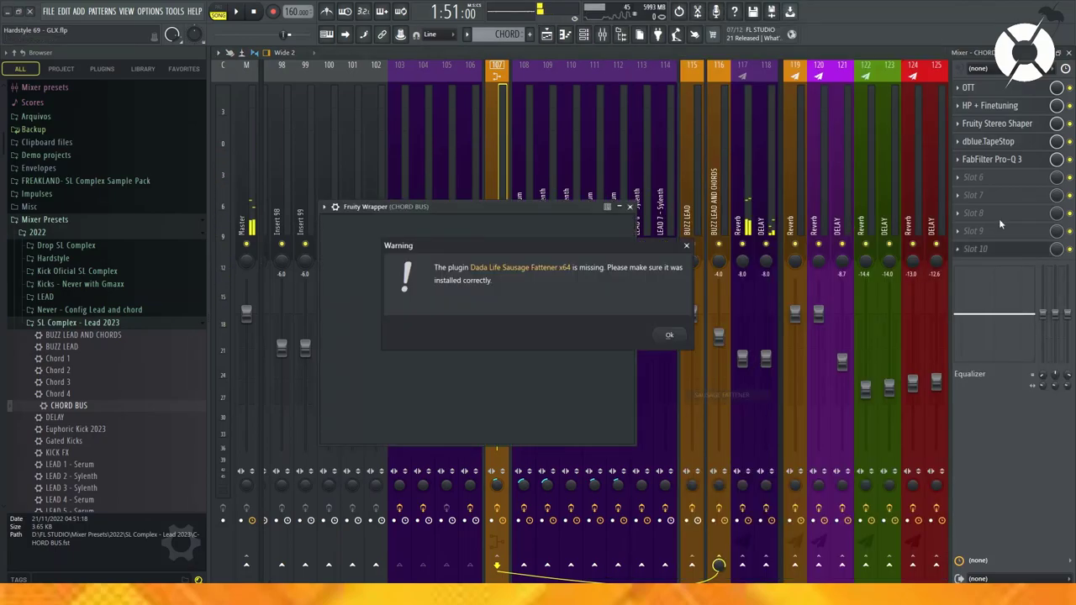
left_click(667, 332)
Step: Replace the slot 10 effect on CHORD BUS with Oxford Inflator Native and close its plugin window
left_click(957, 250)
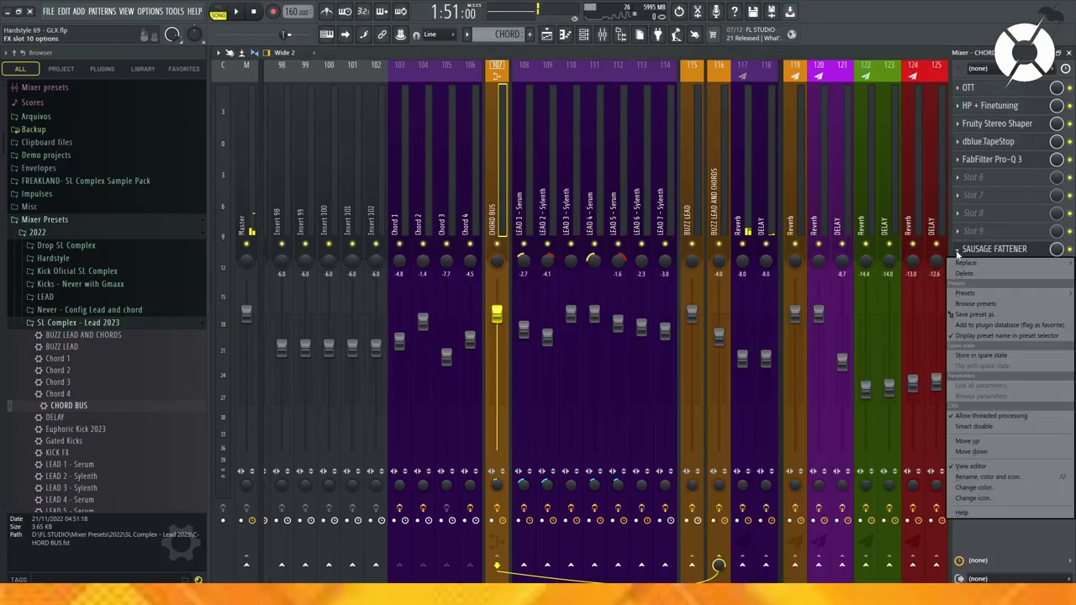
mouse_move(968, 264)
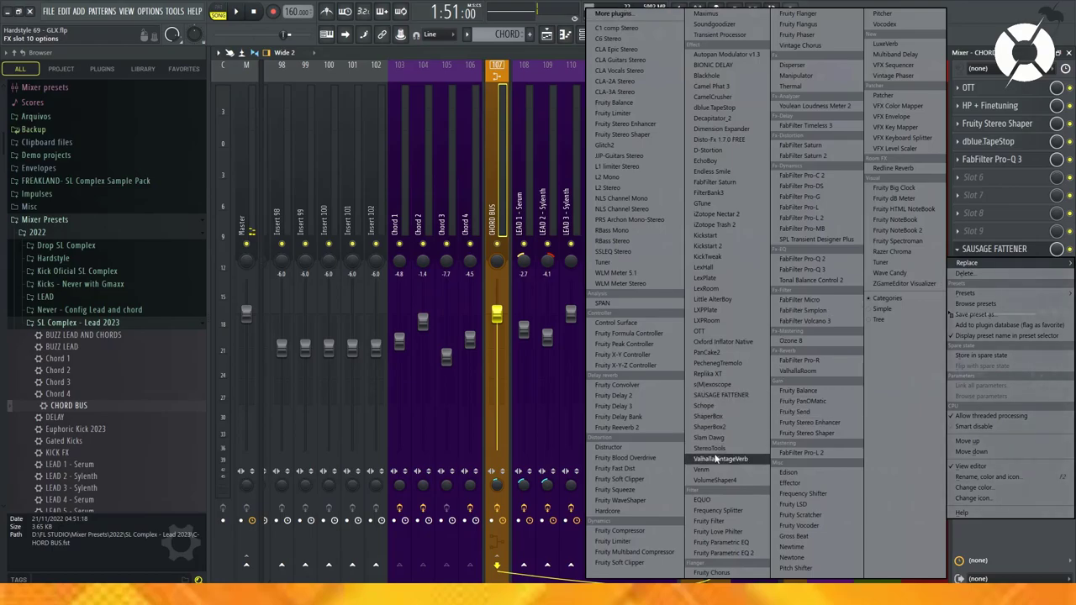
left_click(723, 342)
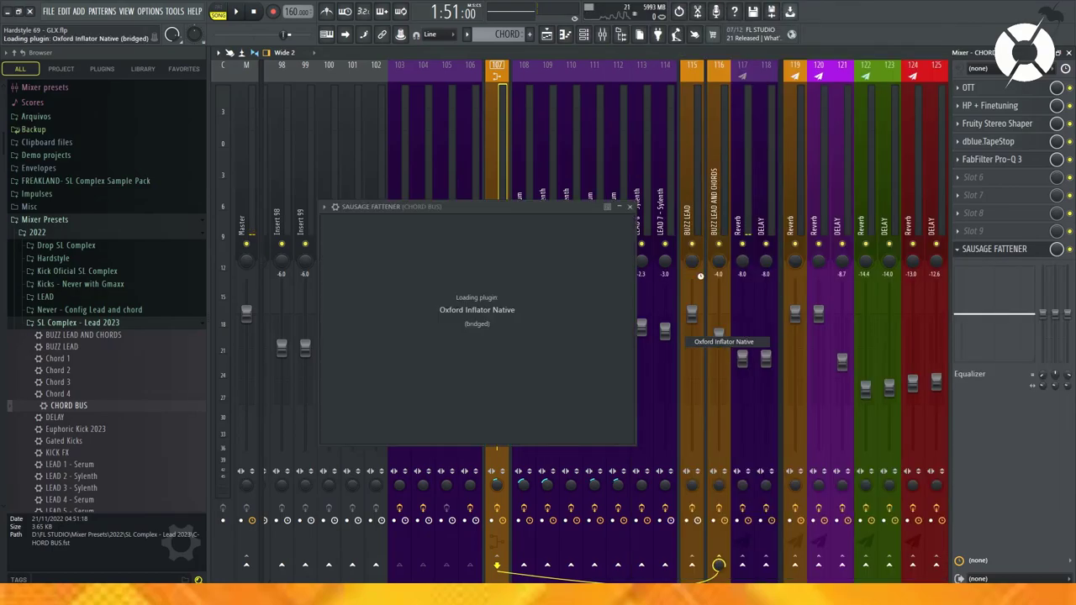
key("Escape")
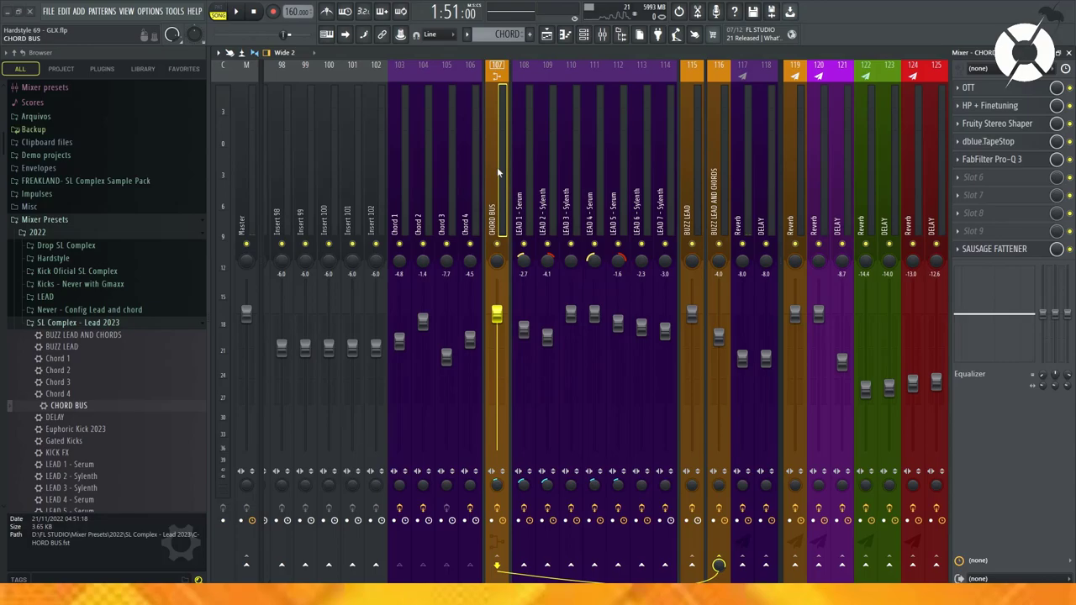
Step: Play LEAD and CHORD through the updated CHORD BUS chain, check the playlist and return to the stopped mixer
key("space")
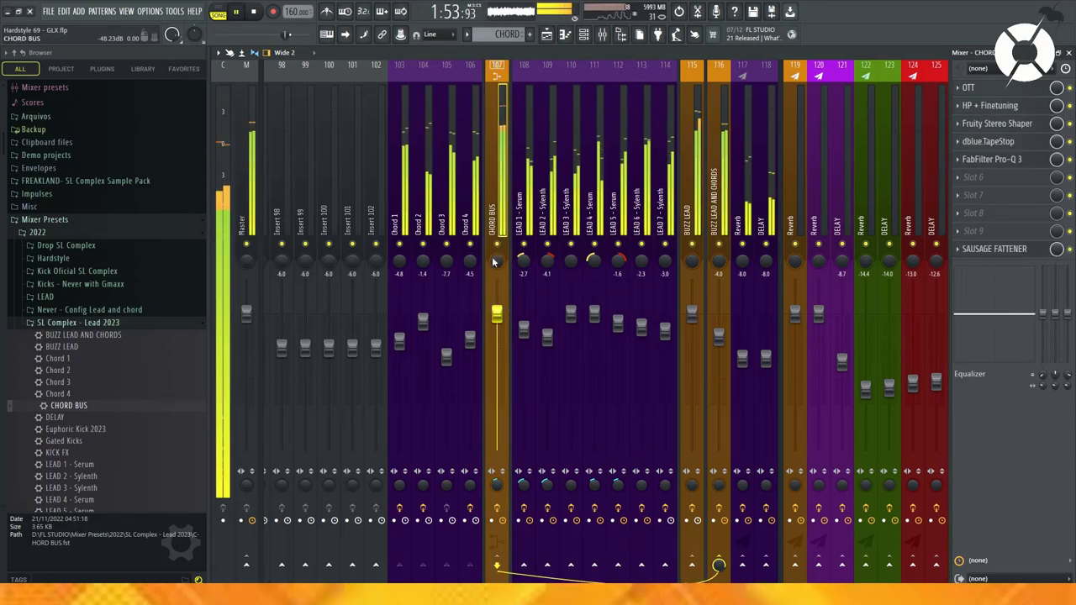
key("F5")
key("space")
key("F9")
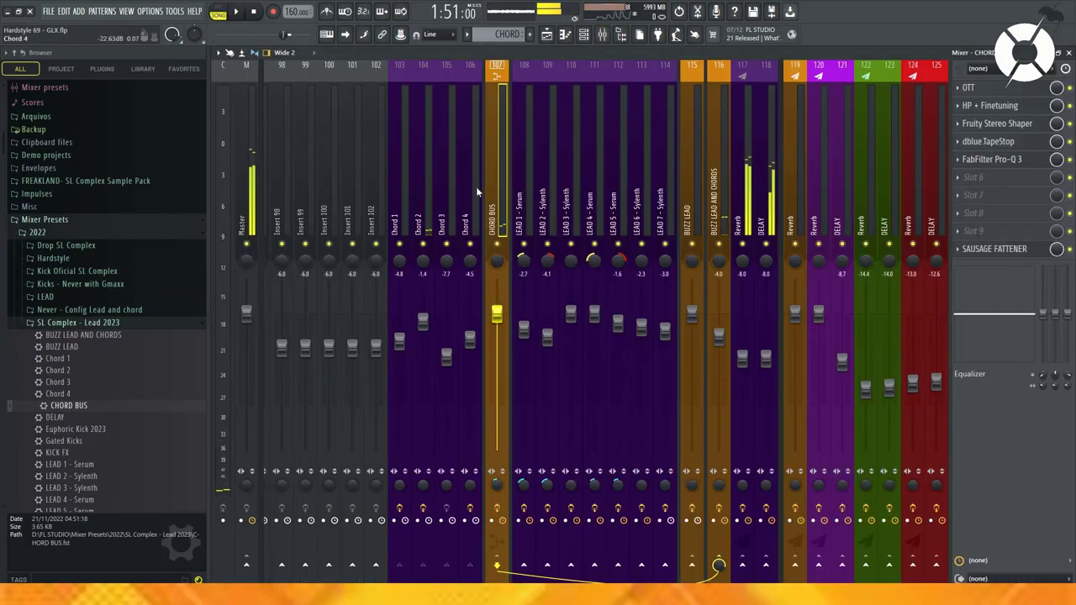
Step: Create an automation clip for the dblue.TapeStop Trigger on CHORD BUS, unmute Track 82 and move the clip to Track 87
left_click(992, 141)
right_click(268, 137)
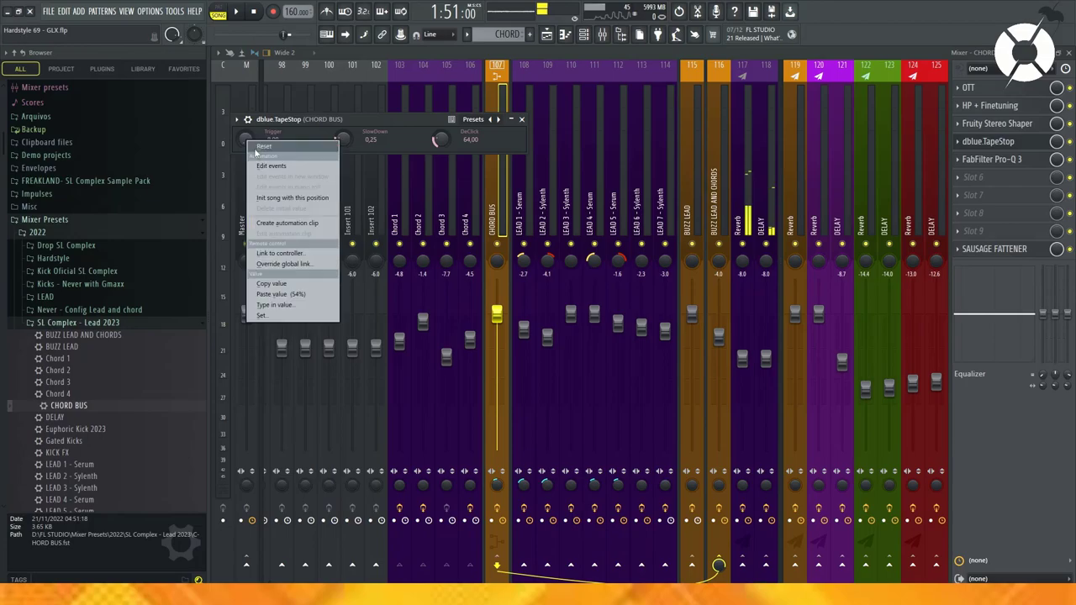
left_click(285, 223)
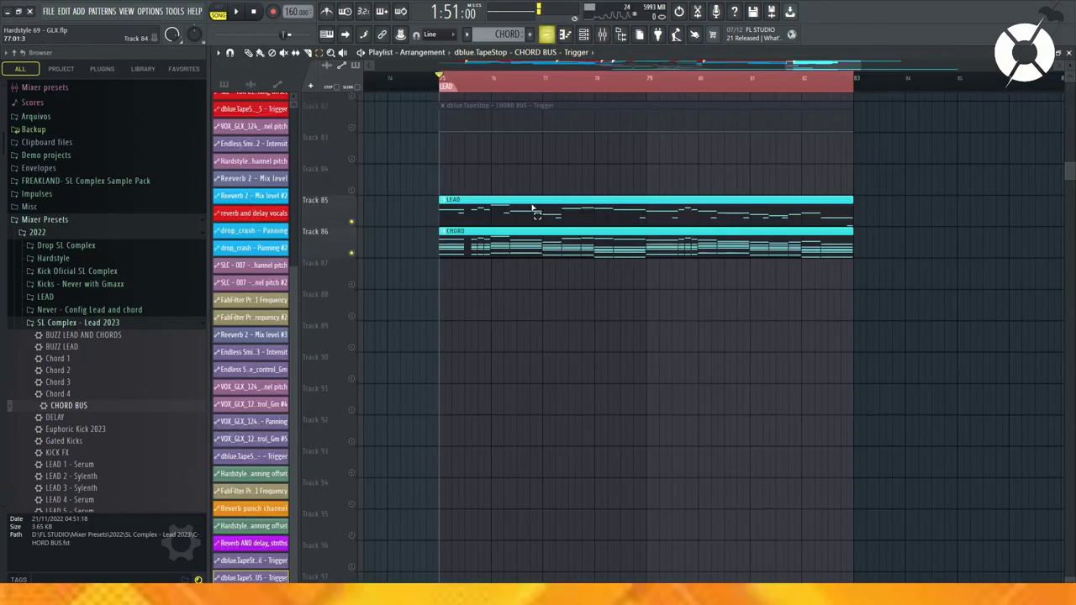
left_click(352, 129)
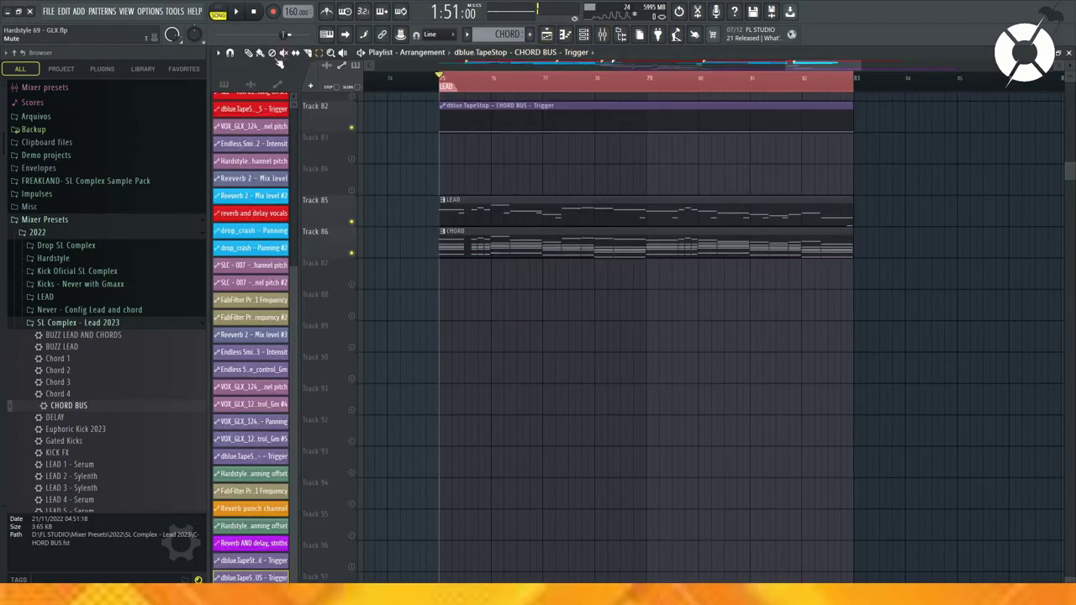
left_click_drag(468, 117, 469, 272)
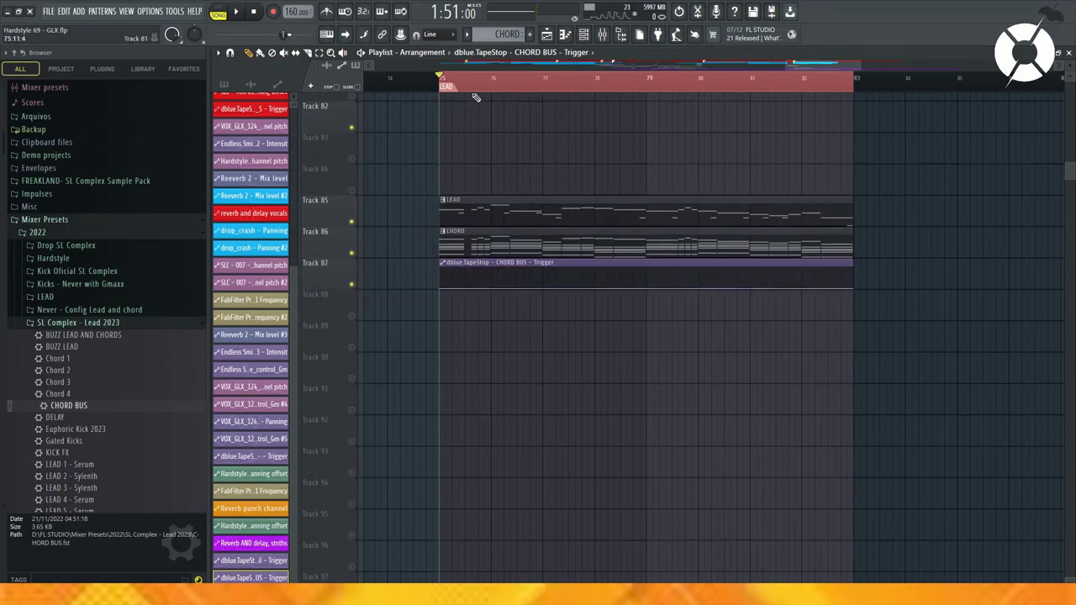
Step: Enlarge Track 87 and shape a Trigger ramp from 0% at 75:05 to 72% at 75:09, dropping straight to 0%; copy the peak value
scroll(471, 210, "up", 4)
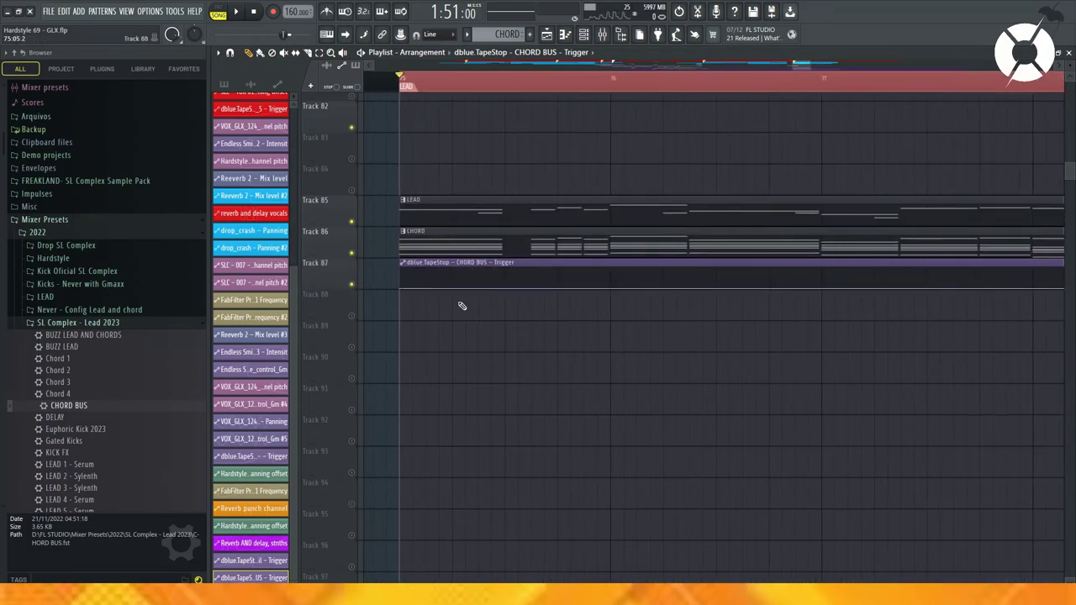
left_click_drag(341, 290, 339, 406)
right_click(453, 403)
right_click(506, 316)
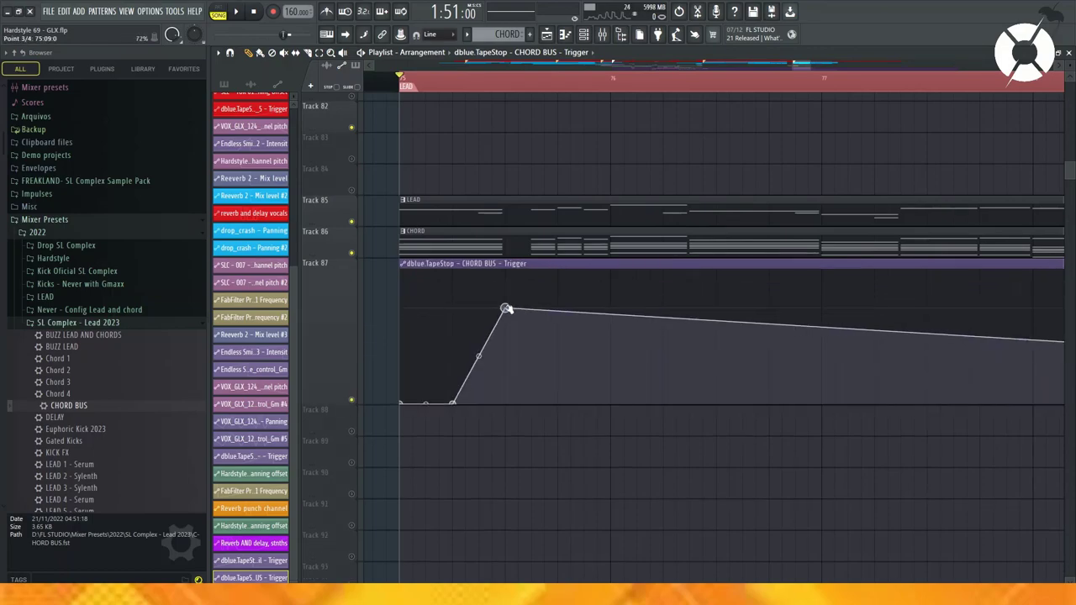
left_click_drag(507, 306, 505, 310)
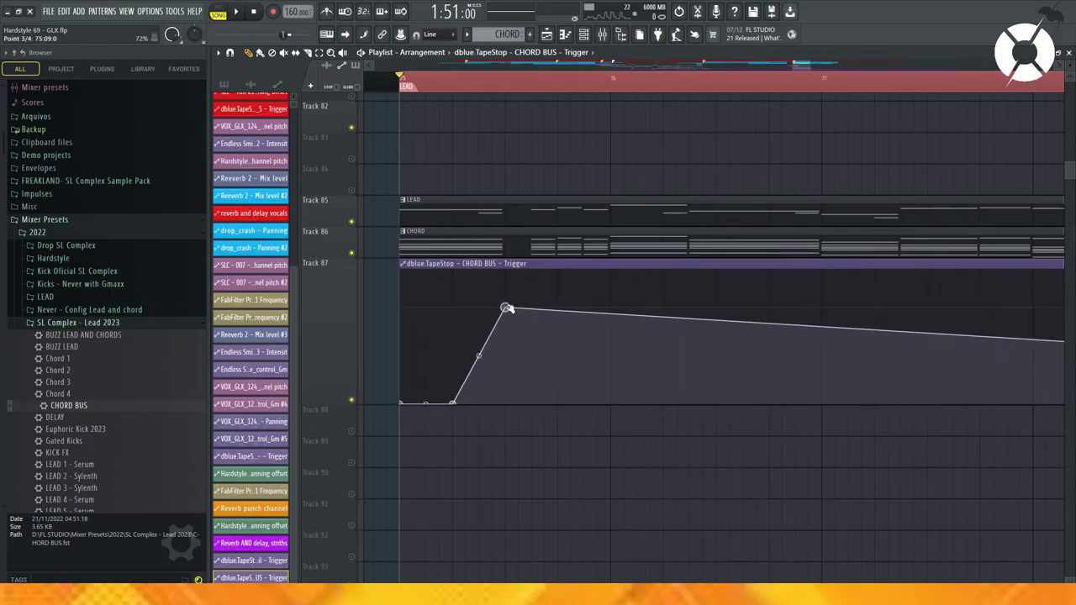
right_click(505, 309)
left_click(549, 488)
right_click(533, 352)
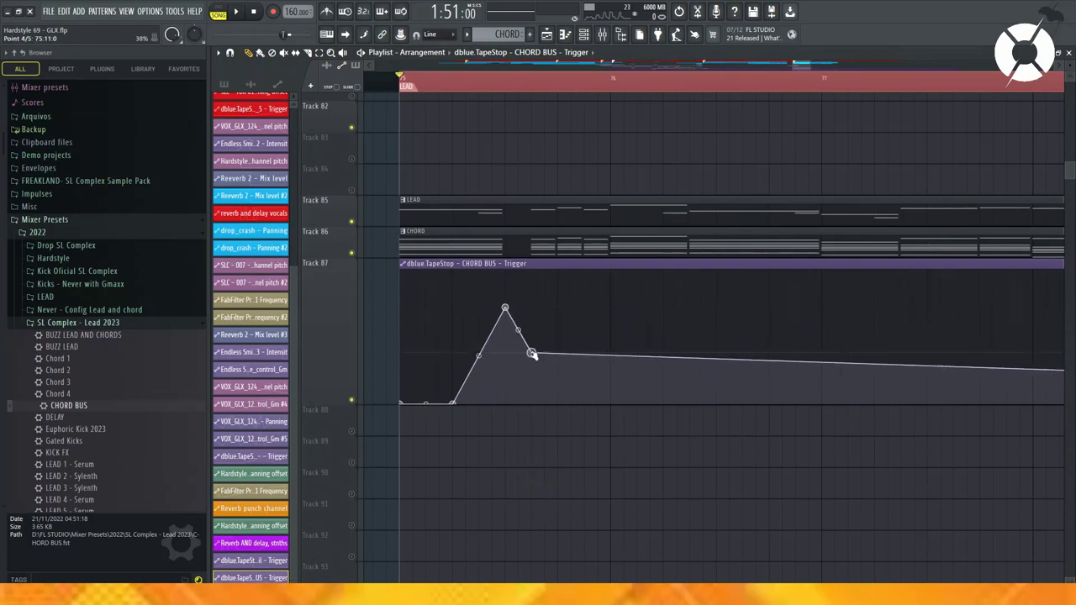
left_click_drag(533, 353, 467, 459)
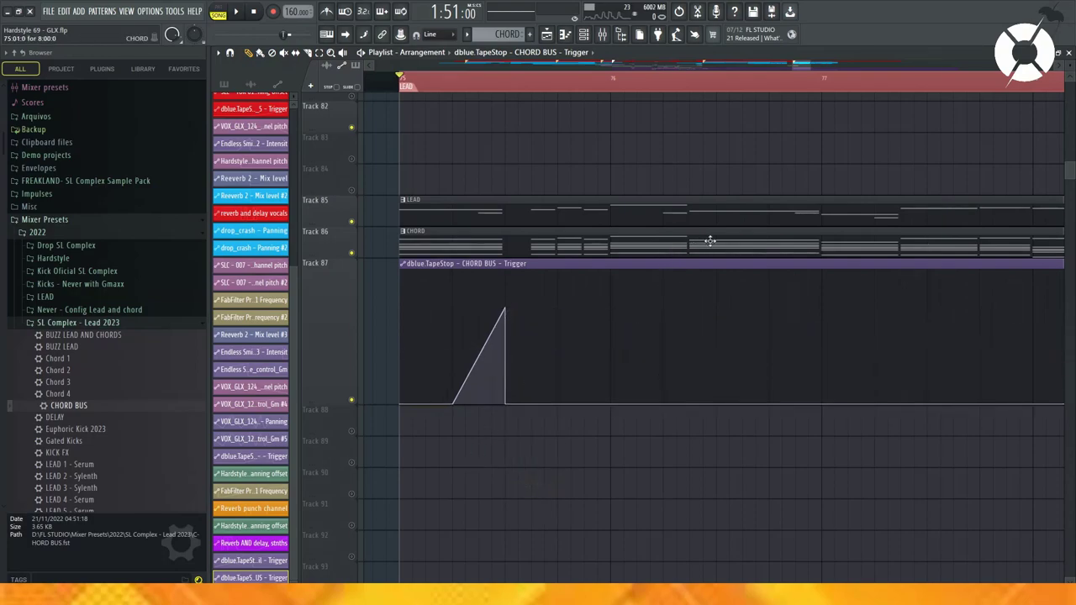
Step: Add a second Trigger ramp from 0% at 76:03 to the copied 72% at 76:07, dropping straight back to 0%
left_click_drag(642, 342, 648, 406)
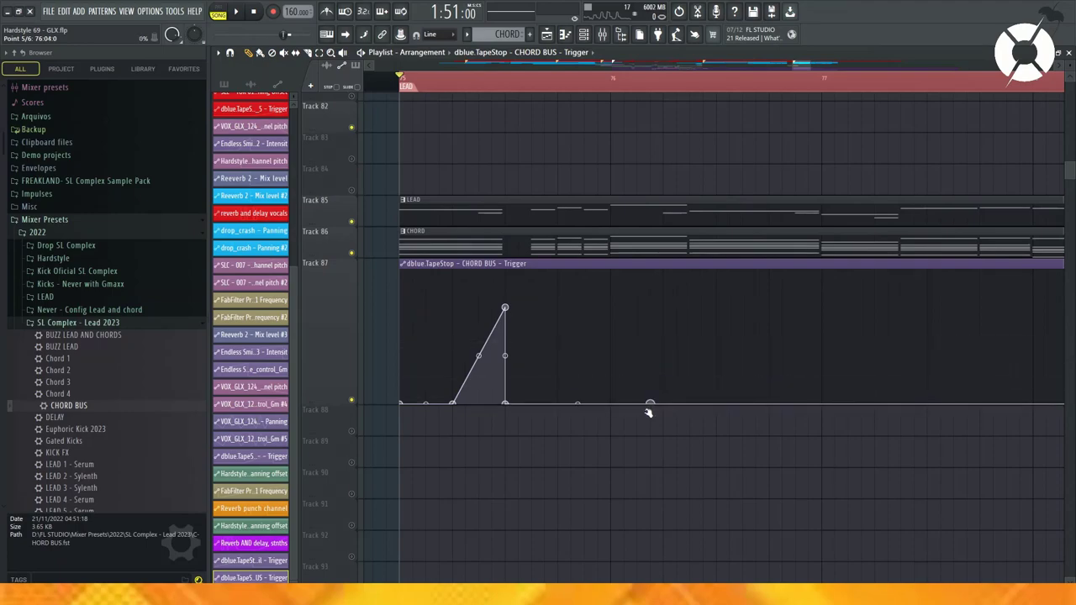
right_click(690, 329)
right_click(691, 329)
left_click(730, 513)
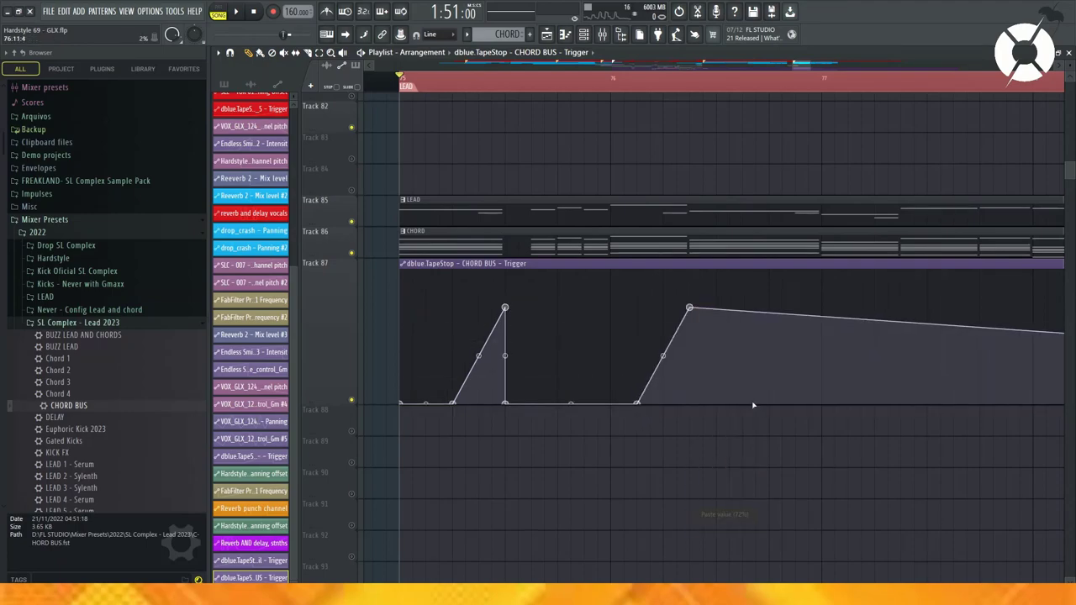
right_click(748, 392)
left_click_drag(745, 392, 659, 406)
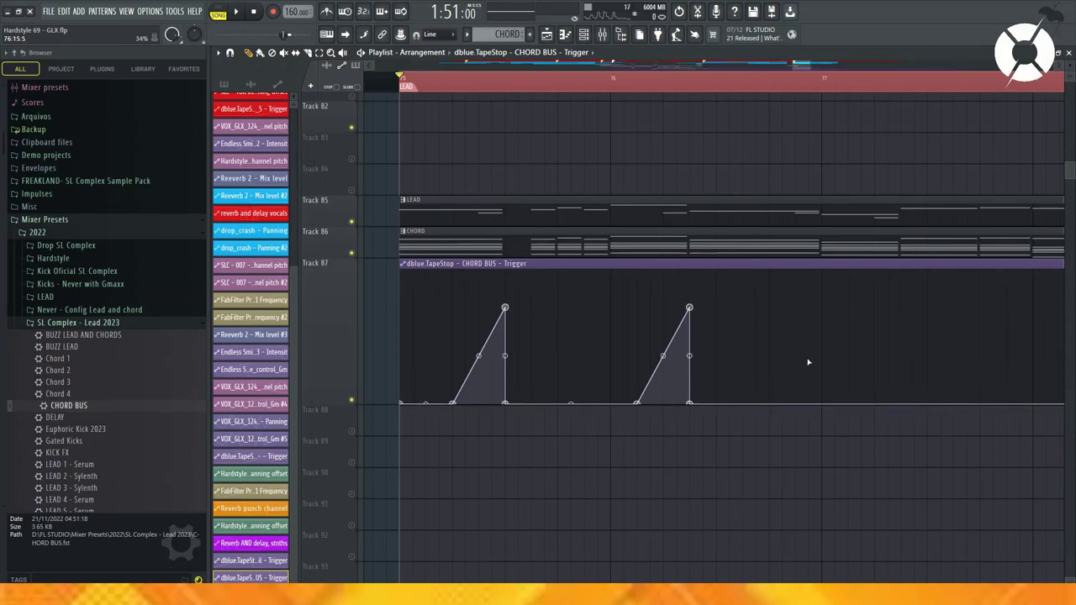
Step: Add a third Trigger ramp from 0% at 76:13 to the copied 72% at 77:01, with a vertical drop to 0%
scroll(809, 348, "right", 5)
right_click(637, 365)
left_click_drag(639, 383, 637, 406)
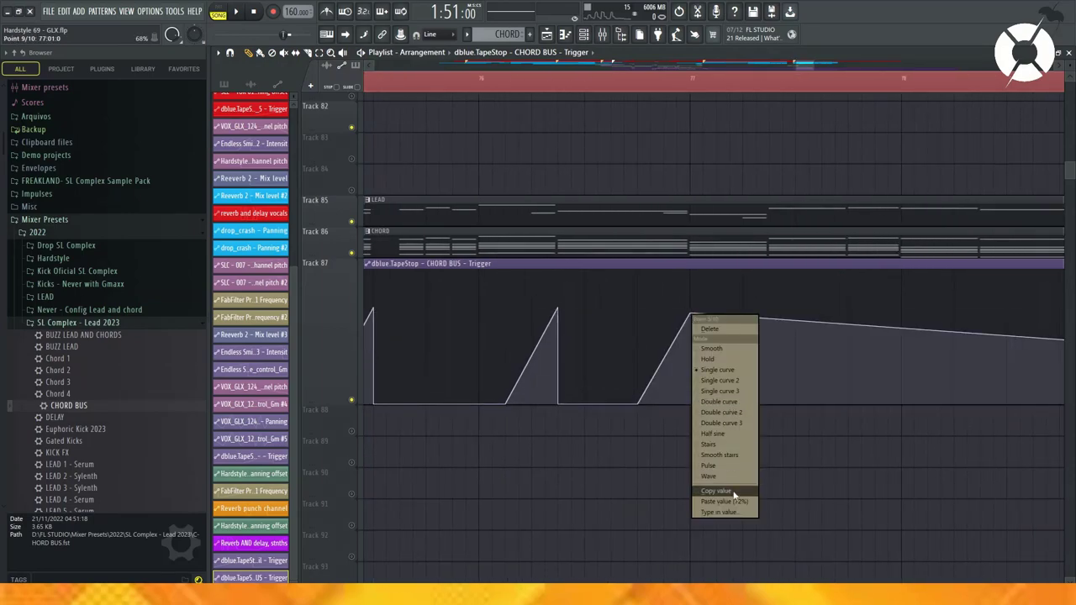
left_click(734, 502)
right_click(716, 370)
left_click_drag(716, 370, 690, 409)
Step: Add a Trigger ramp rising from 0% at 77:01 to the copied 72% at 77:07, then falling vertically to 0%
left_click_drag(788, 378, 649, 323)
right_click(637, 308)
right_click(638, 309)
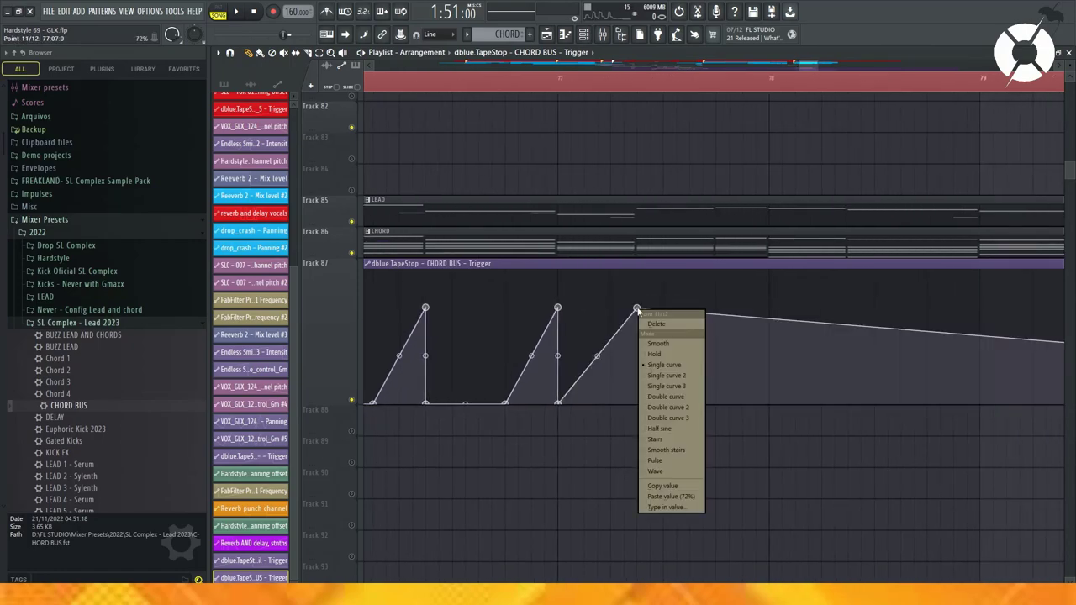
left_click(688, 498)
right_click(664, 360)
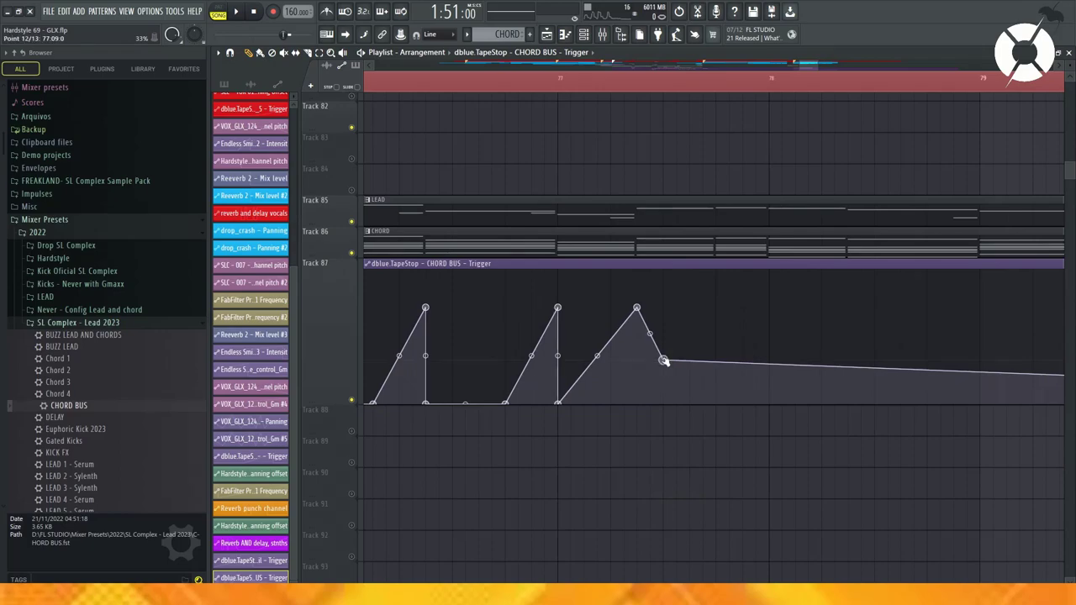
key("ctrl+alt+z")
key("ctrl+alt+z")
key("ctrl+alt+z")
key("ctrl+alt+z")
key("ctrl+alt+z")
key("ctrl+alt+z")
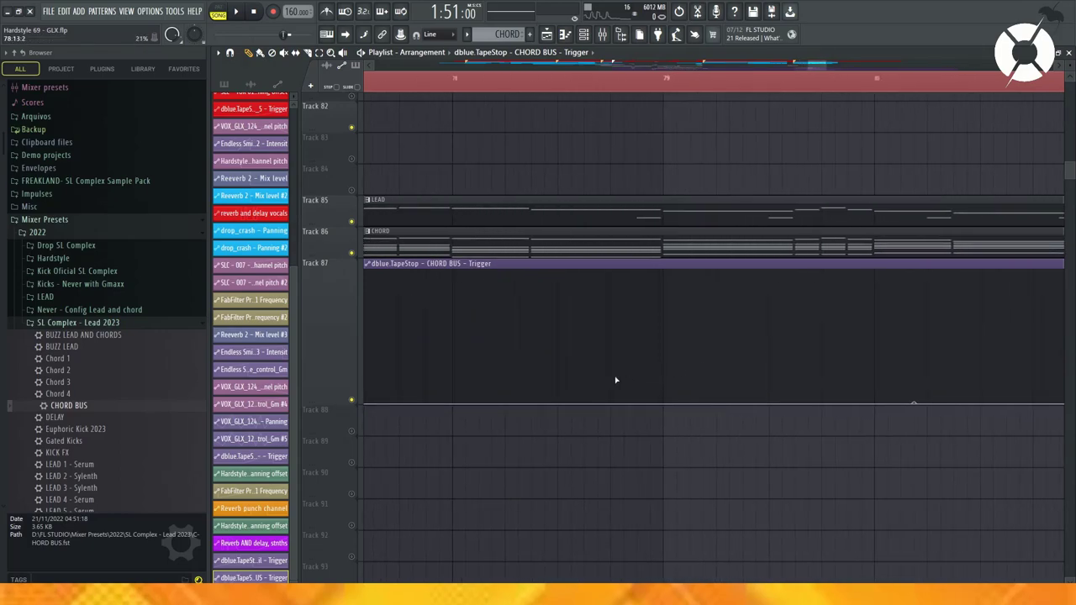
Step: Add a Trigger ramp from 0% at 78:13 to the copied 72% at 79:01, dropping straight back to 0%
right_click(610, 378)
left_click_drag(612, 378, 611, 408)
right_click(664, 318)
right_click(664, 319)
left_click(708, 508)
right_click(692, 392)
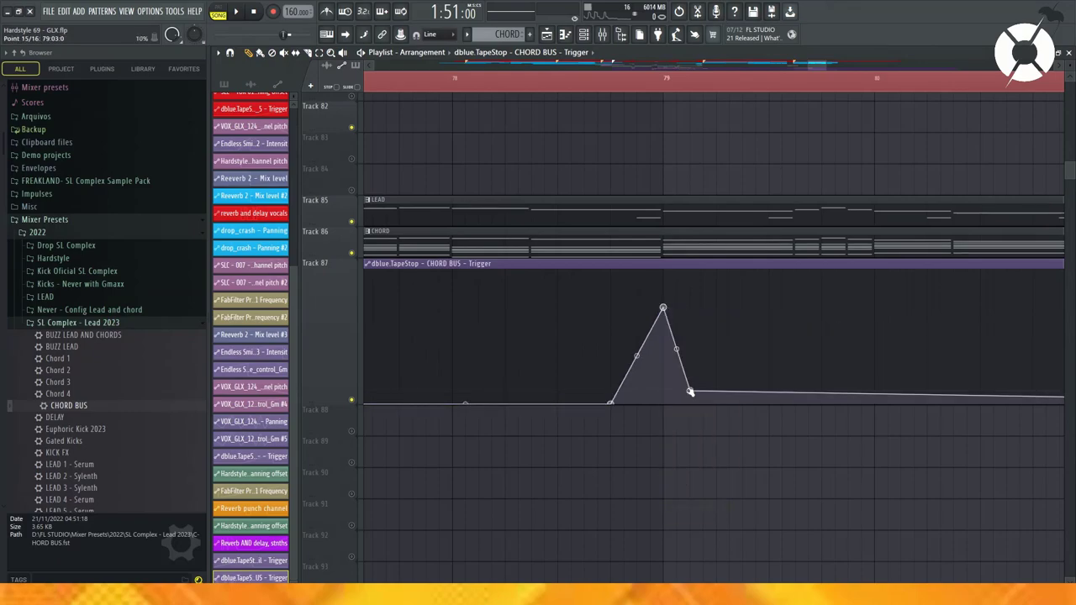
left_click_drag(692, 392, 626, 446)
Step: Add a Trigger ramp from 0% at 79:07 to the copied 72% at 79:11, with a vertical drop to 0%
scroll(791, 352, "right", 4)
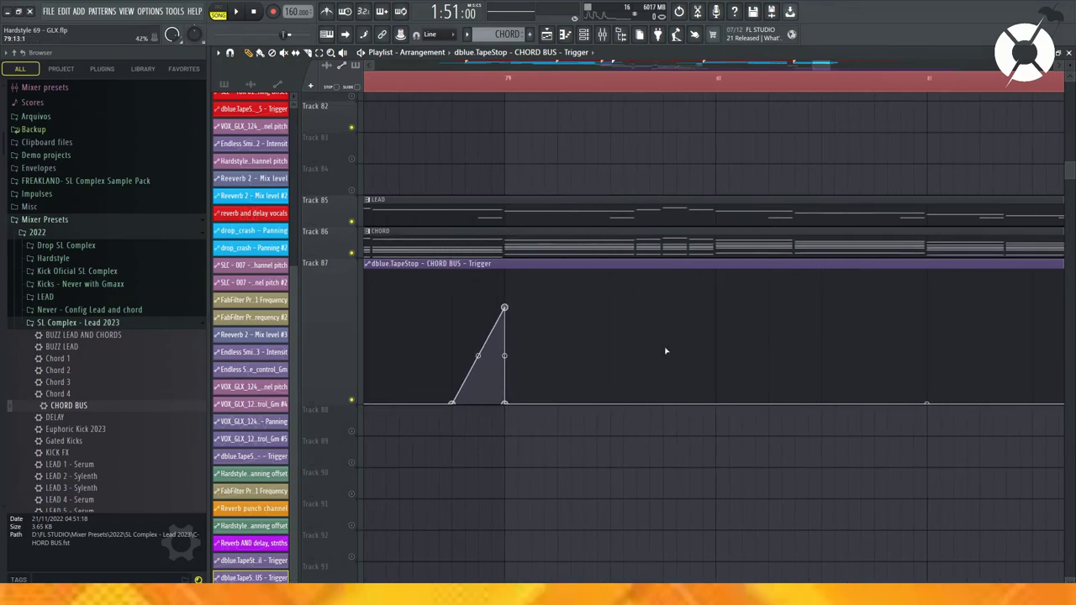
right_click(584, 378)
left_click_drag(584, 377, 585, 404)
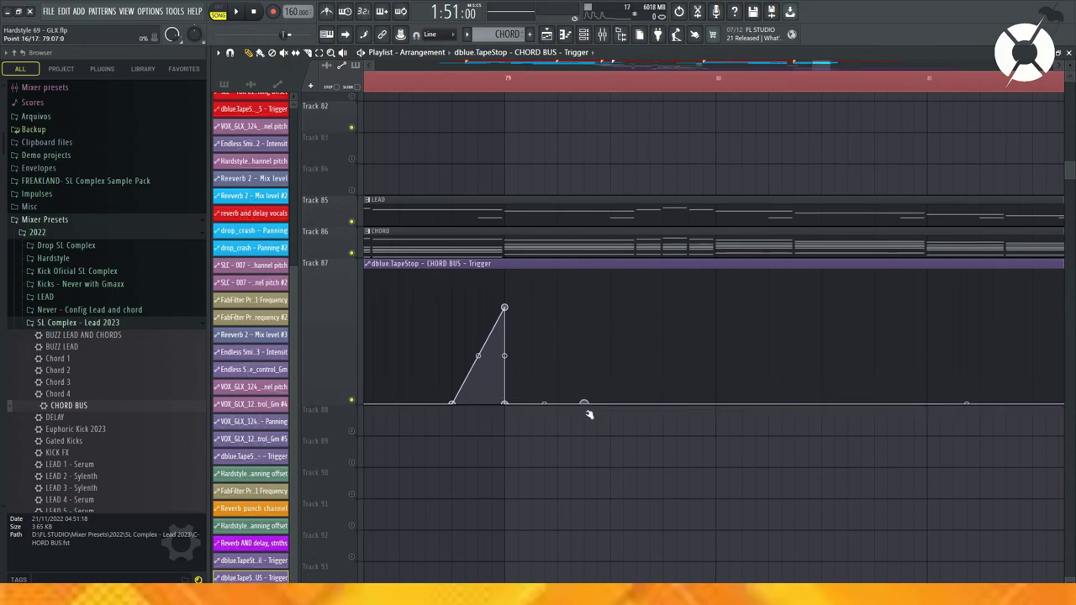
right_click(636, 306)
right_click(636, 307)
left_click(697, 493)
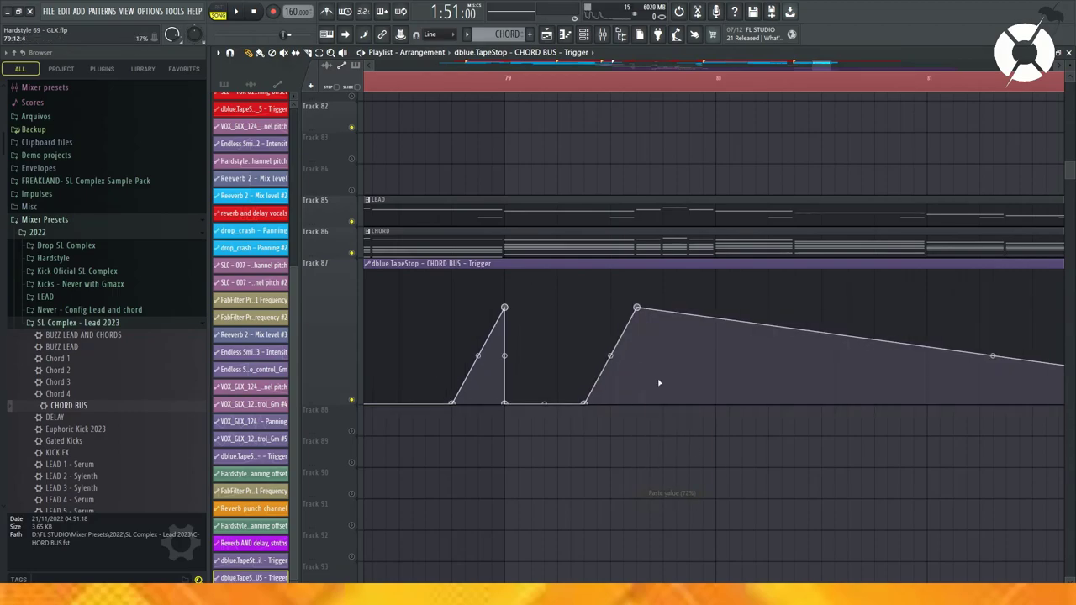
right_click(660, 375)
left_click_drag(666, 376, 561, 475)
Step: Add a Trigger ramp from 0% at 80:03 to the copied 72% at 80:07, dropping straight back to 0%
scroll(675, 356, "right", 5)
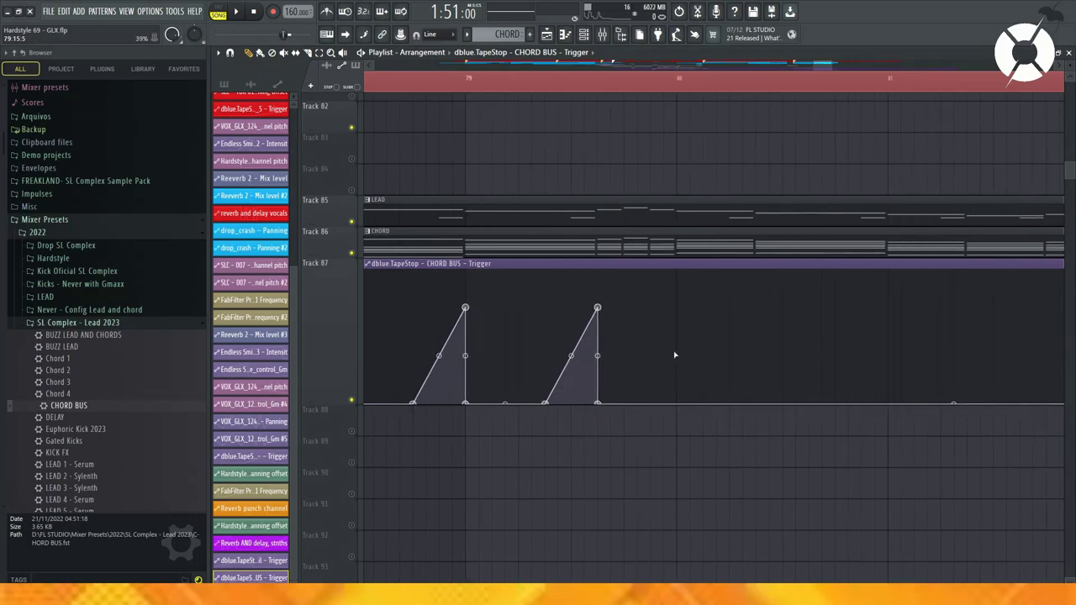
right_click(534, 372)
left_click_drag(534, 373, 532, 405)
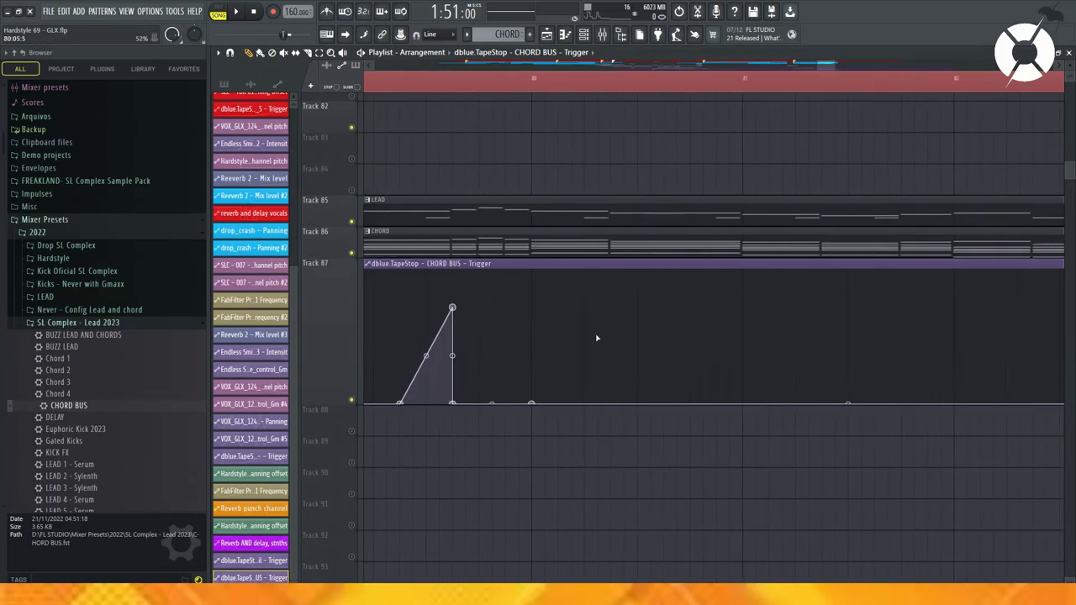
right_click(612, 320)
right_click(612, 320)
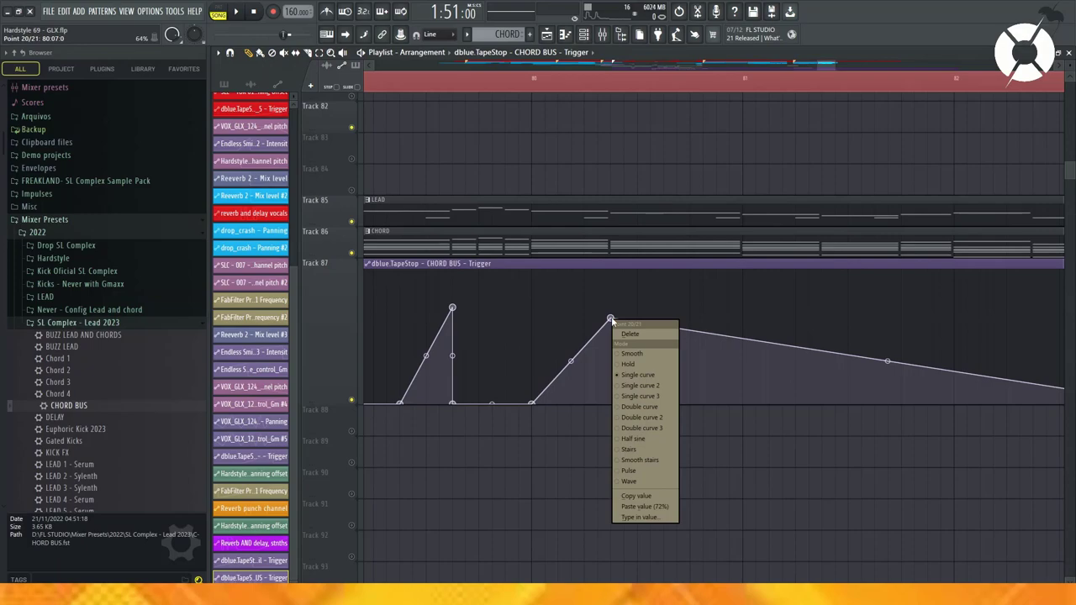
left_click(643, 507)
right_click(610, 356)
right_click(611, 356)
left_click(632, 374)
right_click(635, 350)
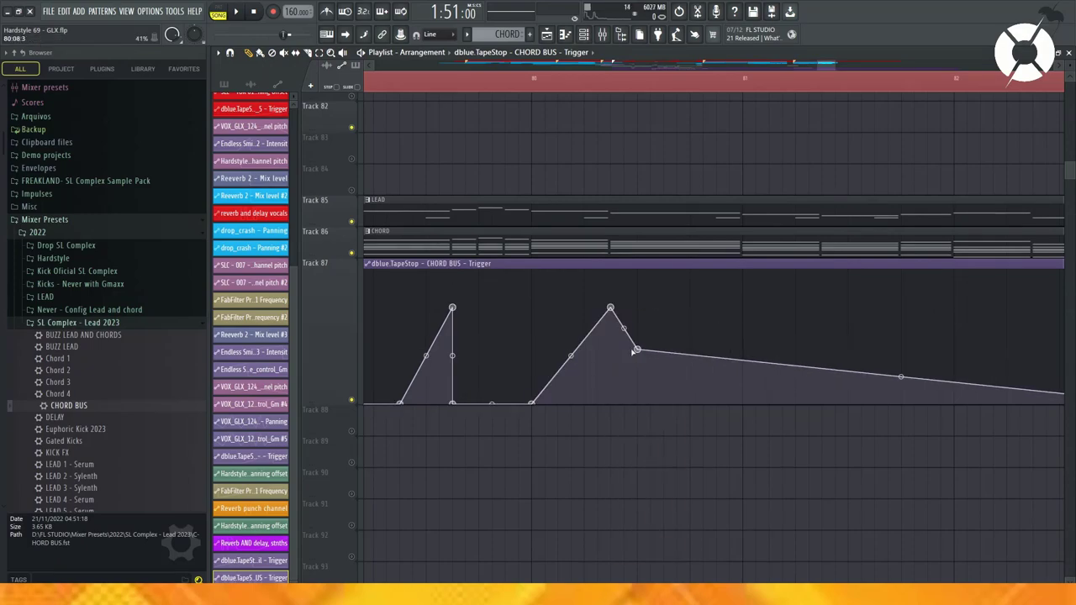
left_click_drag(638, 352, 610, 403)
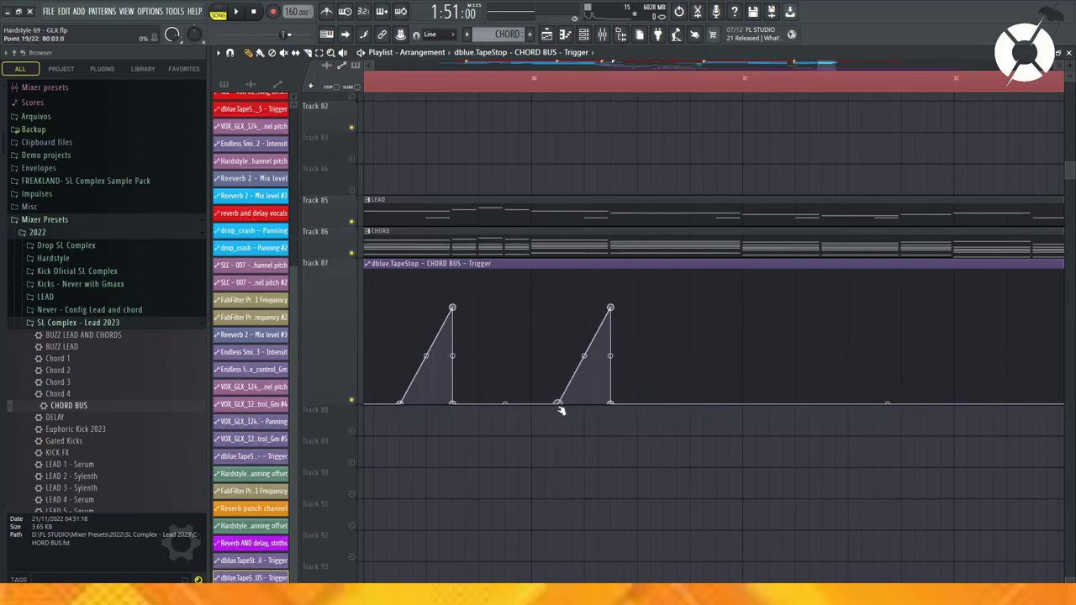
Step: Add a Trigger ramp from 0% at 80:13 to the copied 72% at 81:01, with a vertical drop to 0%
right_click(696, 352)
left_click_drag(696, 351, 690, 411)
right_click(742, 301)
left_click(780, 490)
right_click(783, 347)
left_click_drag(783, 347, 743, 405)
Step: Add a Trigger ramp from 0% at 81:03 to the copied 72% at 81:07, dropping straight back to 0%
scroll(781, 326, "right", 1)
scroll(782, 326, "right", 1)
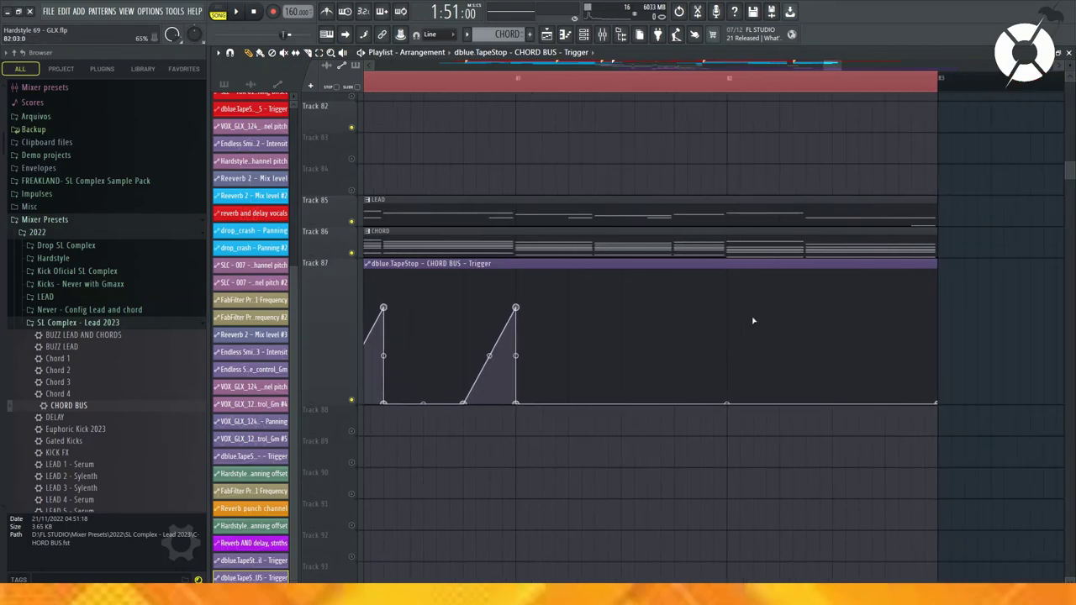
right_click(537, 380)
left_click_drag(537, 380, 536, 406)
right_click(586, 313)
right_click(586, 313)
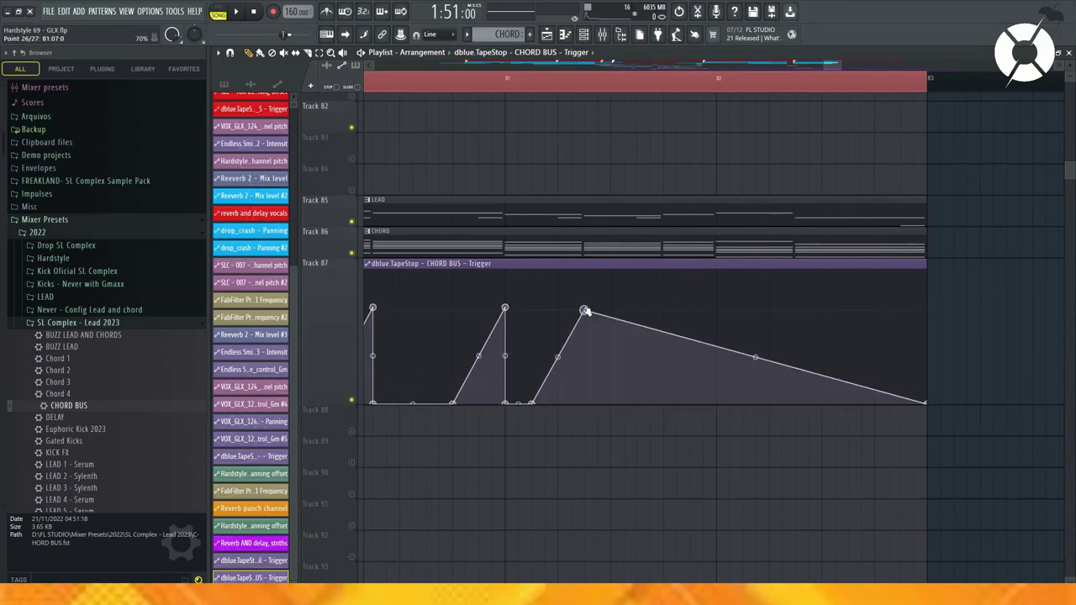
left_click(618, 498)
right_click(629, 372)
left_click_drag(629, 372, 612, 410)
Step: Add a Trigger ramp from 0% at 81:09 to the copied 72% at 81:13, with a vertical drop to 0%
right_click(611, 380)
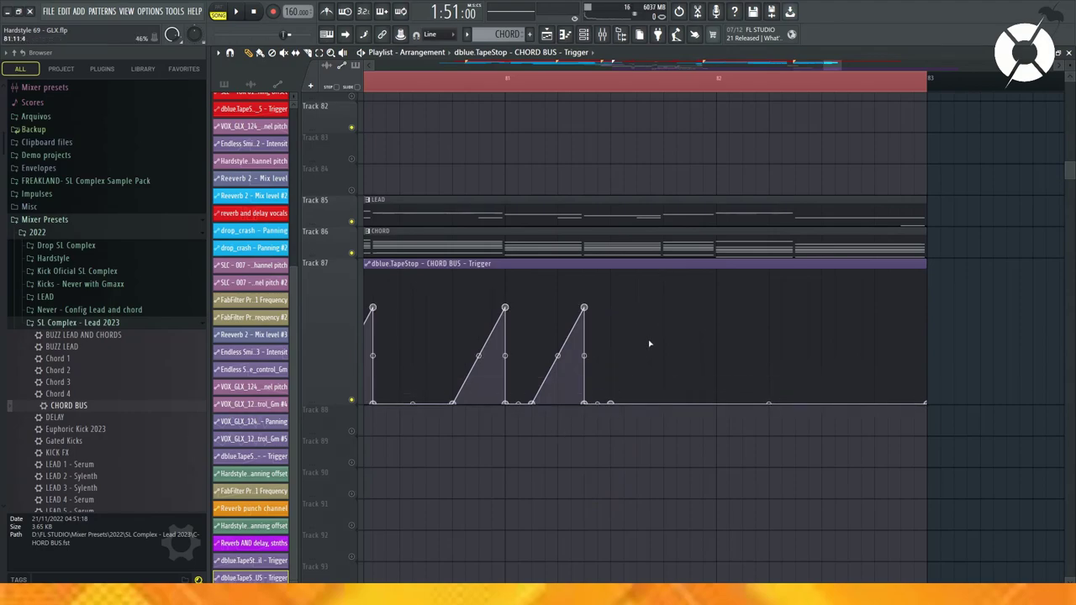
right_click(664, 318)
right_click(664, 318)
left_click(700, 505)
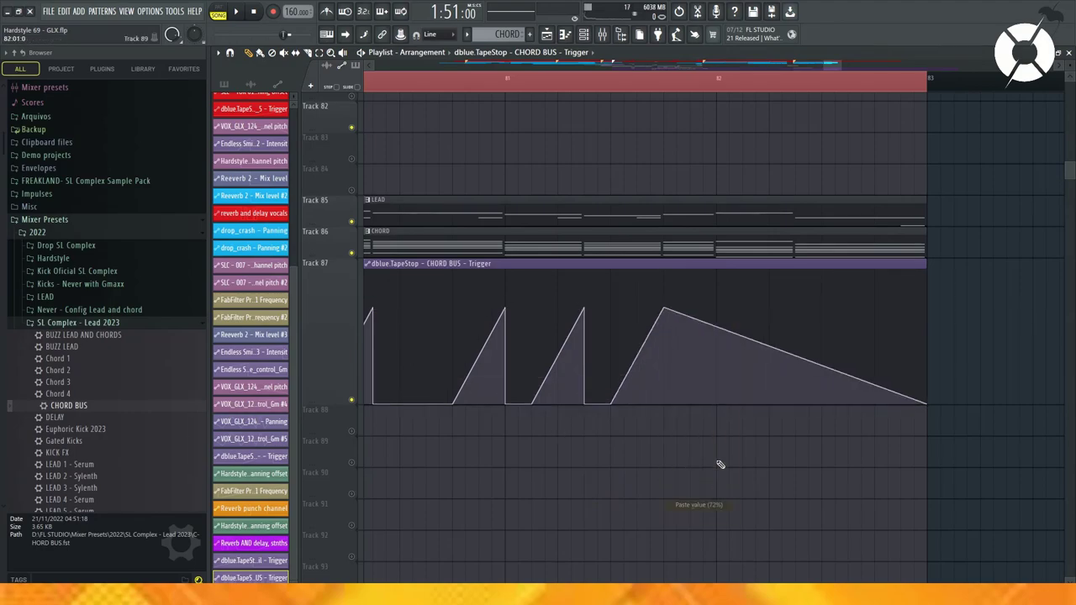
right_click(704, 373)
left_click_drag(704, 374, 662, 410)
Step: Add a closing Trigger ramp from 0% at 82:13 to the copied 72% at 83:01 and extend the automation clip slightly past bar 83
right_click(866, 383)
left_click_drag(872, 379, 877, 421)
right_click(898, 328)
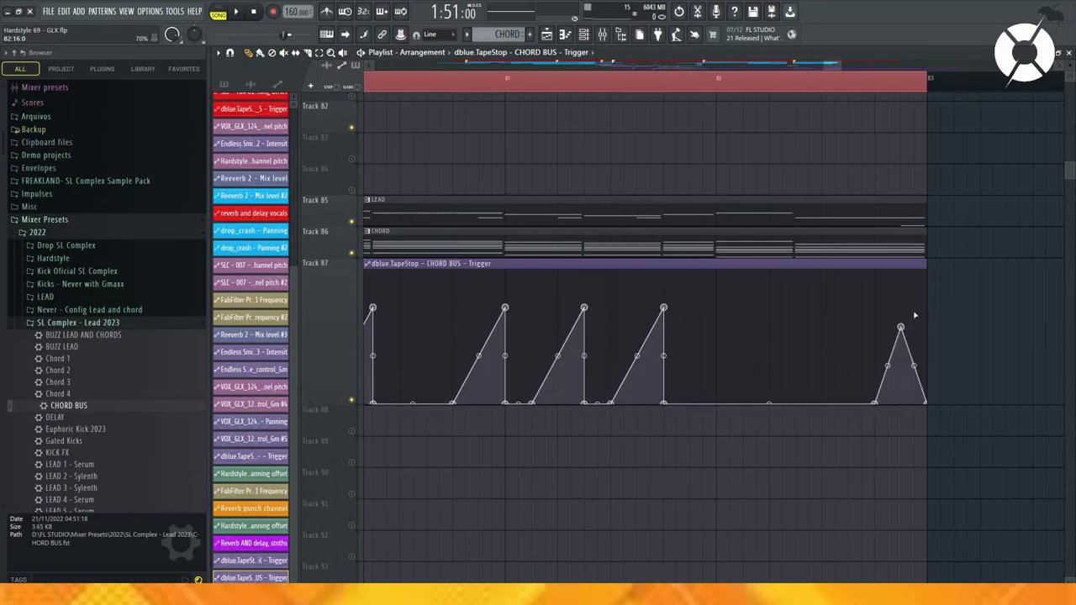
left_click_drag(903, 327, 928, 303)
right_click(927, 303)
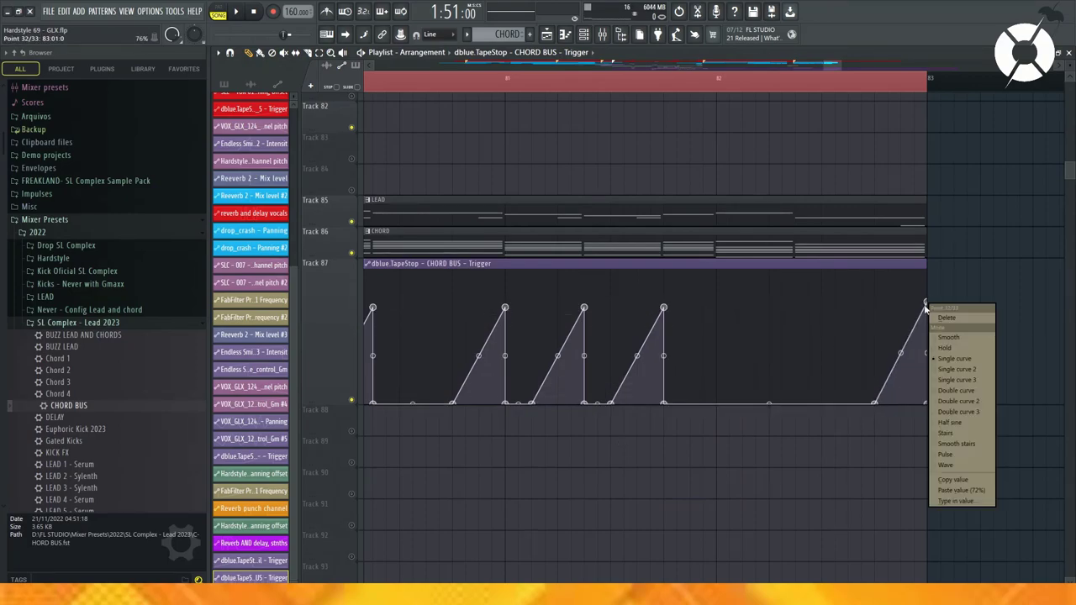
left_click(971, 491)
left_click(922, 257)
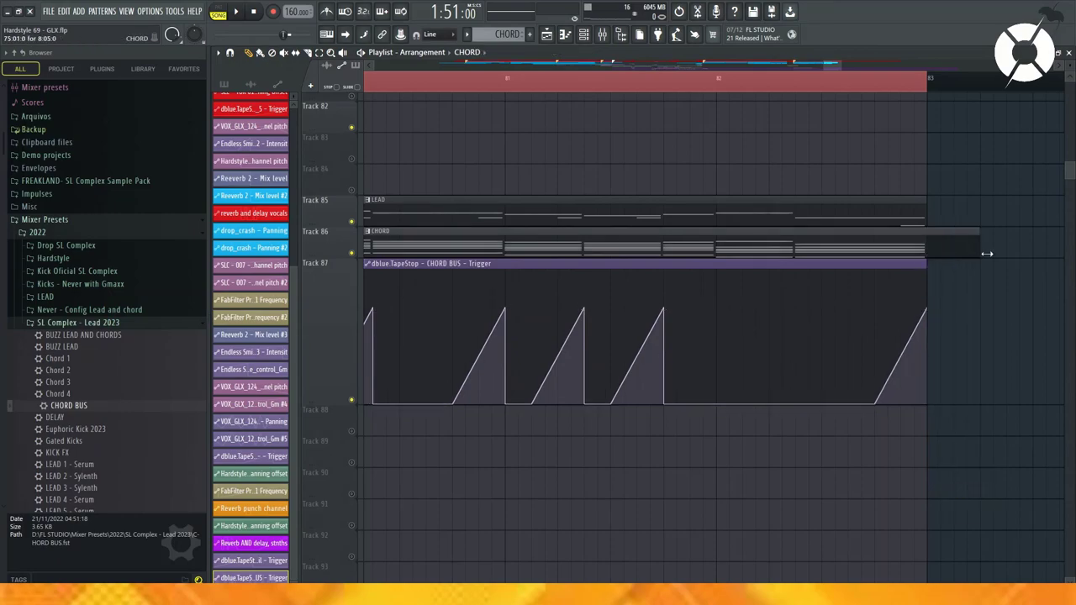
left_click_drag(927, 262, 980, 263)
Step: Play the section with the CHORD BUS soloed and follow the tape-stop ramps in the playlist
scroll(950, 84, "down", 3)
key("space")
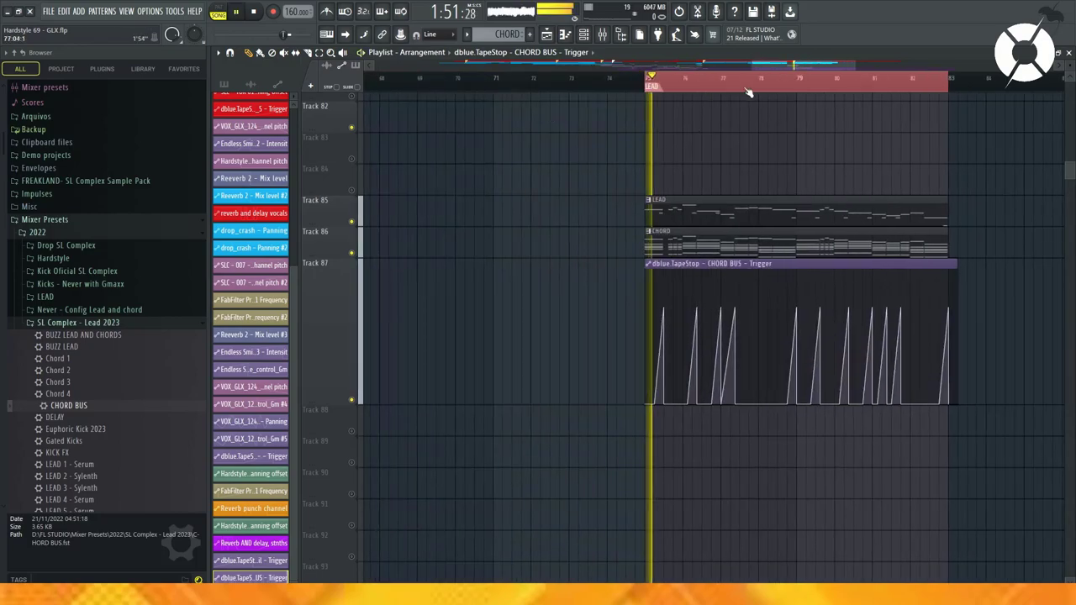
left_click(601, 35)
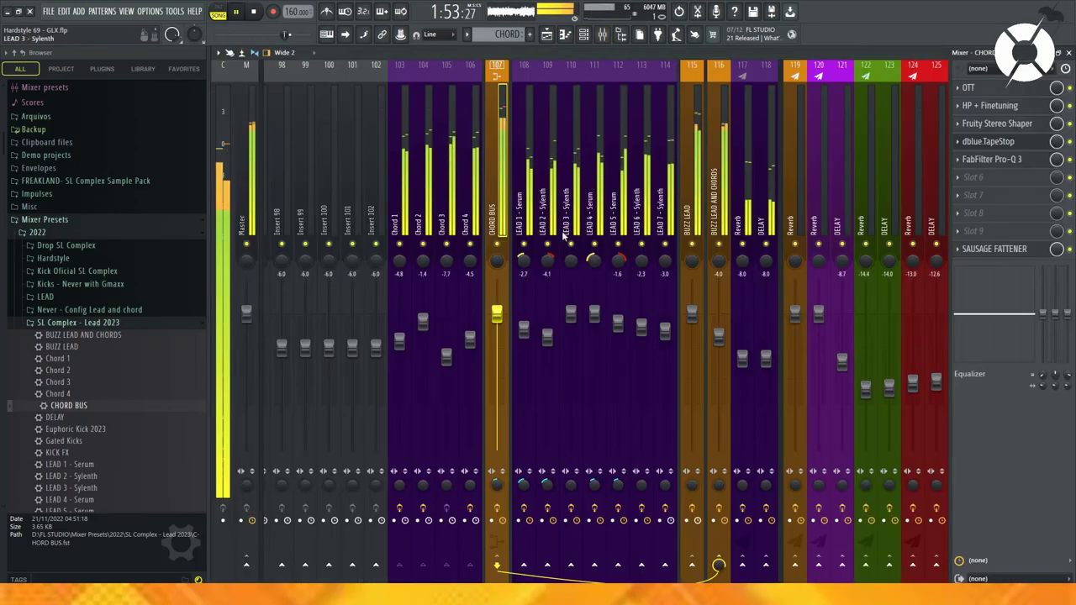
right_click(497, 245)
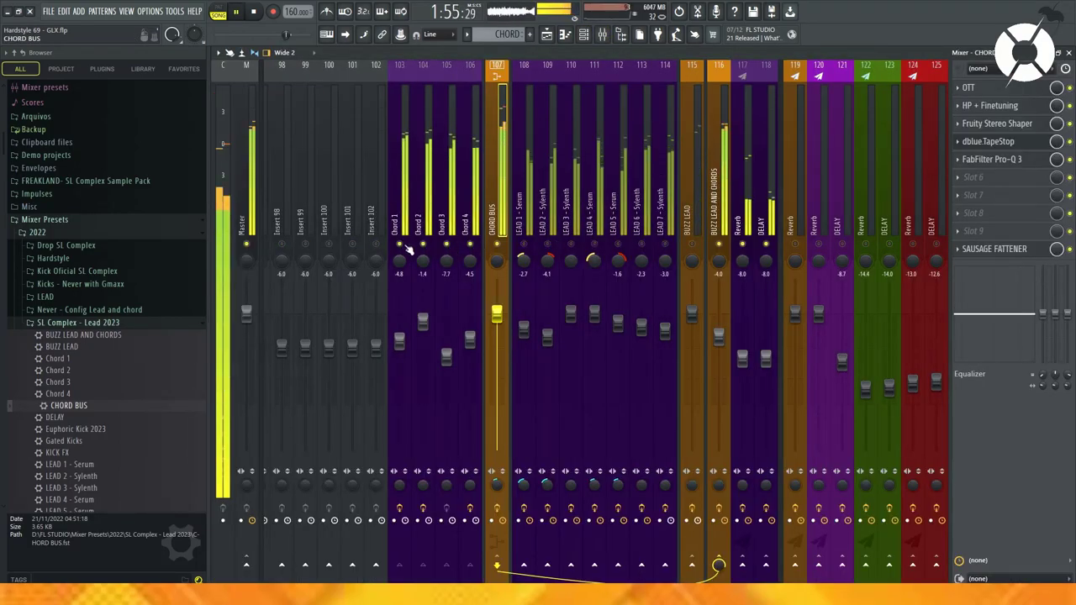
key("F9")
scroll(947, 81, "up", 3)
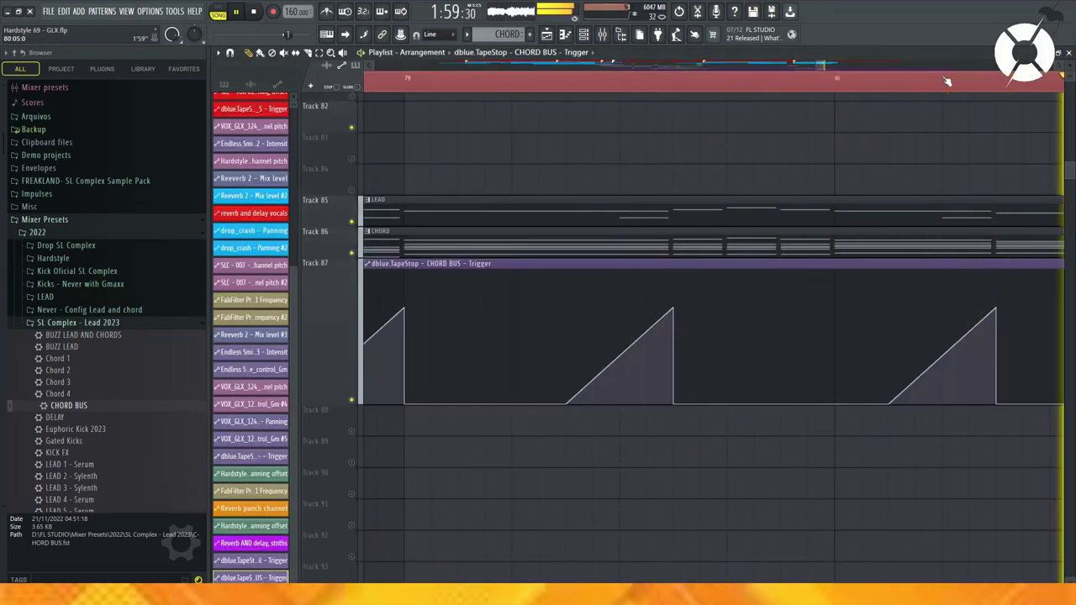
scroll(948, 81, "down", 5)
scroll(947, 82, "down", 2)
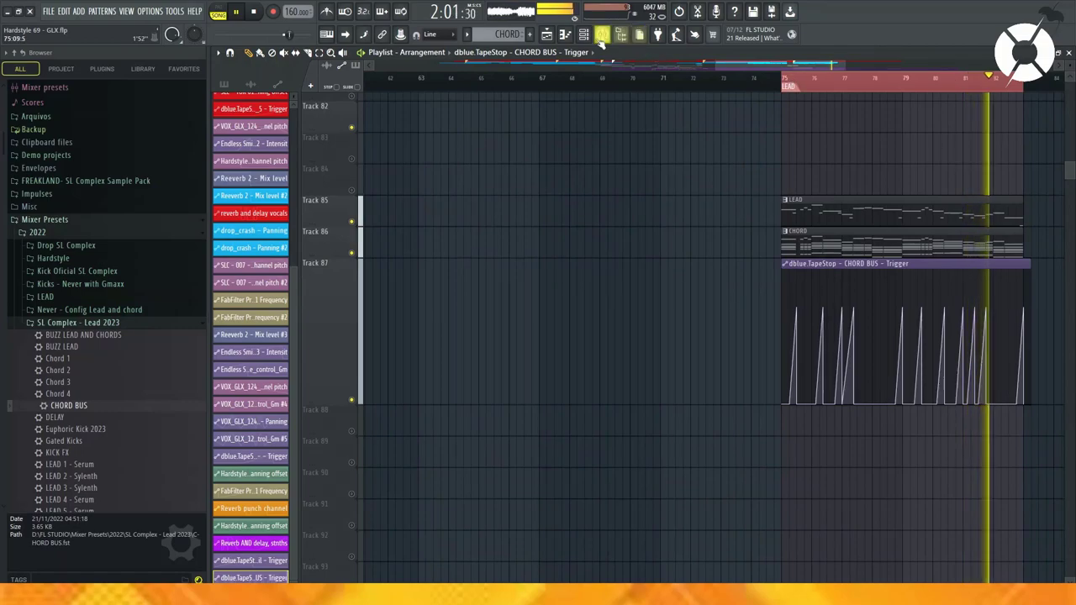
Step: Unsolo the CHORD BUS and set its volume to -1.0 dB, comparing its level with the BUZZ LEAD bus
key("F9")
left_click(242, 217)
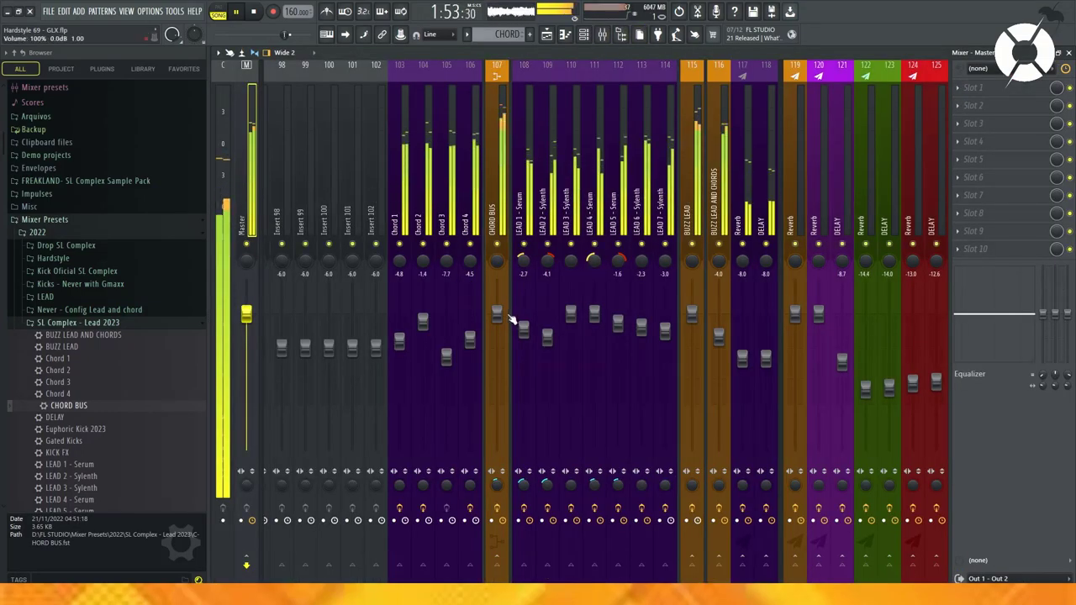
left_click_drag(497, 314, 497, 318)
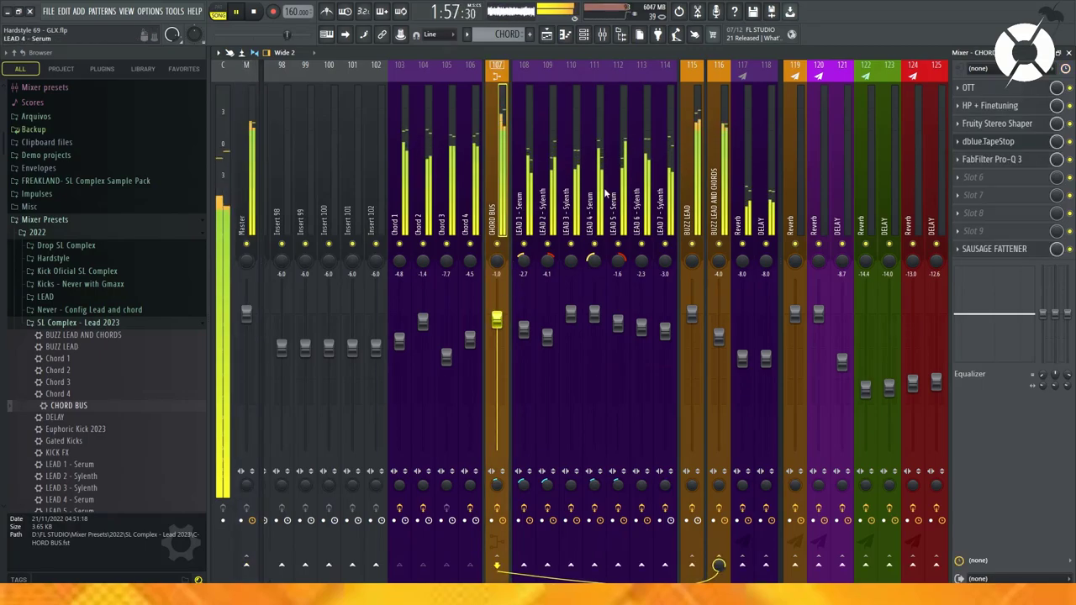
left_click(697, 167)
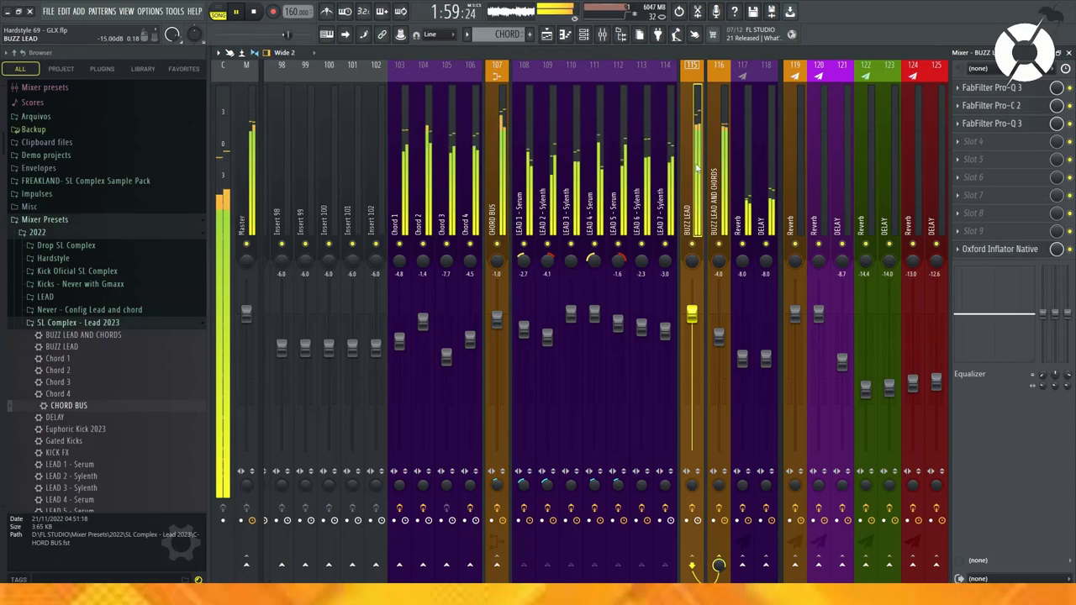
left_click(500, 171)
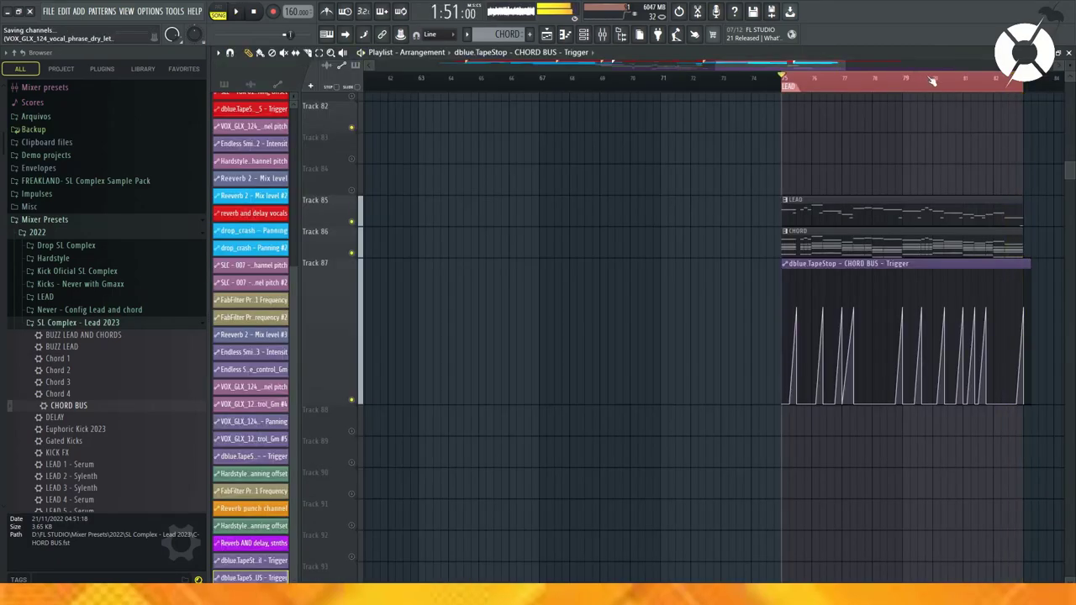
Step: Return Track 87 to its normal height and unmute the other playlist tracks
right_click(334, 311)
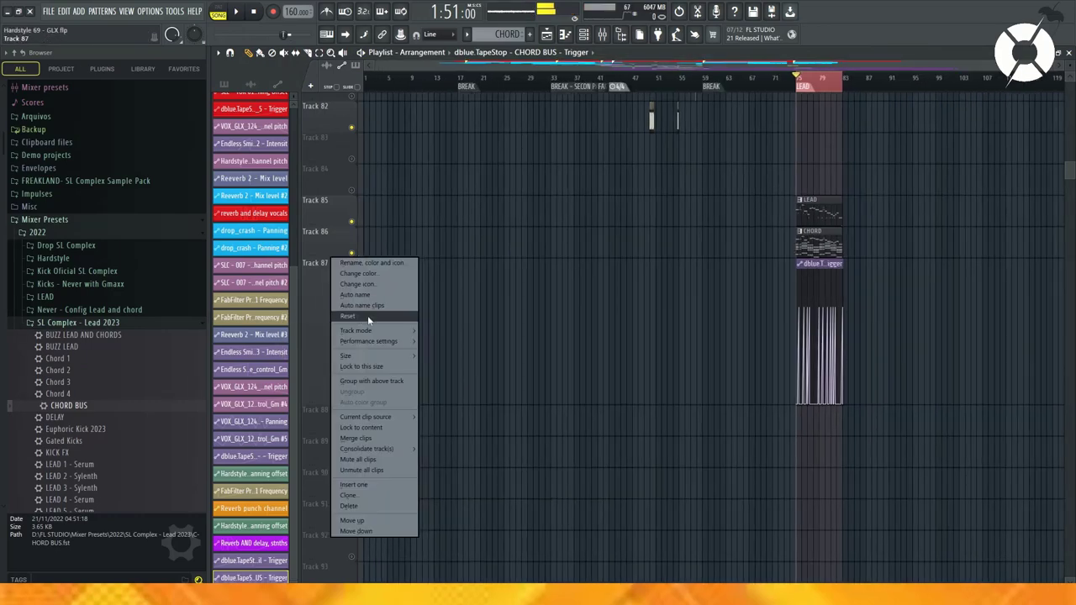
left_click(435, 377)
scroll(884, 83, "up", 7)
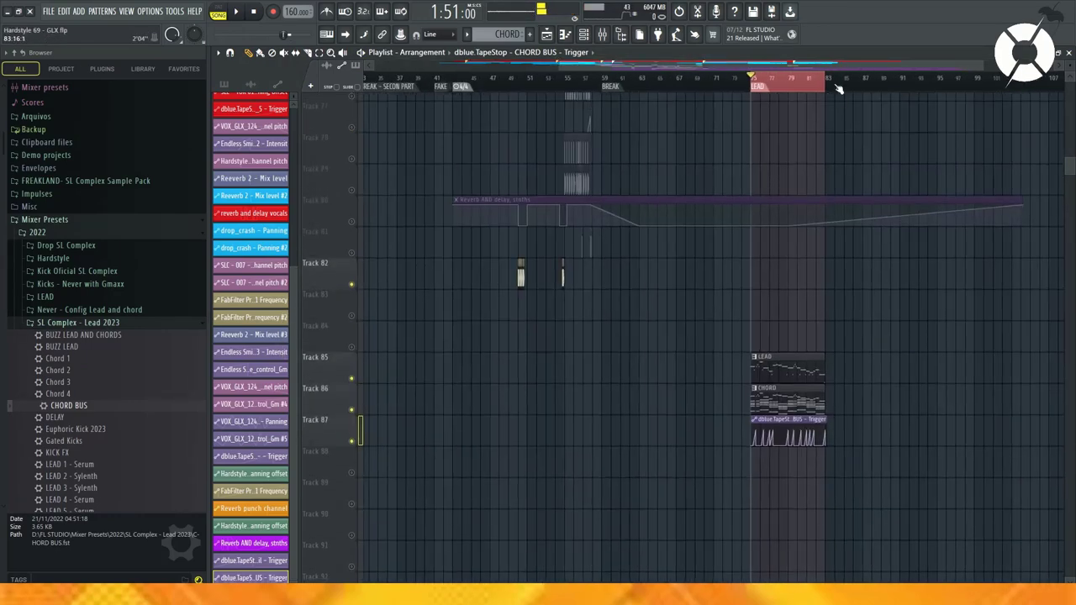
scroll(833, 99, "down", 2)
right_click(354, 381)
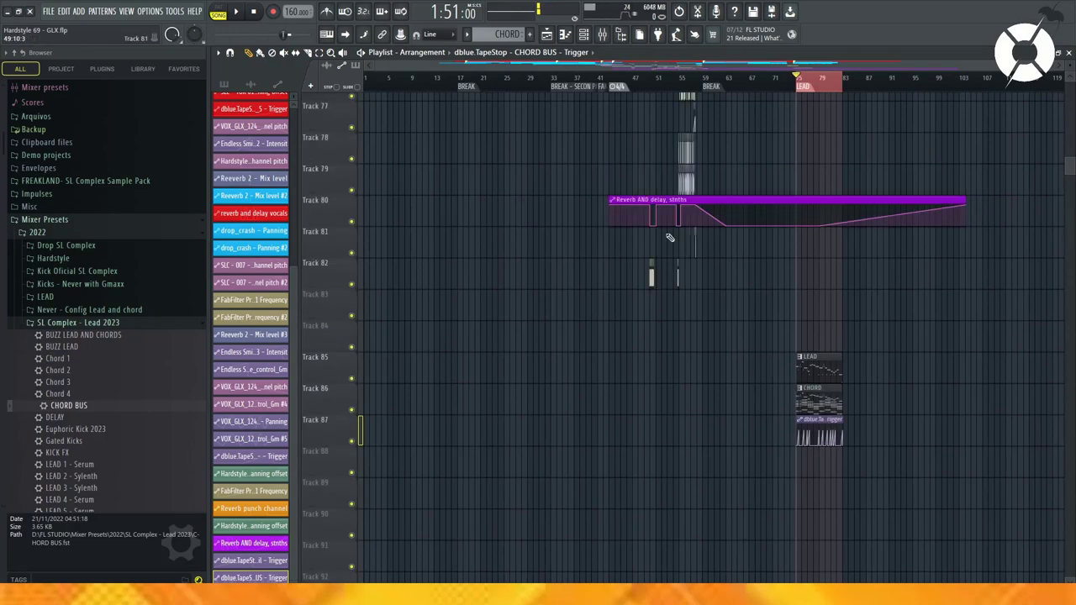
Step: Play the full arrangement from the break into the lead section and check how the lead and chords sit
scroll(378, 366, "up", 6)
left_click(721, 80)
key("space")
scroll(748, 87, "up", 3)
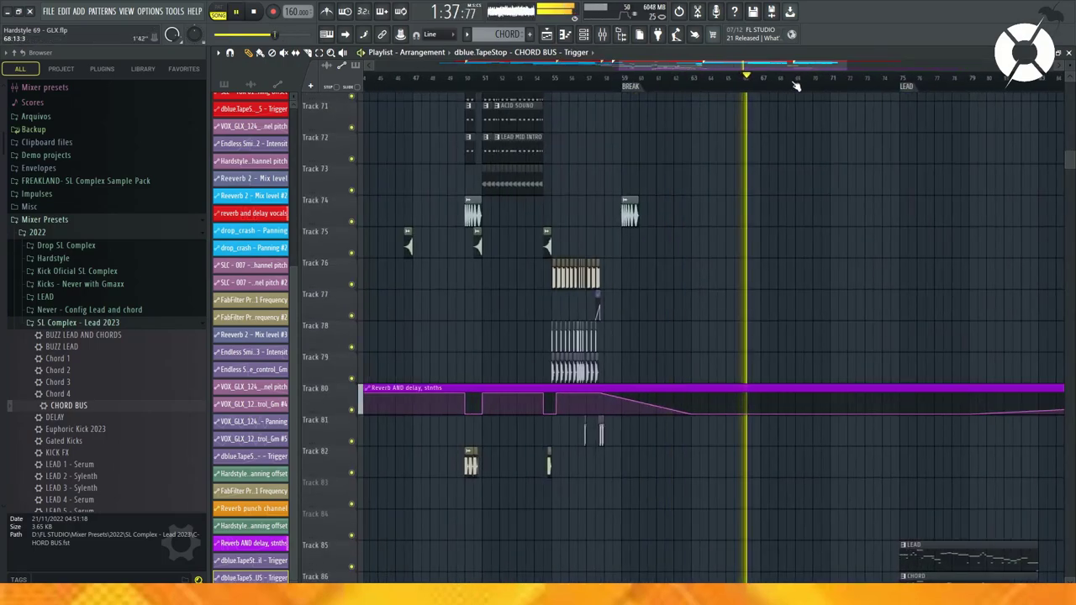
scroll(748, 87, "down", 3)
scroll(915, 154, "down", 6)
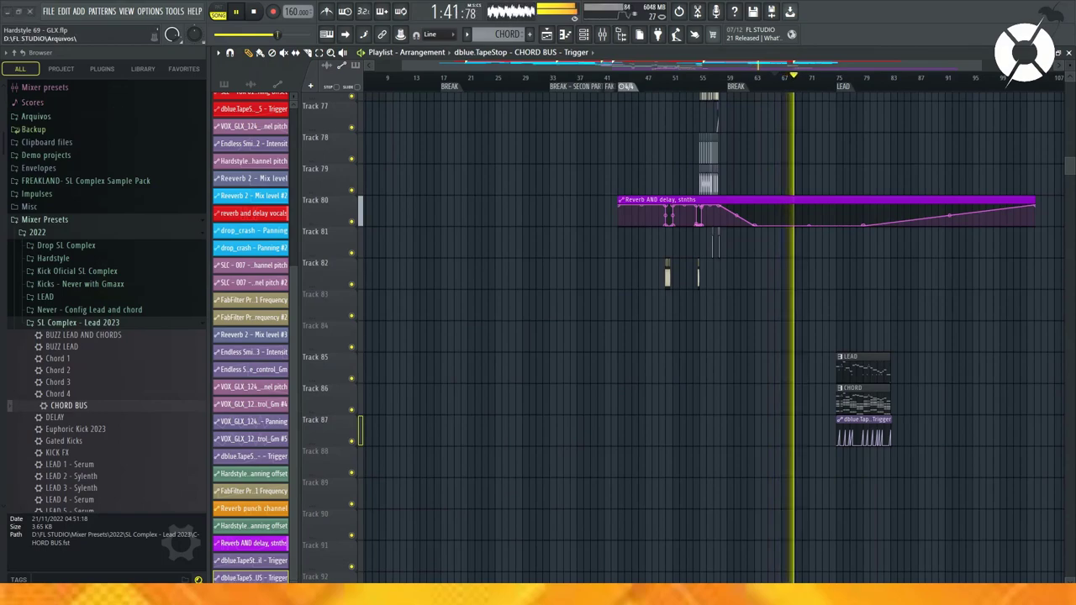
scroll(942, 84, "up", 2)
scroll(824, 219, "down", 4)
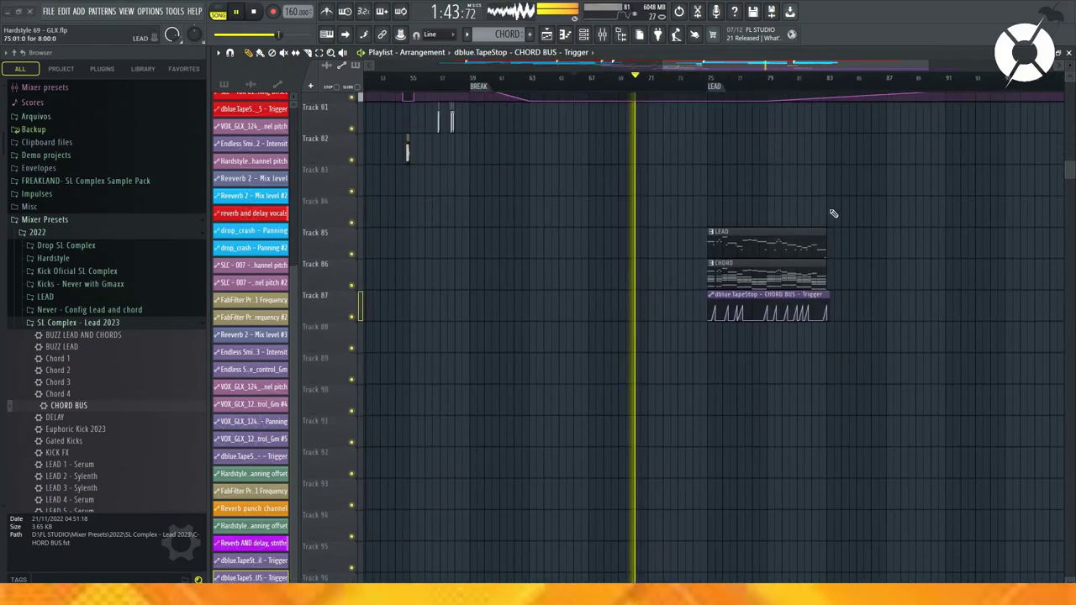
scroll(908, 83, "up", 2)
scroll(908, 82, "down", 4)
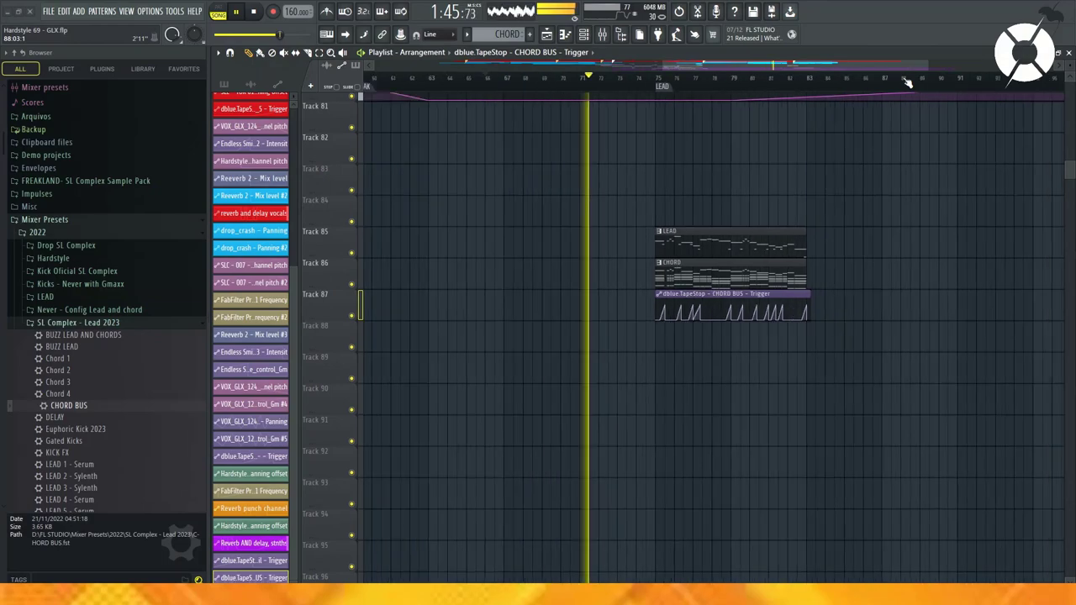
scroll(841, 83, "down", 2)
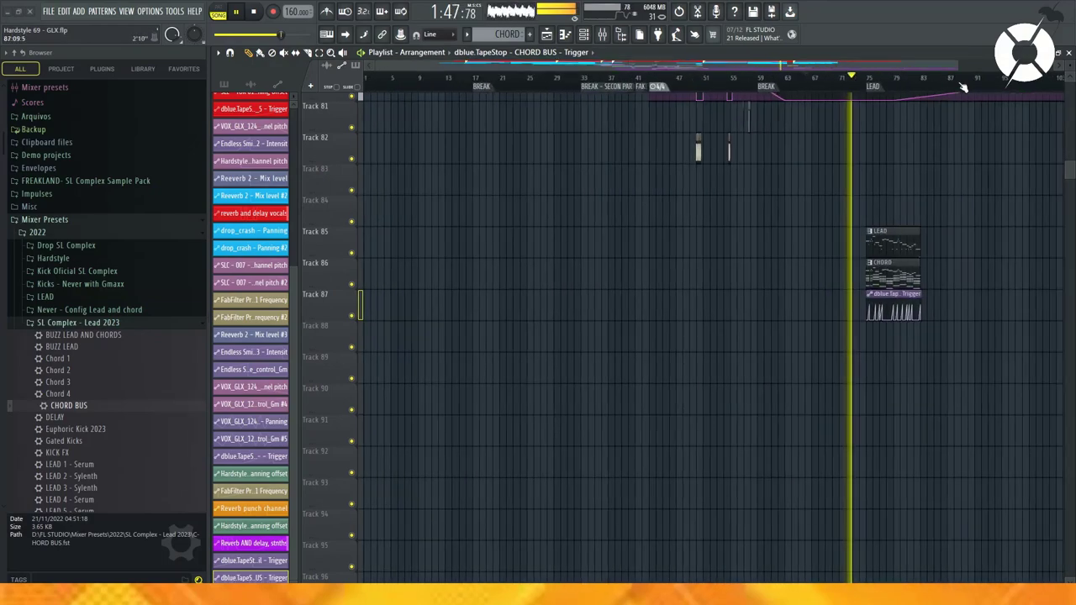
scroll(946, 84, "up", 4)
scroll(947, 85, "up", 2)
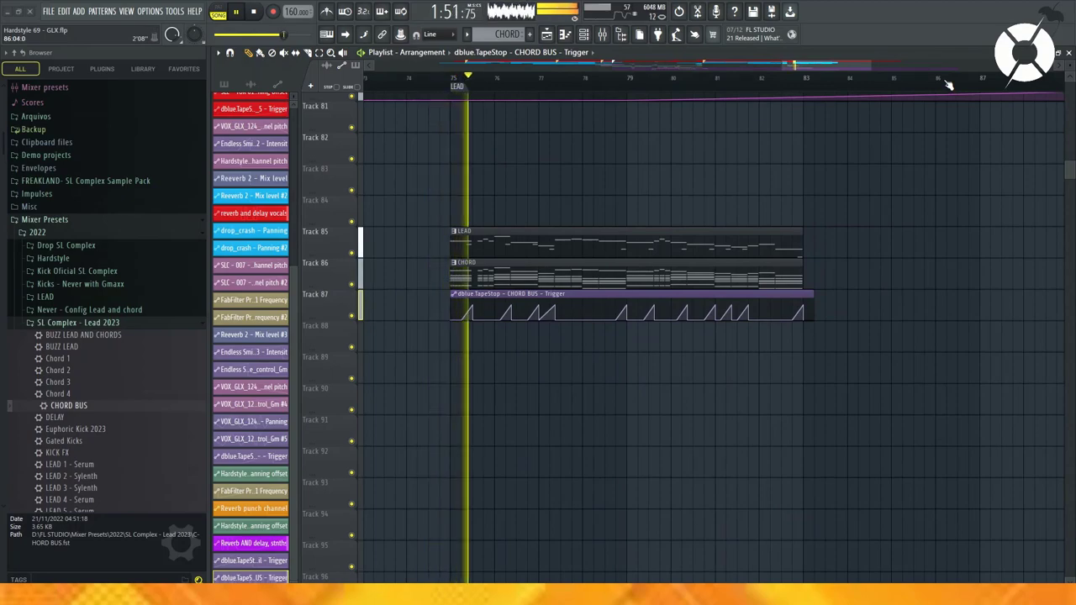
scroll(883, 84, "down", 2)
scroll(878, 86, "up", 1)
scroll(564, 108, "up", 3)
scroll(564, 108, "down", 2)
scroll(565, 210, "down", 3)
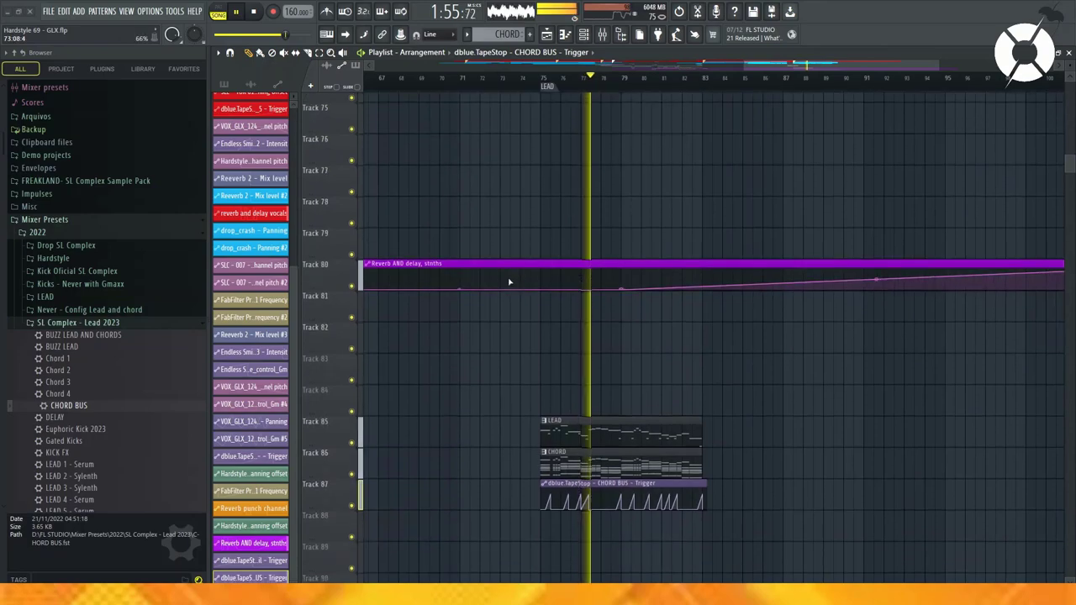
scroll(667, 86, "down", 2)
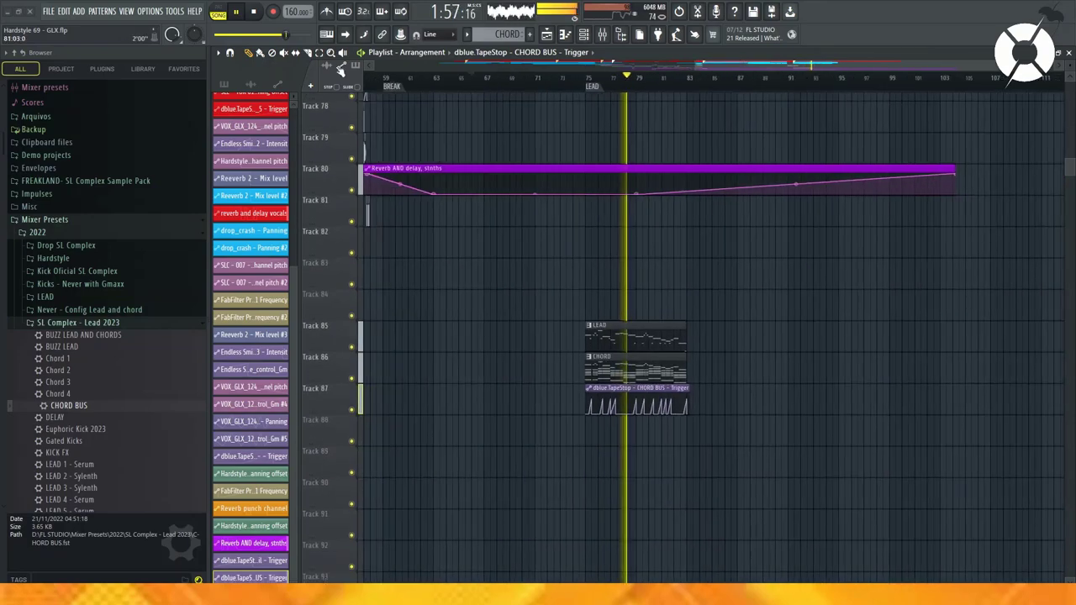
Step: Run the macro that switches smart disable for all plugins
left_click(175, 12)
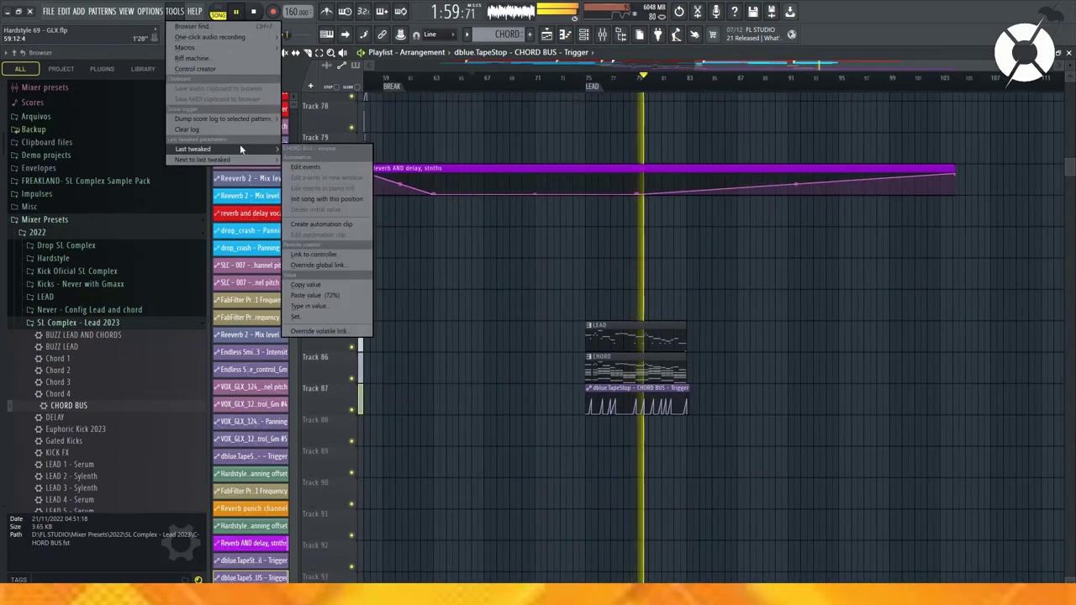
mouse_move(221, 48)
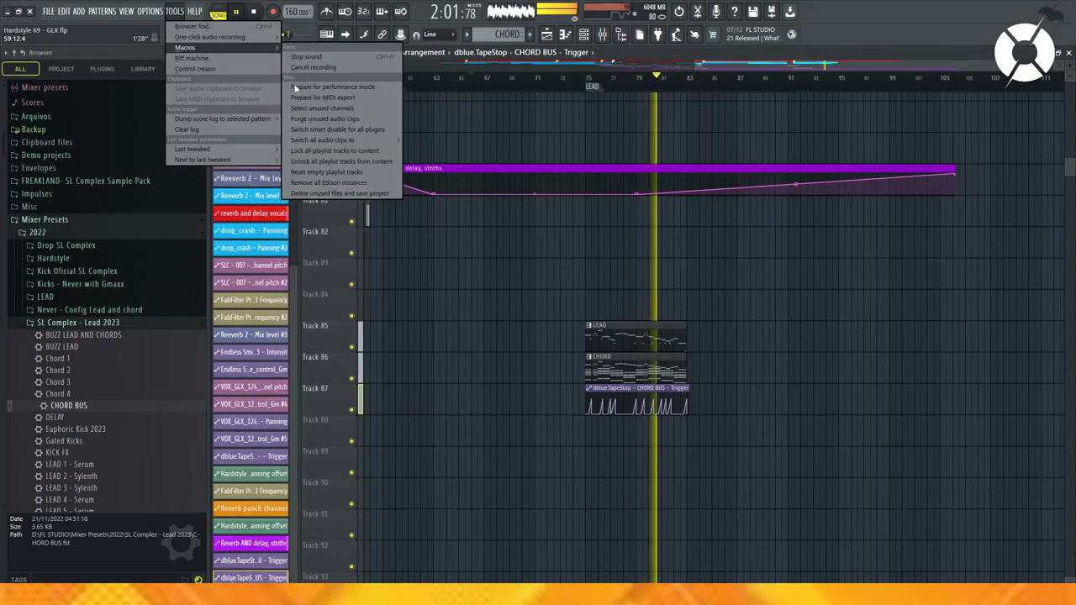
left_click(319, 131)
scroll(759, 86, "up", 3)
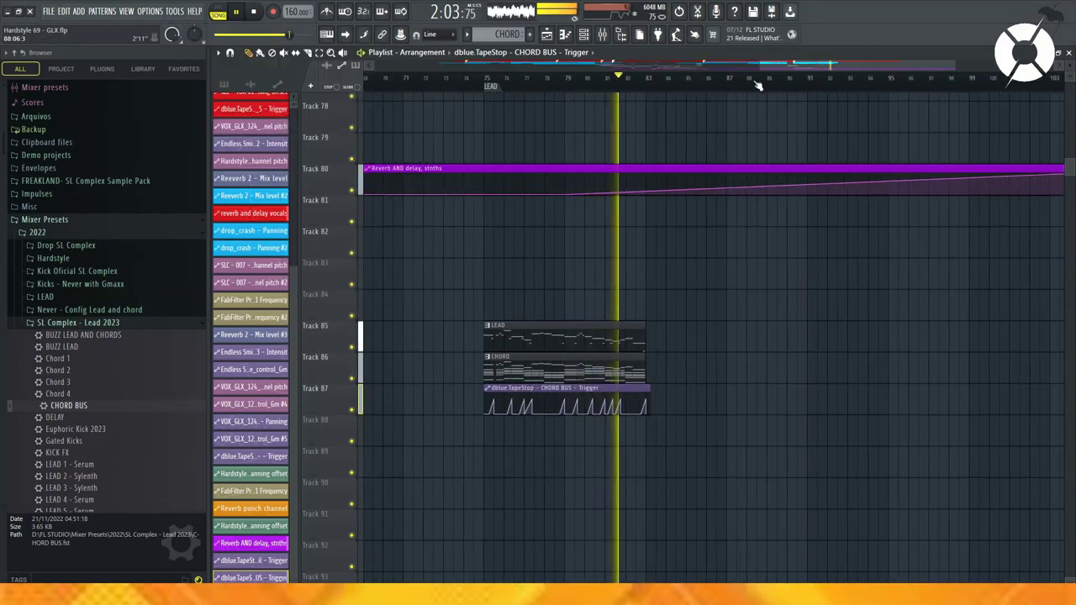
scroll(758, 86, "down", 5)
scroll(759, 86, "up", 3)
Step: Raise the last long G5 note of the LEAD pattern one octave to G6 and play back the ending
key("space")
double_click(570, 338)
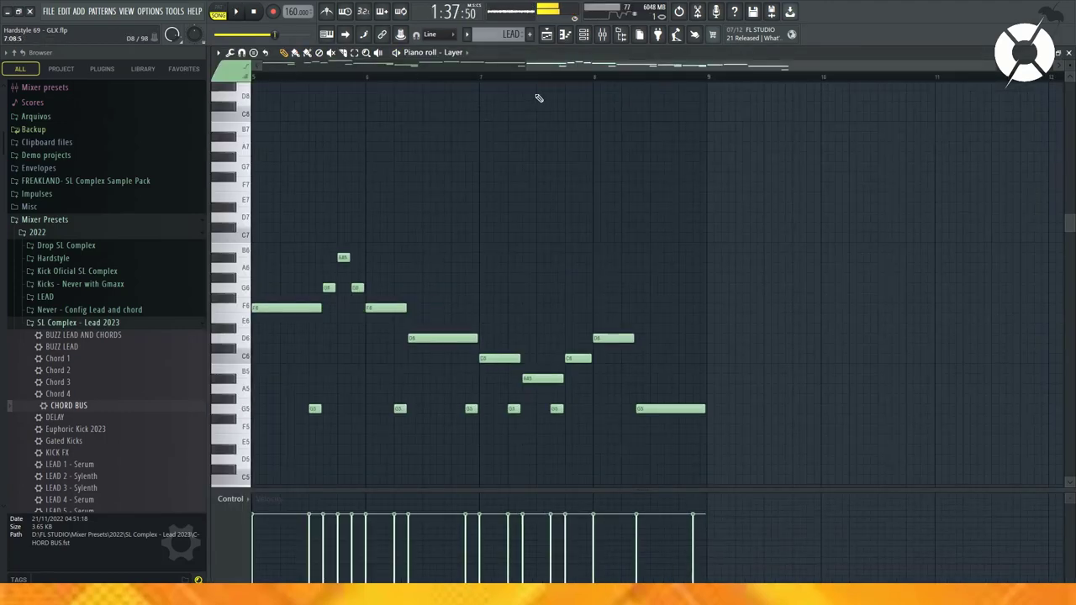
key("space")
scroll(637, 80, "up", 3)
key("space")
left_click_drag(670, 410, 667, 293)
key("space")
scroll(623, 91, "down", 3)
scroll(664, 79, "down", 2)
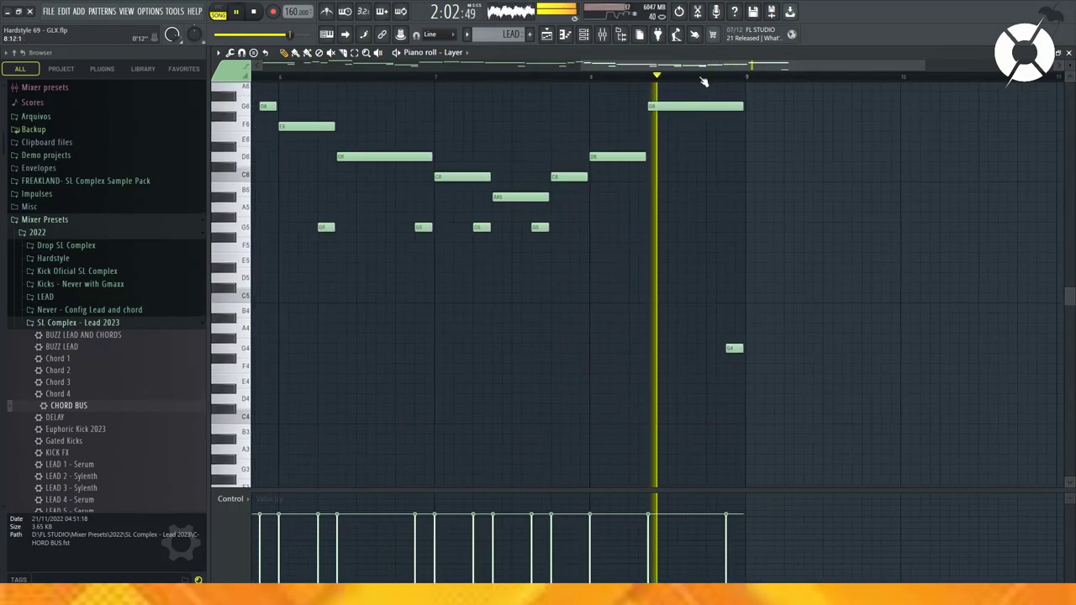